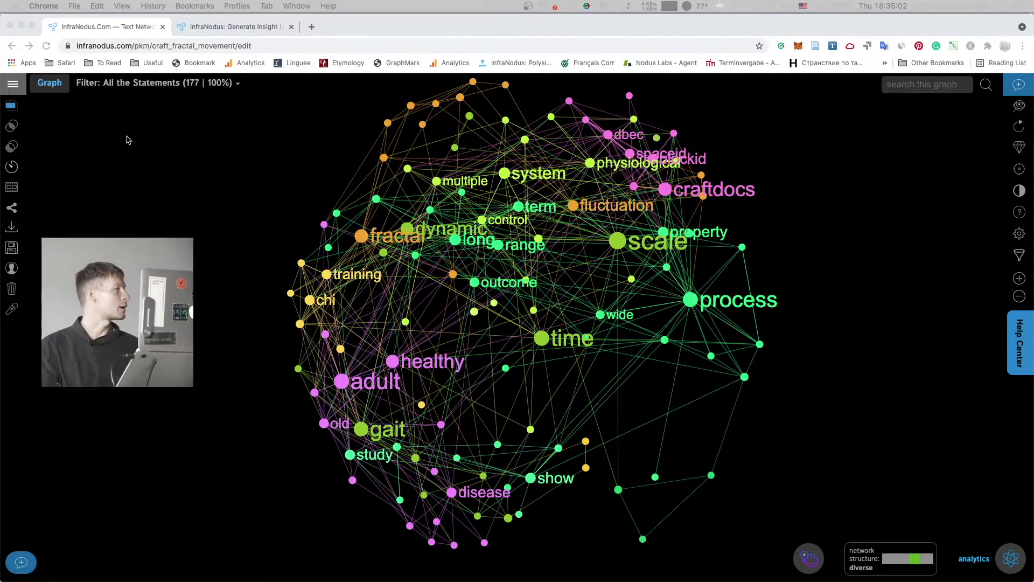
Step: Create a new graph named pkm and add the statement "personal knowledge management systems"
left_click(14, 84)
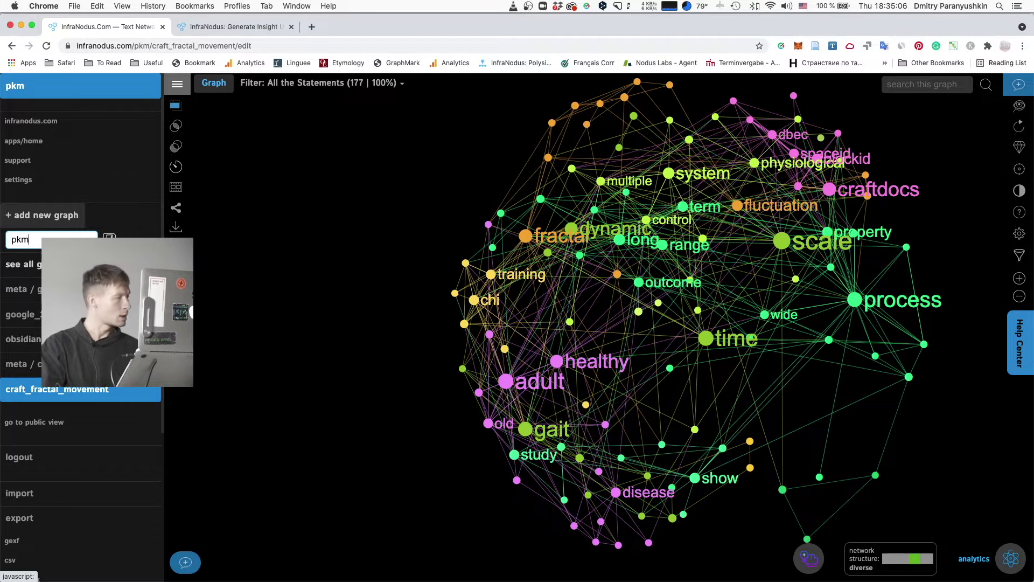
left_click(110, 239)
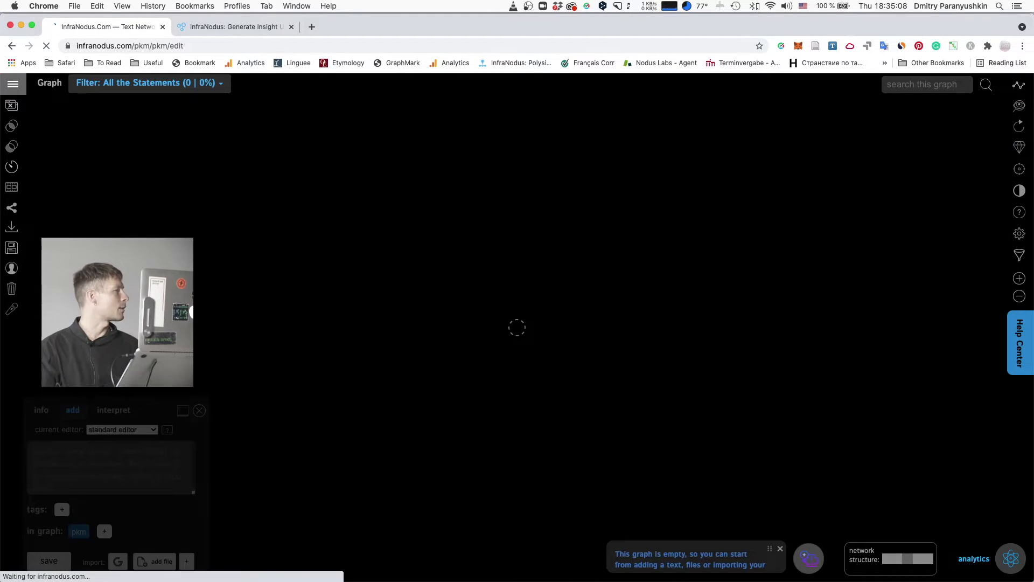
left_click(67, 463)
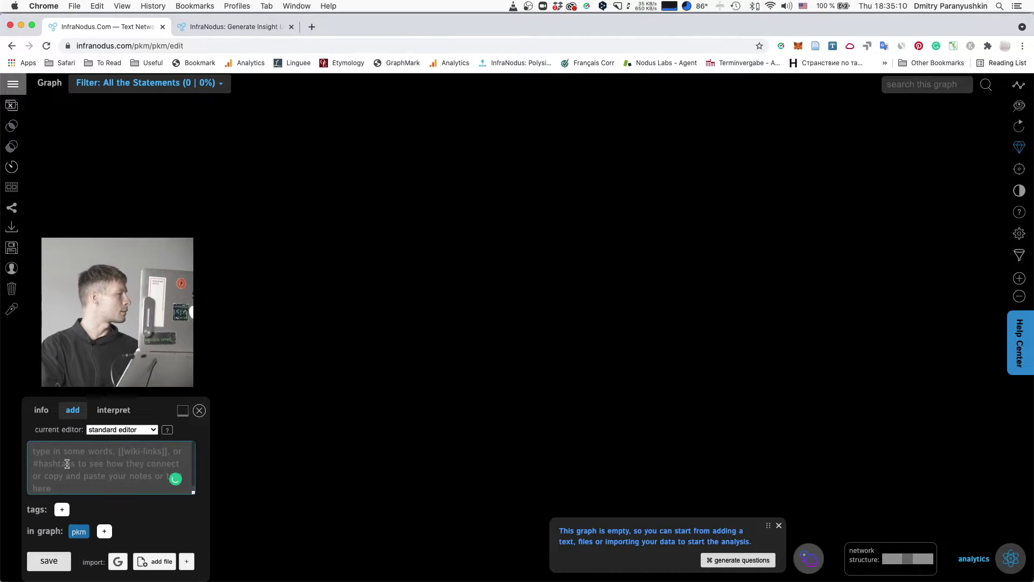
type("personal kno")
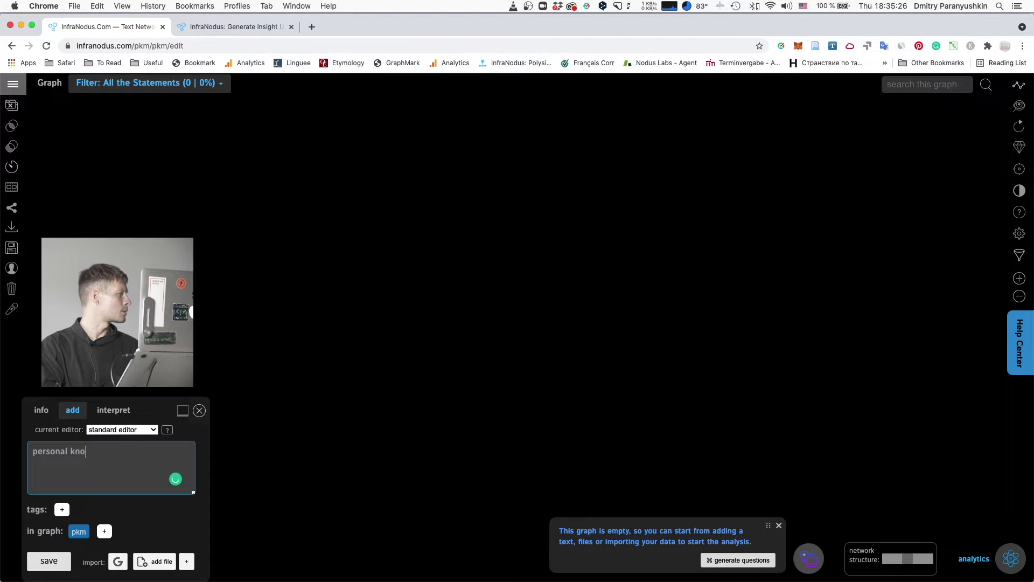
type("management systems")
key("Return")
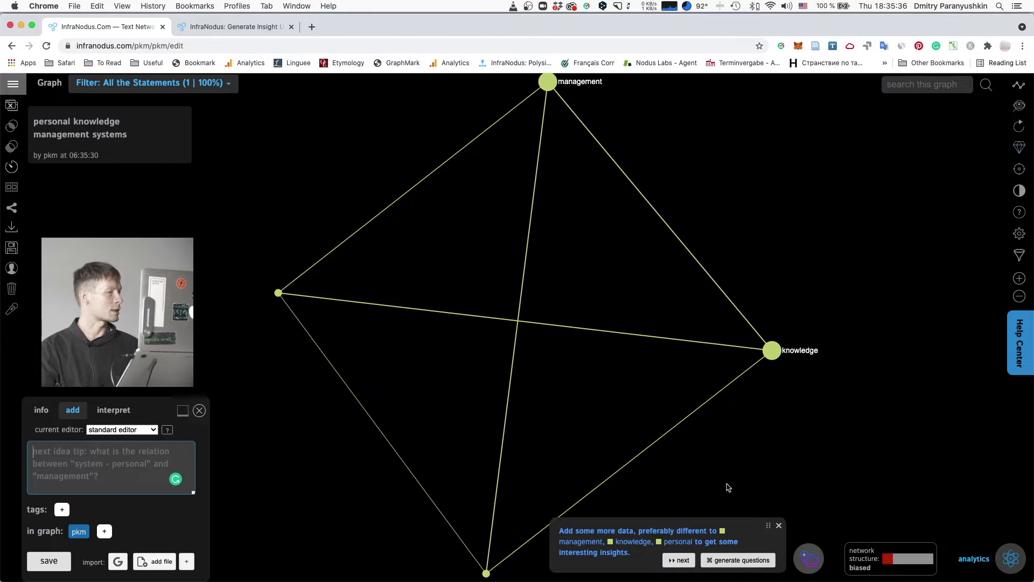
Step: Generate insight questions that bridge the management, knowledge and personal concepts
left_click(779, 529)
left_click(808, 558)
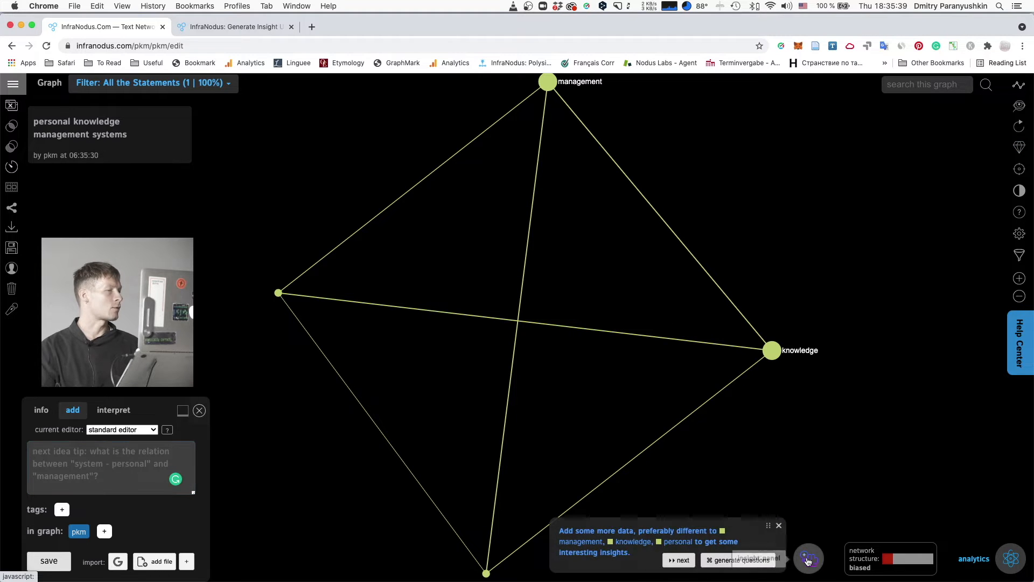
left_click(728, 561)
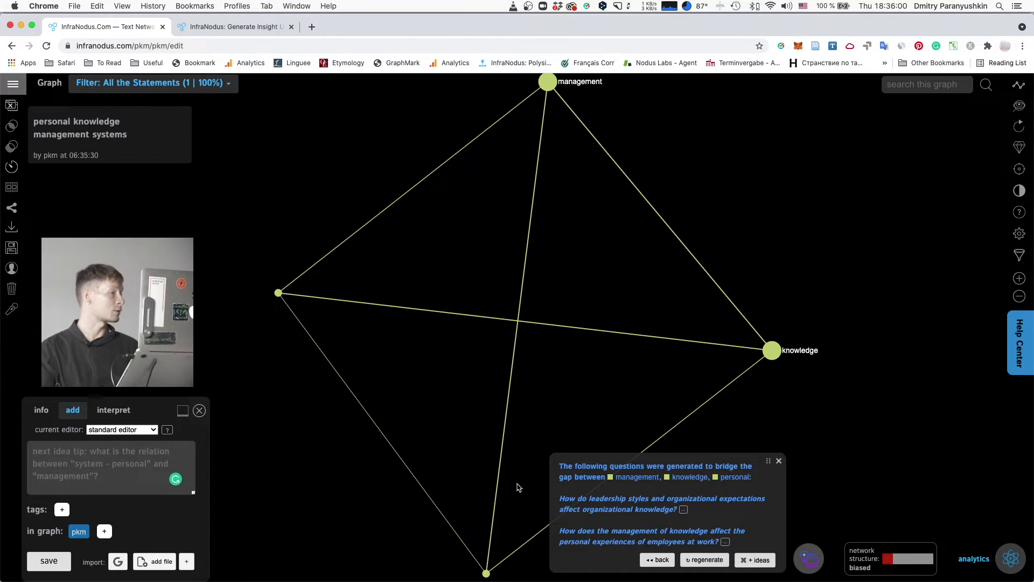
Step: Add the statement "personal knowledge management is used at organizations to keep track of the resources and information" to the graph
left_click(72, 464)
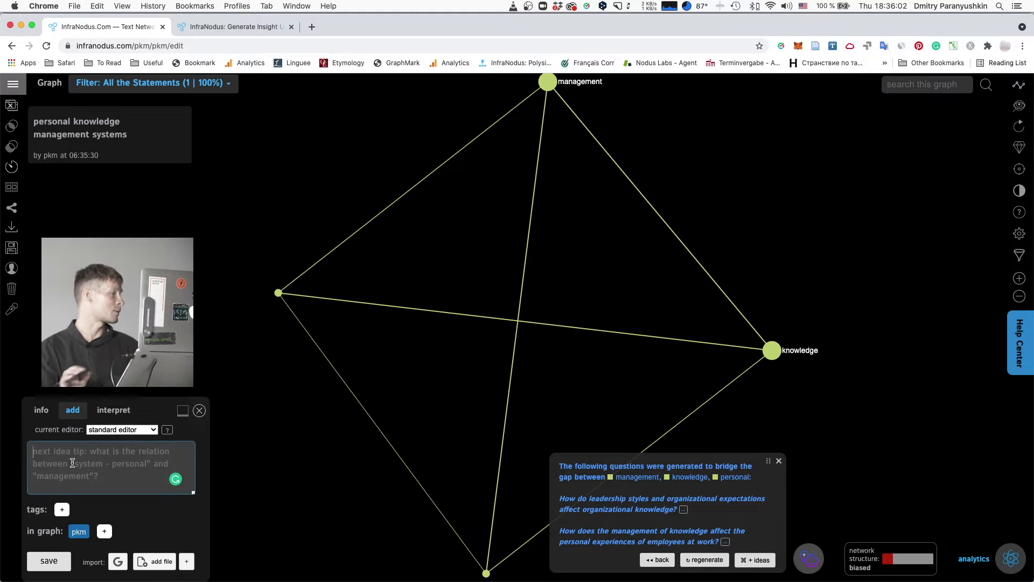
type("personal knowledge management is used")
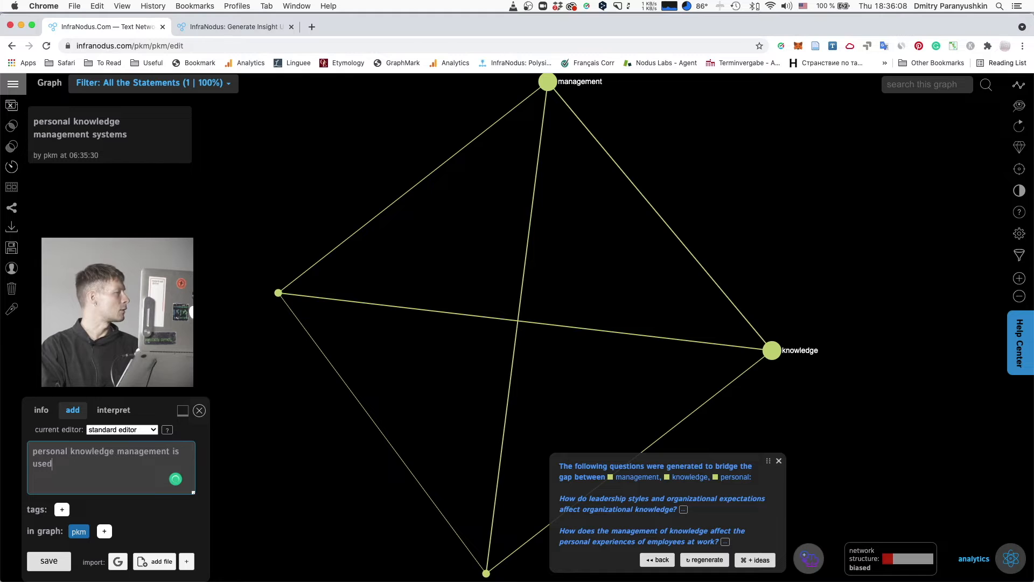
type(" at organizations to keep track of the resources")
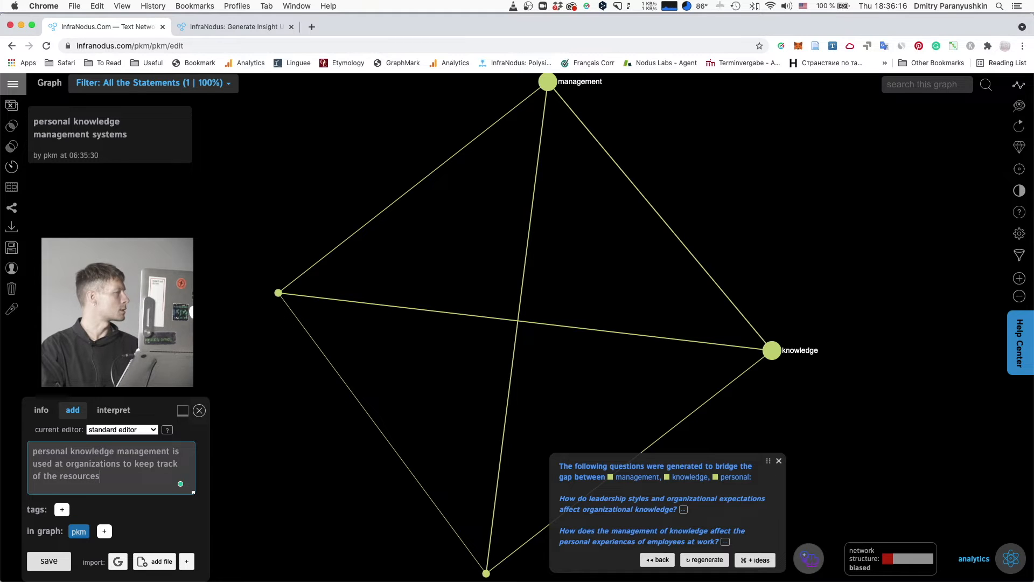
type(" and information")
key("Return")
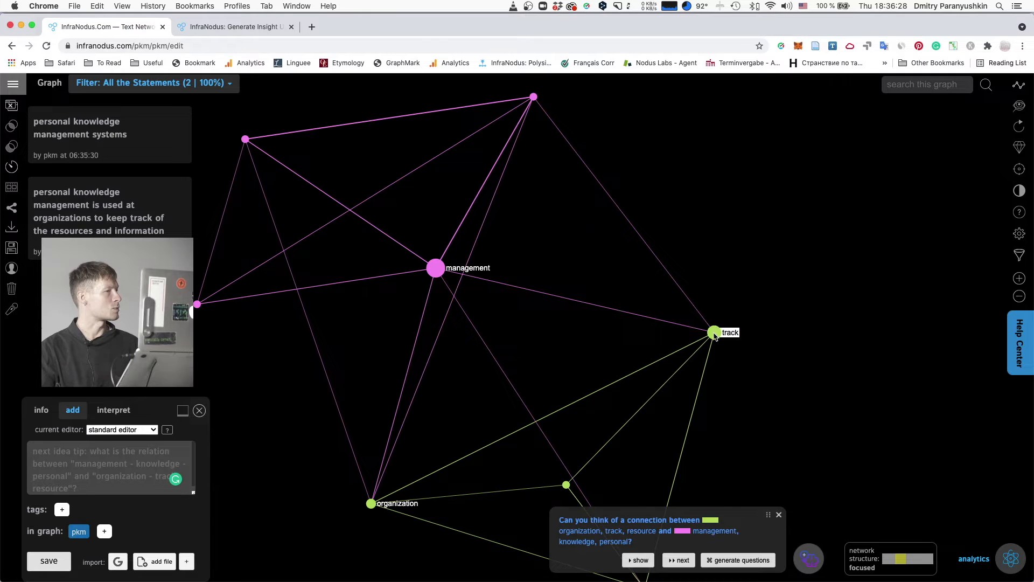
Step: Generate questions linking the organization, track, resource cluster with the management, knowledge, personal cluster
left_click_drag(562, 405, 597, 388)
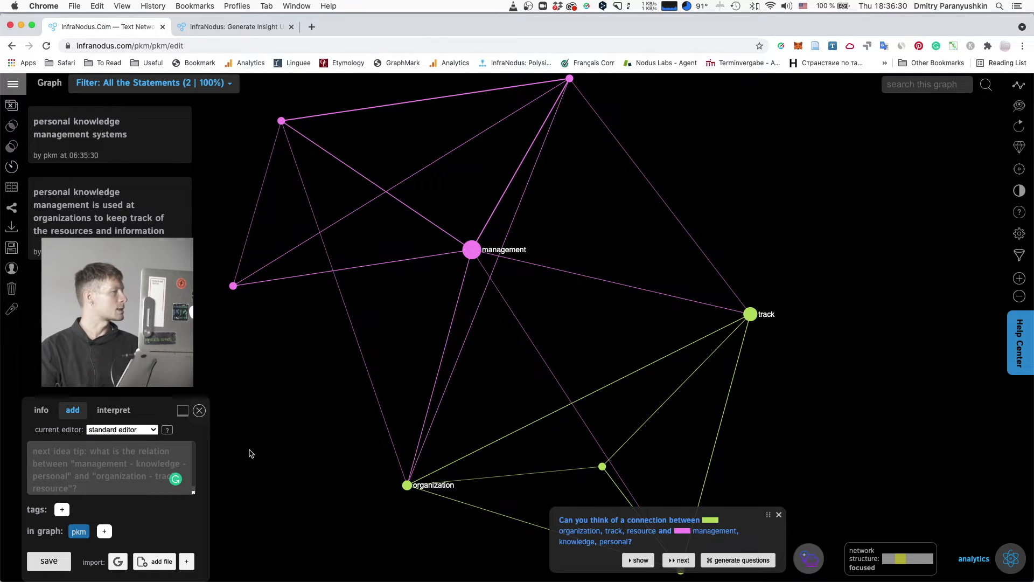
left_click(736, 562)
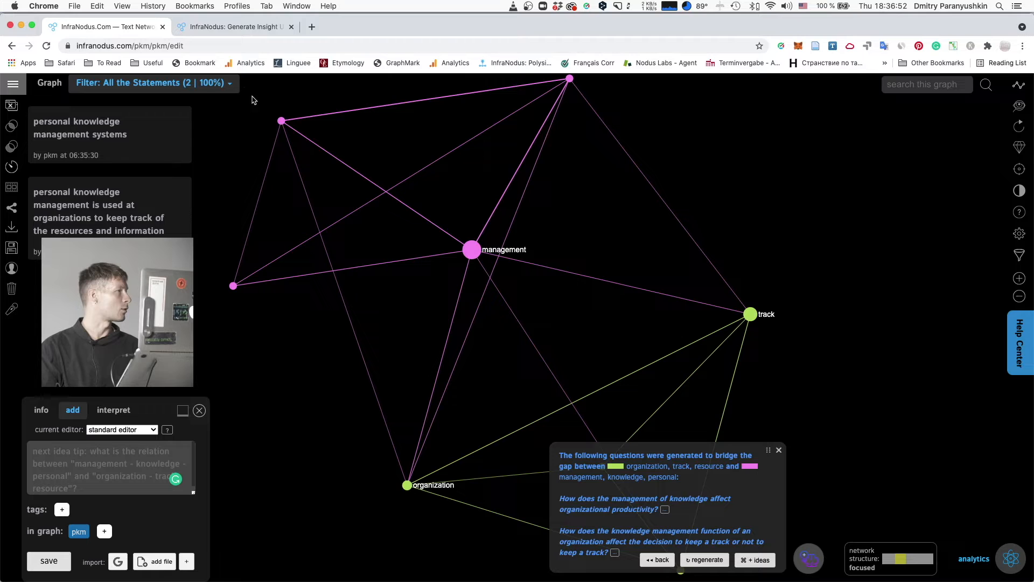
Step: Import Google results for the personal, knowledge, management and system nodes into the add_pkm comparison graph, and hide those four nodes
left_click(281, 123)
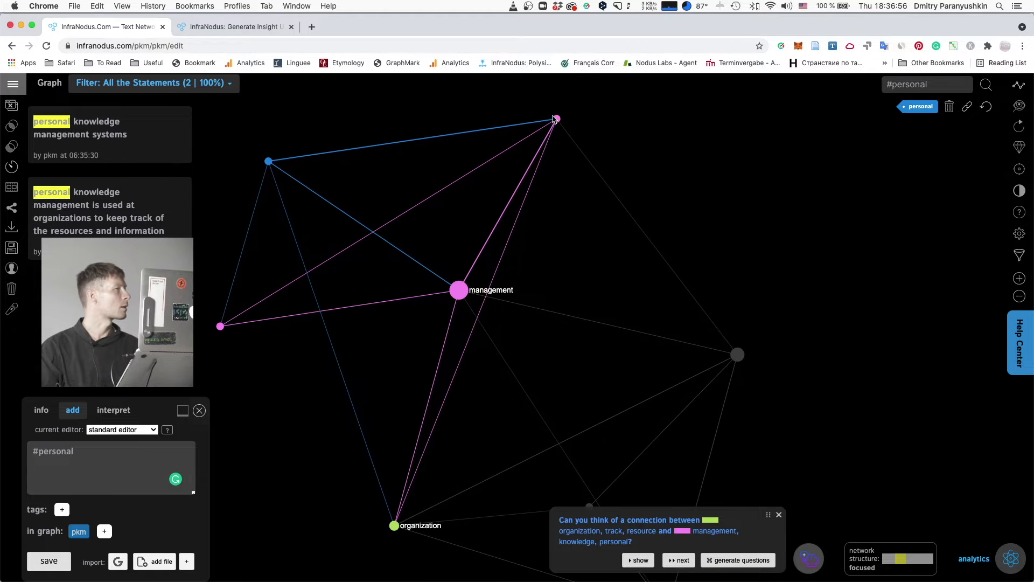
left_click(557, 119)
left_click(459, 291)
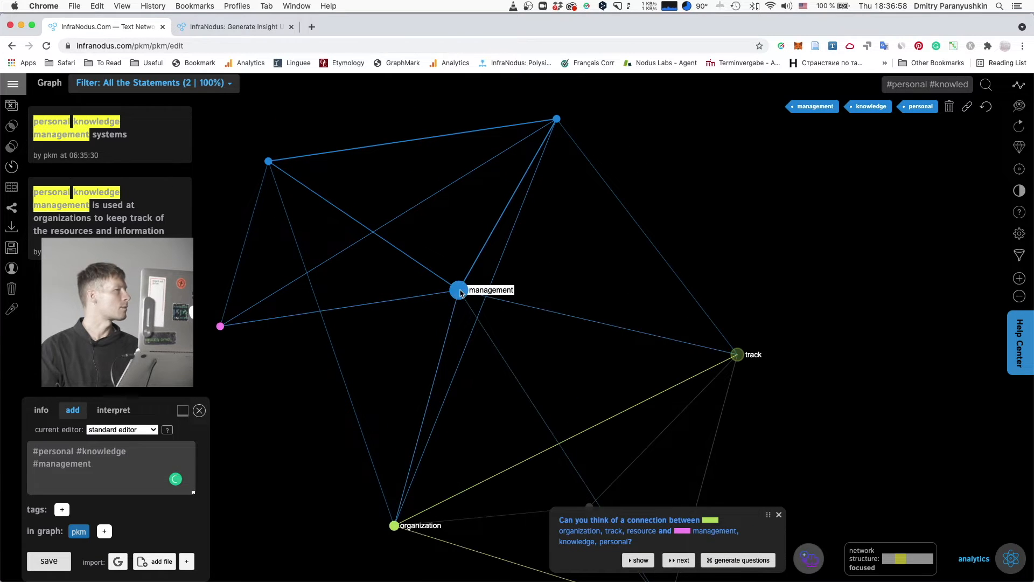
left_click(220, 327)
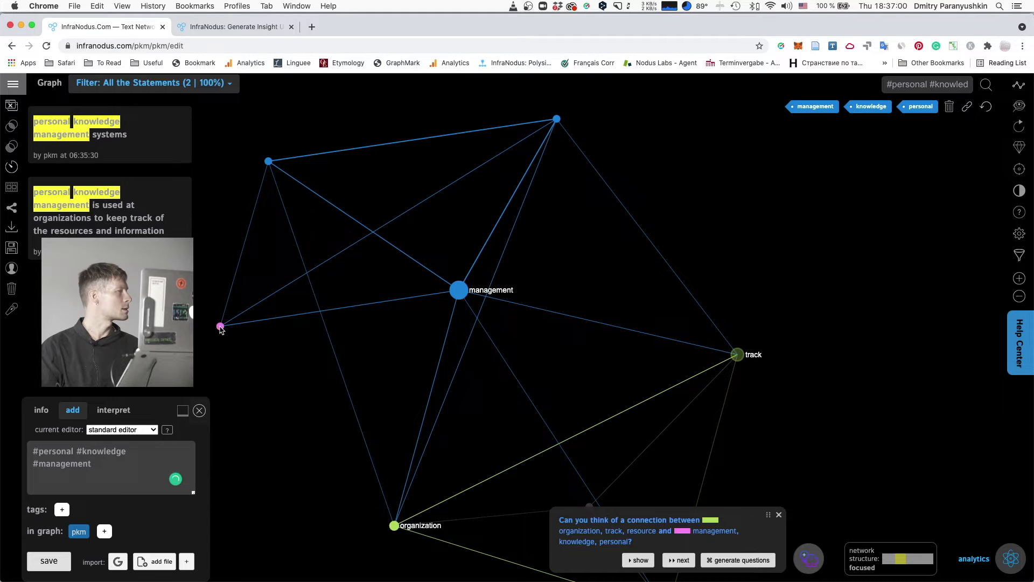
left_click(117, 562)
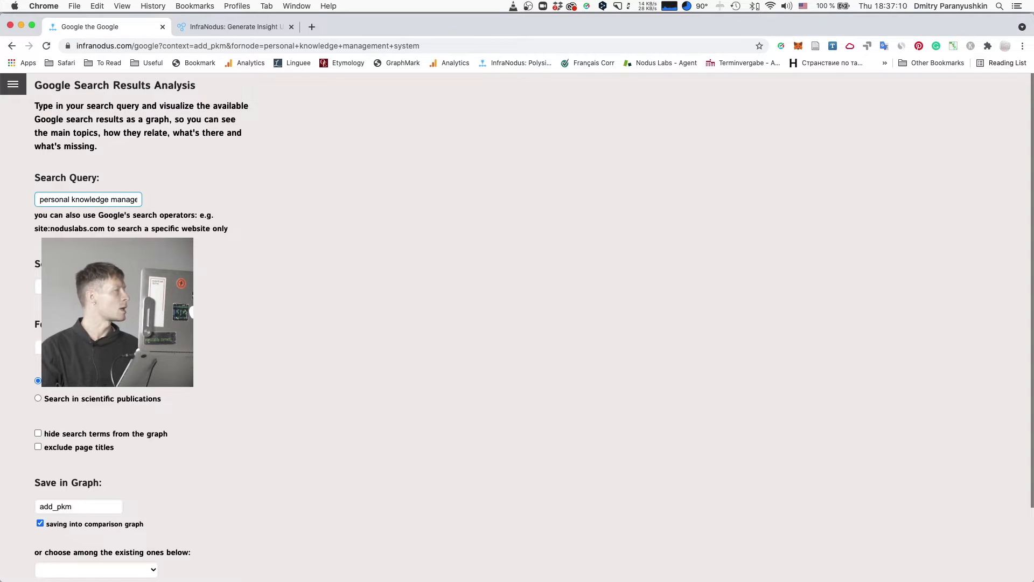
scroll(78, 462, "down", 3)
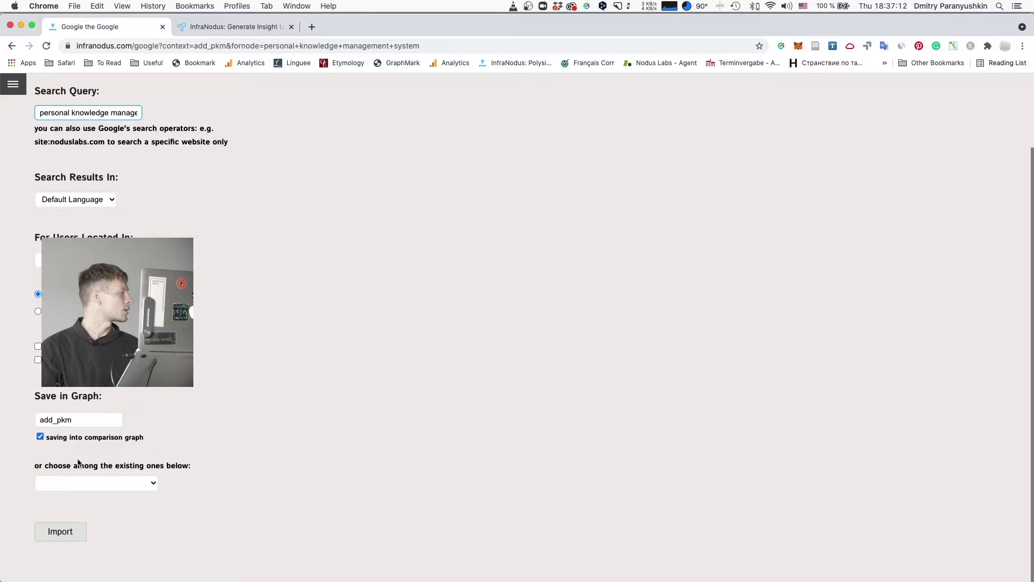
left_click(60, 532)
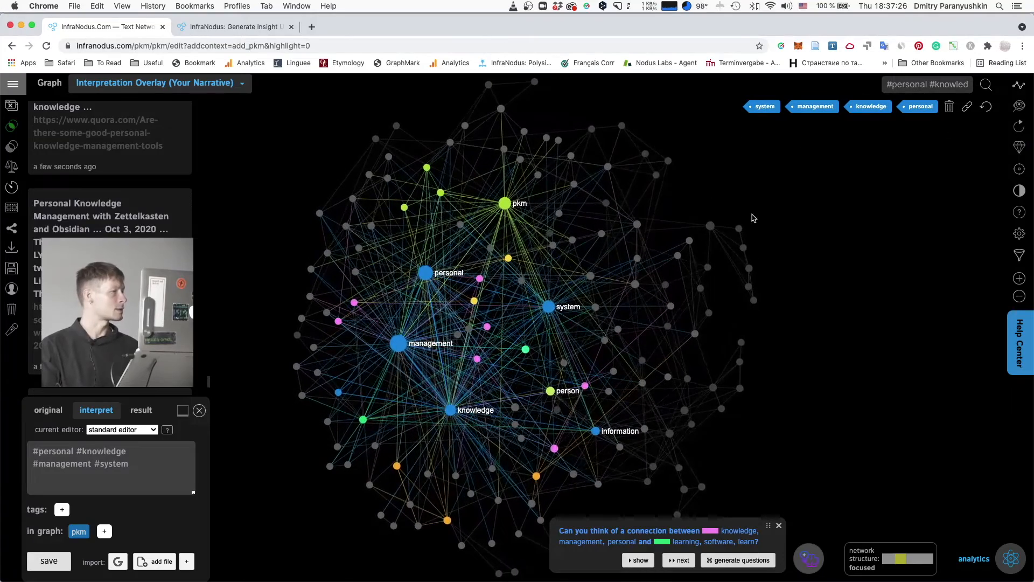
left_click(951, 108)
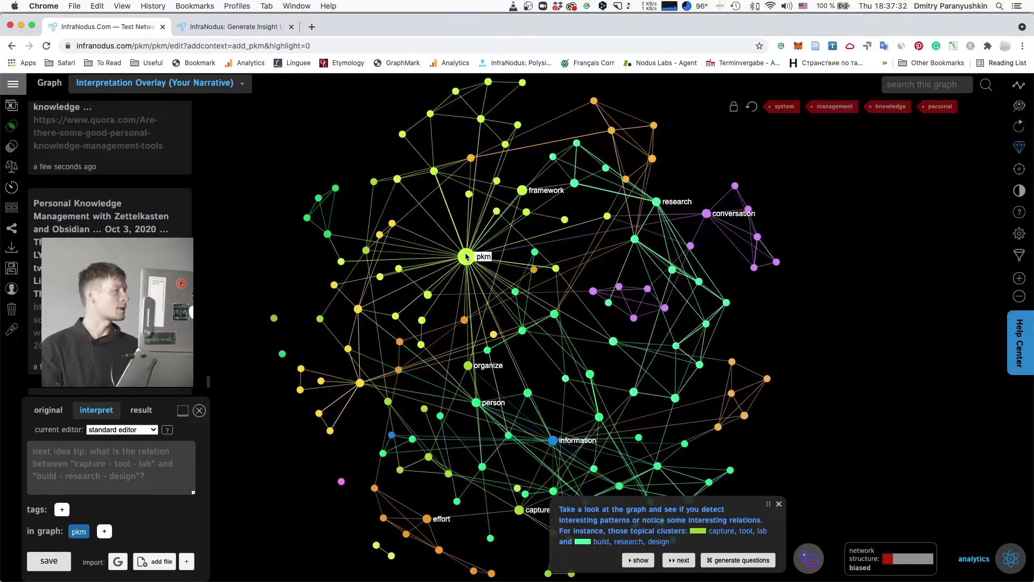
Step: Add the statement "pkm is short for personal knowledge management" to the pkm graph
left_click(80, 473)
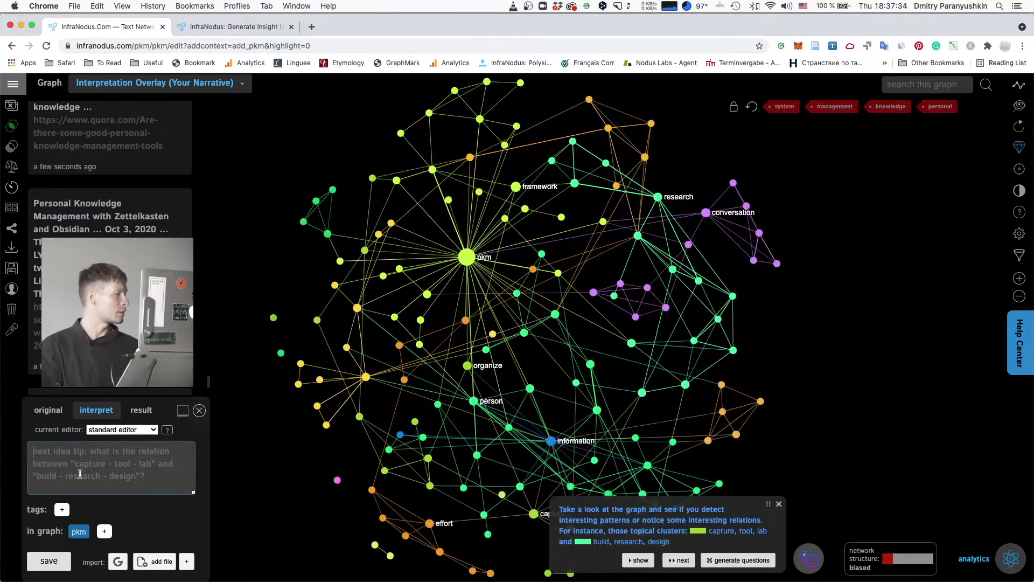
type("peskm i")
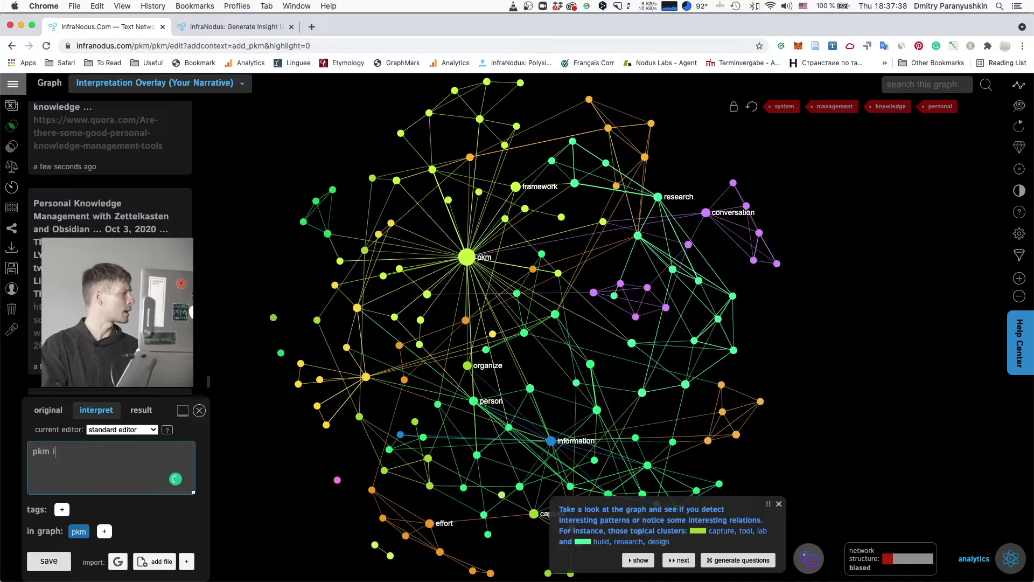
type("s short of")
key("BackSpace")
key("BackSpace")
type("for ")
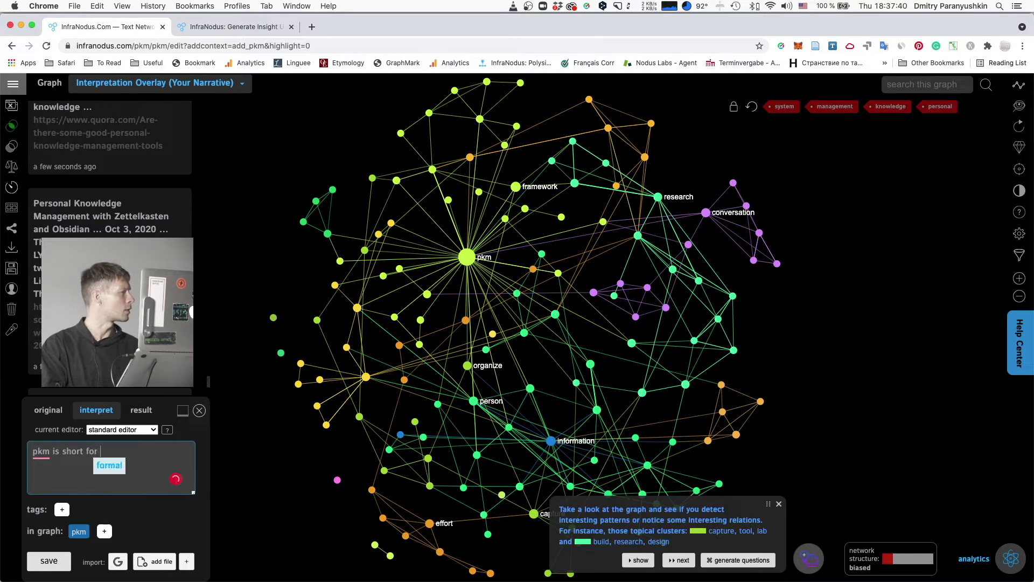
type("personal knowl")
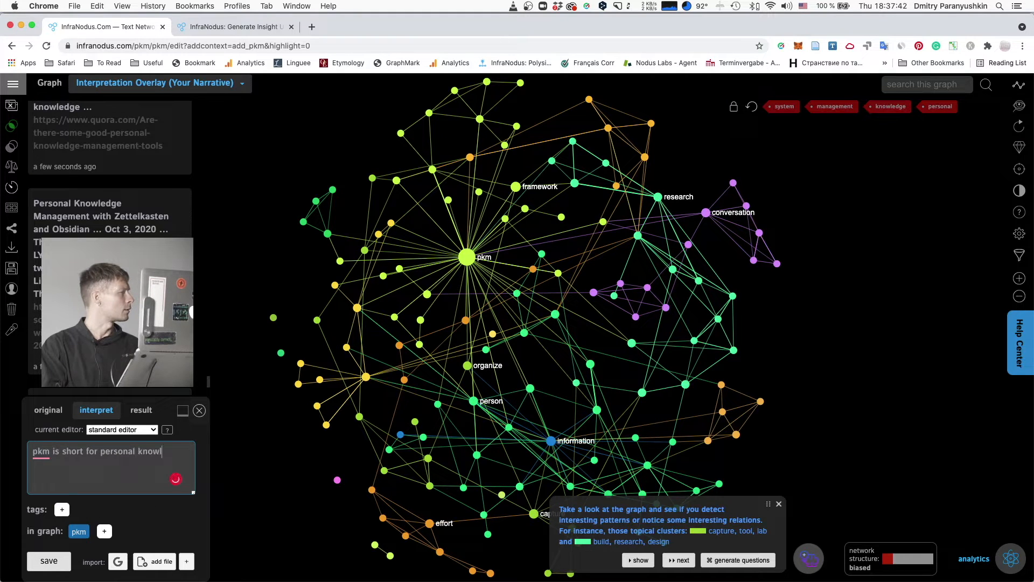
type("edge managemen")
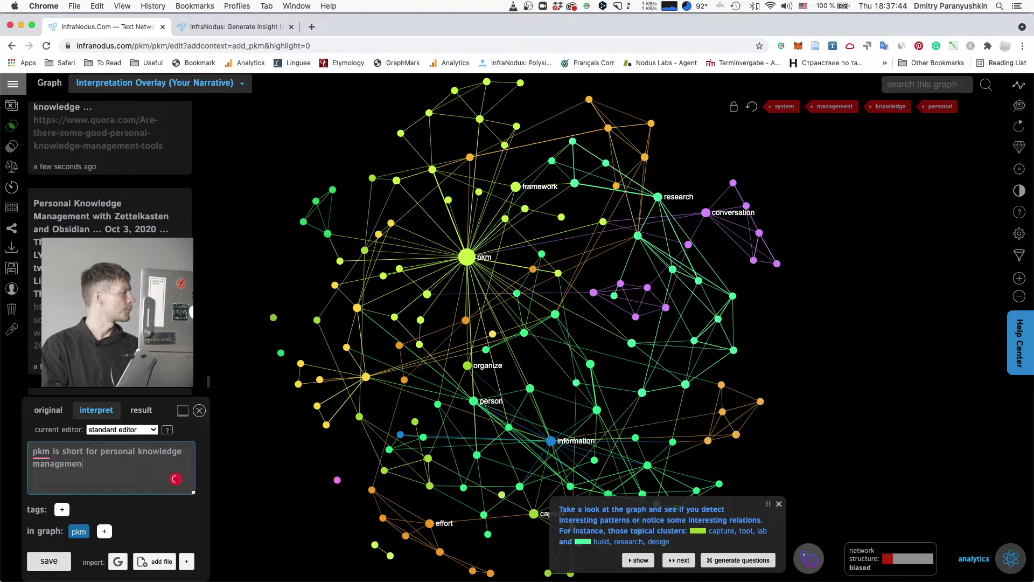
type("t")
key("Return")
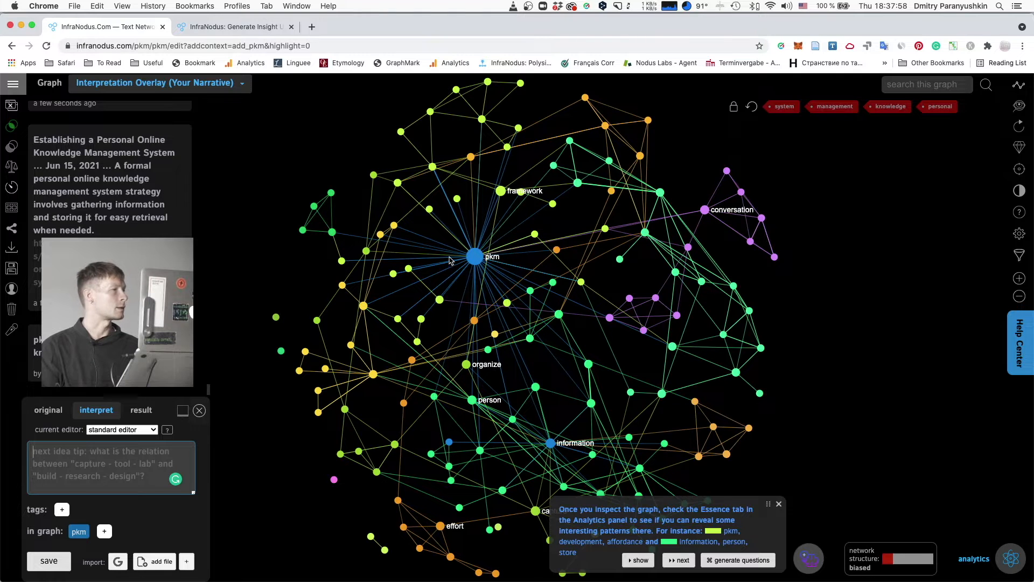
Step: Hide the pkm node from the graph and show the analytics of the main topical groups
left_click(474, 256)
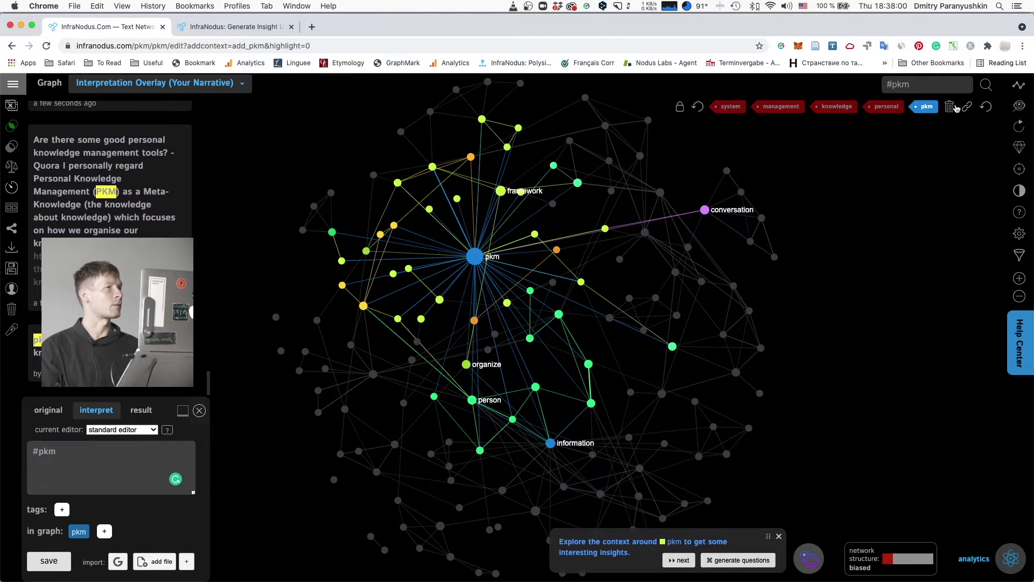
left_click(948, 109)
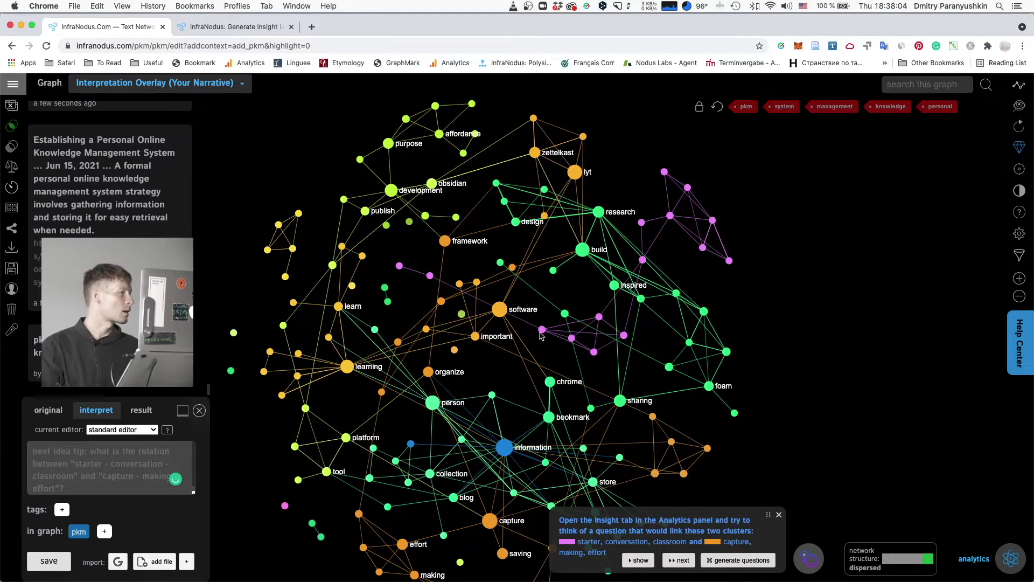
left_click(1011, 556)
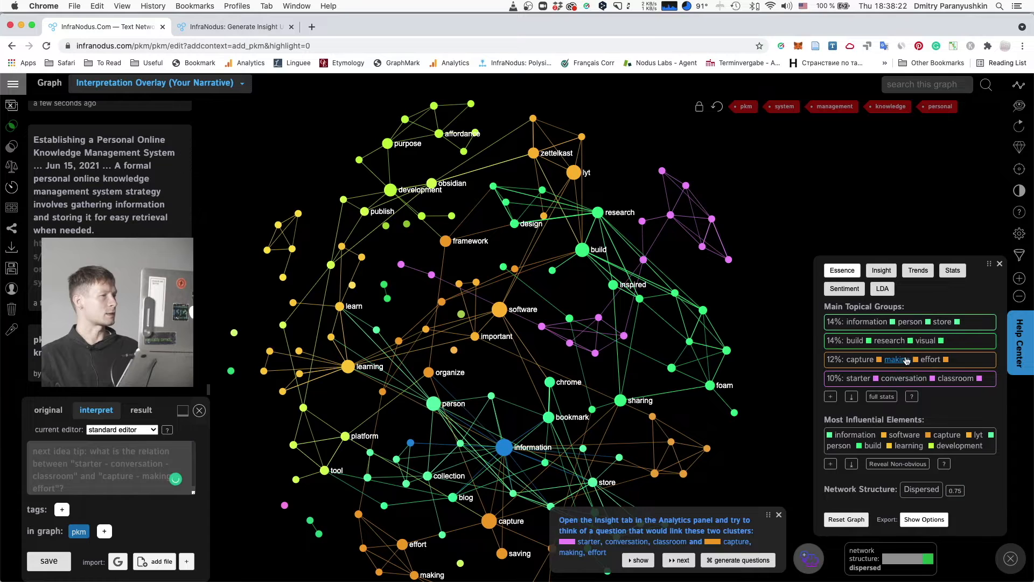
Step: Select the learning and software nodes to read the statement connecting them, and deselect software
left_click_drag(542, 294, 543, 258)
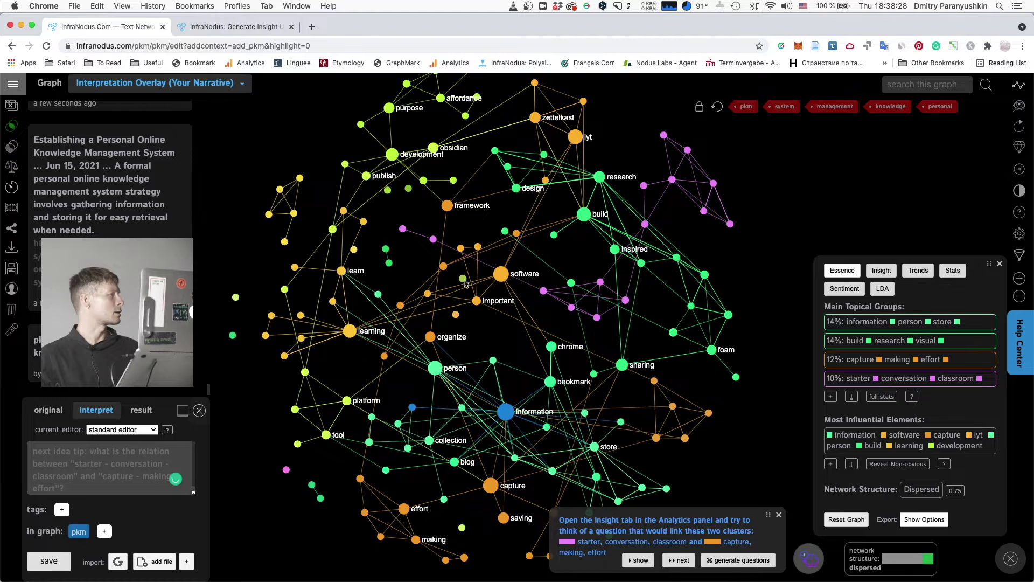
left_click(350, 331)
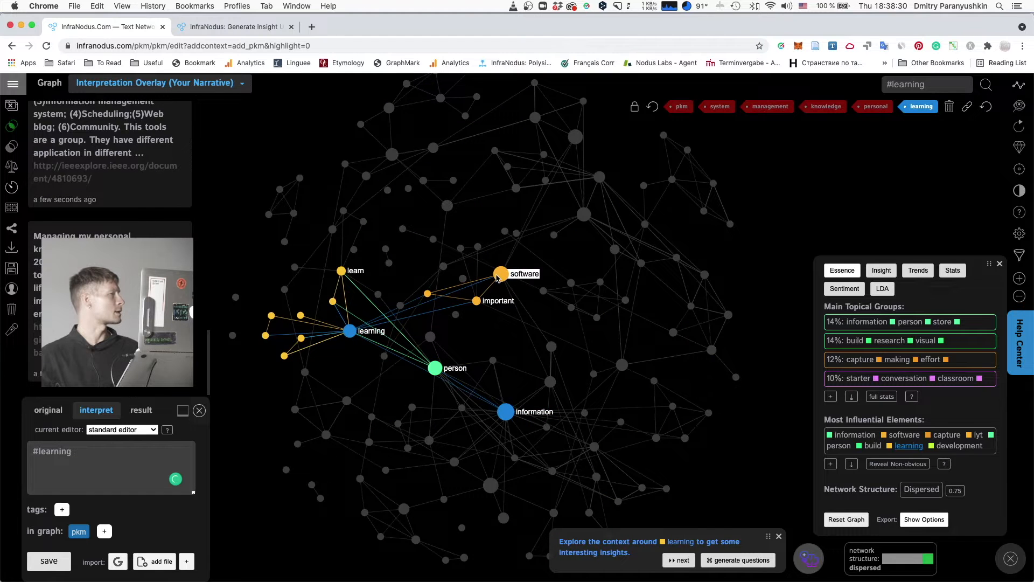
left_click(502, 275)
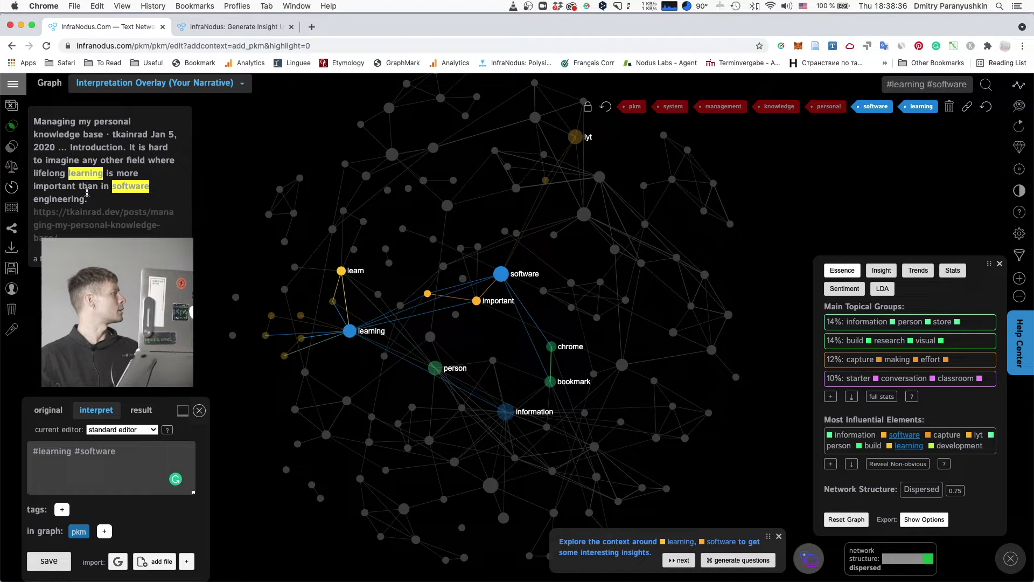
left_click(501, 274)
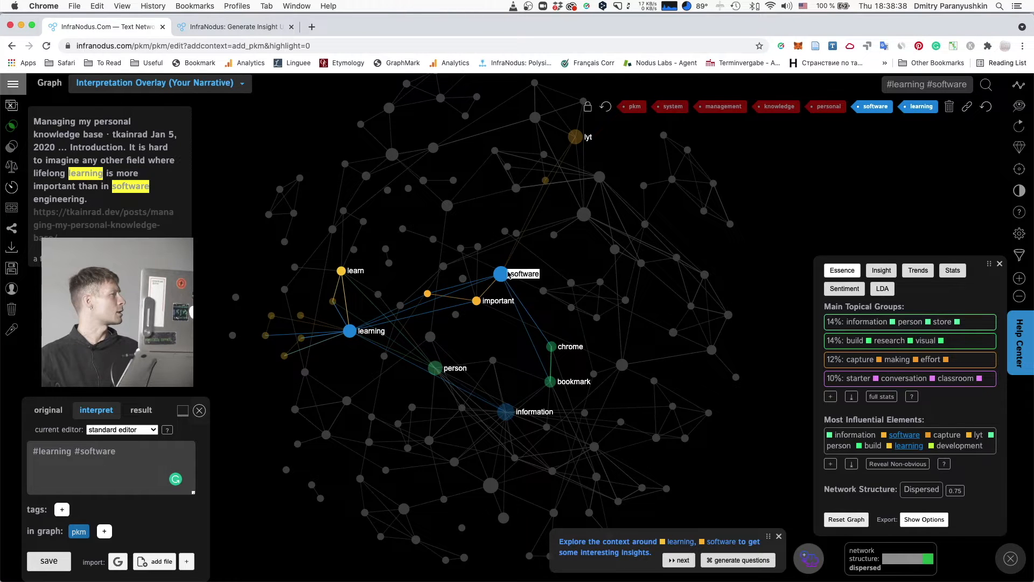
Step: Add the statement "personal knowledge management systems can be used by any person to learn new things and to organize their ideas." to the pkm graph
left_click(439, 370)
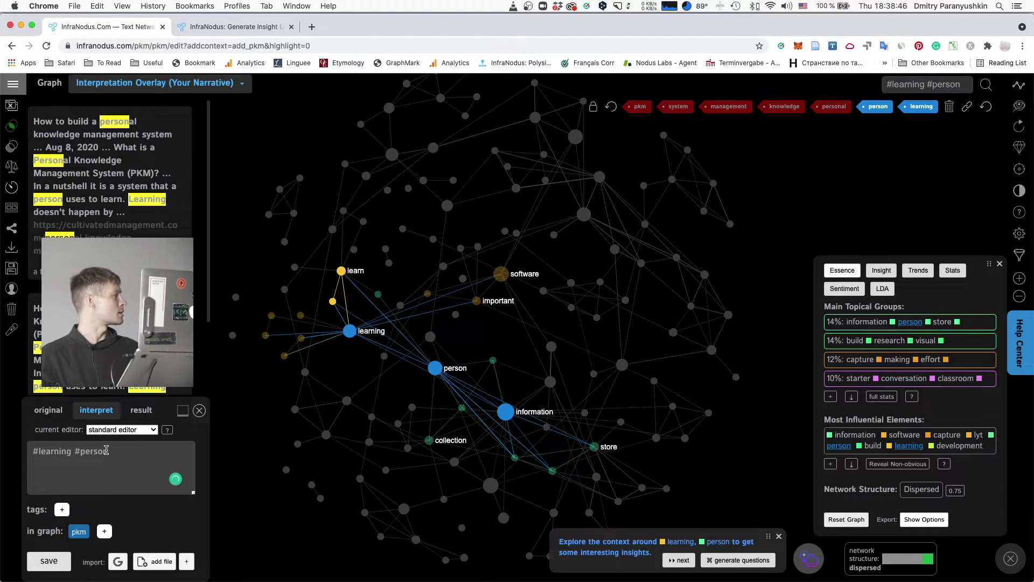
triple_click(83, 475)
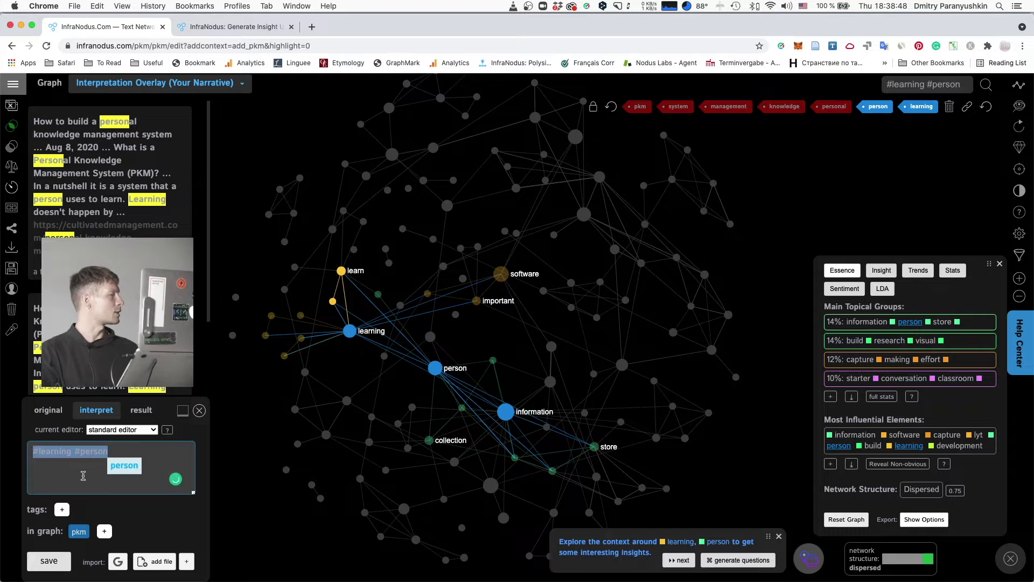
key("BackSpace")
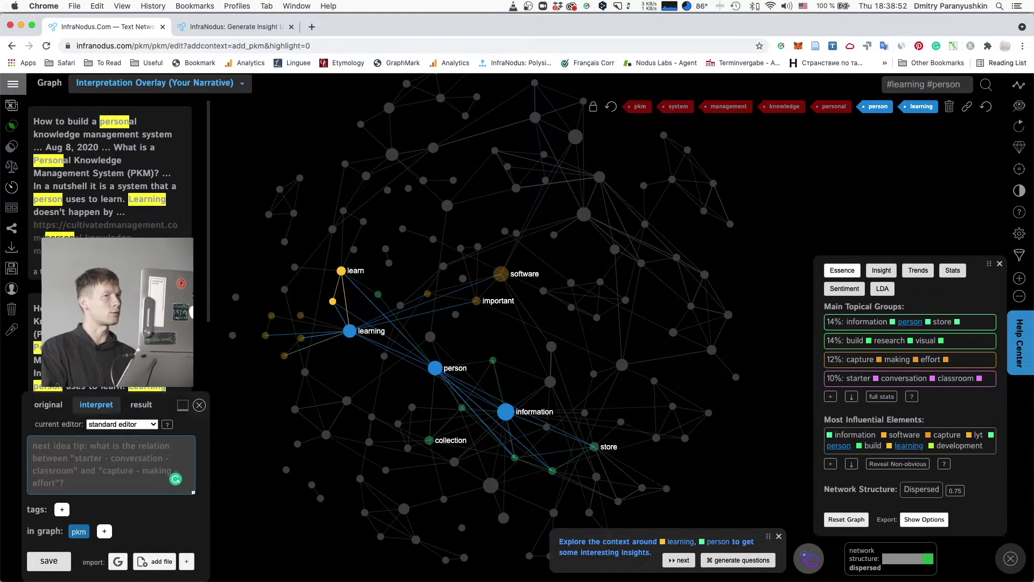
type("personal k")
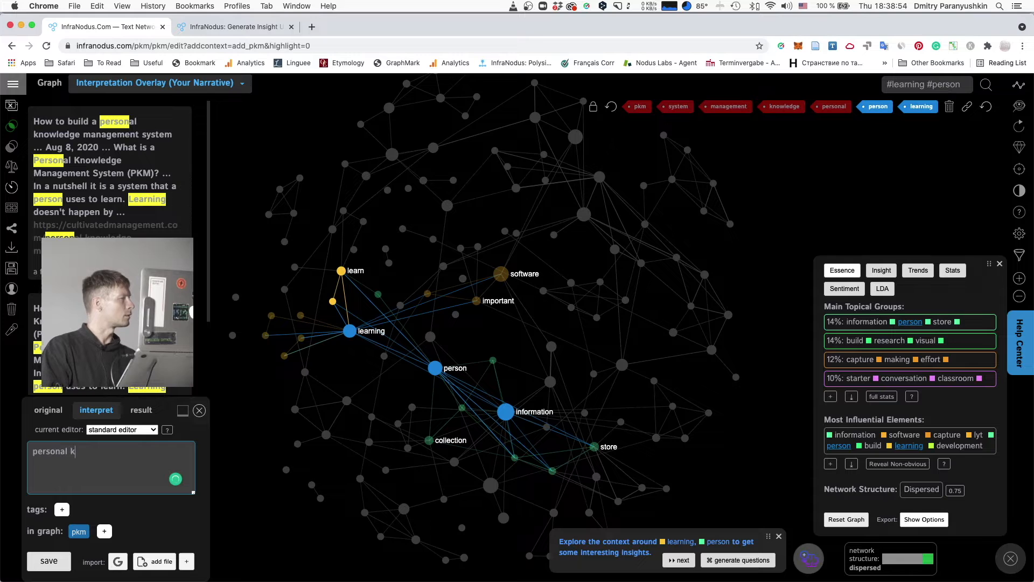
type("nowledge management systems can be used by any person to learn ")
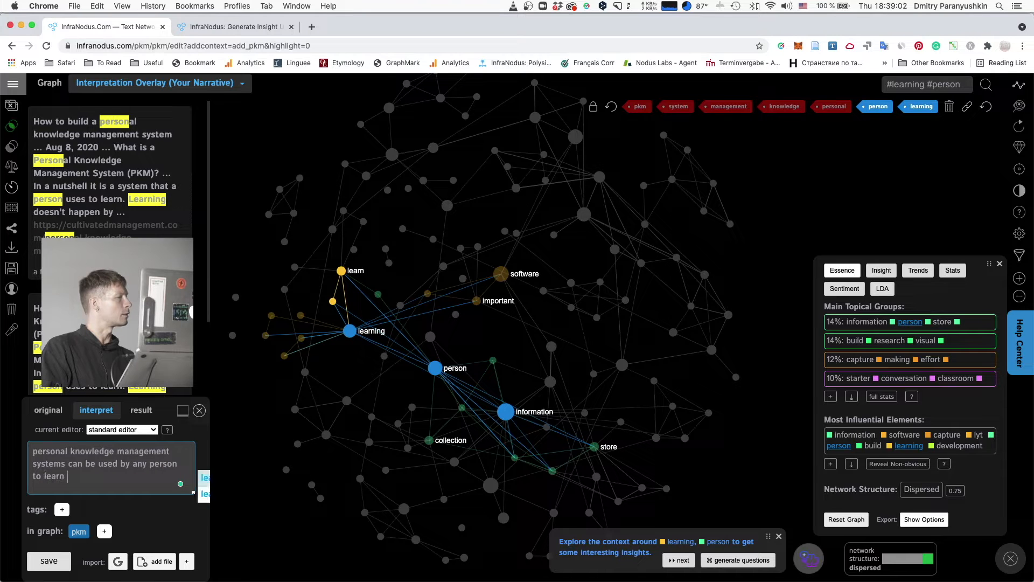
type("new things and")
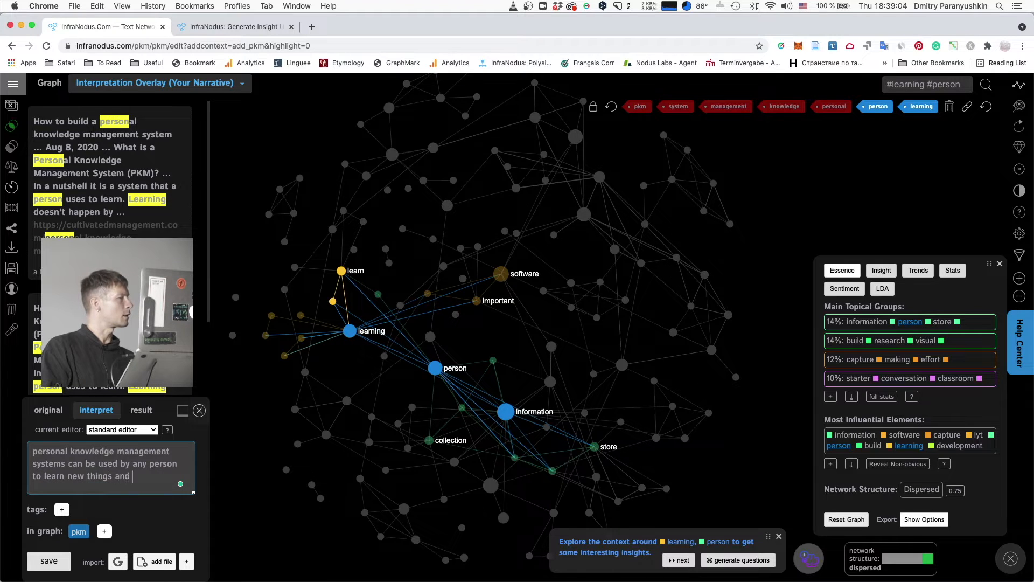
type(" to organize their ideas.")
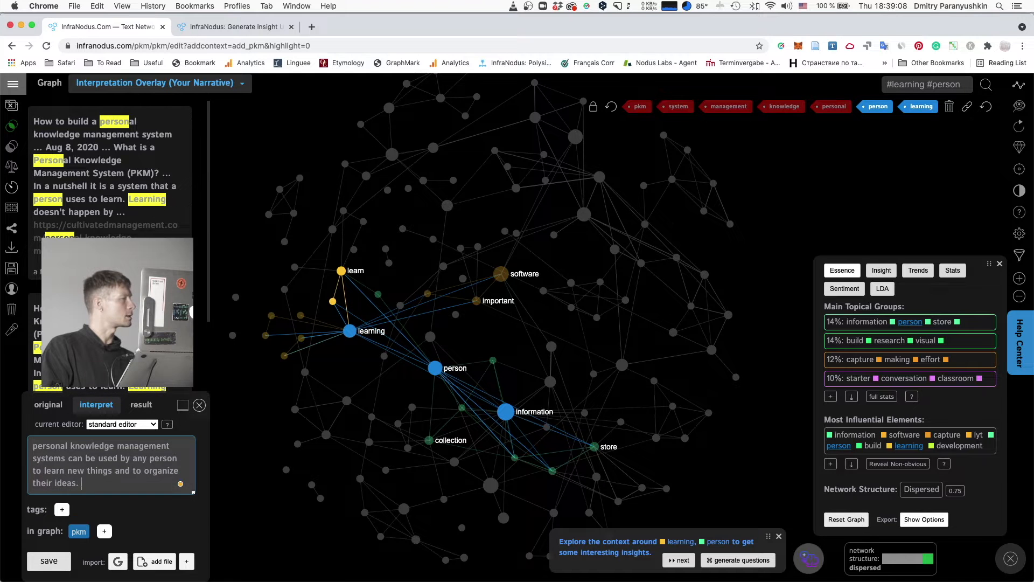
key("Return")
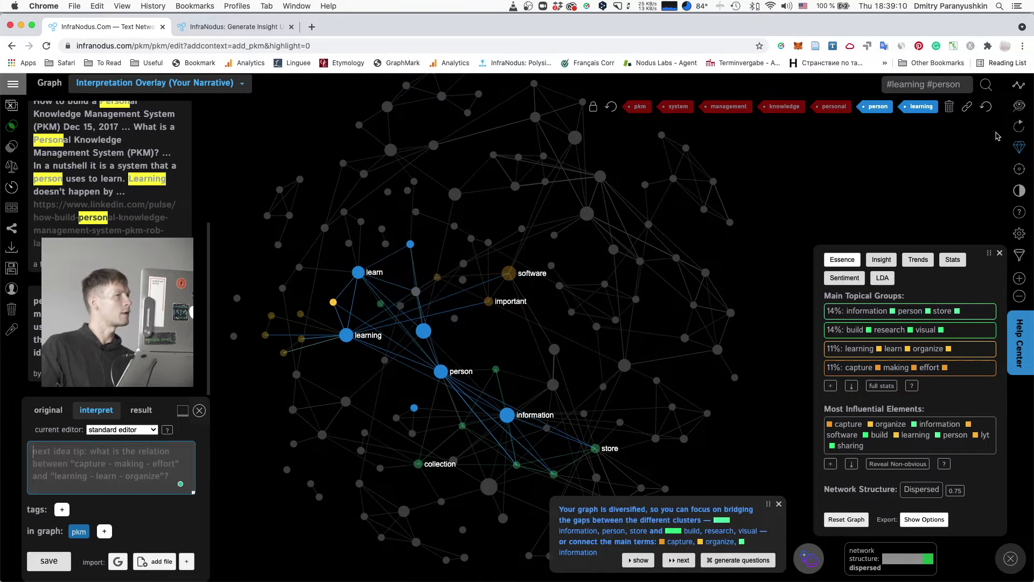
left_click(990, 107)
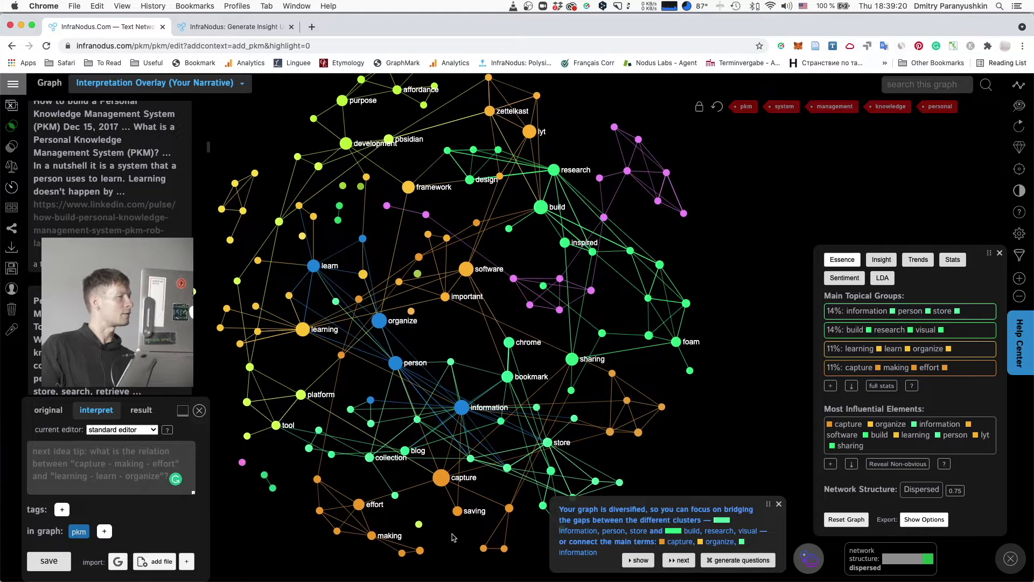
Step: Select the capture and saving nodes to read the statement connecting them, and clear the selection
left_click(441, 477)
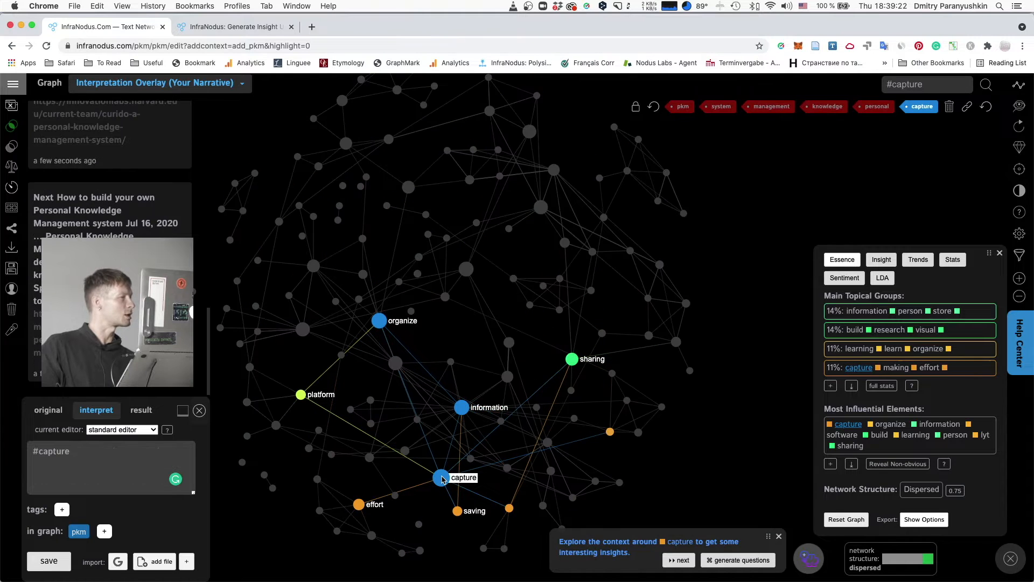
left_click(459, 513)
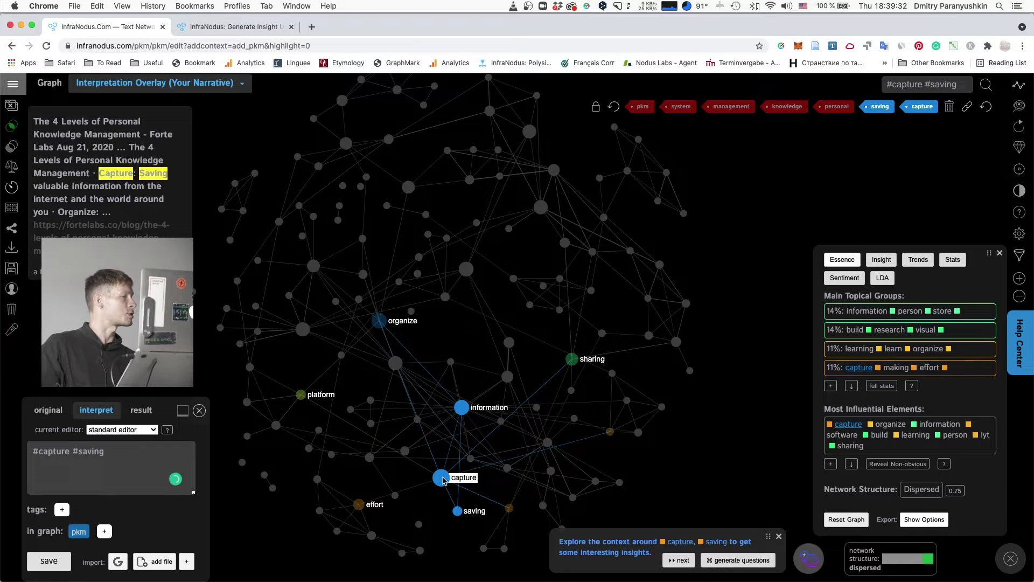
left_click(442, 479)
left_click(457, 510)
Step: Add the statement "pkm systems are used to capture information, store it, and share it with others." to the pkm graph
left_click(73, 480)
type("pkm systems are used to capture")
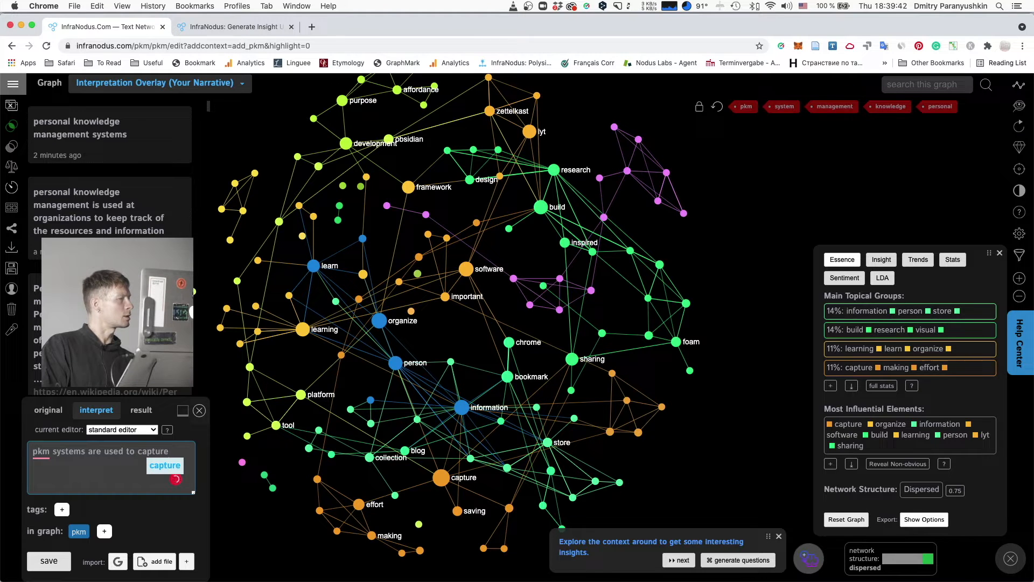
type(" information")
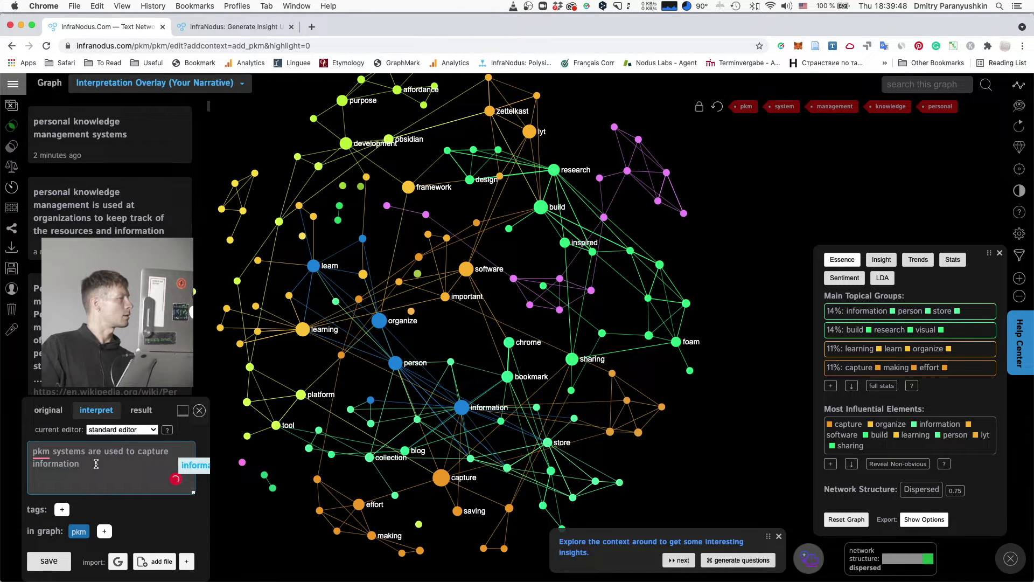
type(", store it")
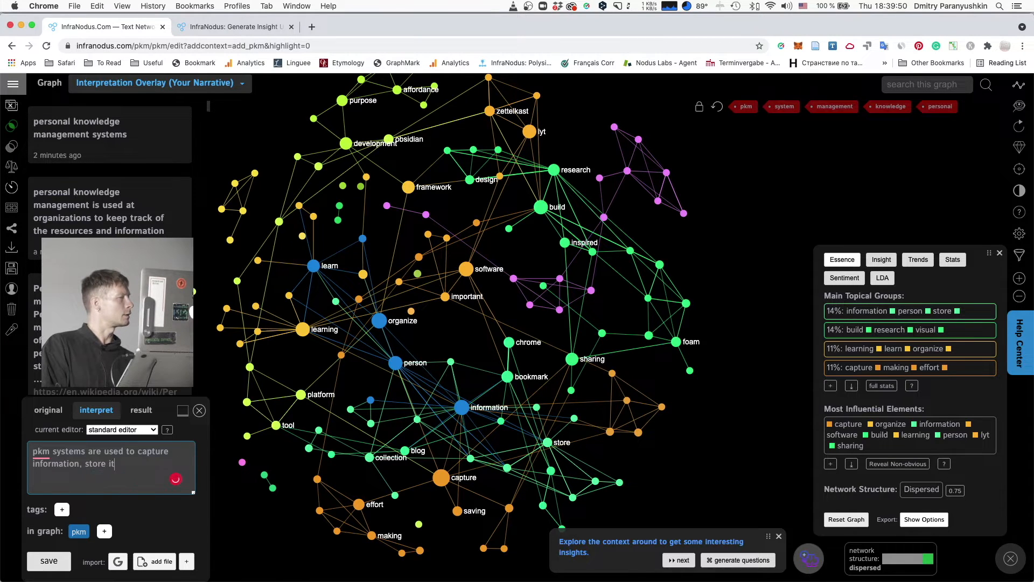
type(", and share it with others.")
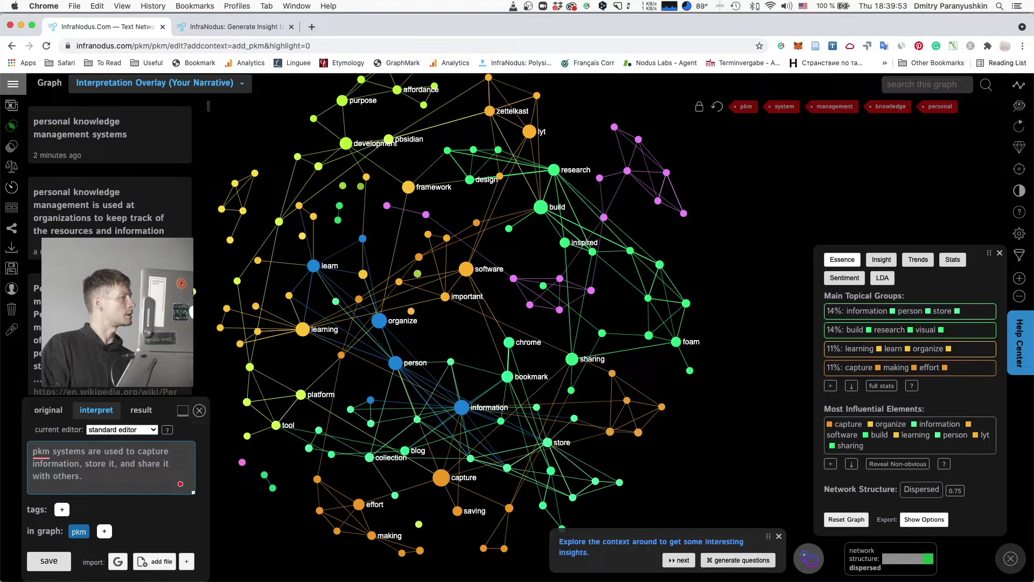
key("Return")
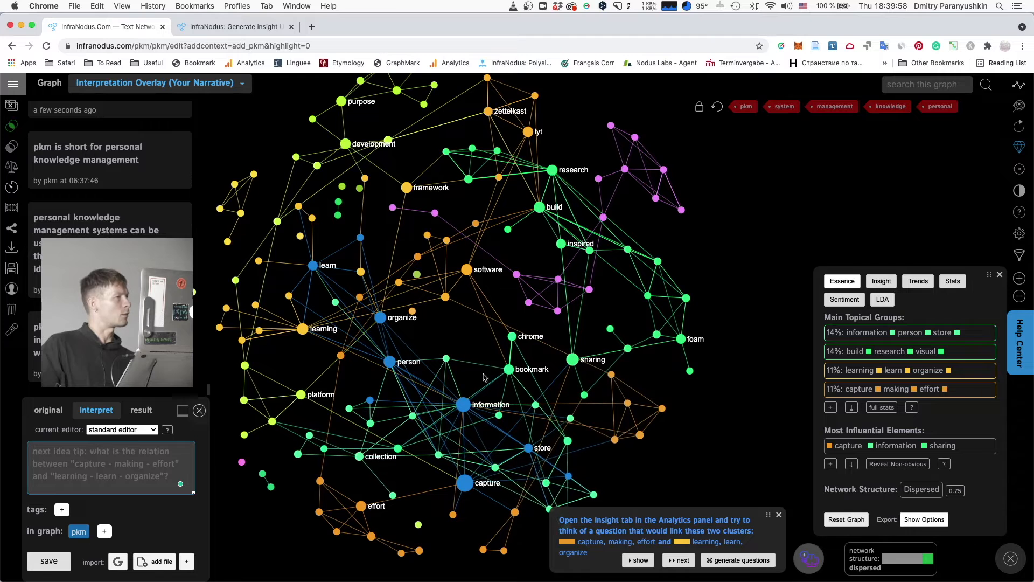
Step: Edit the statement about capturing and storing information so that "share it" reads "sharing it", and save it
left_click(111, 347)
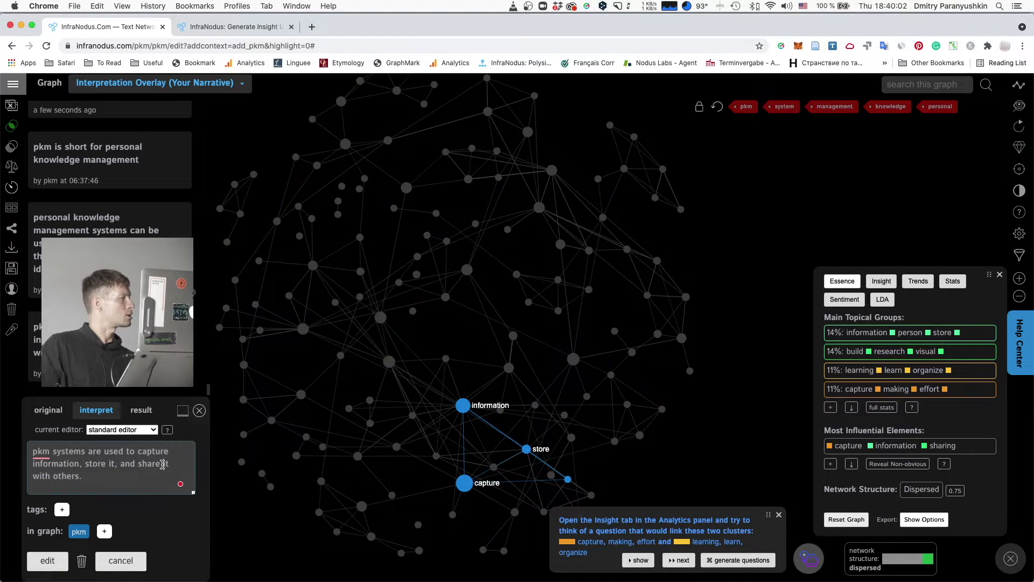
left_click(163, 465)
key("Left")
key("BackSpace")
type("ing")
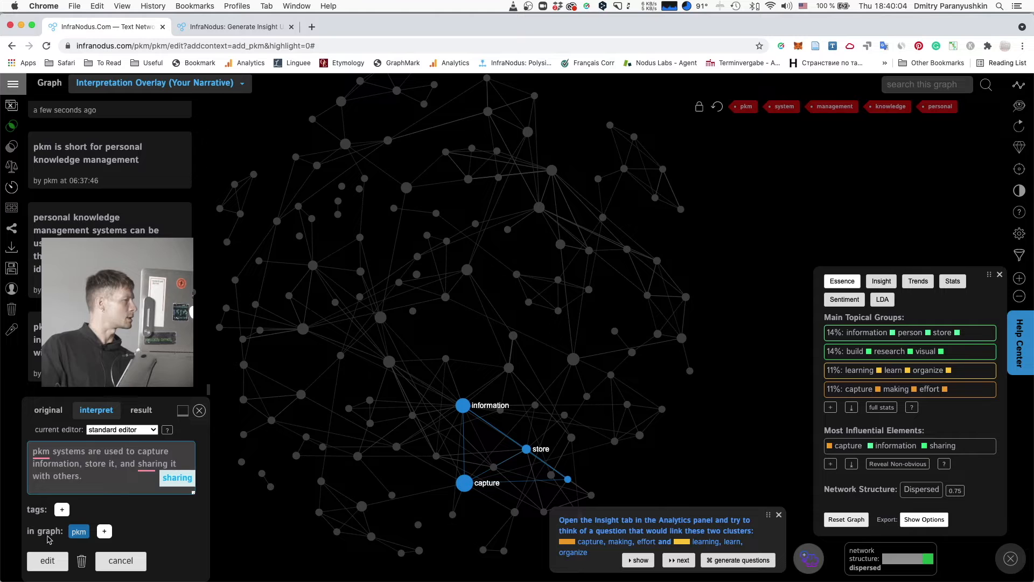
left_click(42, 562)
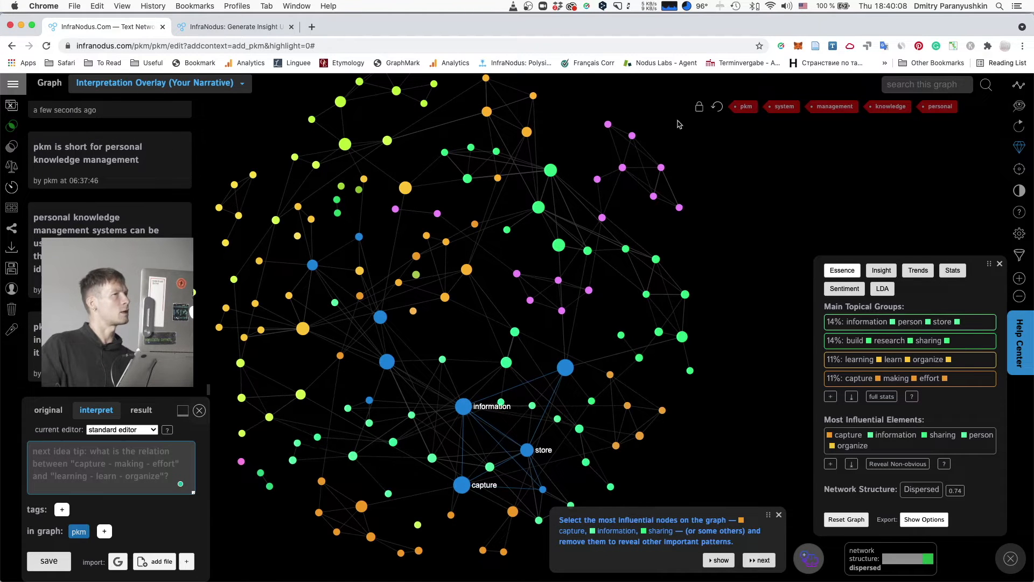
Step: Reset the graph and examine the full list of main topical groups with the framework node selected
left_click(836, 518)
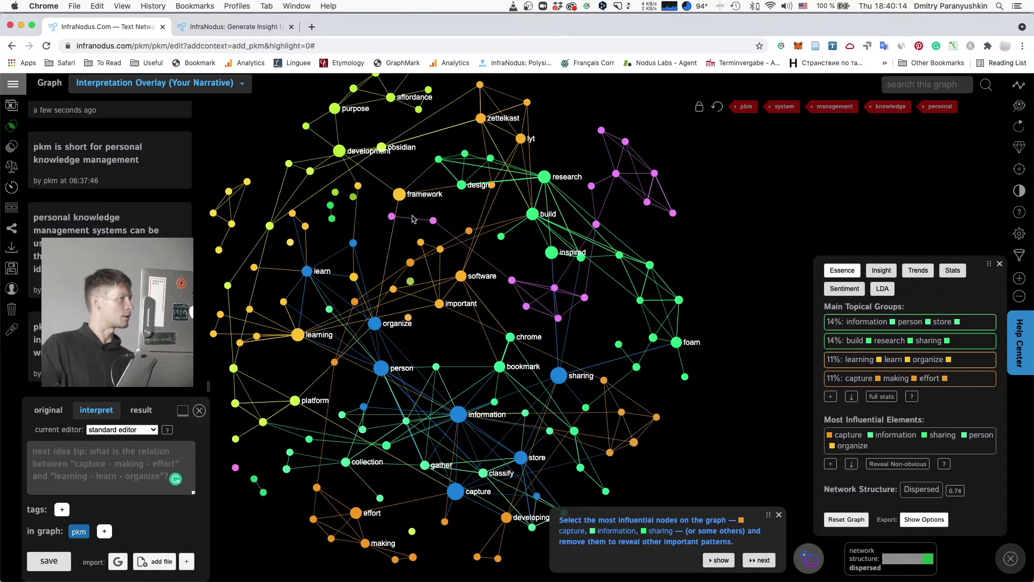
left_click(828, 398)
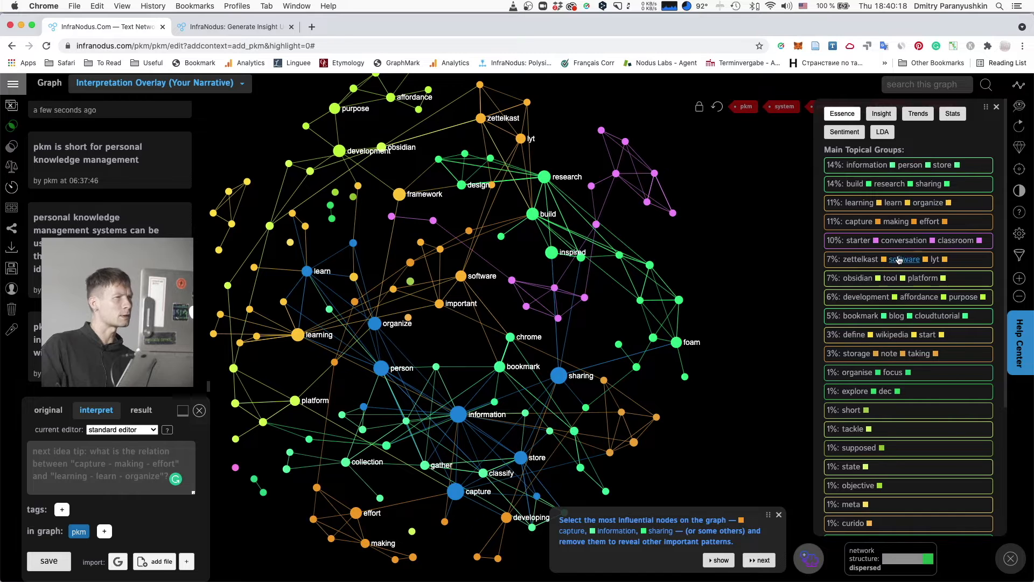
left_click(399, 195)
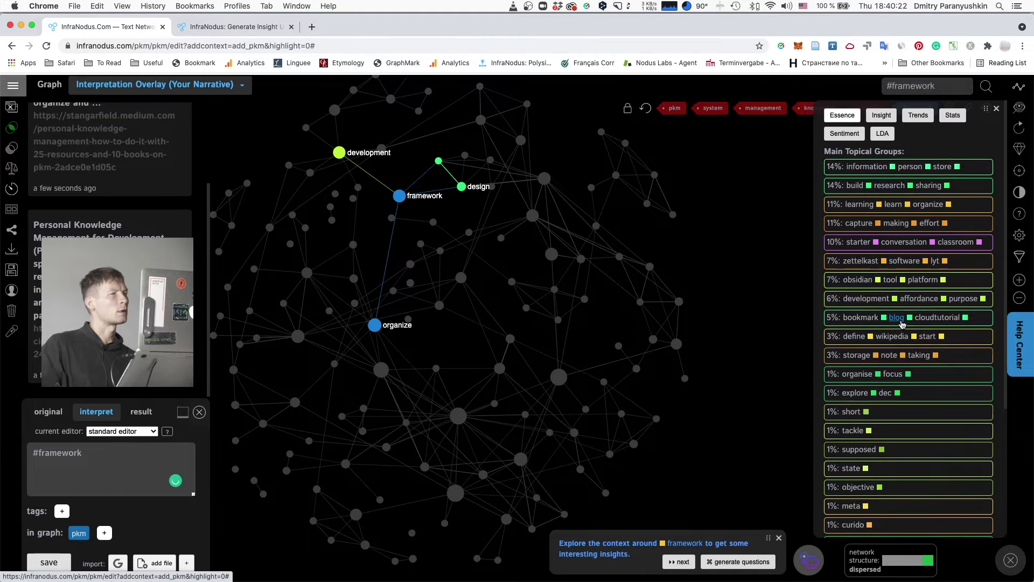
scroll(876, 464, "down", 3)
left_click(830, 470)
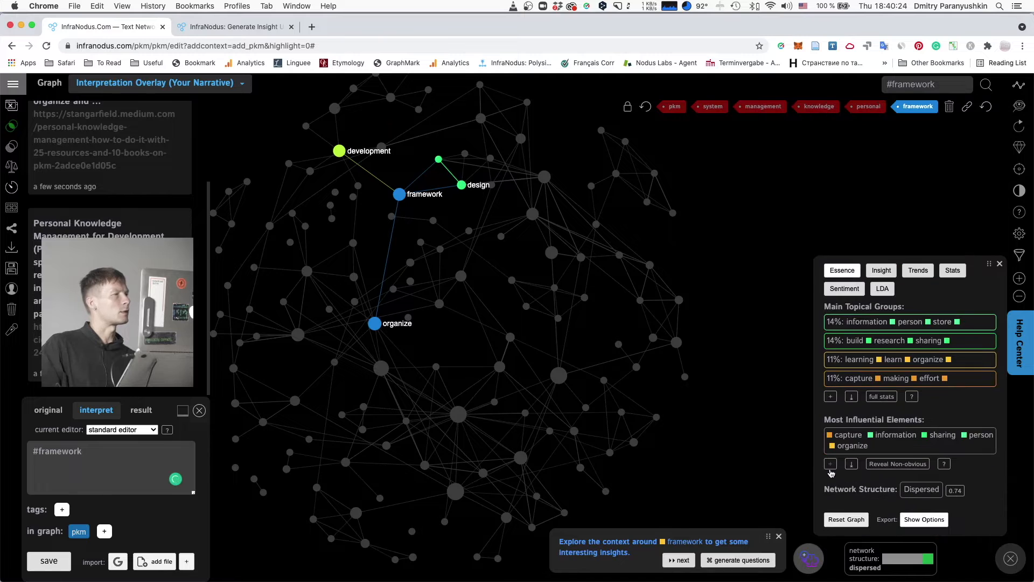
Step: Add the development node to the selection to read the statement linking it to framework, and deselect both nodes
left_click(339, 151)
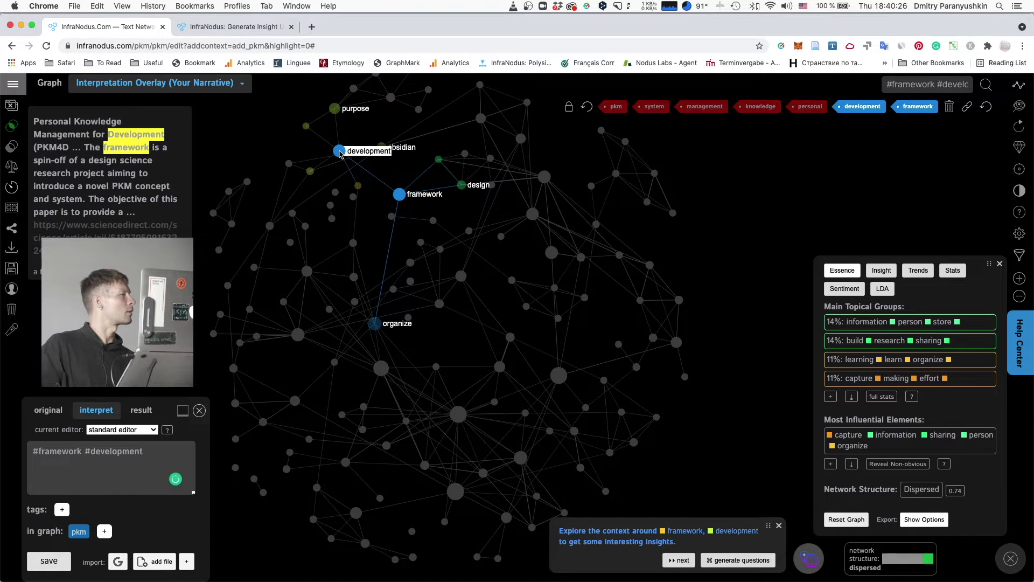
left_click(340, 152)
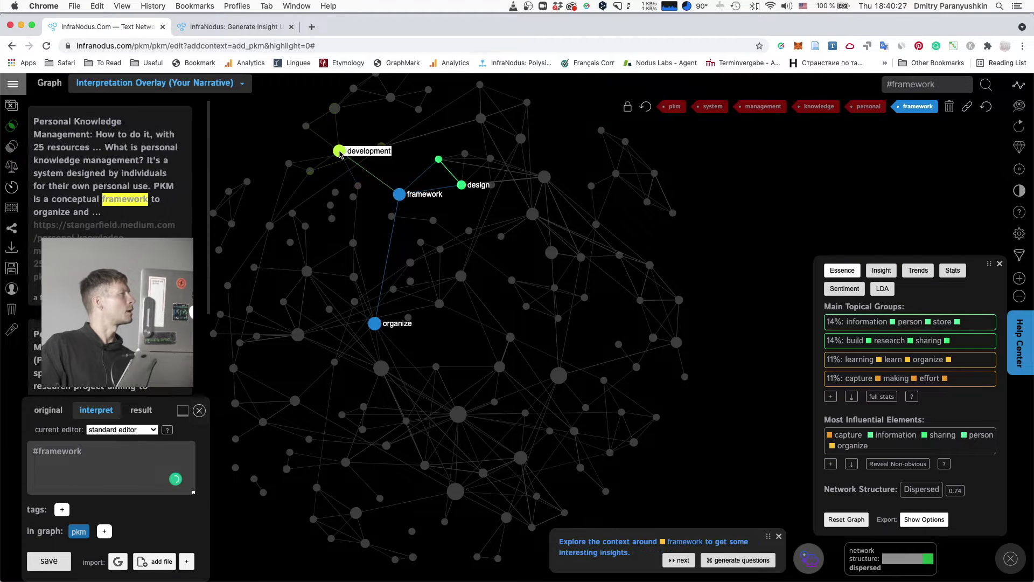
left_click(399, 194)
Step: Add the statement "There are many different frameworks that exist in the field of pkm." to the pkm graph
left_click(70, 487)
type("There are many different frameworks that exist in the field of pkm.")
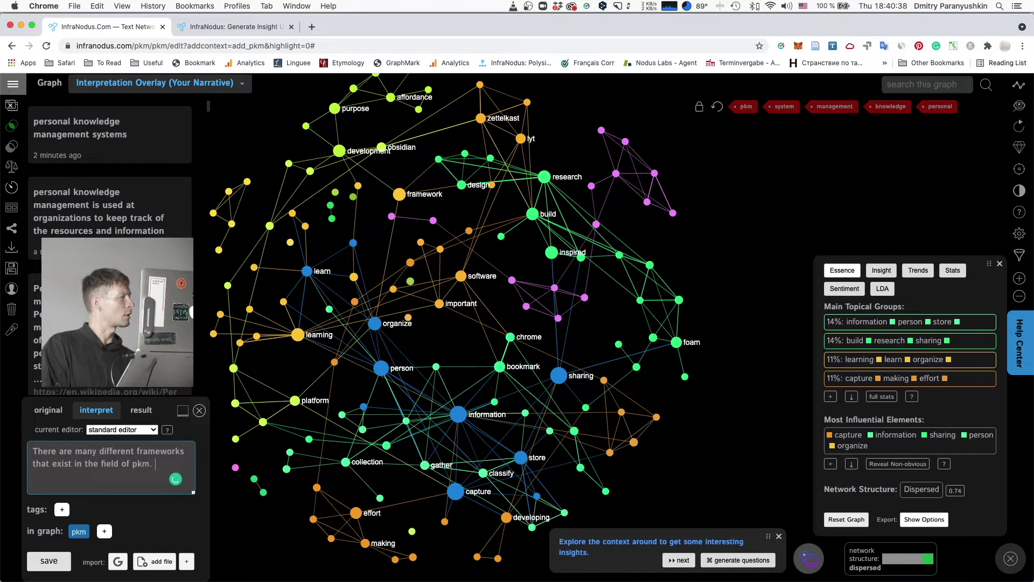
key("Return")
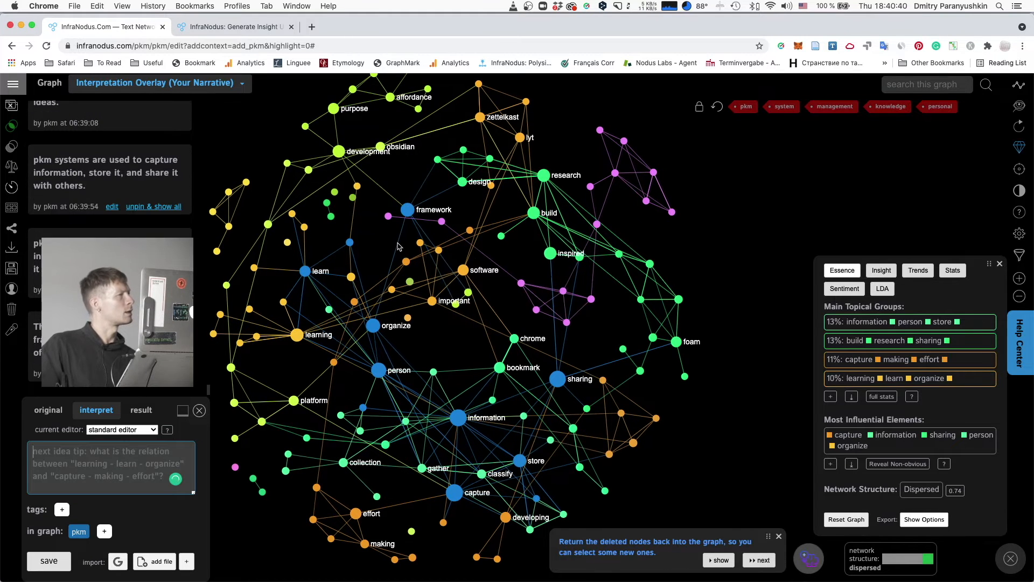
Step: Add the statement "There are also many software tools that can be used to pkm." to the pkm graph
type("There are also ")
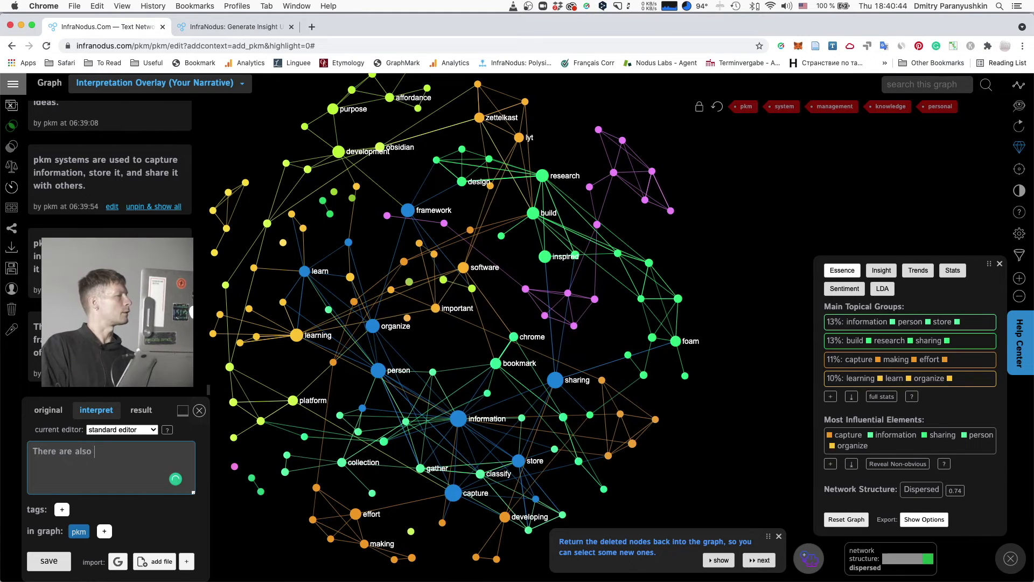
type("many software ")
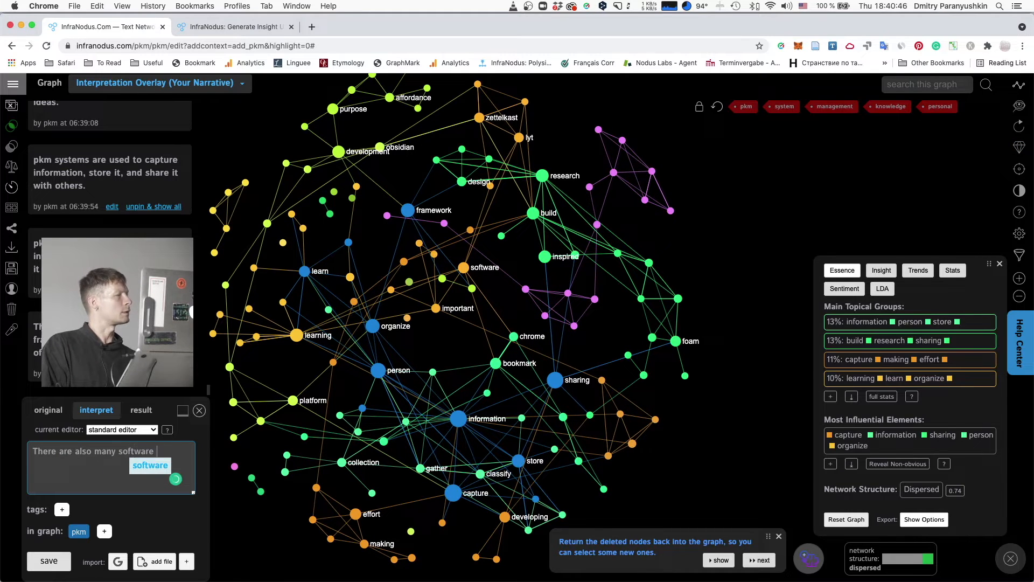
type("tools that can be used to pkm.")
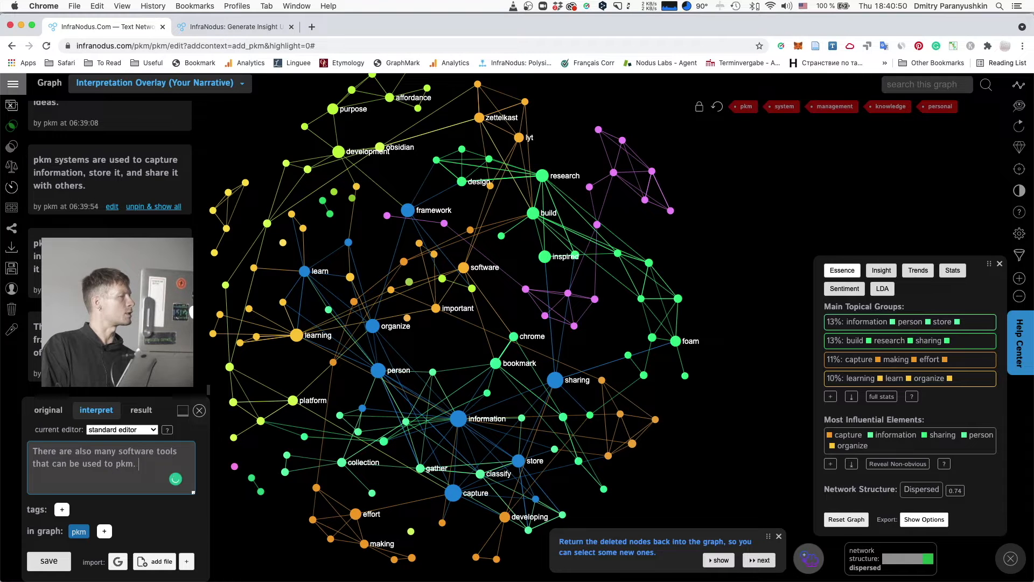
key("Return")
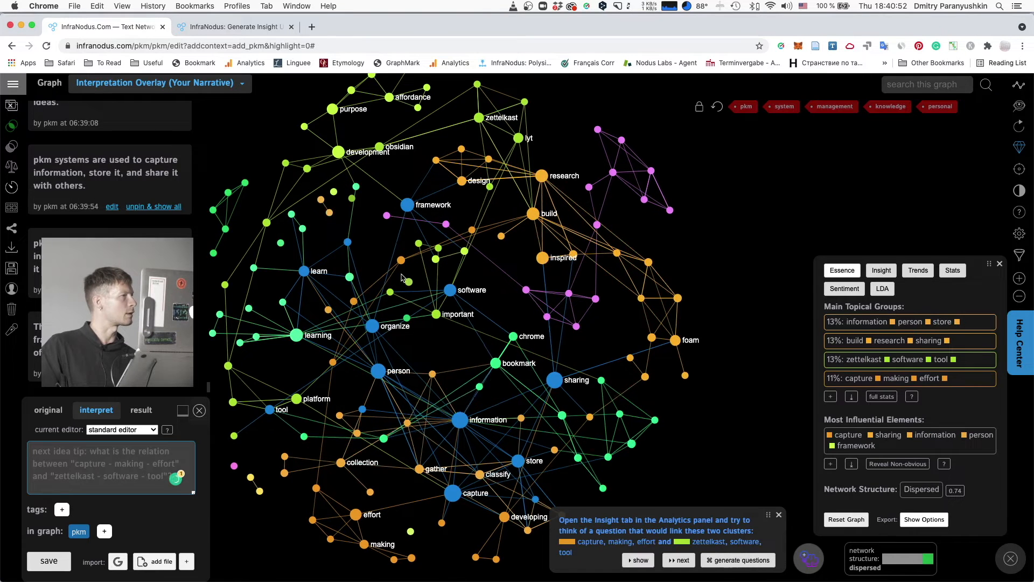
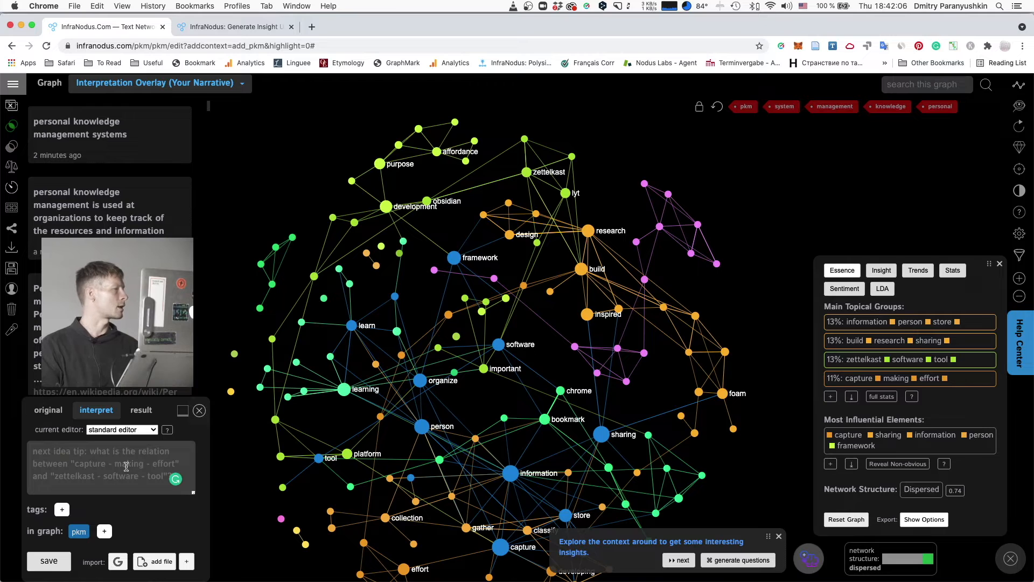
Step: Add the statement "one of the frameworks used in pkm is zettelkast notes - a way to collect and organize notes based on their relevancy"
type("one of the f")
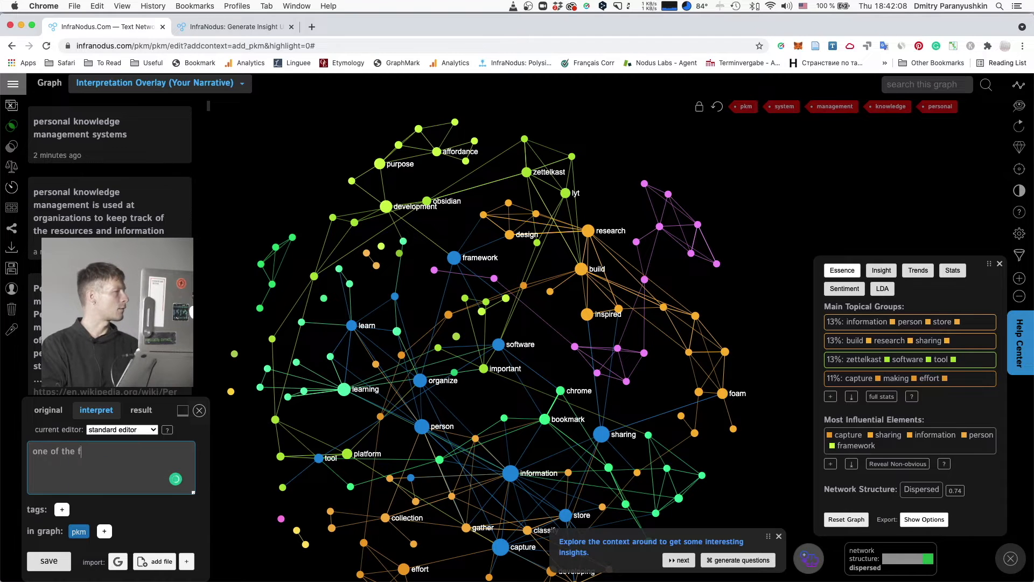
type("rameworks used in p")
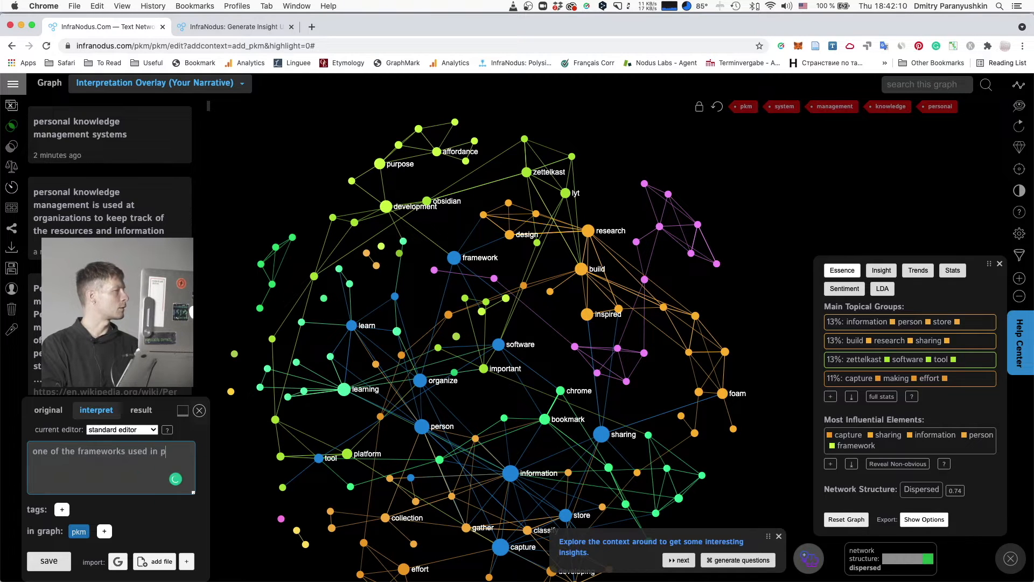
type("km is zettleelkast")
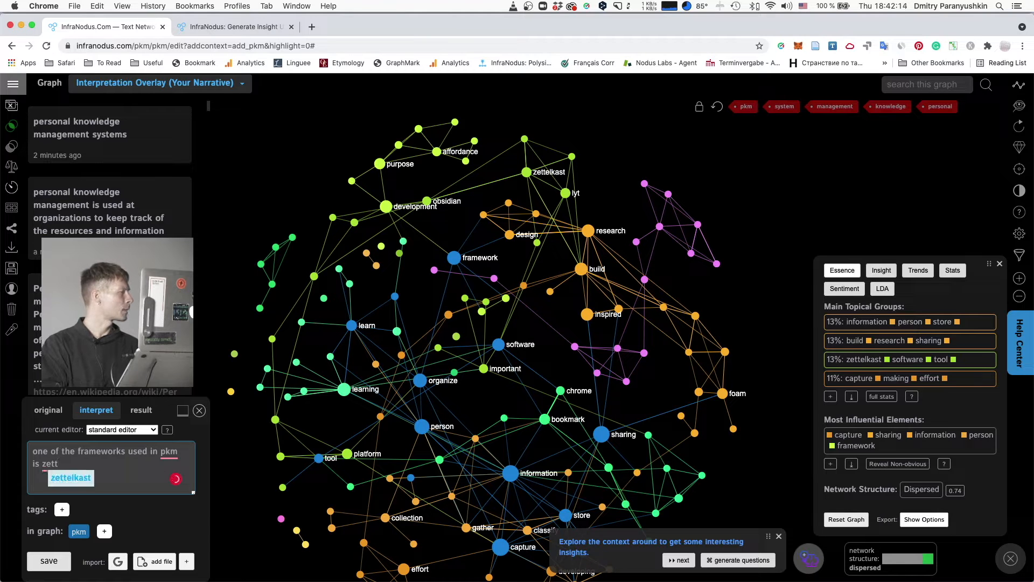
type(" notes")
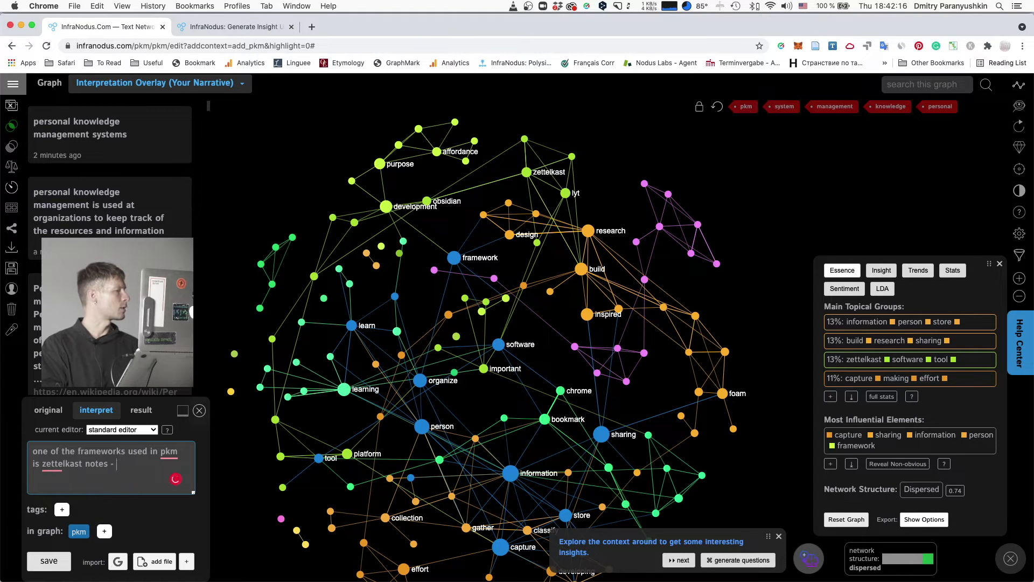
type(" - a way to collect and o")
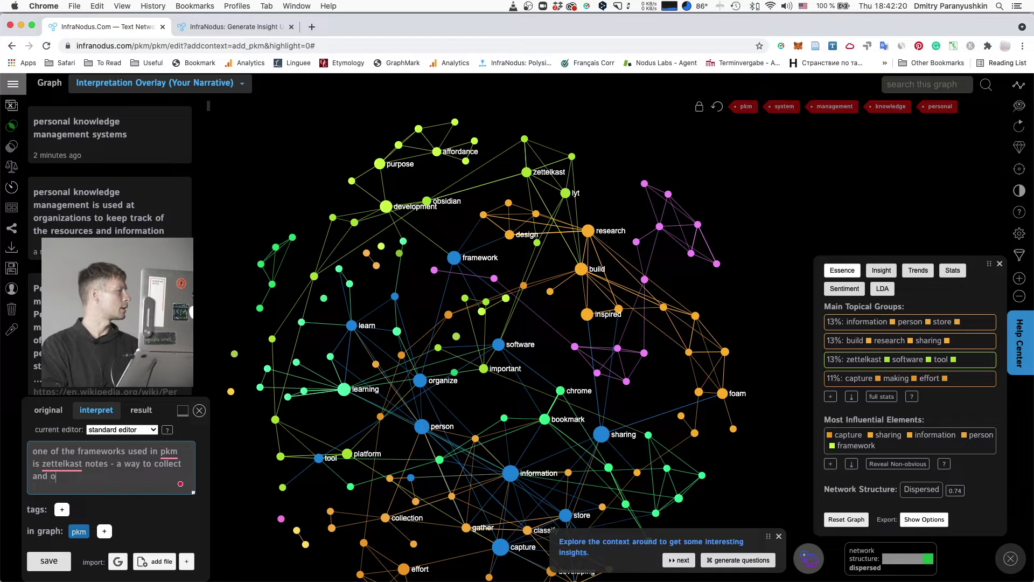
type("rganize notes based on thei")
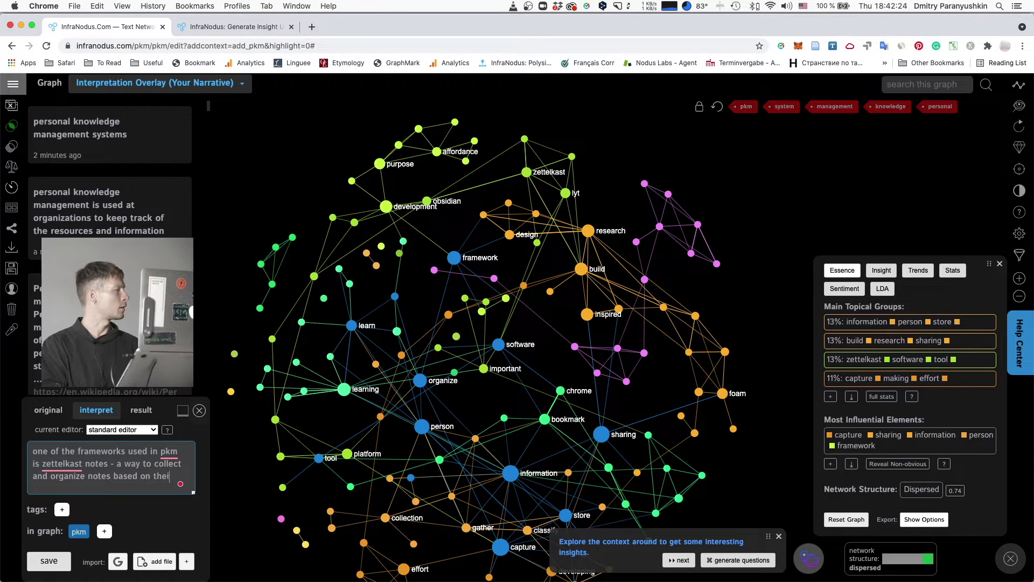
type("r re")
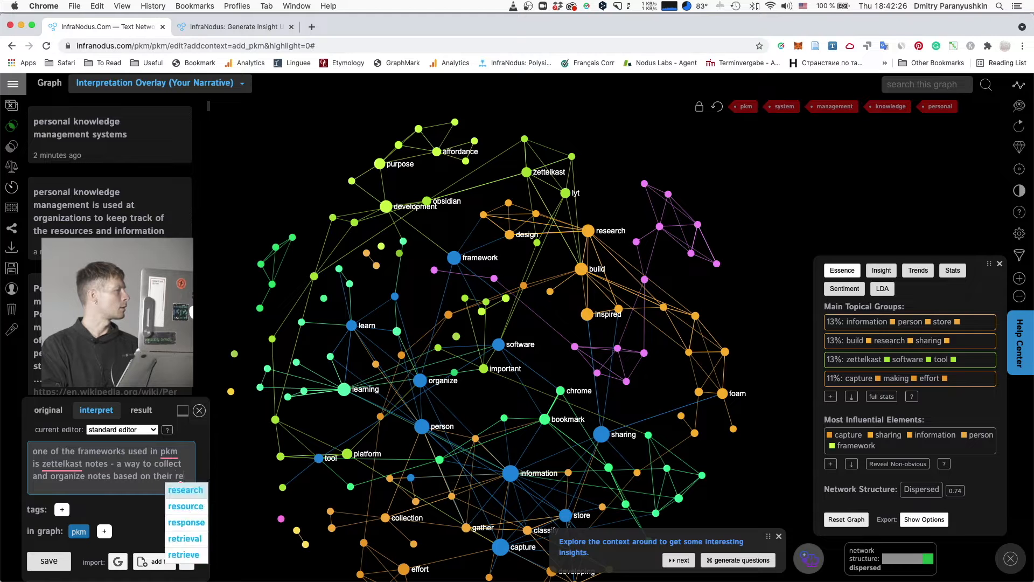
type("levancy")
key("Return")
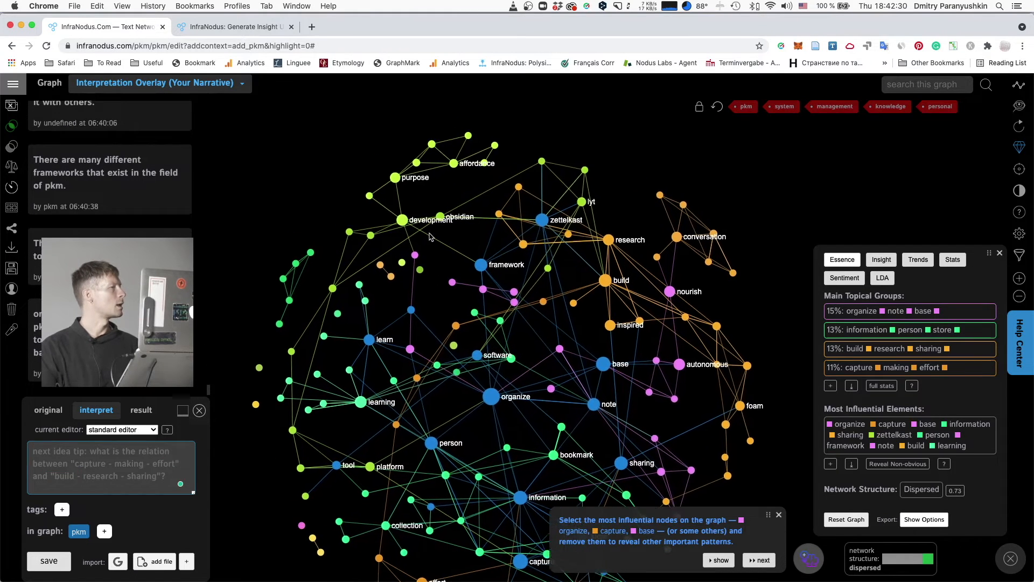
Step: Add the statement "some examples of the software used for pkm: obsidian, roam research, and standard note-taking apps."
type("some")
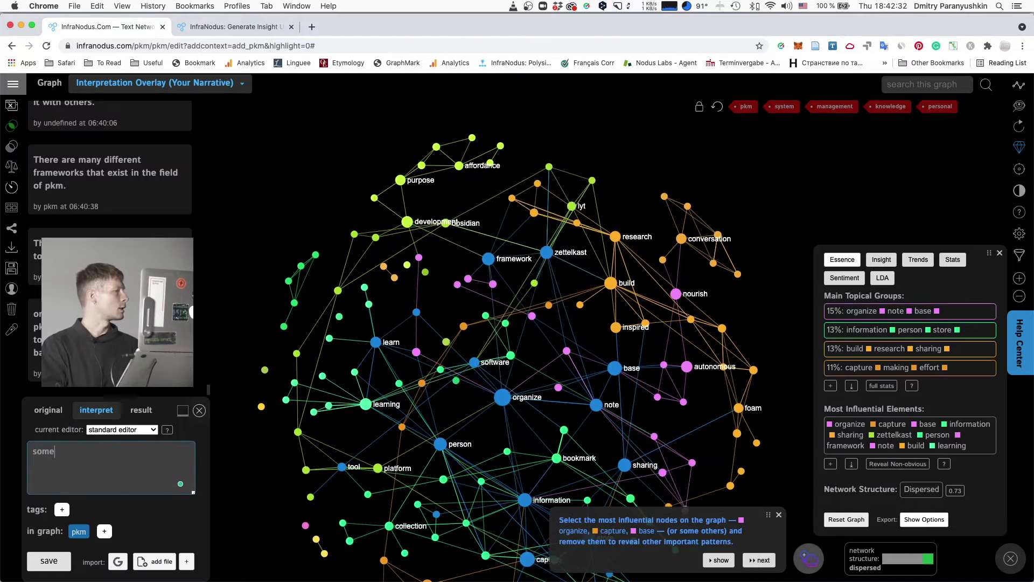
type(" examples of")
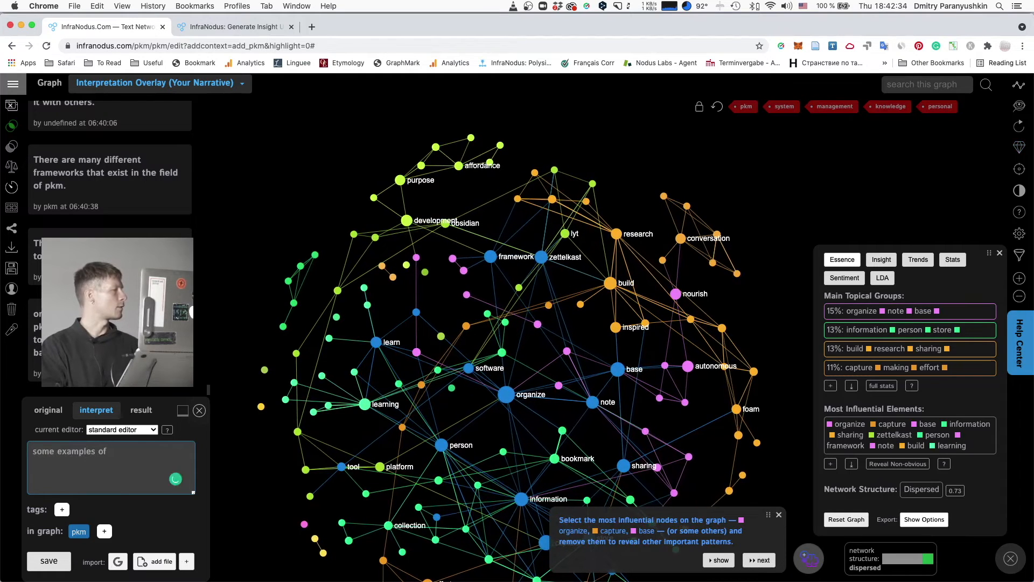
type(" the software used for pkm: ob")
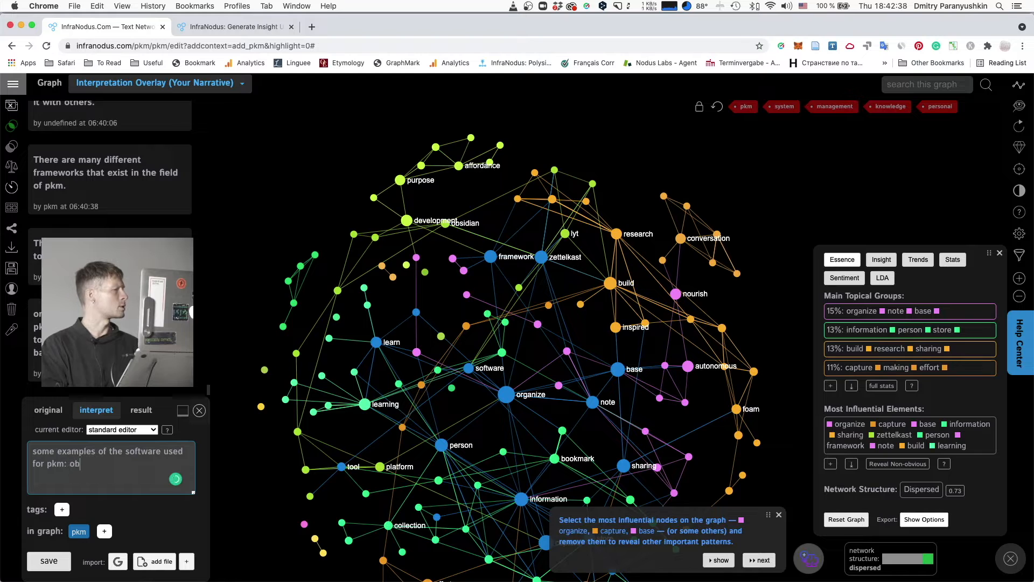
type("sidian, roam ")
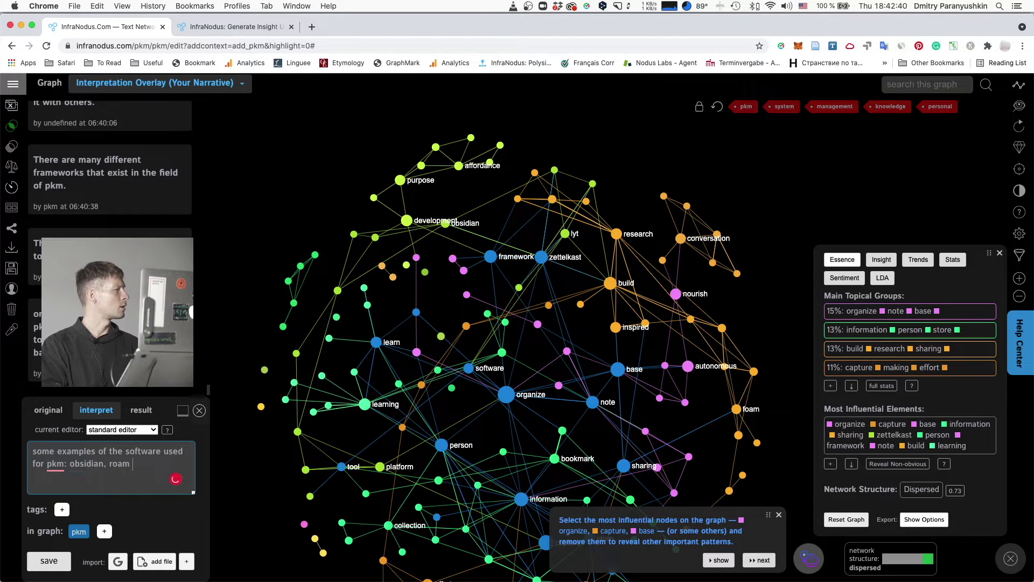
type("research, and standard note-taking ap")
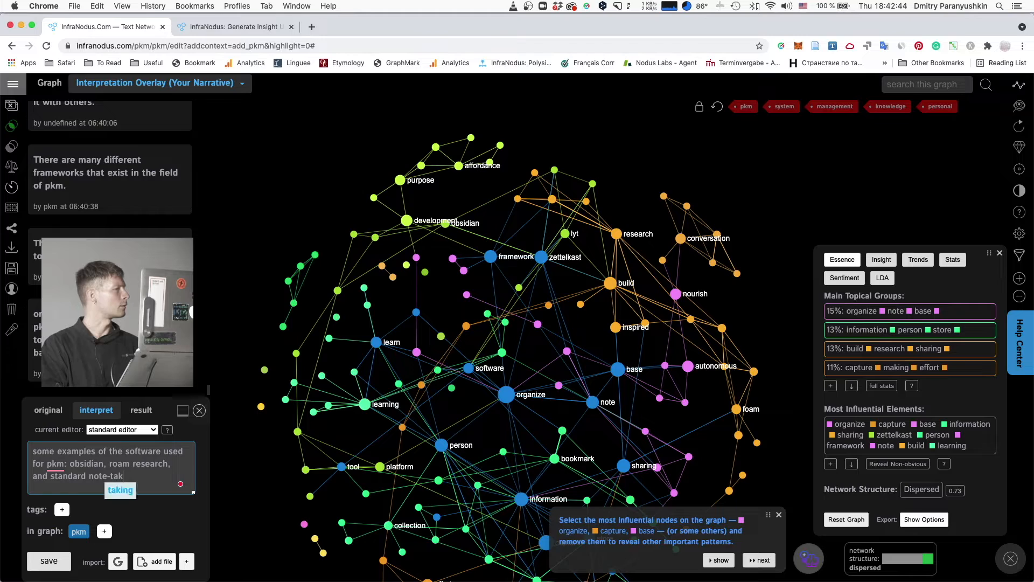
key("Return")
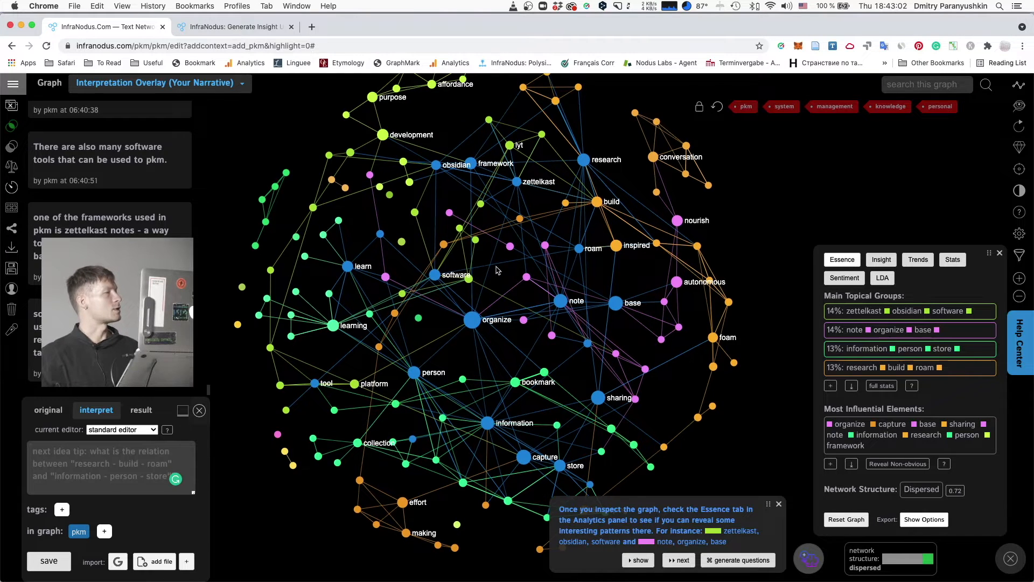
Step: Show the resulting graph of own statements and restore the hidden pkm, system, management, knowledge and personal nodes
left_click_drag(500, 268, 504, 301)
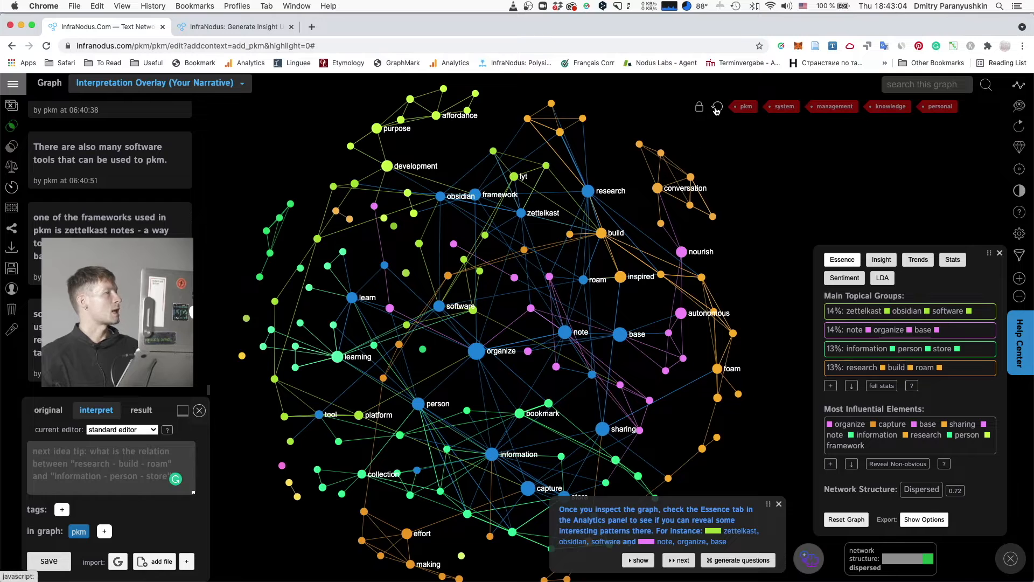
left_click(139, 410)
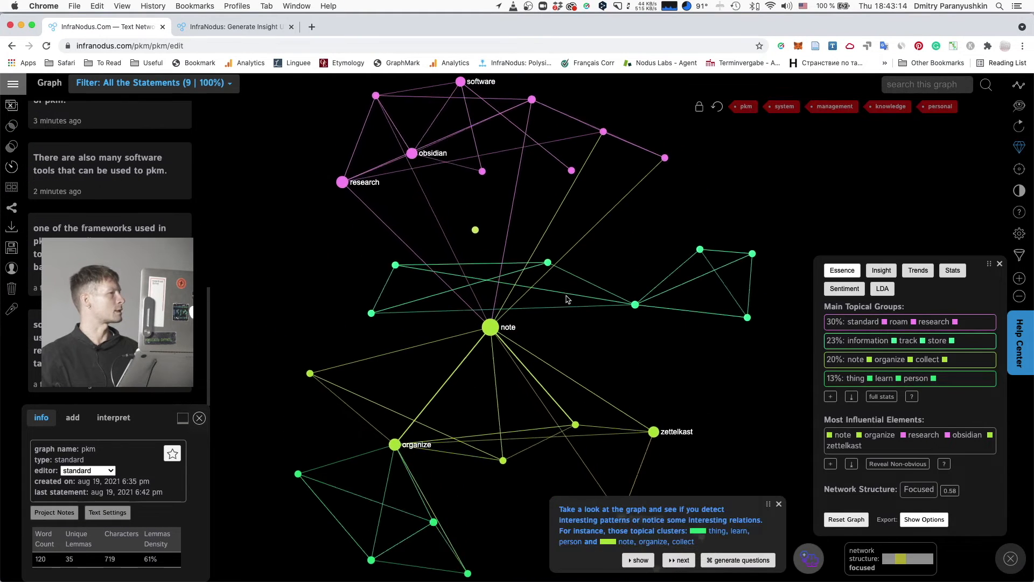
left_click(716, 106)
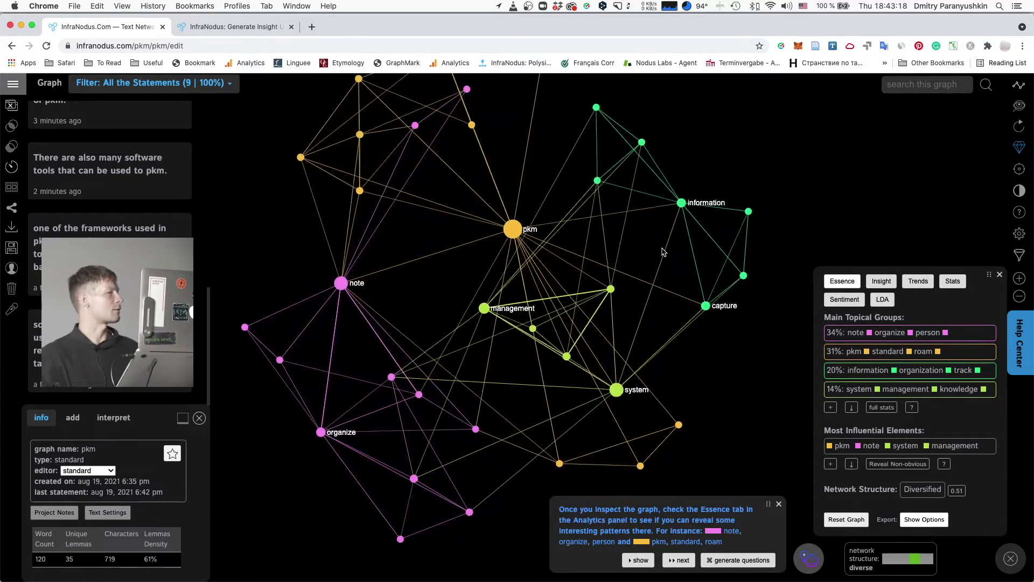
Step: Make the graph's labels follow the size and colour of their nodes
left_click(1000, 274)
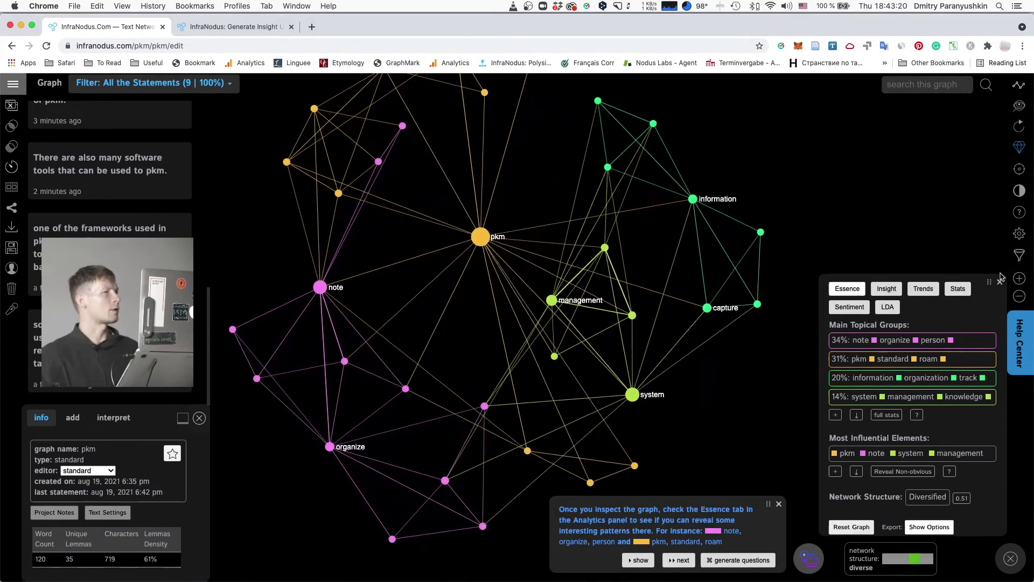
left_click(1020, 234)
left_click(870, 326)
left_click(871, 338)
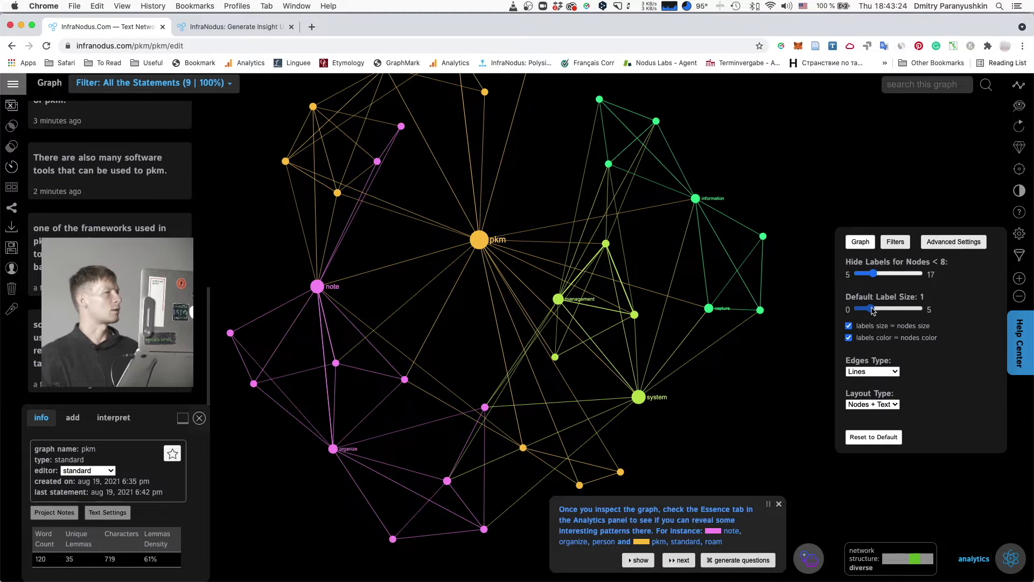
Step: Increase the default label size and lower the label-hiding threshold so that all nodes in the graph are labelled
left_click_drag(873, 312, 894, 310)
left_click_drag(873, 273, 858, 274)
left_click_drag(545, 208, 553, 266)
left_click_drag(405, 419, 402, 389)
left_click(1019, 253)
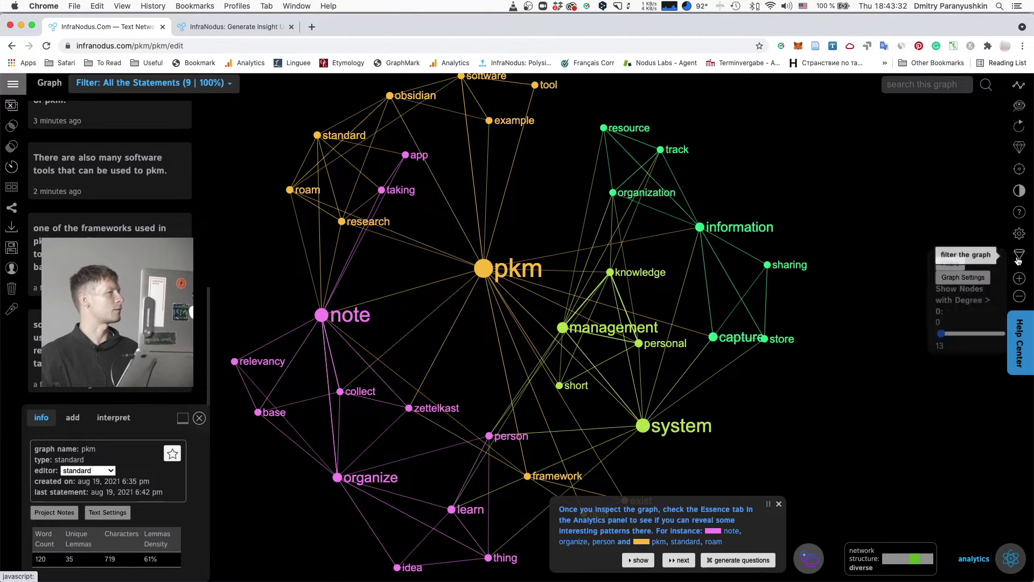
left_click(1019, 258)
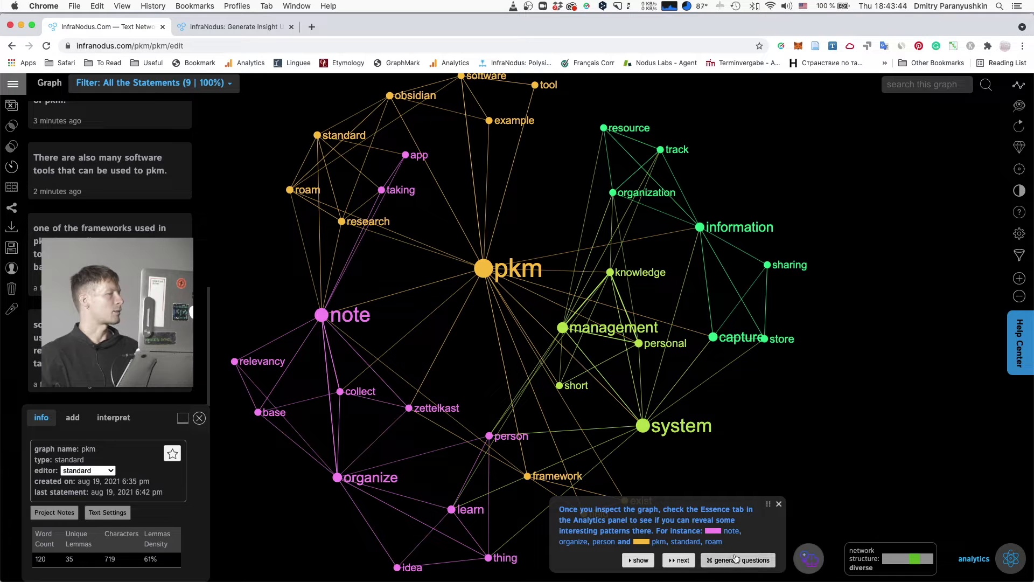
Step: Inspect the structural gap between "system, management, knowledge" and "information, organization, track" on the graph, and generate questions that would bridge it
left_click(714, 532)
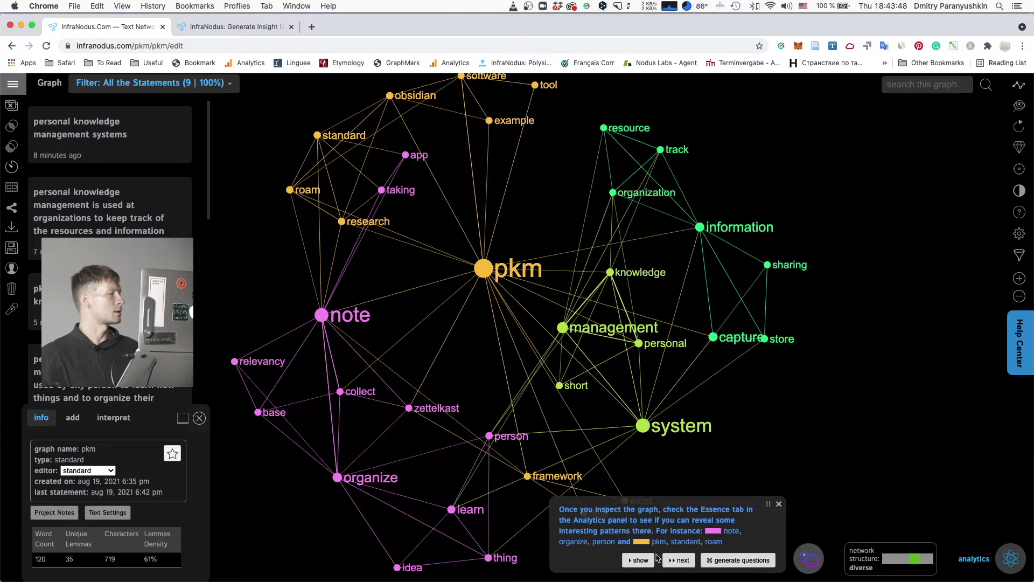
left_click(644, 543)
left_click(1010, 561)
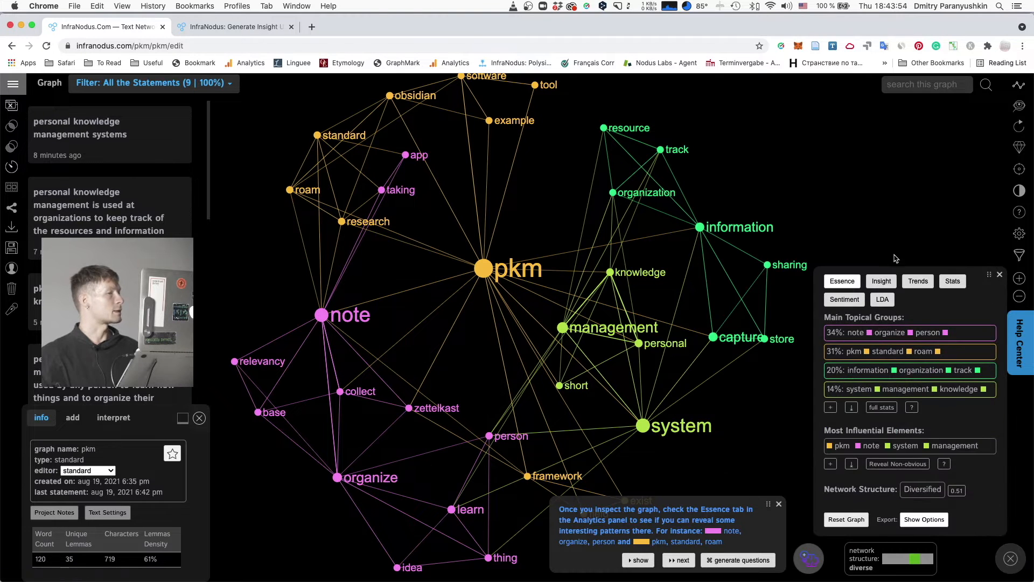
left_click(882, 281)
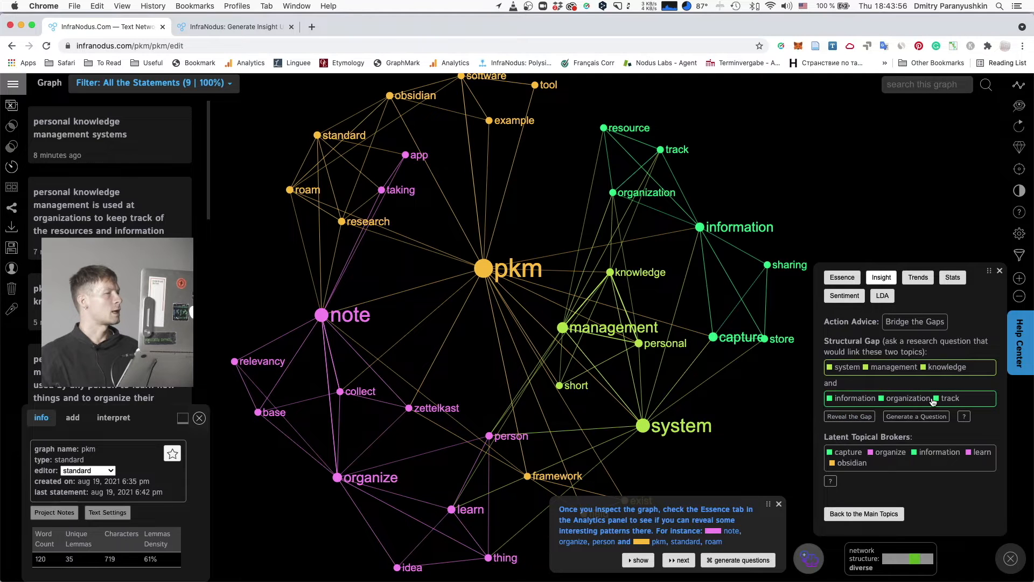
left_click(849, 418)
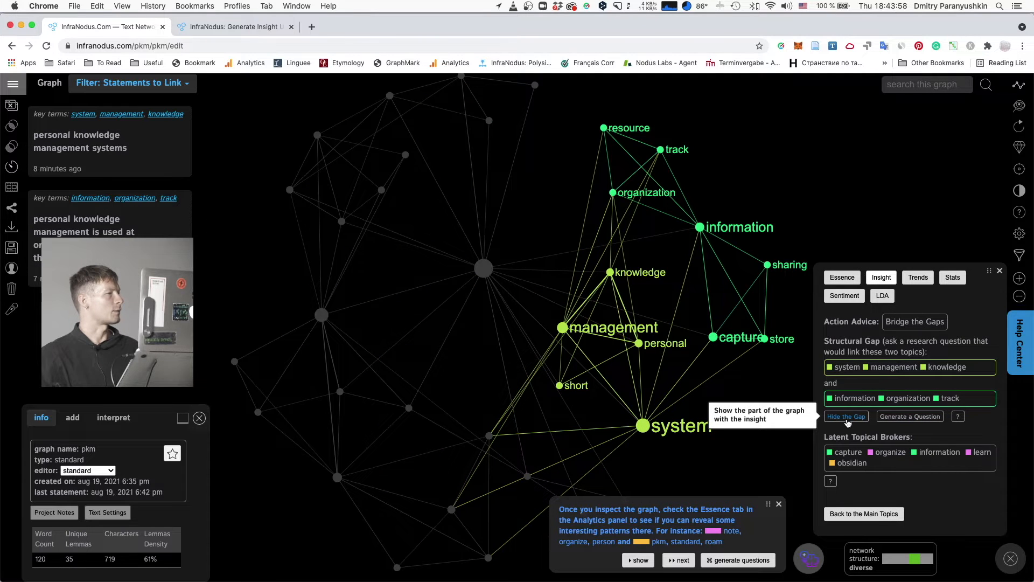
left_click(847, 416)
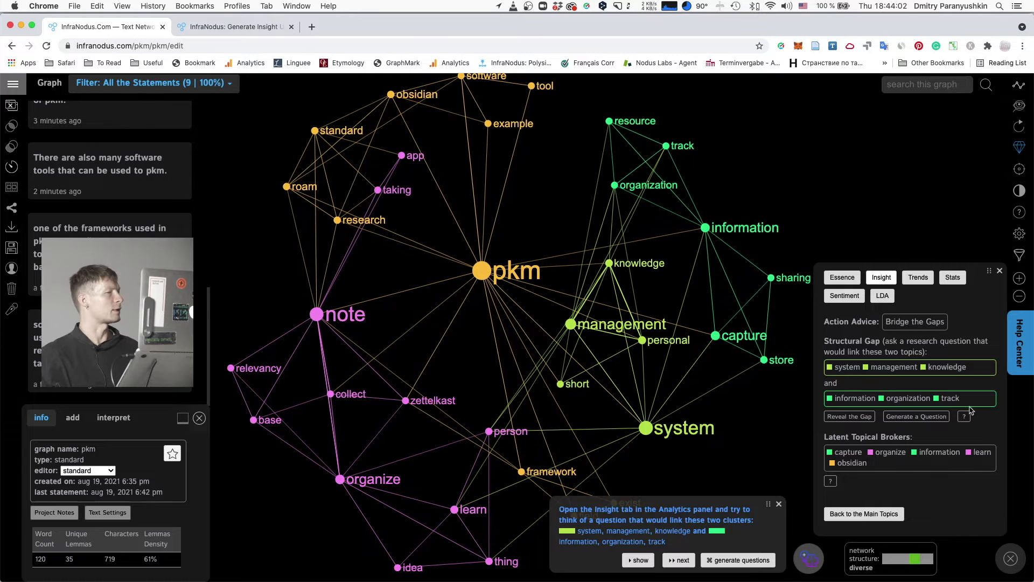
left_click(909, 418)
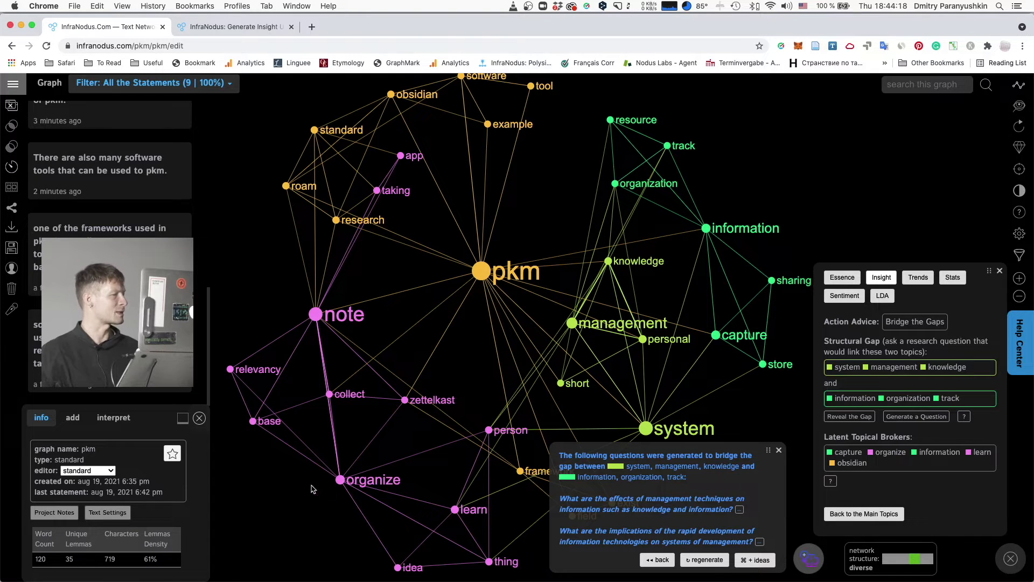
Step: Add statement "an organization may have a system in place that helps it organize knowledge and provide easy access to all information that is contained within the organization"
left_click(70, 420)
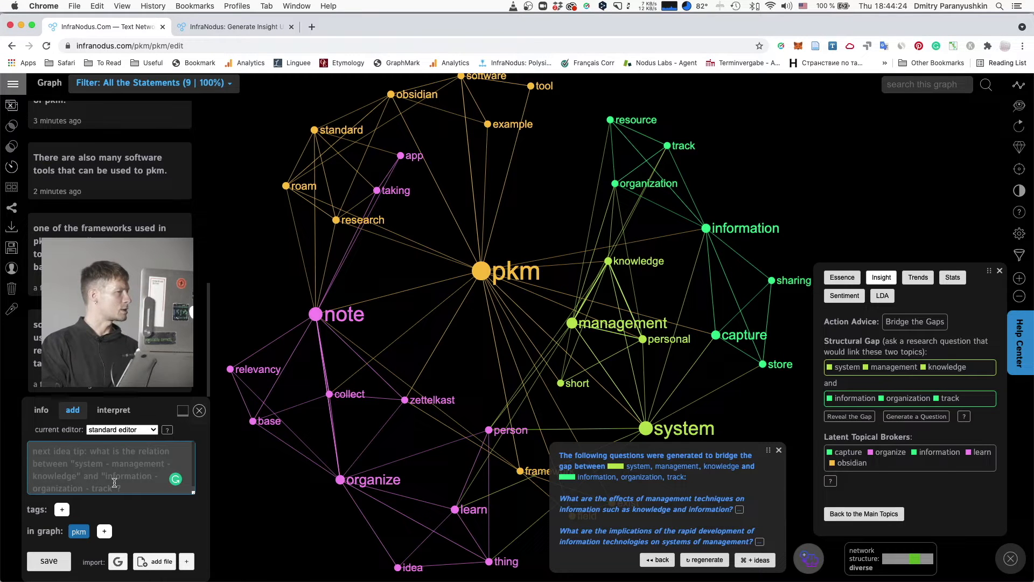
type("an or")
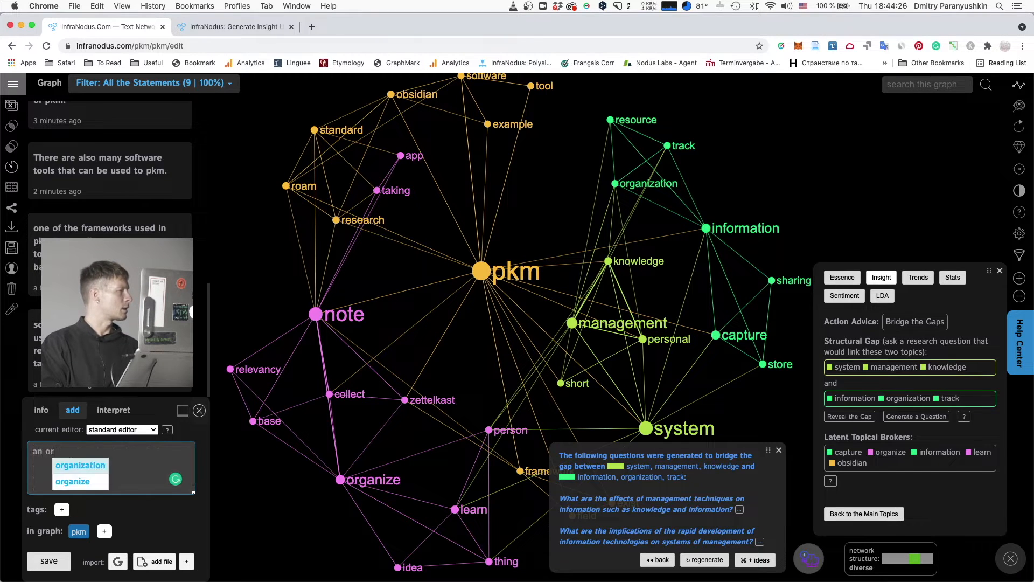
type("ganiza")
key("Return")
type("may have a system in place that helps it org")
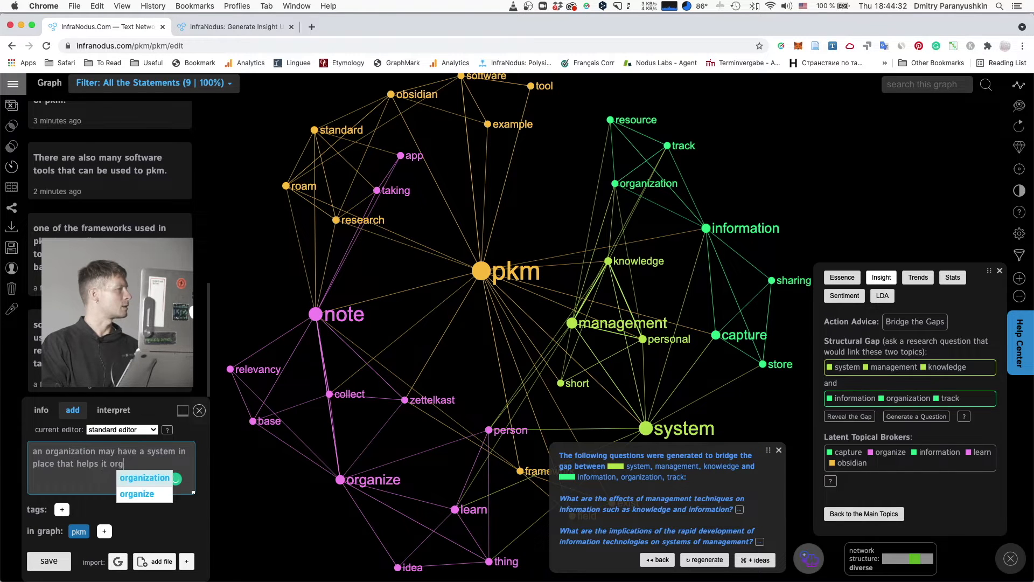
type("anize knowledge and provide easy")
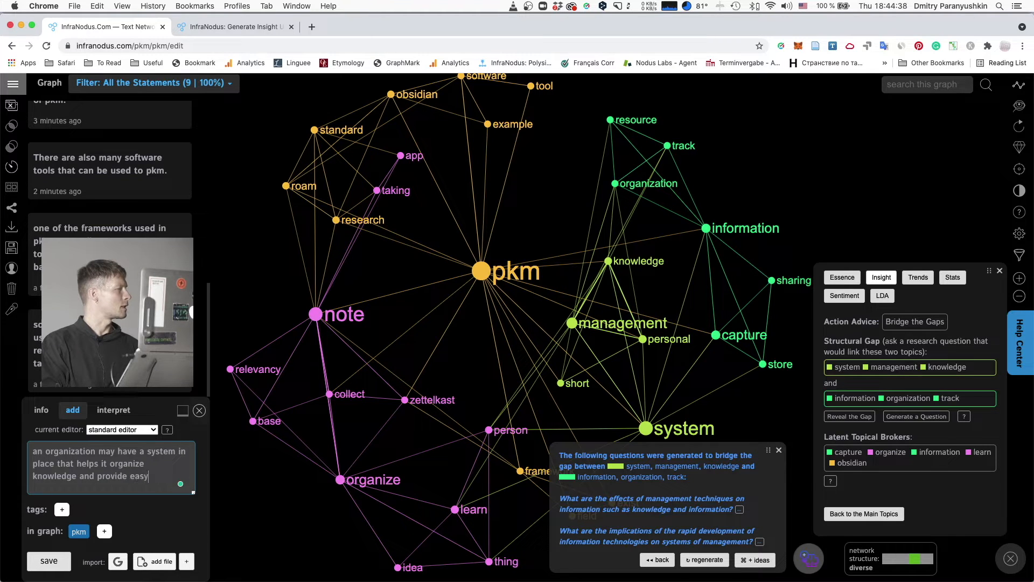
type(" access to all inf")
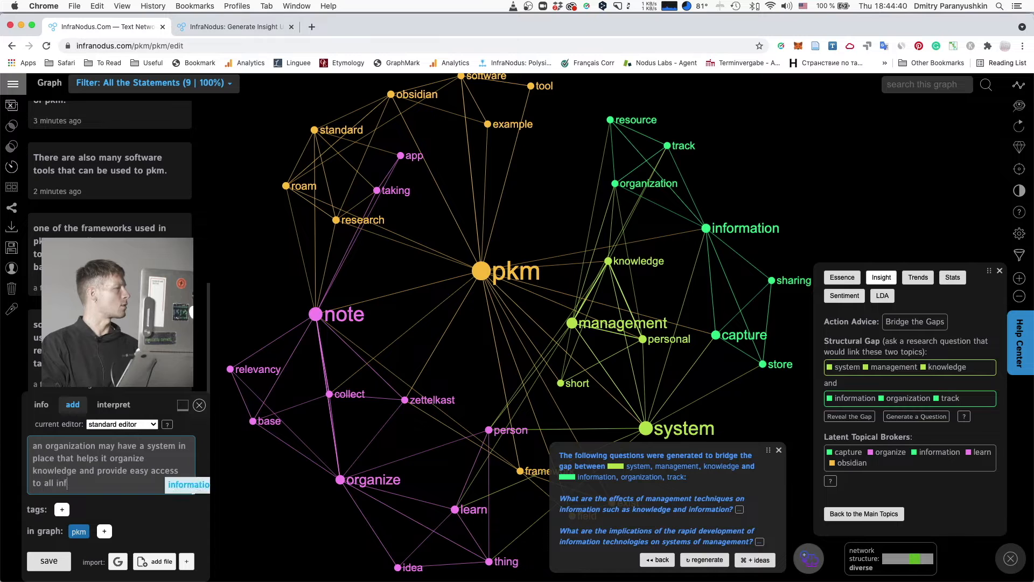
type("ormation that is contained")
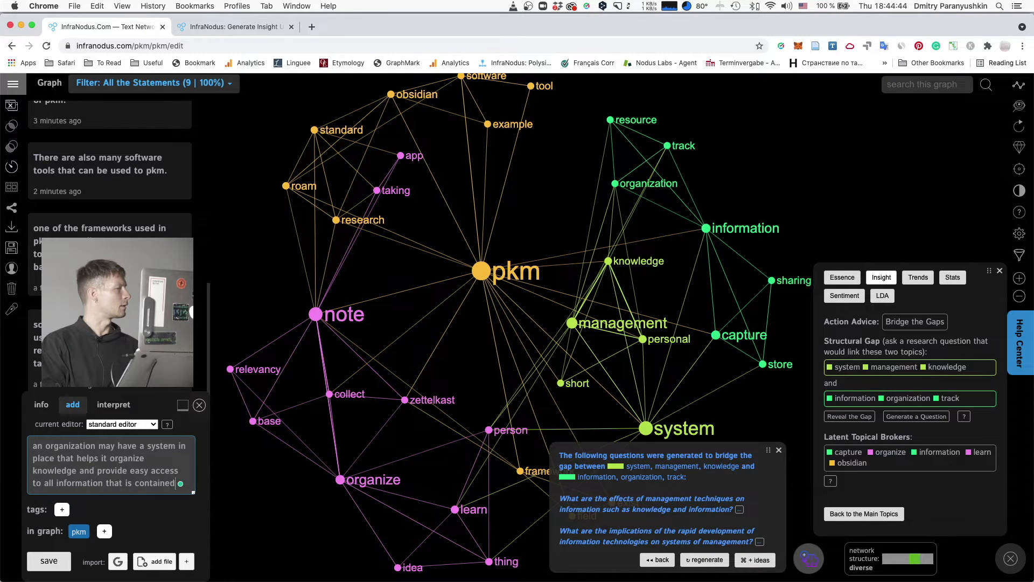
type(" within the organization")
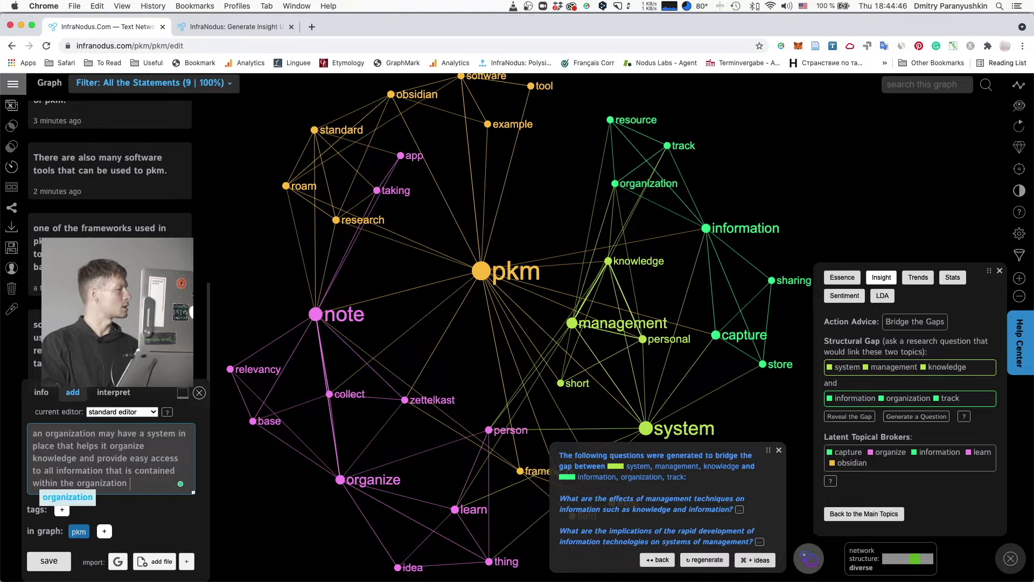
key("Return")
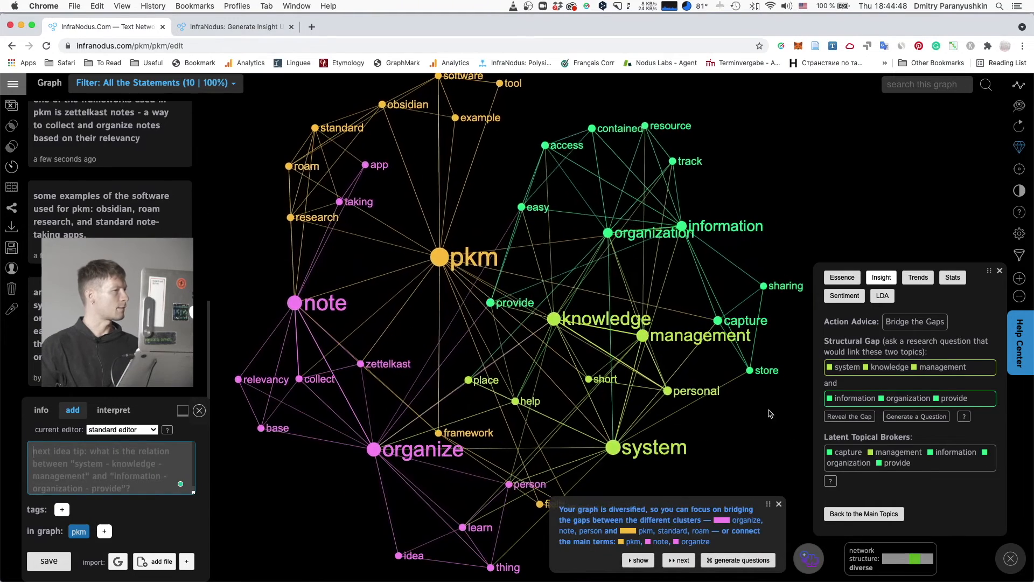
Step: Return to the main topical groups and highlight "organize", "note" and "person" on the graph, clearing the selection once examined
left_click(778, 504)
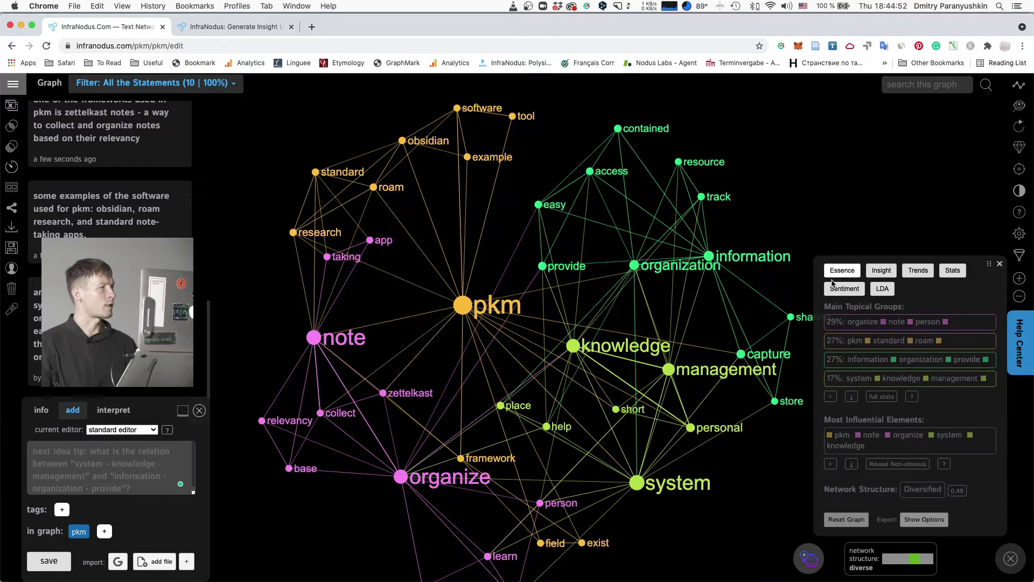
left_click(963, 328)
left_click(964, 328)
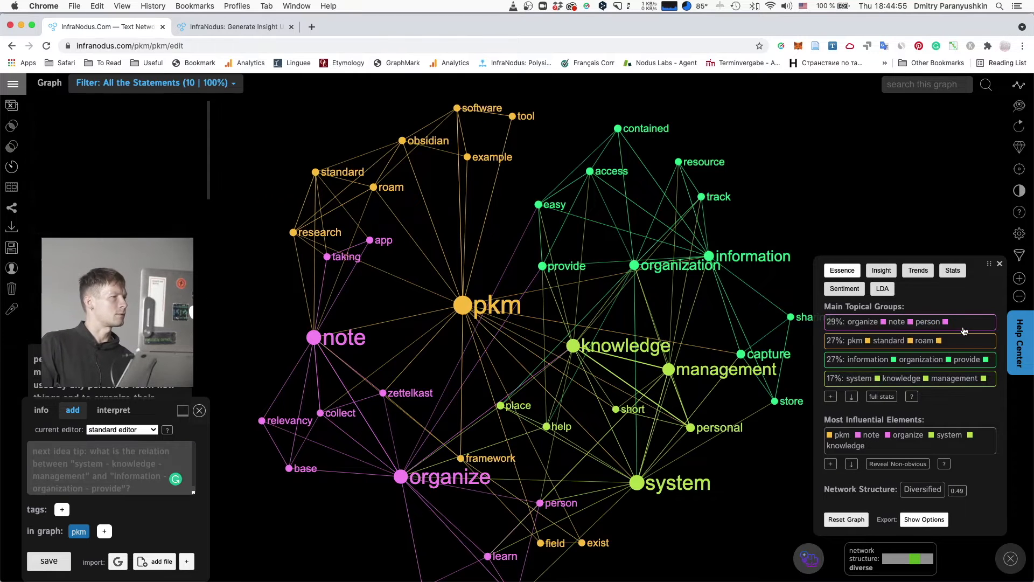
left_click(995, 361)
left_click(994, 360)
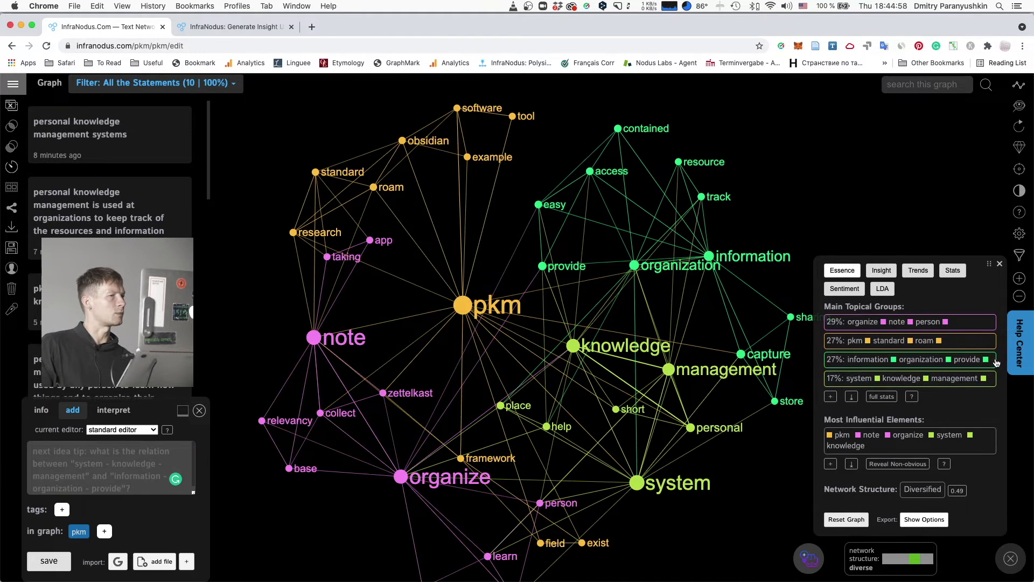
left_click(864, 322)
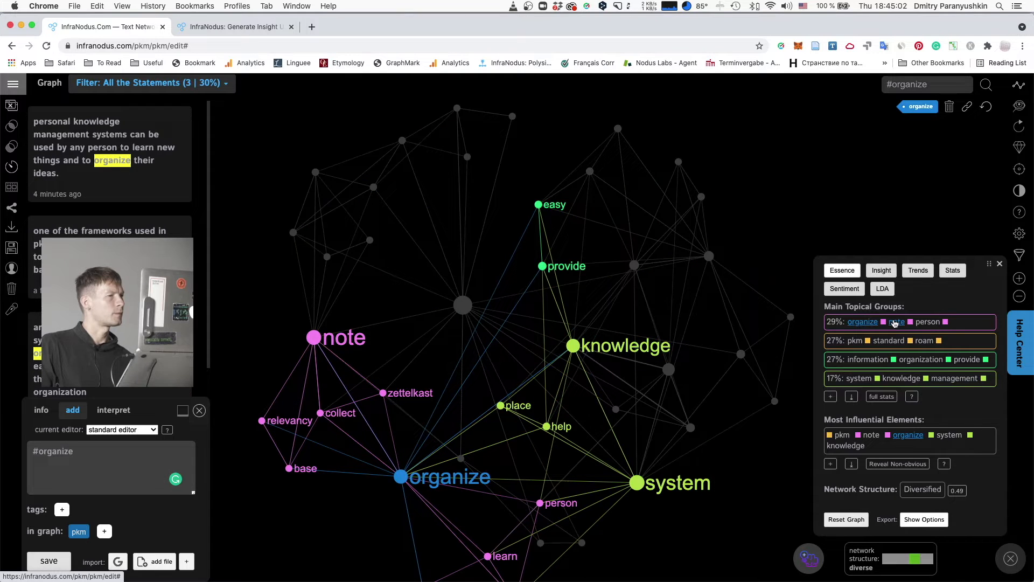
left_click(895, 322)
left_click(923, 322)
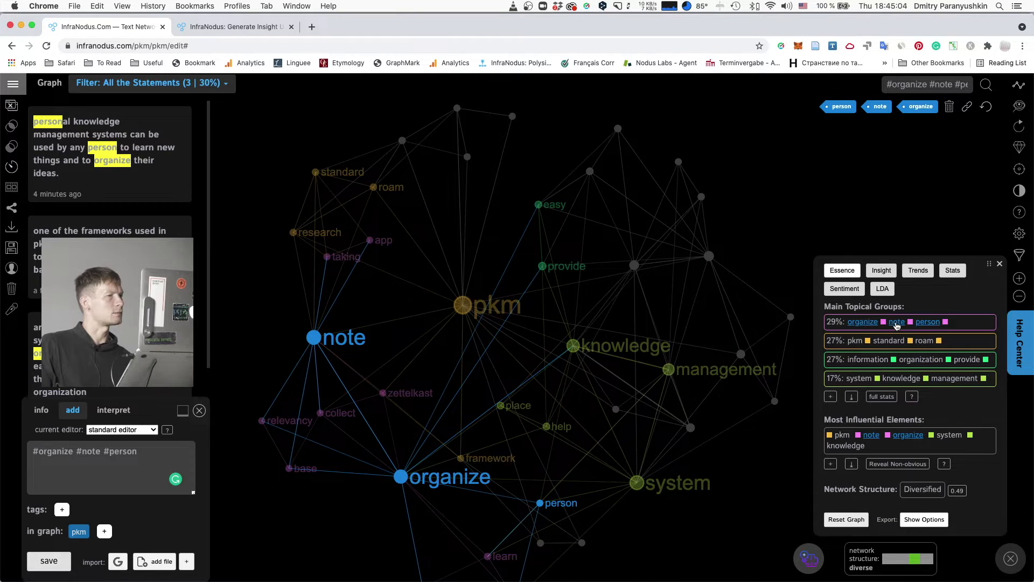
left_click(896, 324)
left_click(864, 325)
left_click(926, 323)
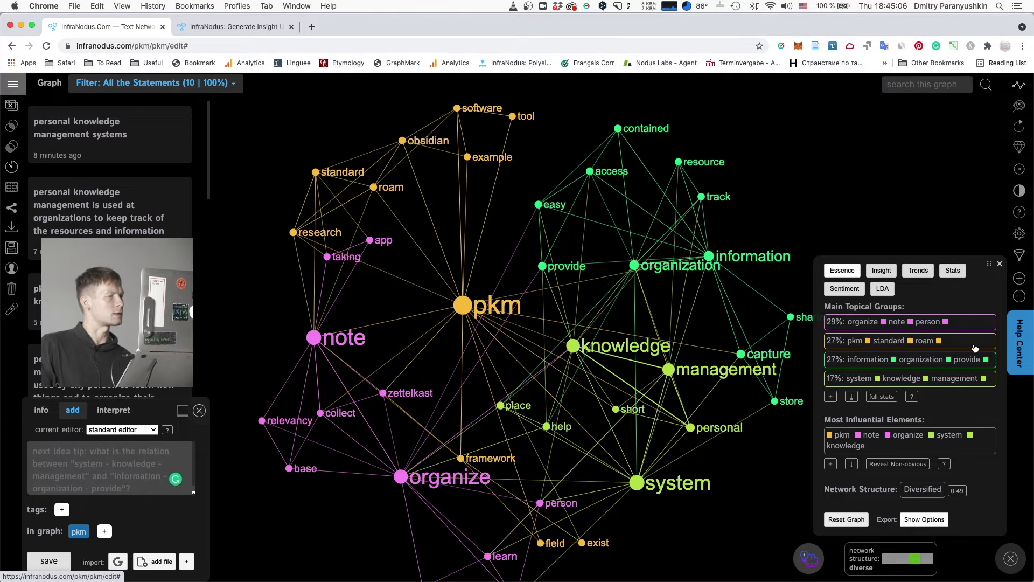
Step: Highlight "information" and "organization" together with "organize", "note" and "person" on the graph to examine how the two topics relate
left_click(872, 361)
left_click(926, 360)
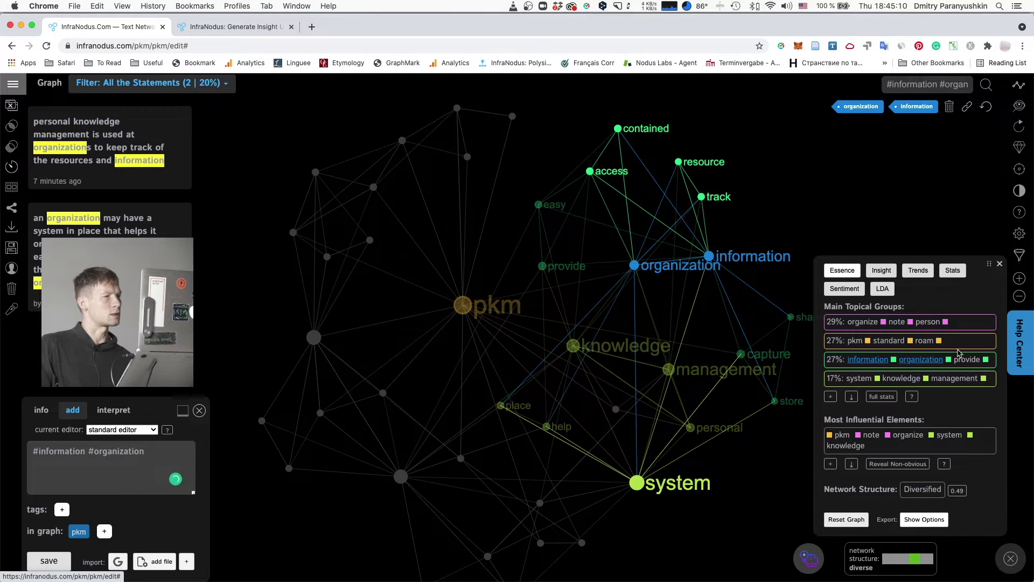
left_click(863, 322)
left_click(897, 322)
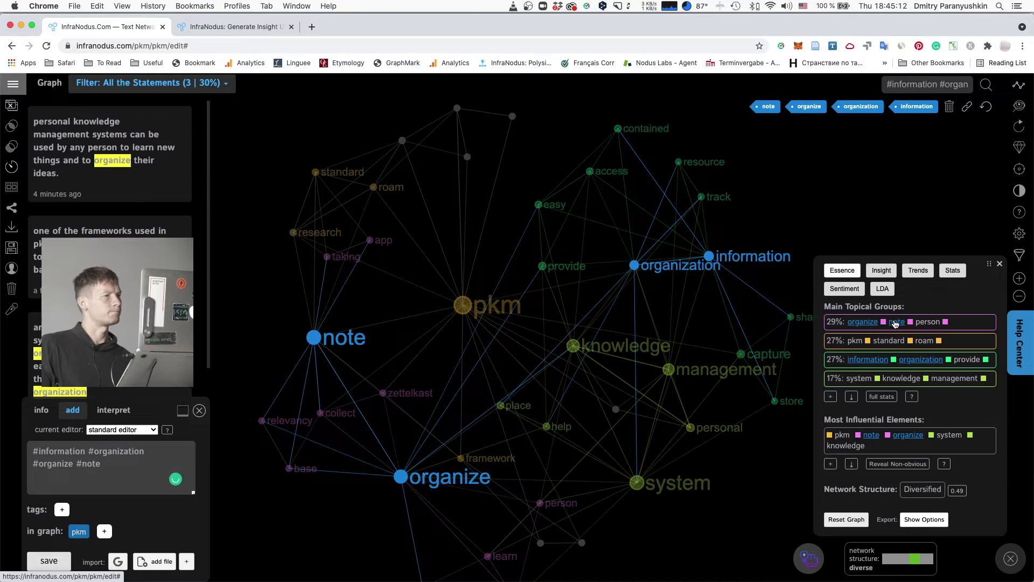
left_click(926, 322)
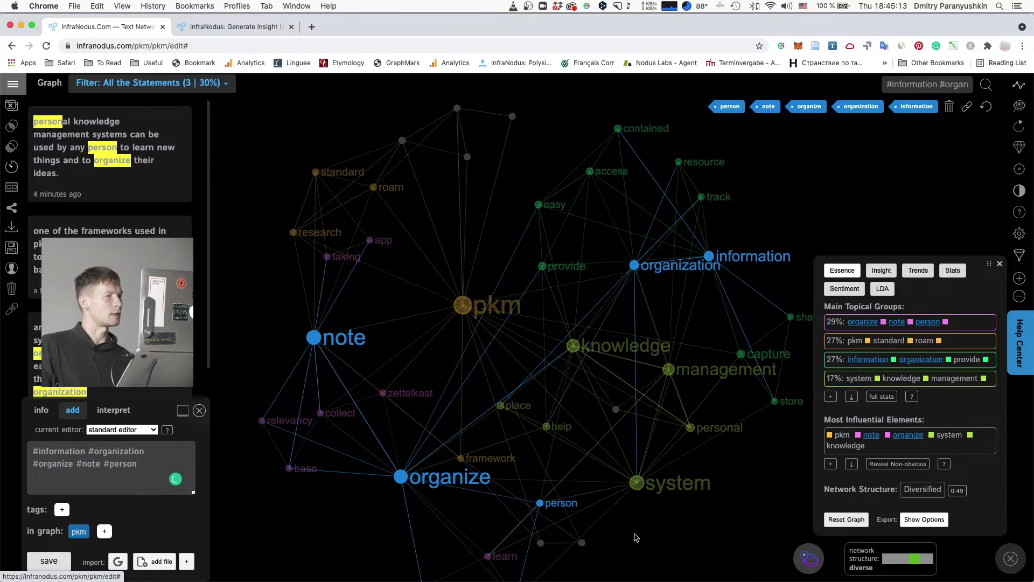
Step: Generate and regenerate questions bridging "organize, note, person" and "pkm, standard, roam", read them, and clear the node selection
left_click(807, 560)
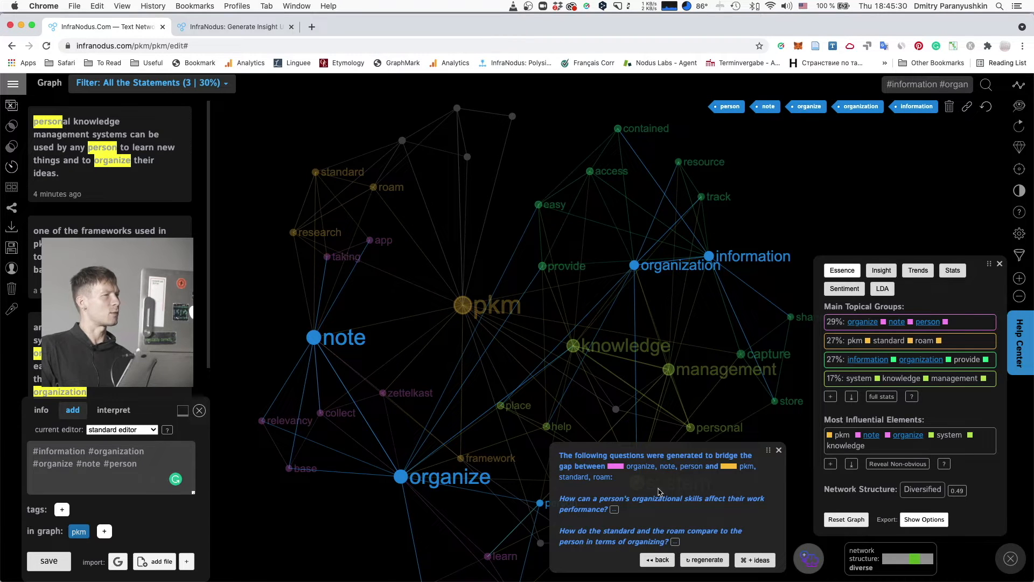
left_click(705, 560)
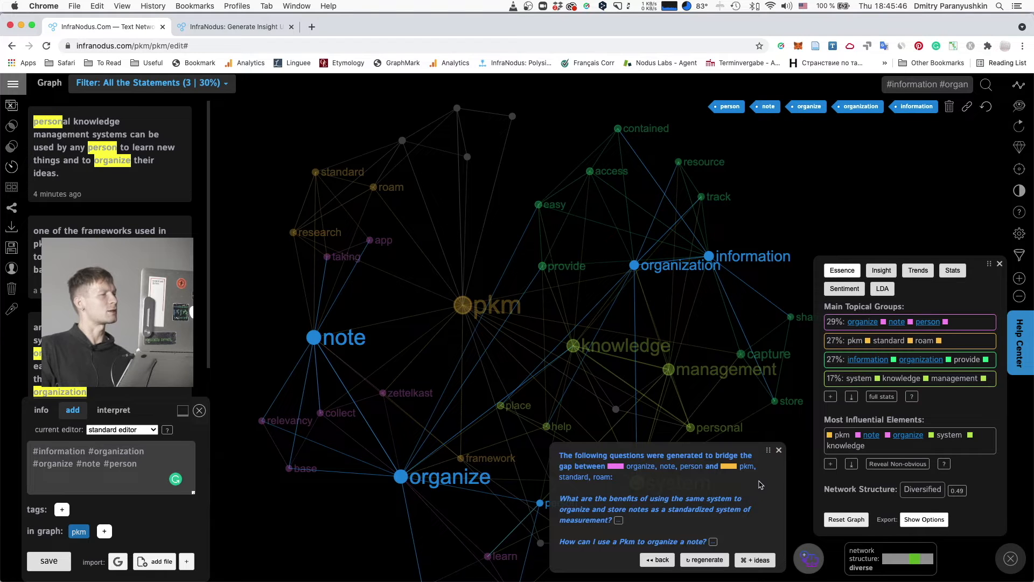
left_click(779, 451)
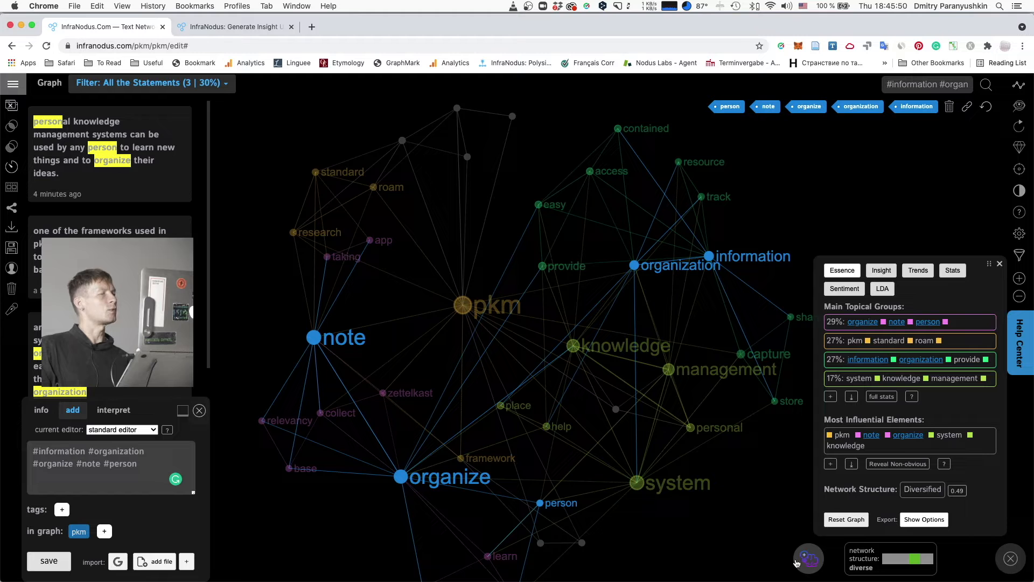
left_click(987, 107)
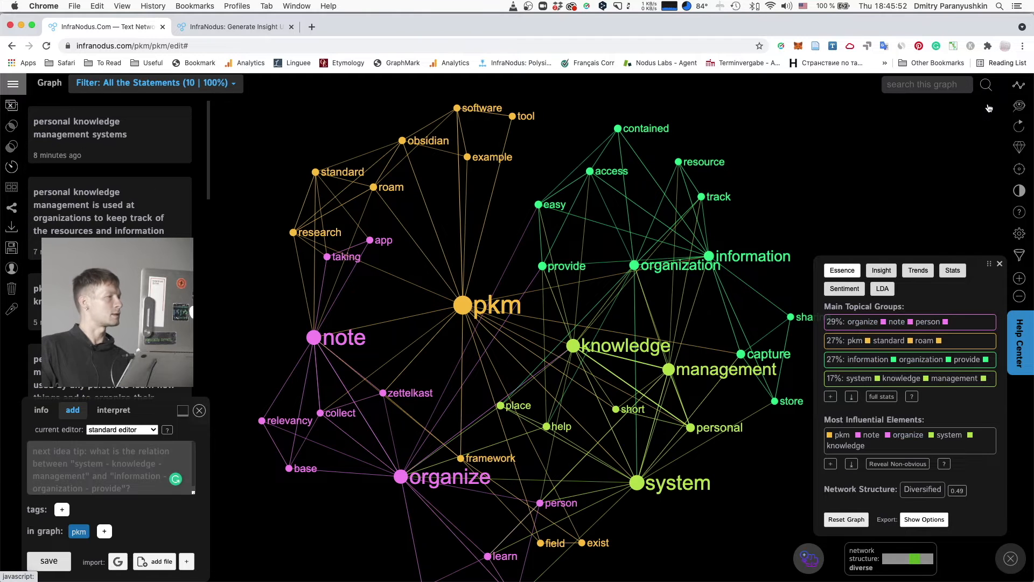
Step: Write a new statement beginning "there are many different frameworks and software tools that exist to organize knowledge"
left_click(81, 467)
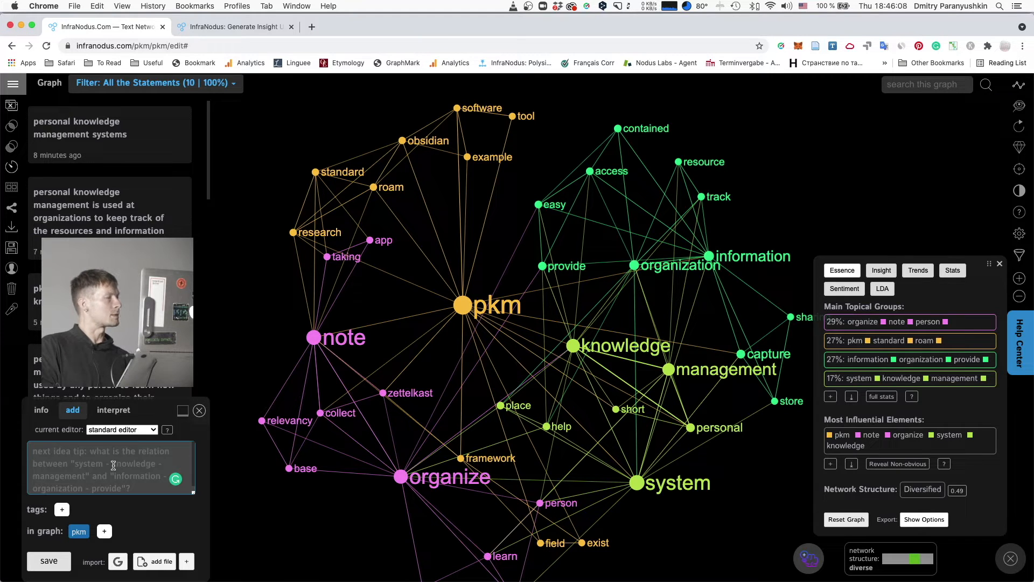
type("there are many different f")
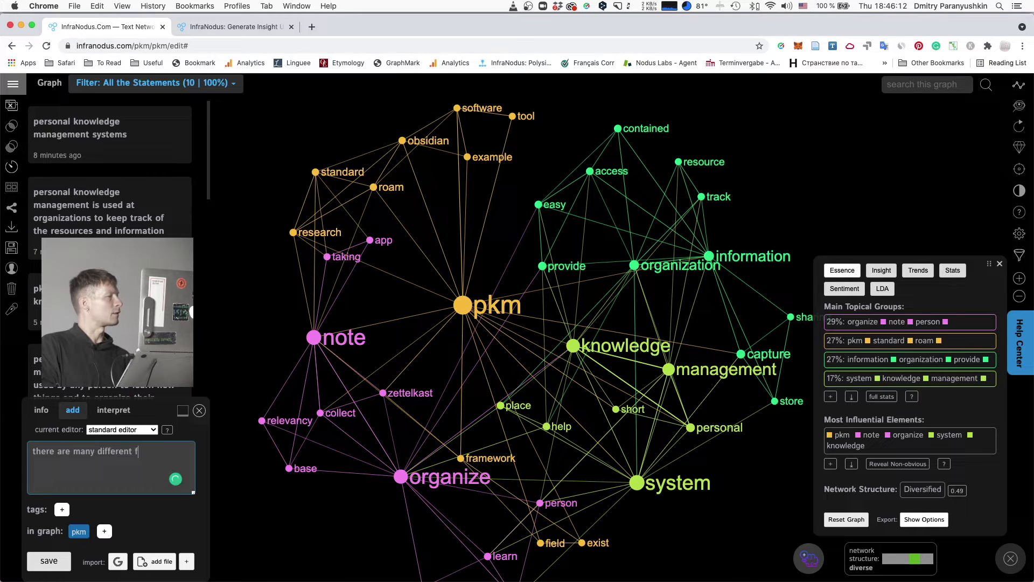
type("rameworks and software tool")
type("s")
key("alt+Left")
type("software ")
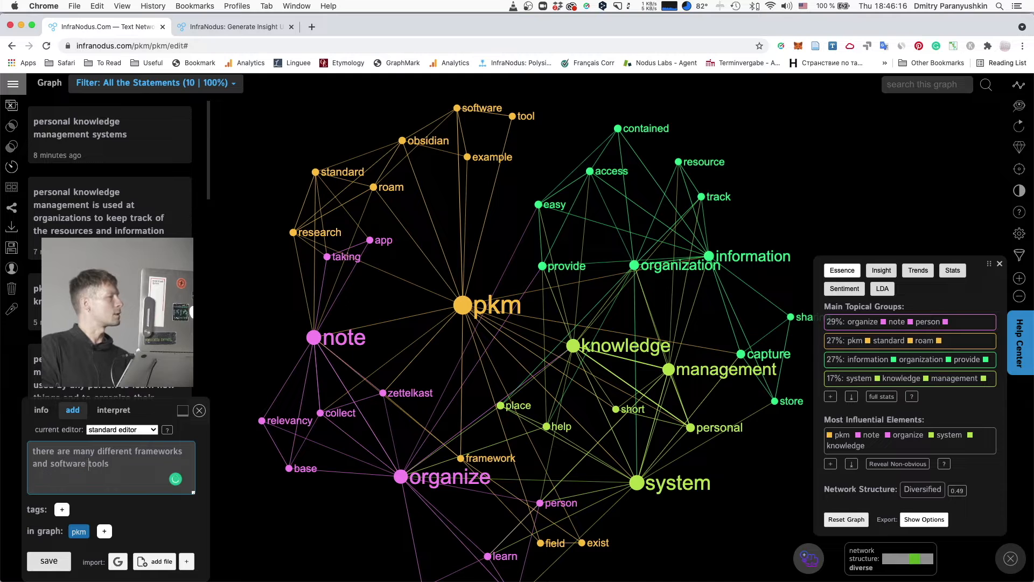
type("tools that exist to organize knowledge:")
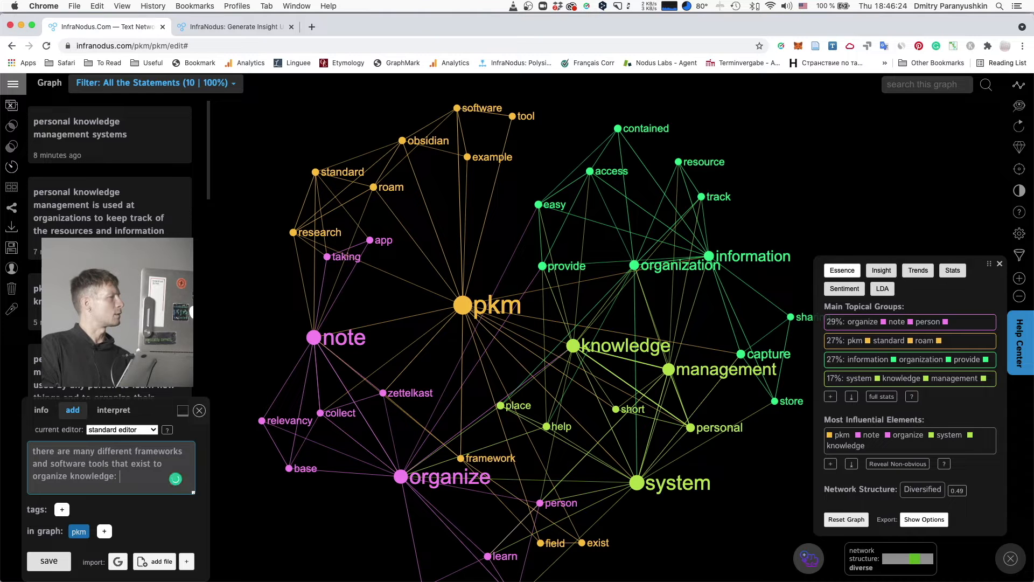
key("BackSpace")
key("BackSpace")
Step: Continue the statement with ". one popular tool is obsidian, that helps you organize your notes and make connections between them." and save it
type(". one pap")
key("BackSpace")
key("BackSpace")
type("opular tool is obsidi")
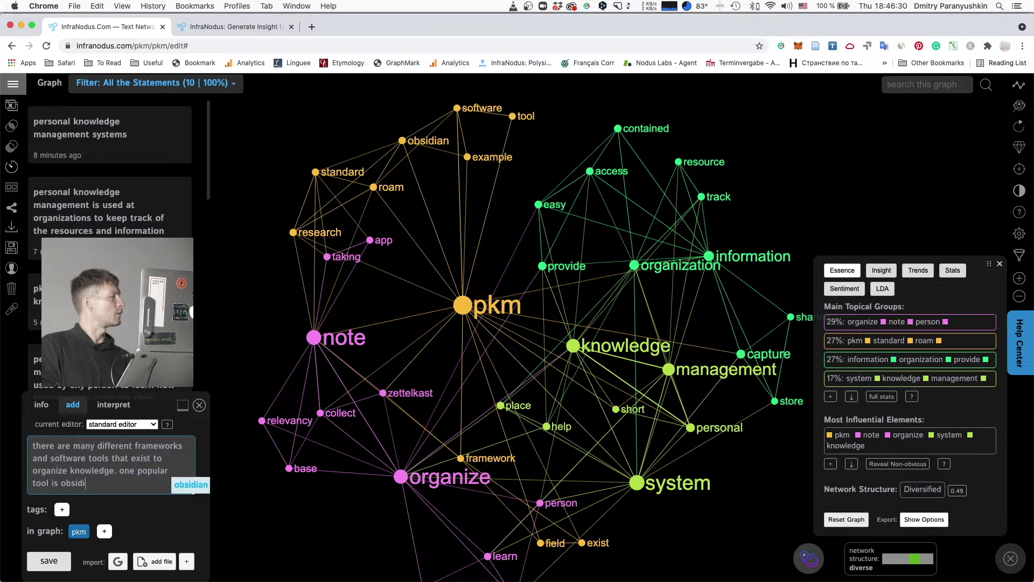
type("an, that helps you or")
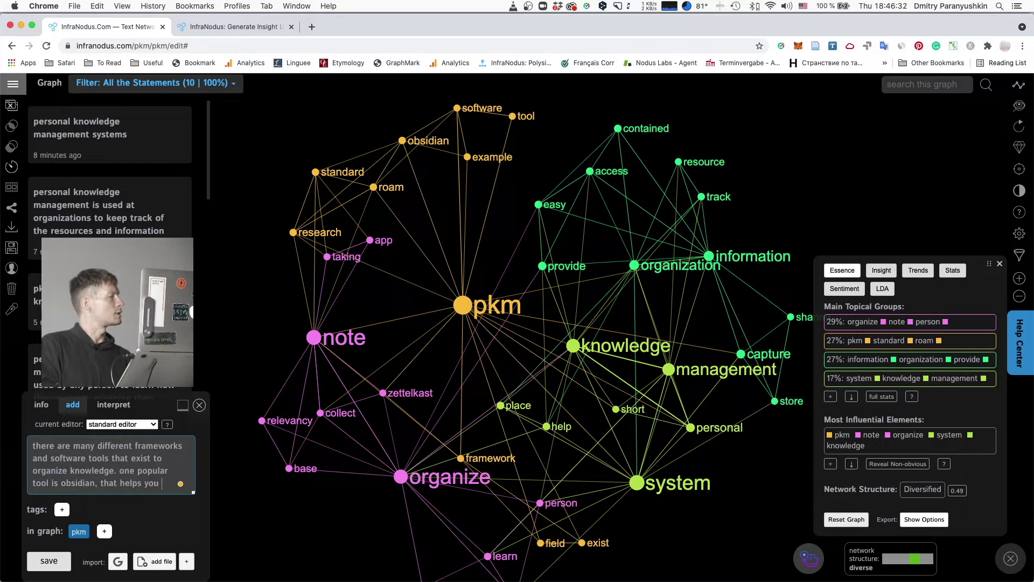
type("ganize your notes and make conn")
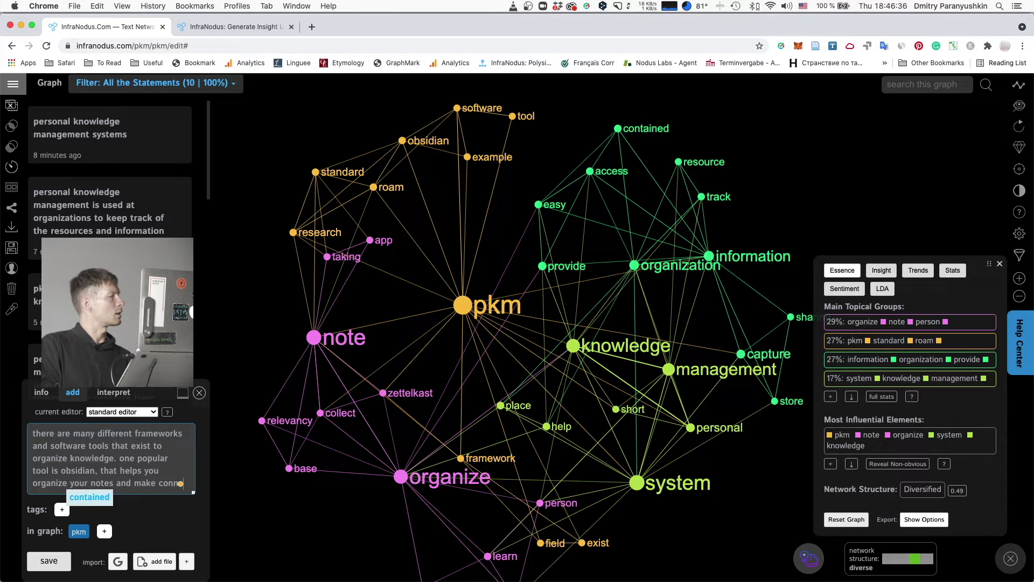
type("ections between them.")
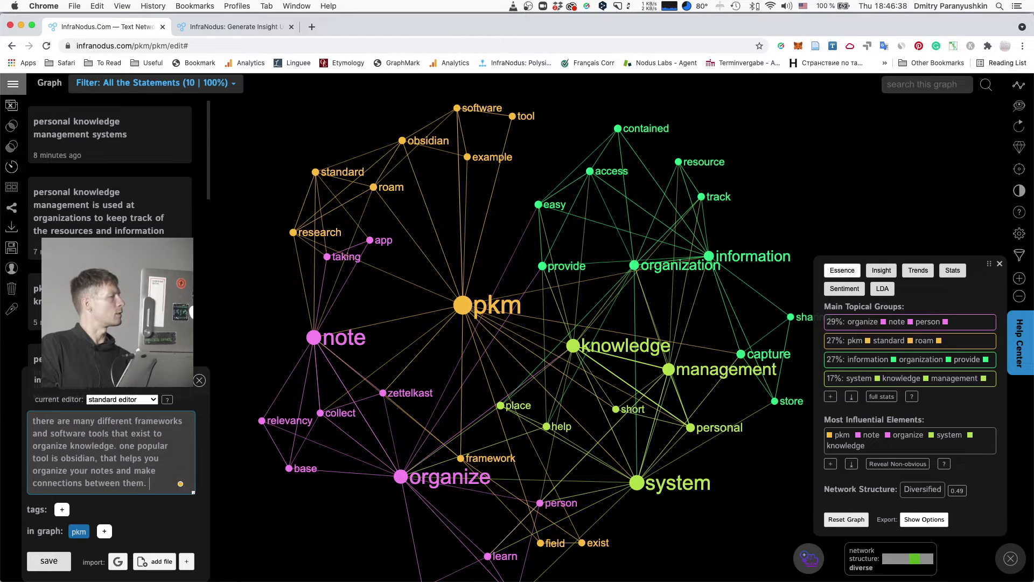
key("Return")
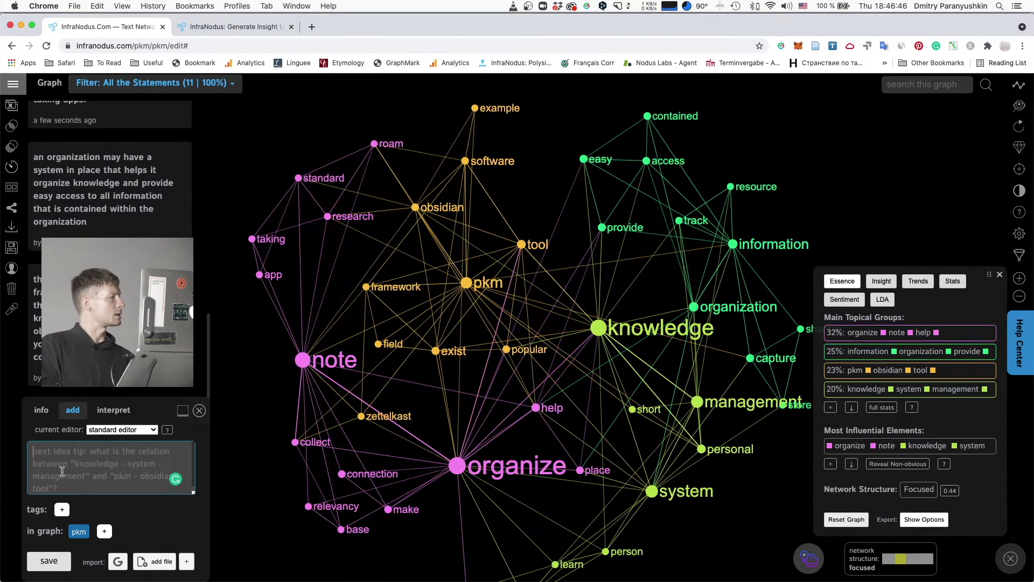
Step: Add statement "there are multiple frameworks that are used to organize knowledge, most of them focus on a 4-step process: collect, organize, distill, express."
type("there are multiple fra")
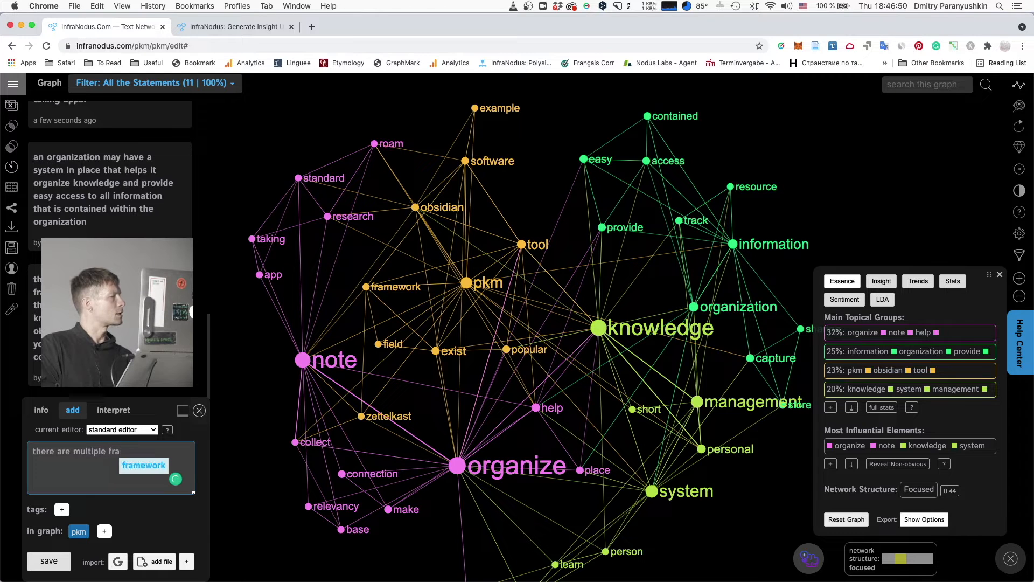
type("meworks that are used to organize ok")
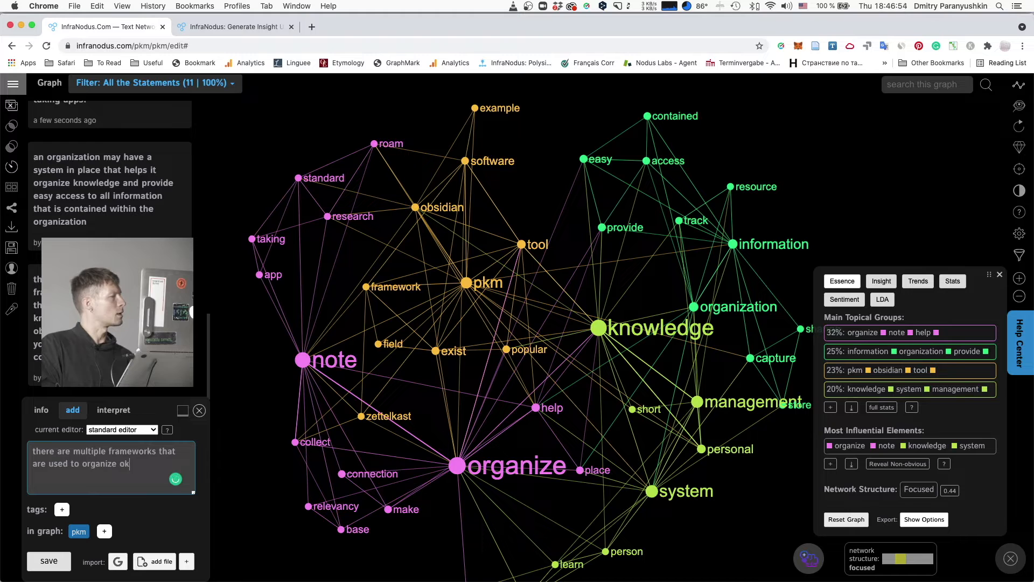
key("BackSpace")
key("BackSpace")
type("knowledge, most of them ")
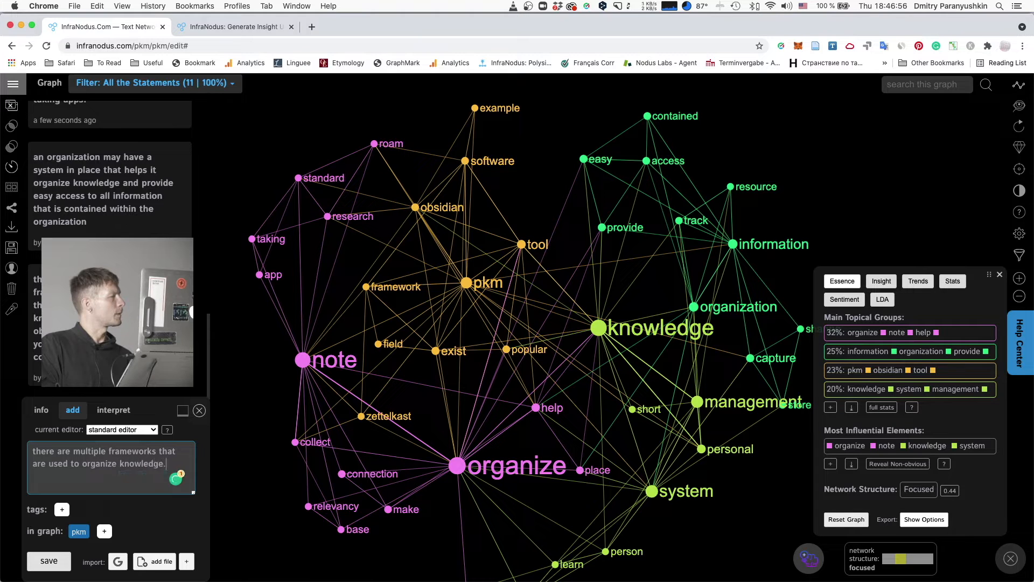
type("focus ")
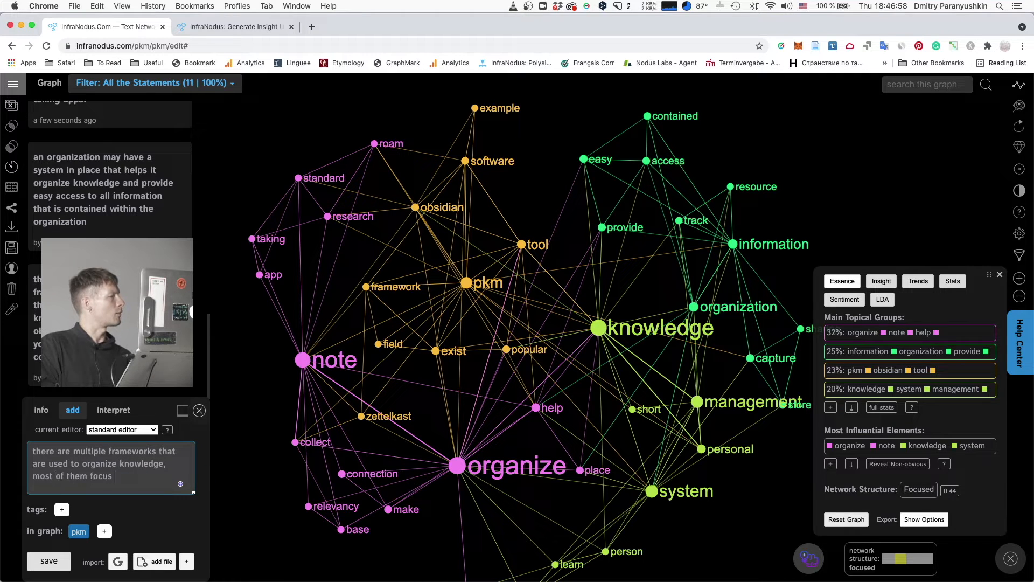
type("on a 4-step process")
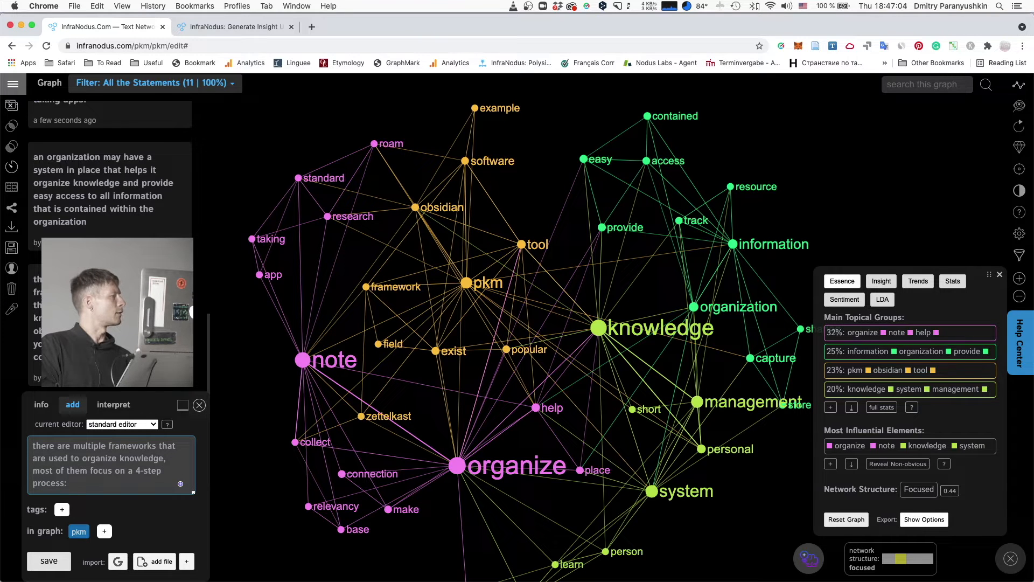
type(": ")
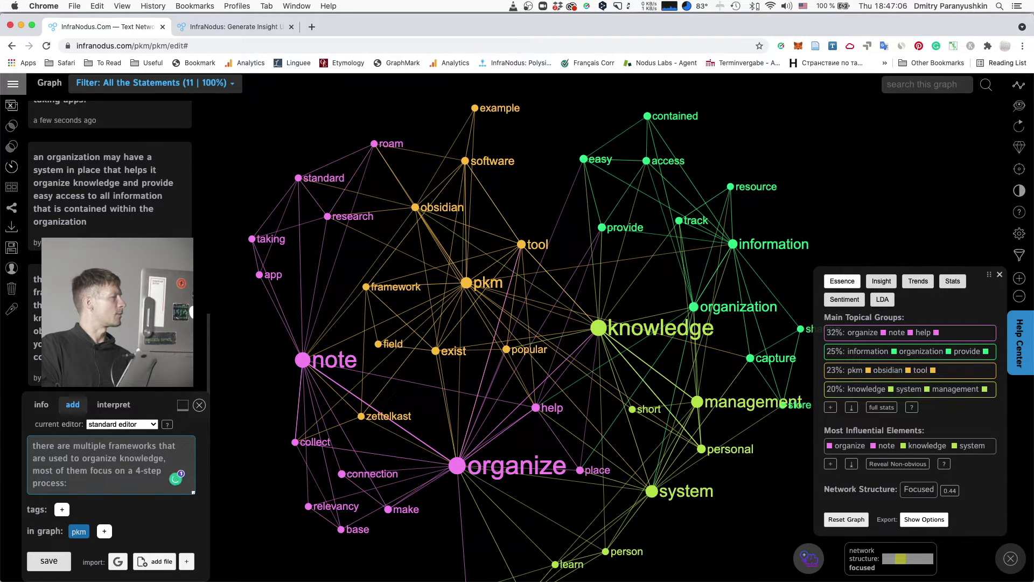
type("collect, organi")
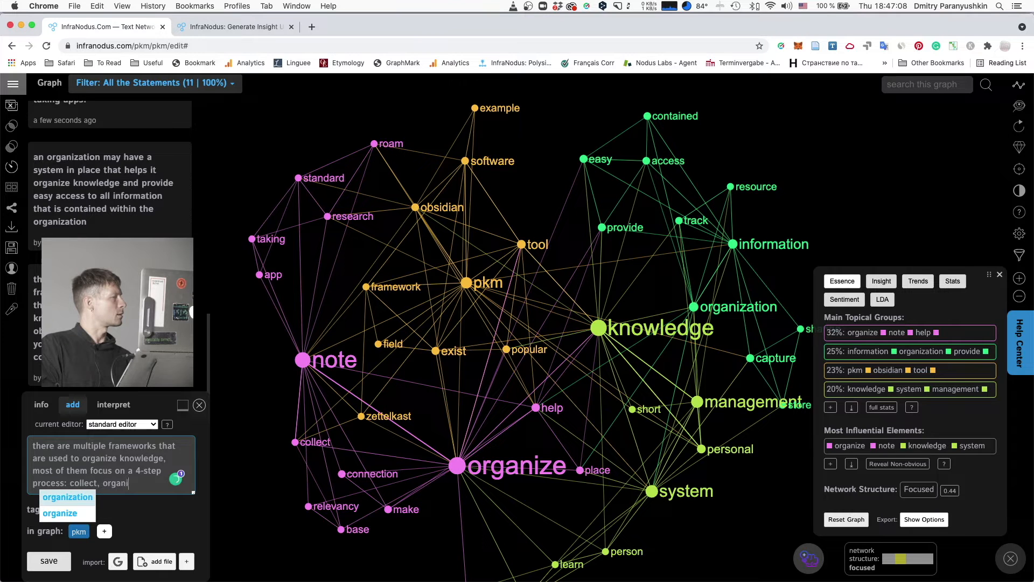
type("ze, distill, express")
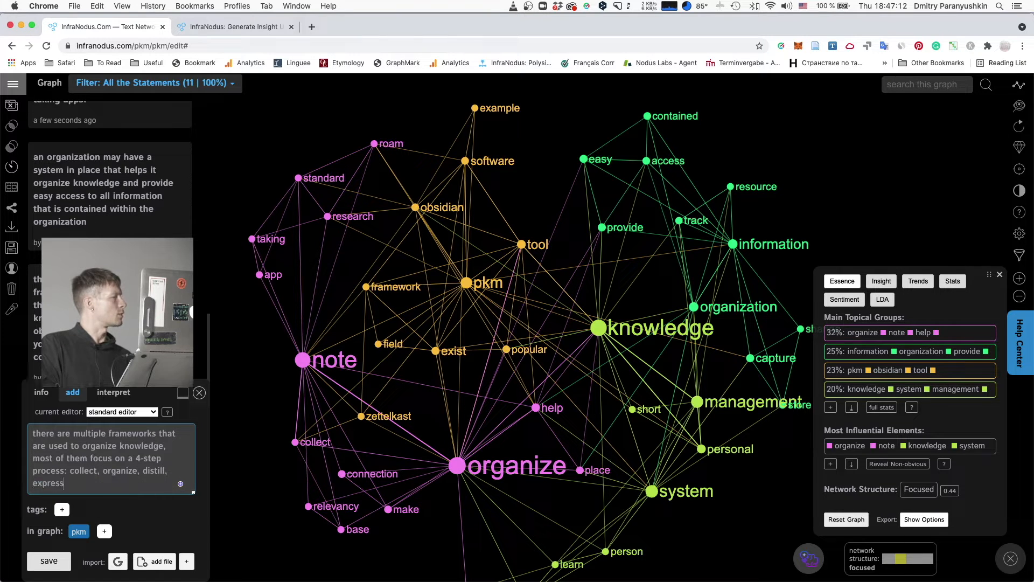
type(".")
key("ctrl+Return")
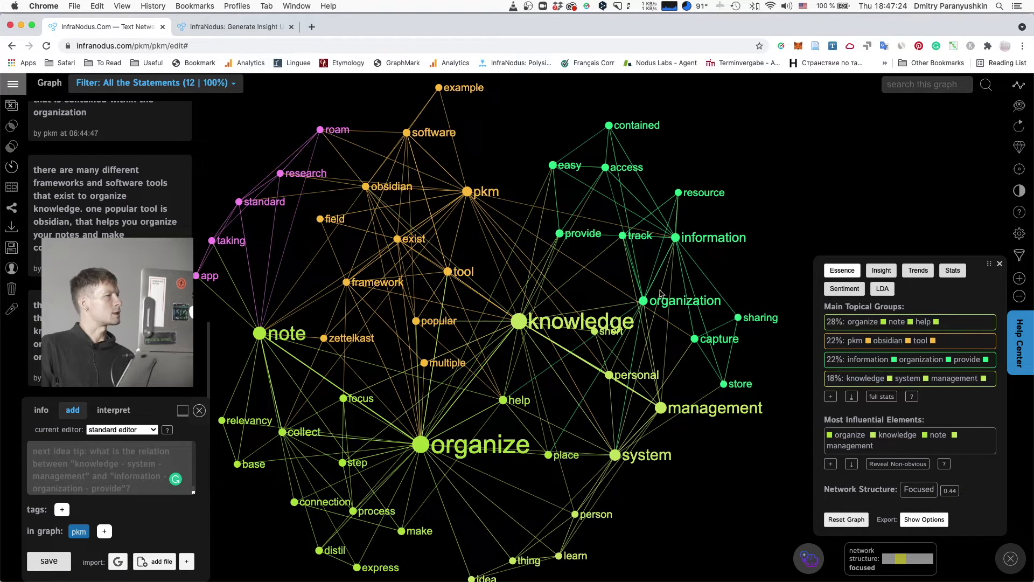
Step: Highlight "information", "resource" and "track" on the graph to read the statement that connects them, and clear the selection
left_click_drag(415, 357, 470, 358)
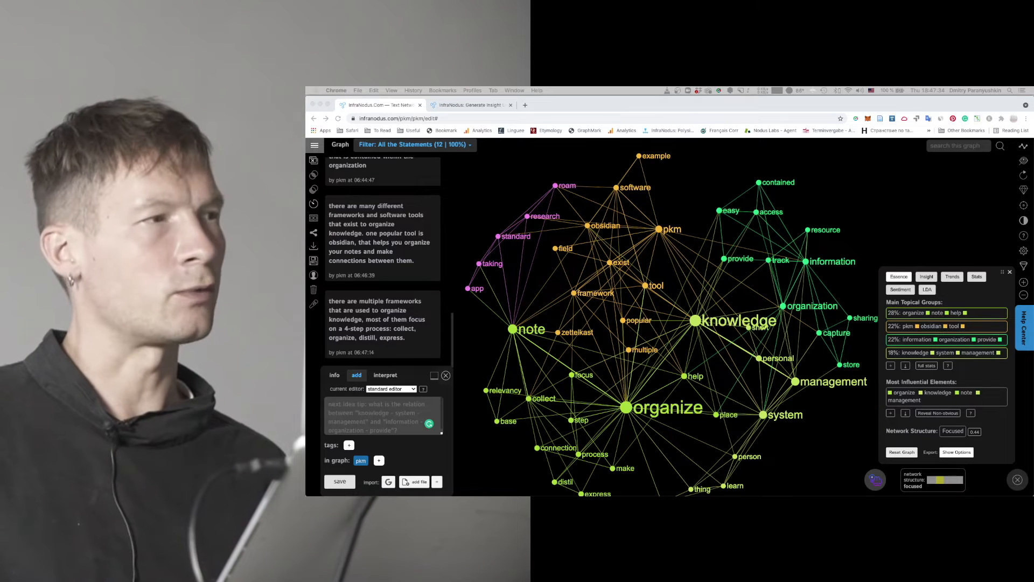
left_click(806, 261)
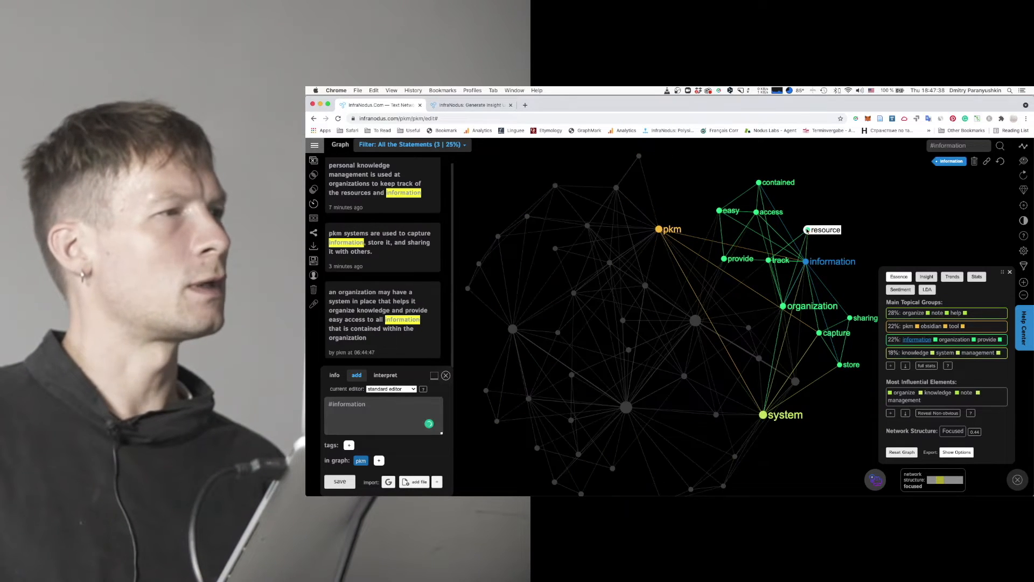
left_click(806, 230)
left_click(768, 261)
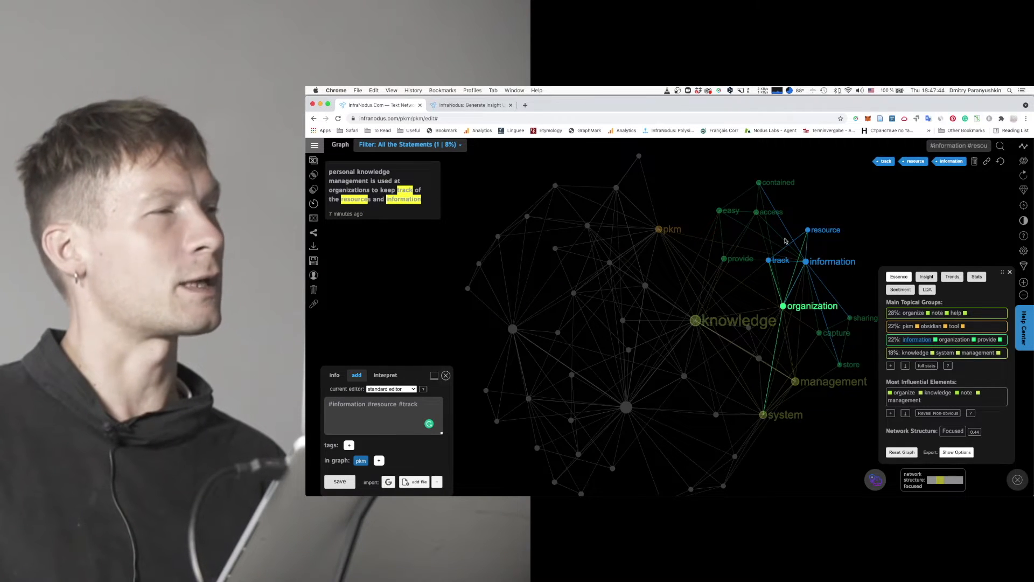
left_click(1001, 163)
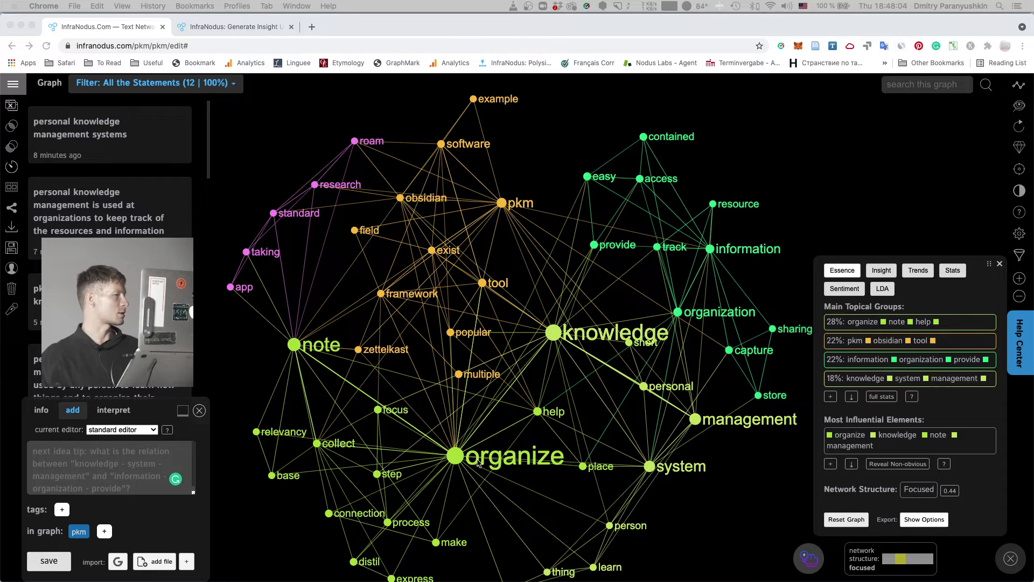
Step: Search the graph for "personal knowledge management" and add the "system" node to the selection to read the statements that connect them
left_click(917, 86)
type("perrs")
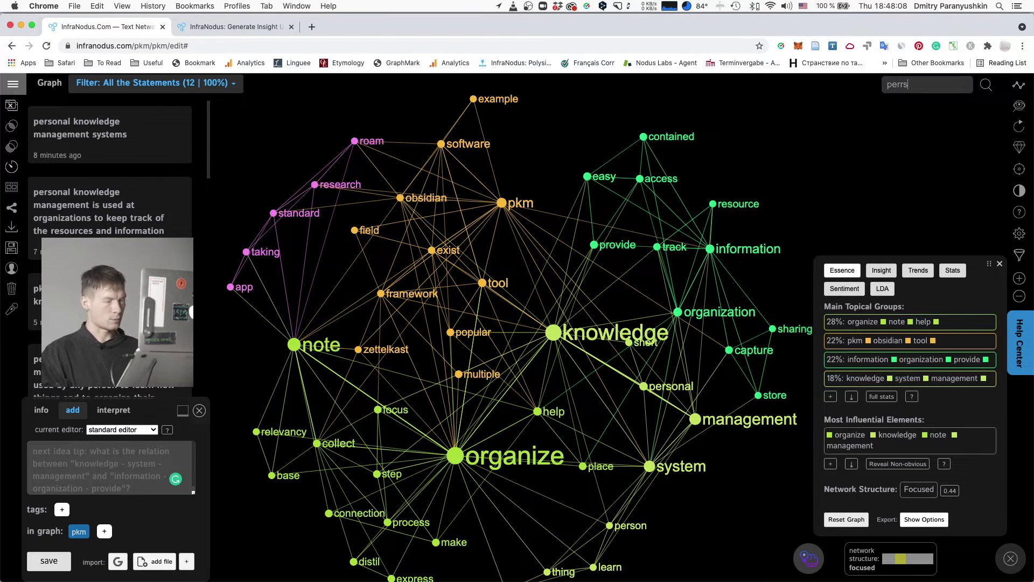
type("onal")
key("BackSpace")
key("BackSpace")
key("BackSpace")
key("BackSpace")
key("BackSpace")
key("BackSpace")
key("BackSpace")
key("BackSpace")
type("son")
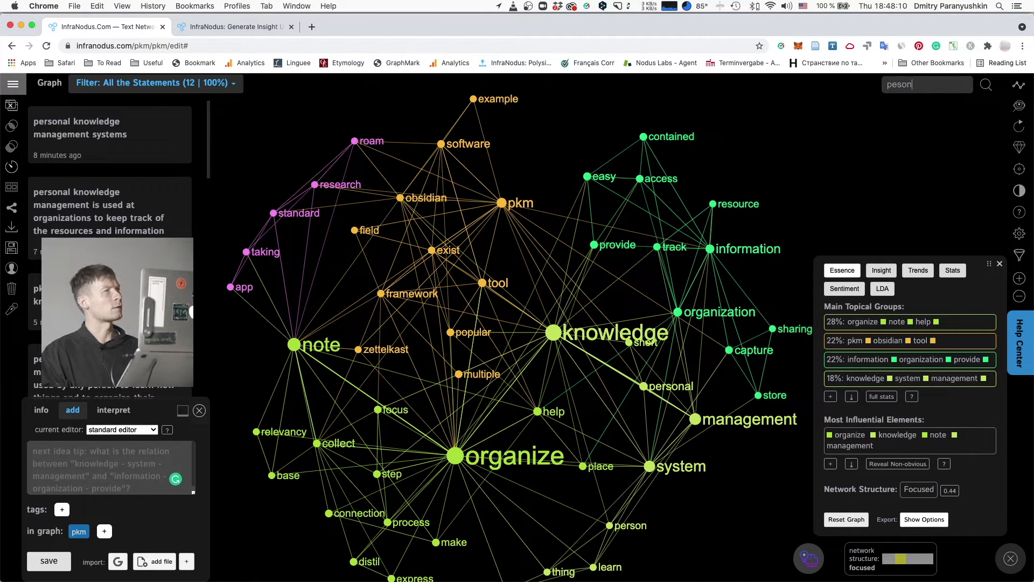
type("al knowledge management")
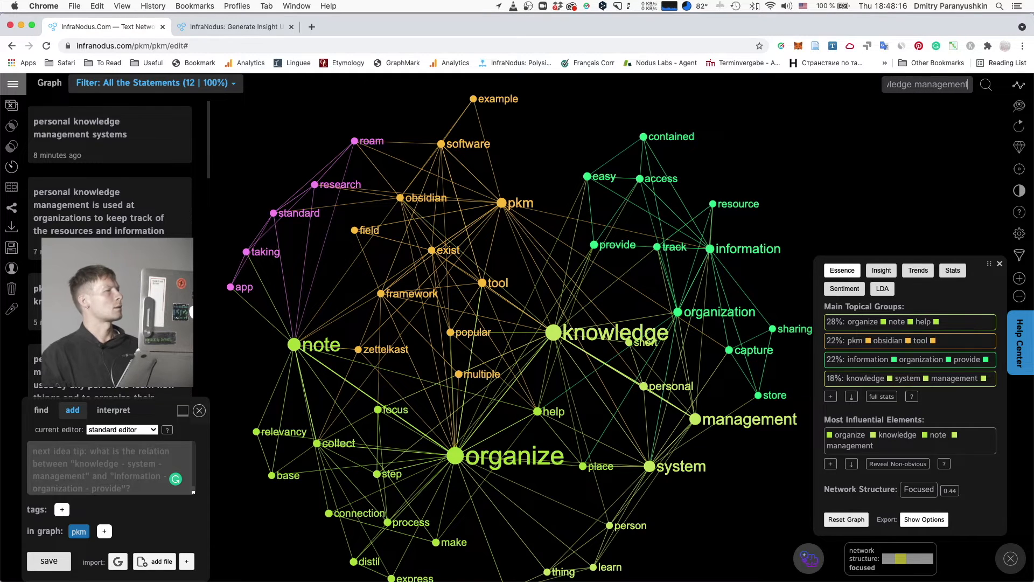
key("Return")
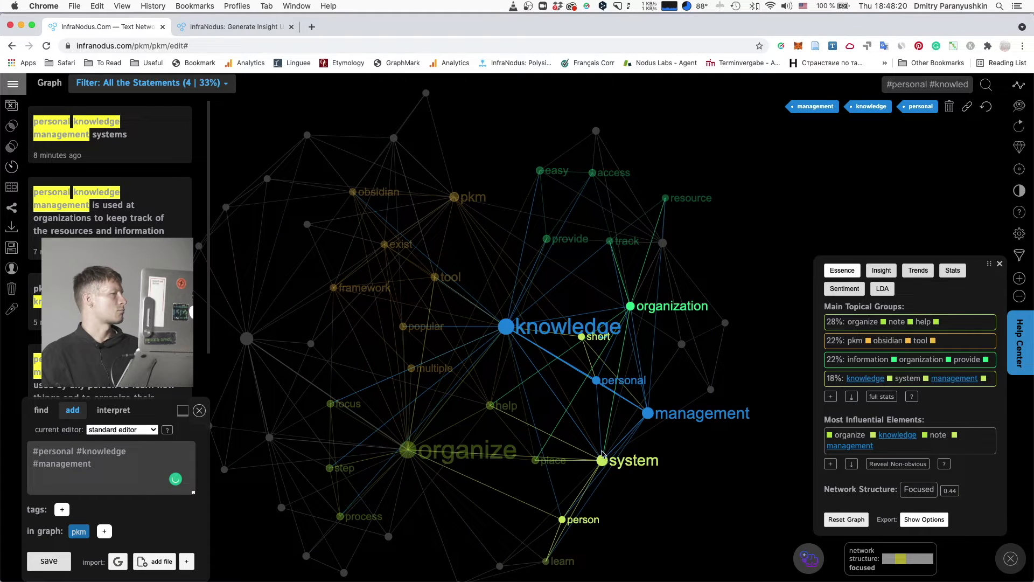
left_click(619, 460)
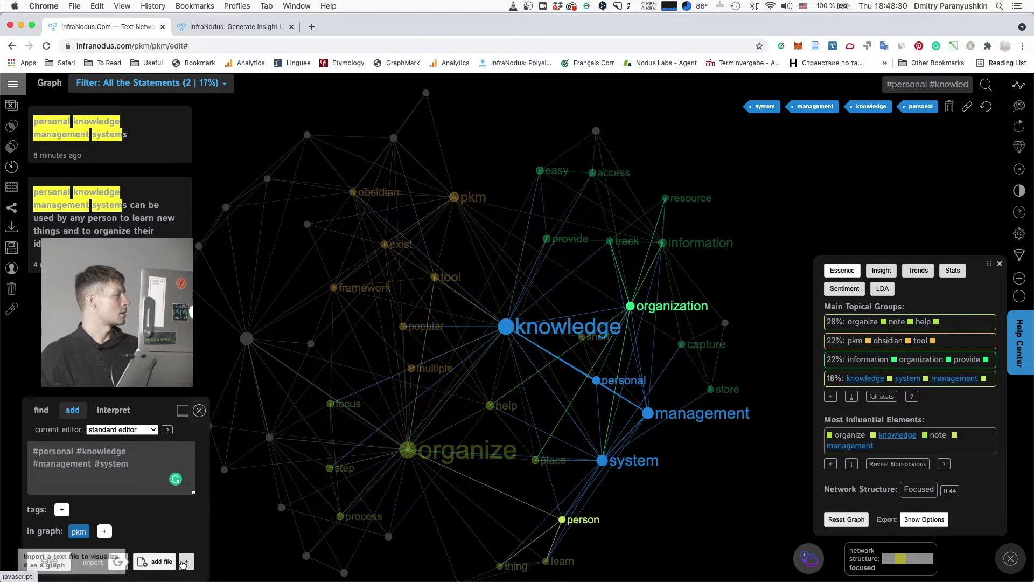
Step: Open the import of Roam Research / Obsidian Markdown files for adding to the pkm graph
left_click(187, 562)
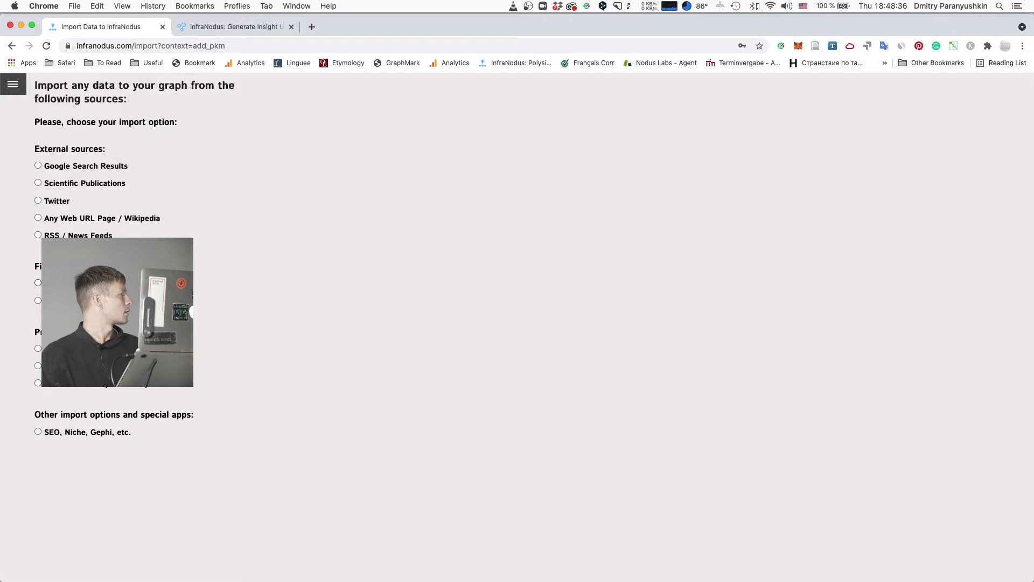
left_click(51, 283)
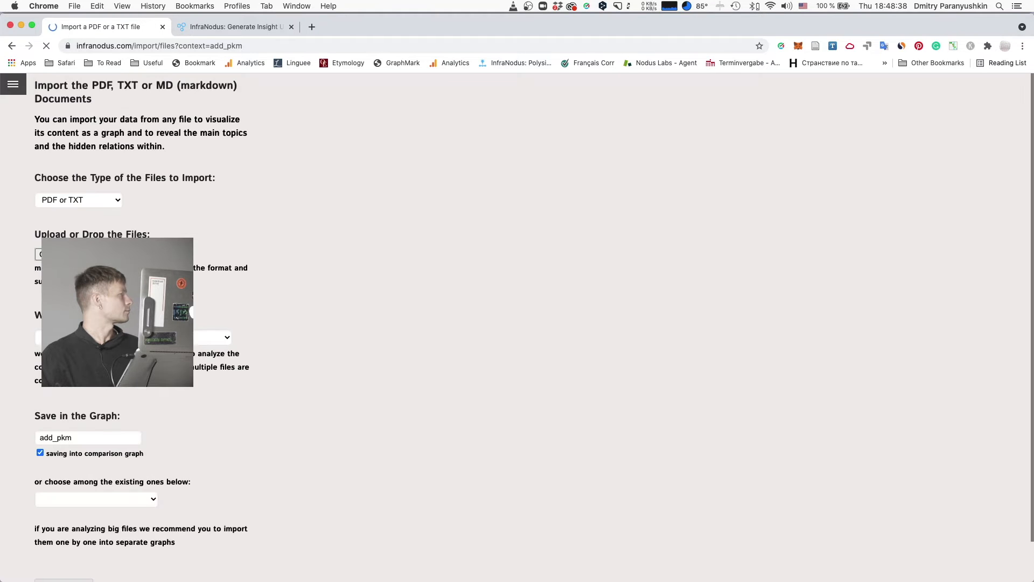
left_click(74, 201)
left_click(76, 211)
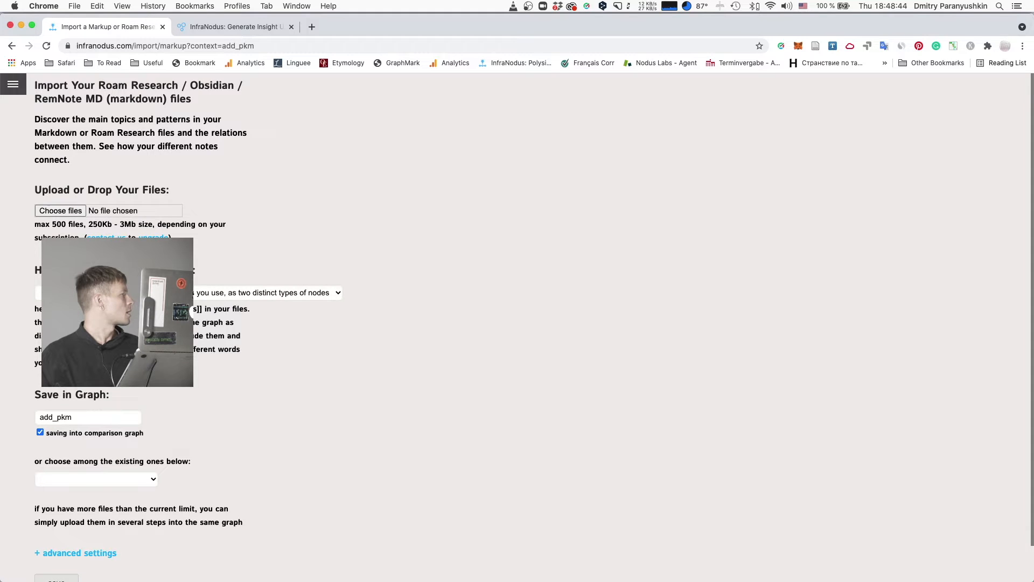
Step: Start choosing the file to upload and browse up from the Concepts folder to the Obsidian folder
left_click(63, 209)
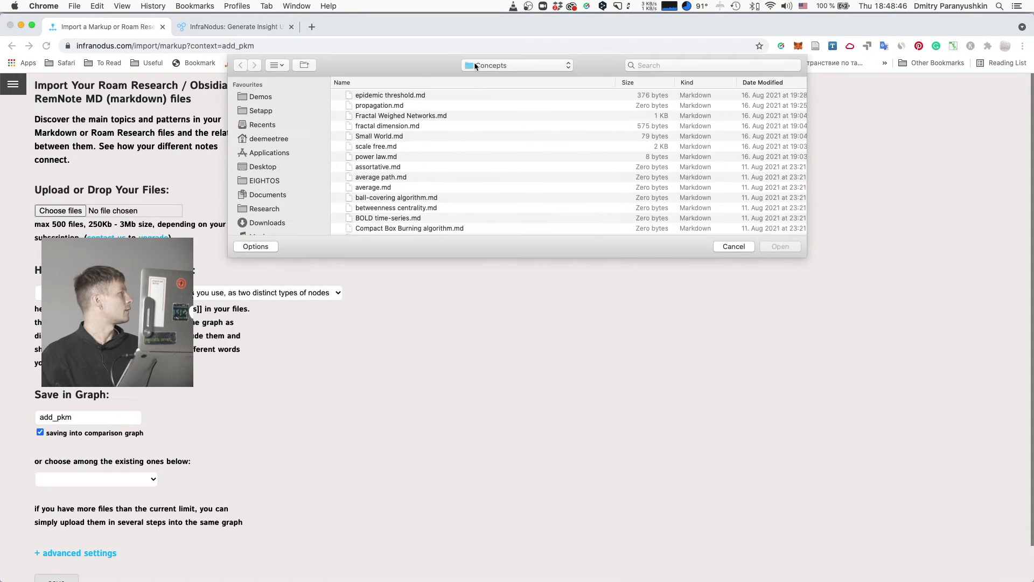
left_click(479, 65)
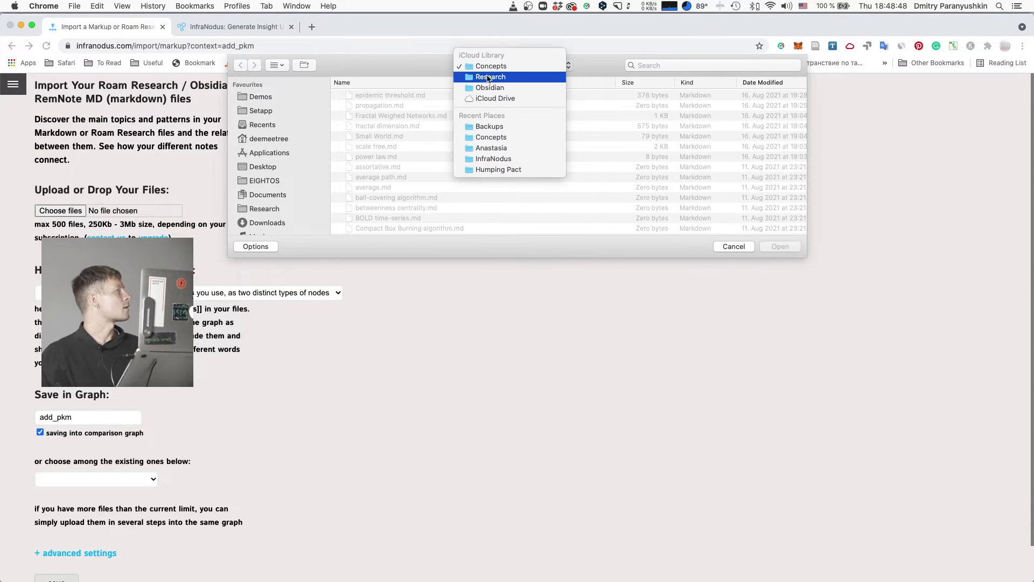
left_click(486, 75)
left_click(486, 69)
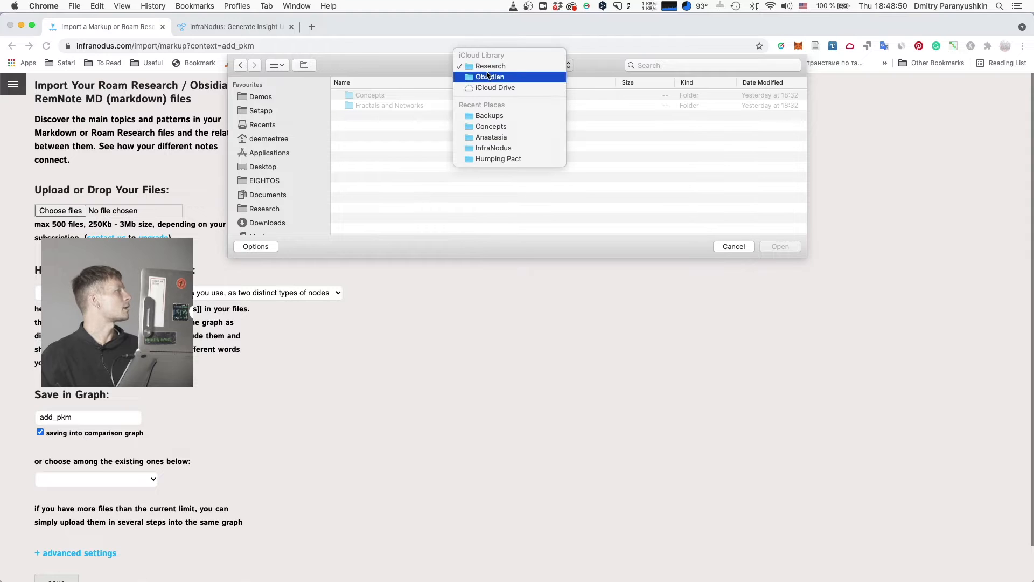
left_click(486, 70)
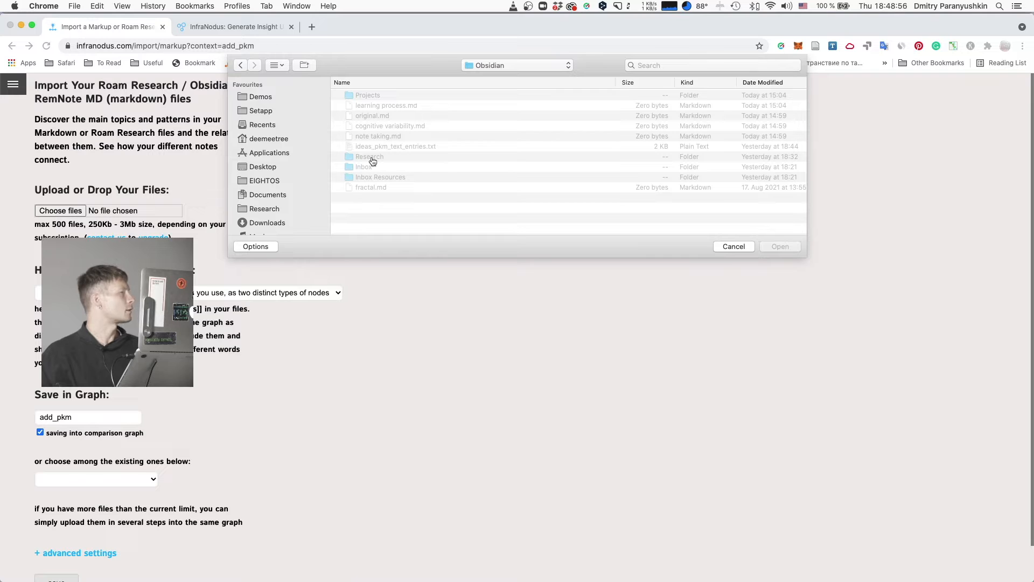
Step: Switch to Obsidian to check which project folder holds the PKM Article InfraNodus note, and return to Chrome
key("super+Tab")
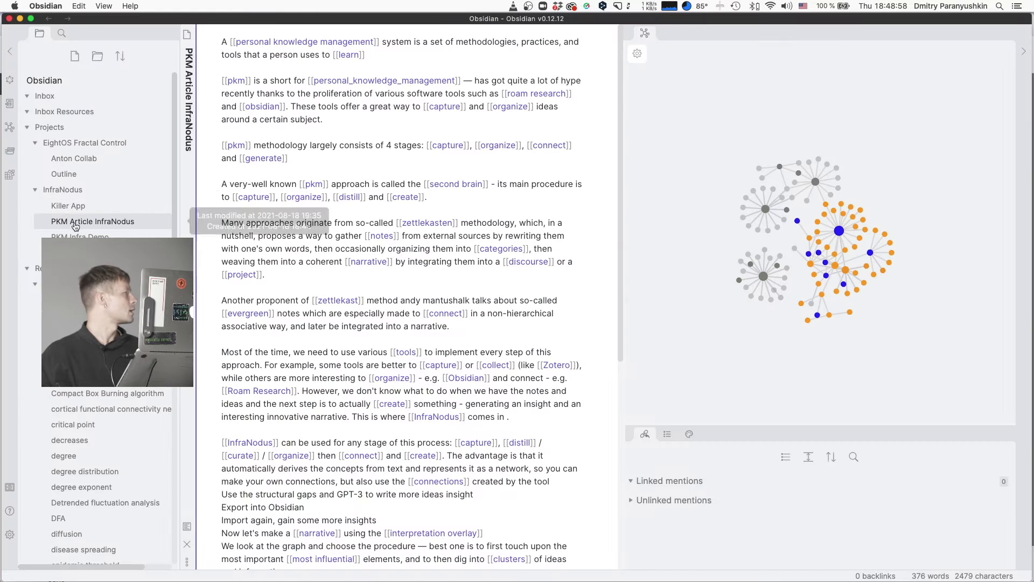
mouse_move(109, 219)
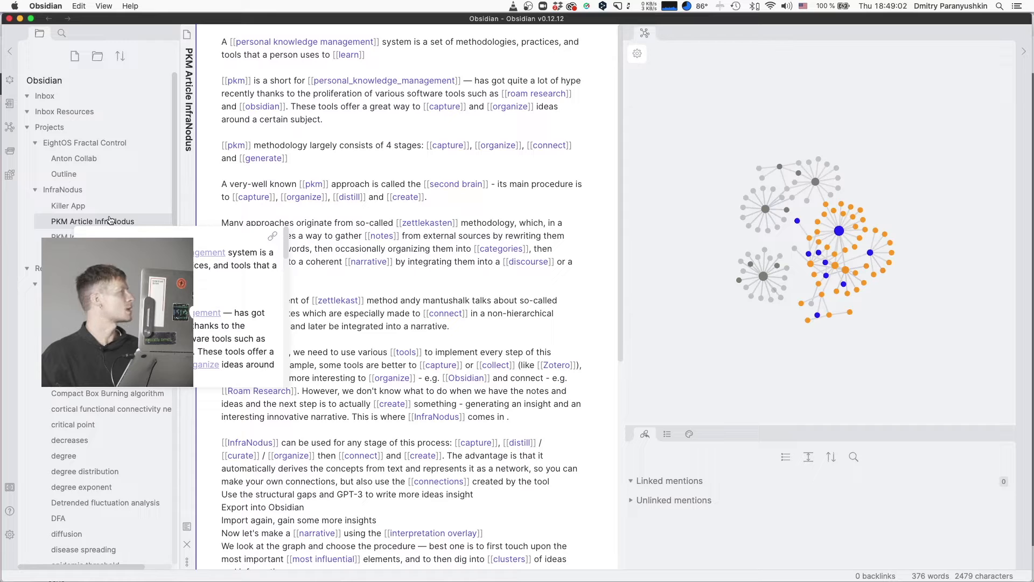
key("super+Tab")
Step: Choose "PKM Article InfraNodus.md" from the InfraNodus folder under Projects as the file to upload
double_click(371, 94)
double_click(379, 97)
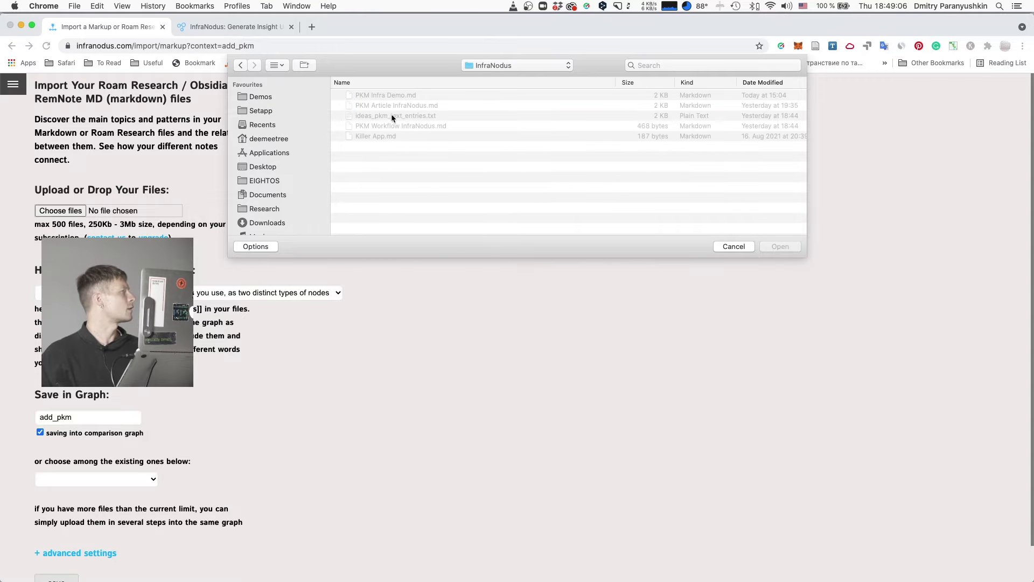
left_click(392, 106)
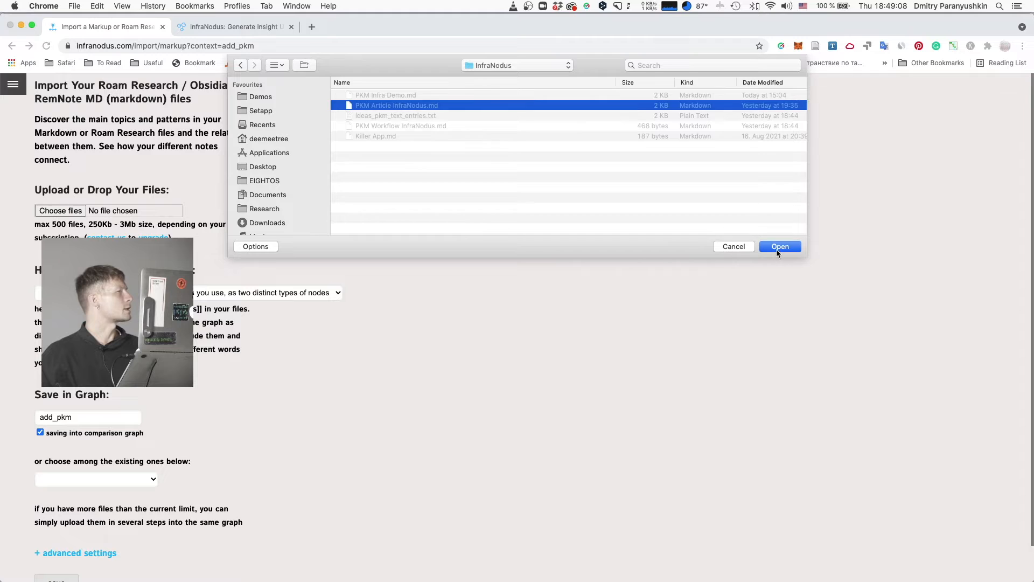
left_click(779, 247)
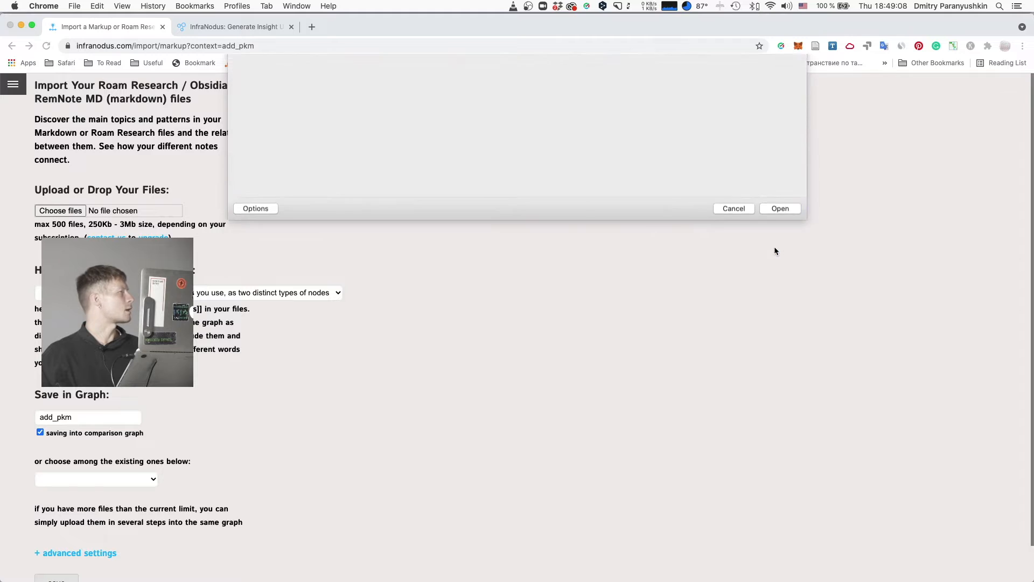
Step: Set the import to visualize [[wiki-links]] and all other concepts without the @ sign, and save it into the add_pkm comparison graph
left_click(200, 295)
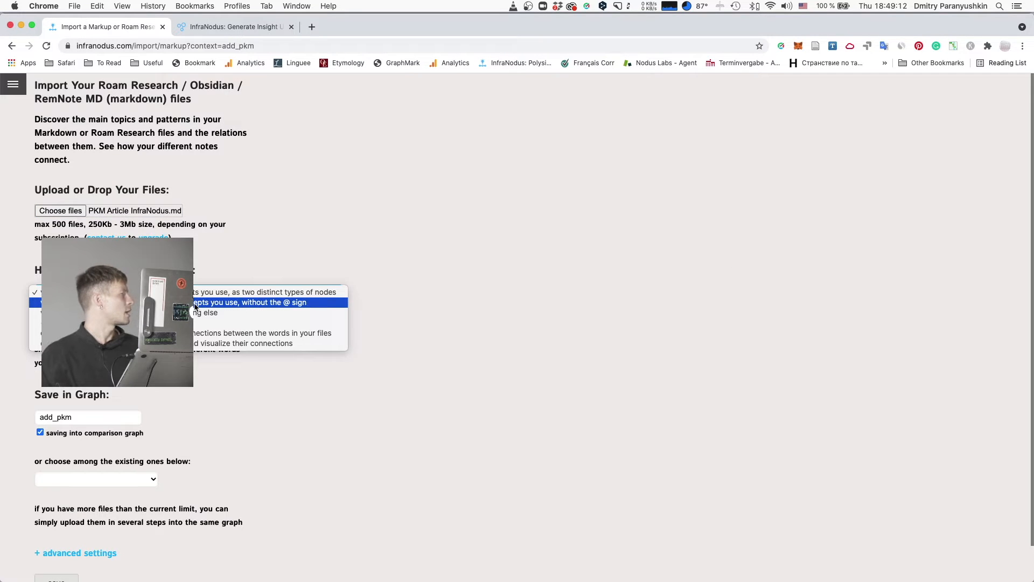
left_click(195, 305)
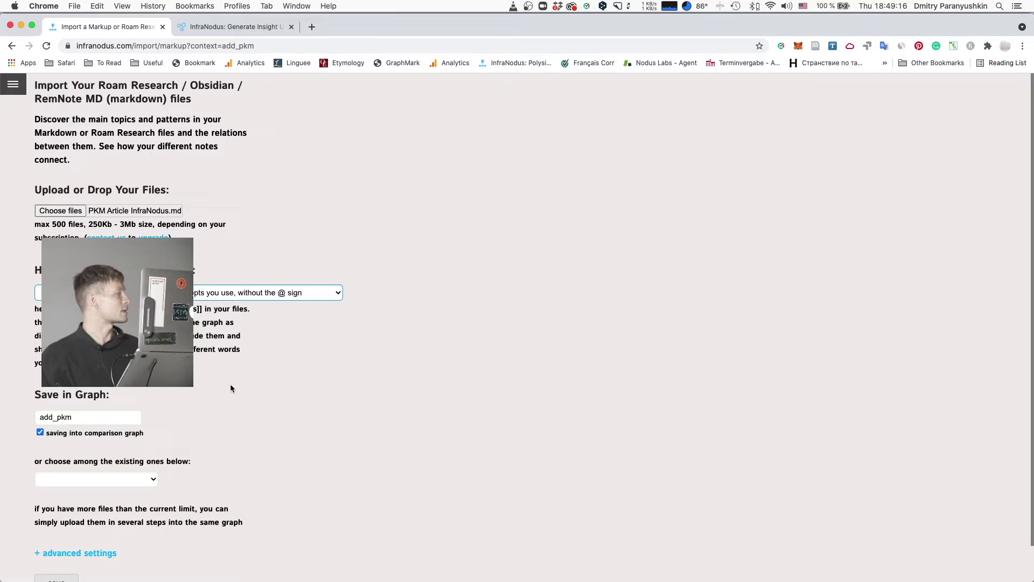
scroll(184, 418, "down", 2)
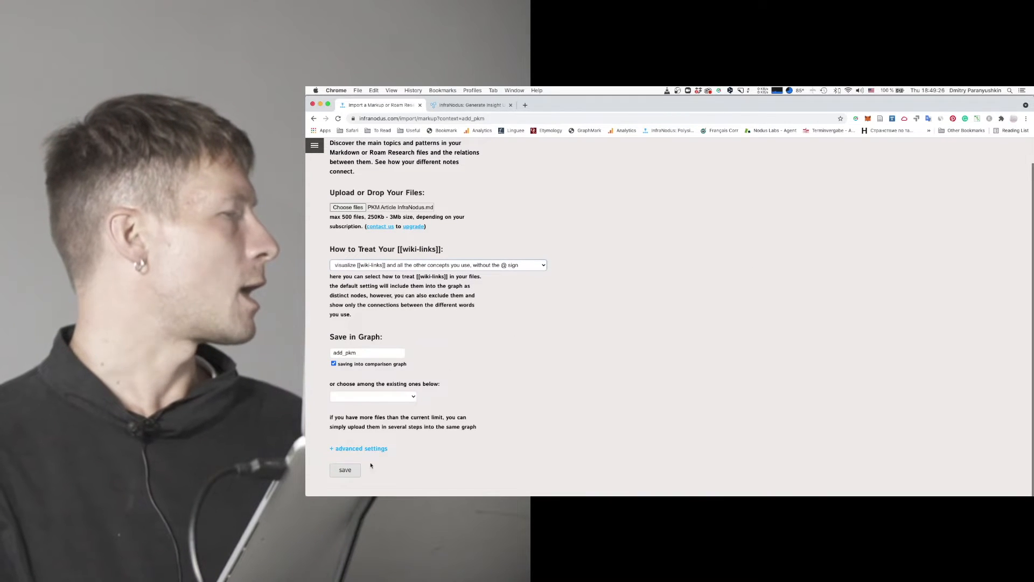
left_click(345, 471)
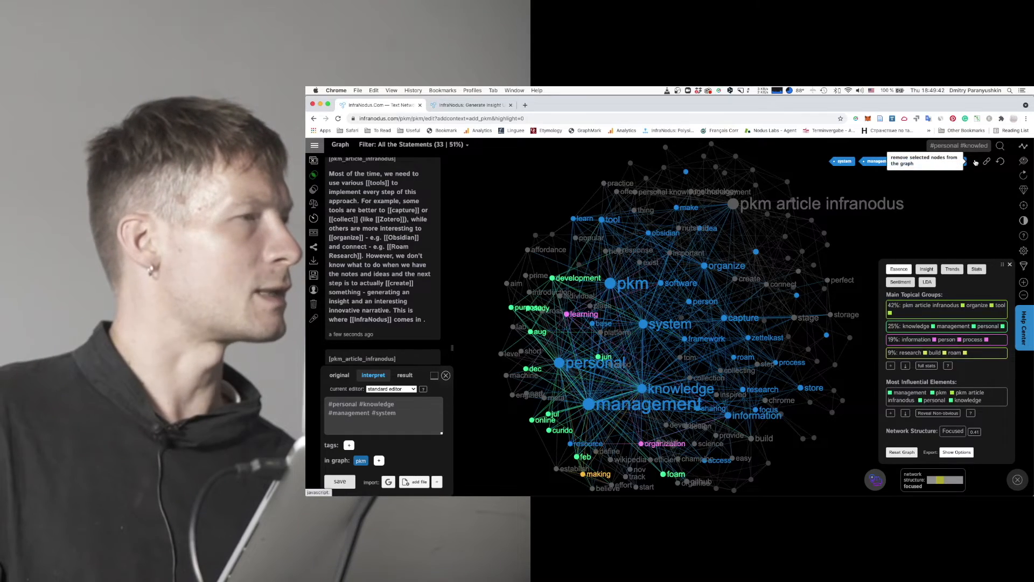
Step: Remove the selected nodes "personal", "knowledge", "management" and "system" from the graph, plus "pkm" and "pkm article infranodus"
left_click(975, 162)
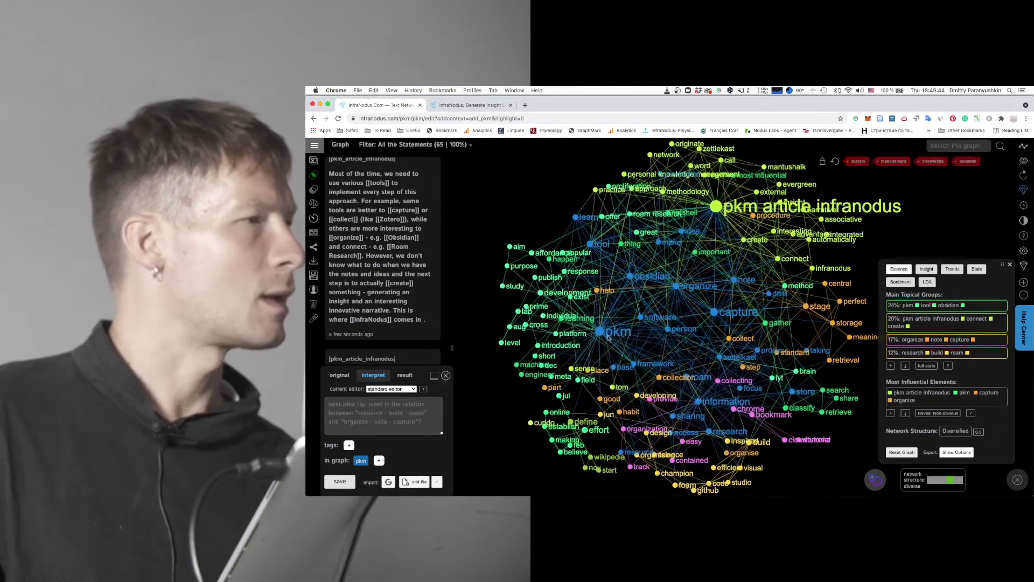
left_click(601, 334)
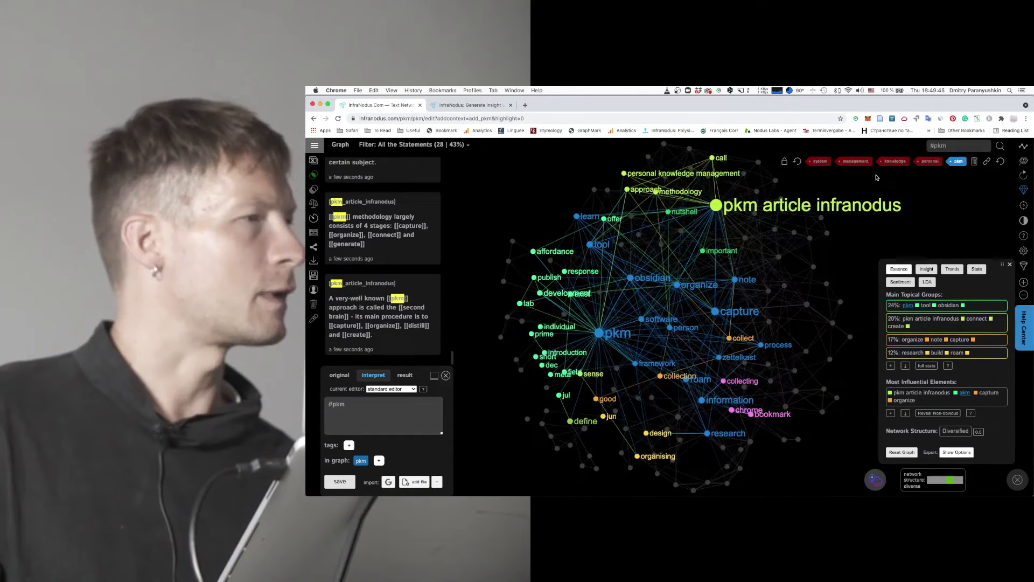
left_click(973, 162)
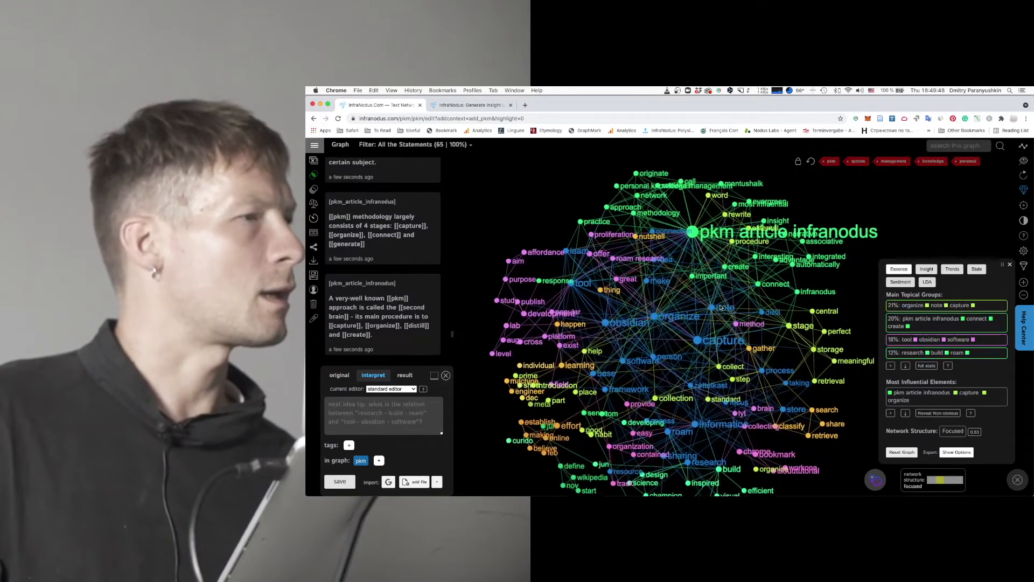
left_click(692, 235)
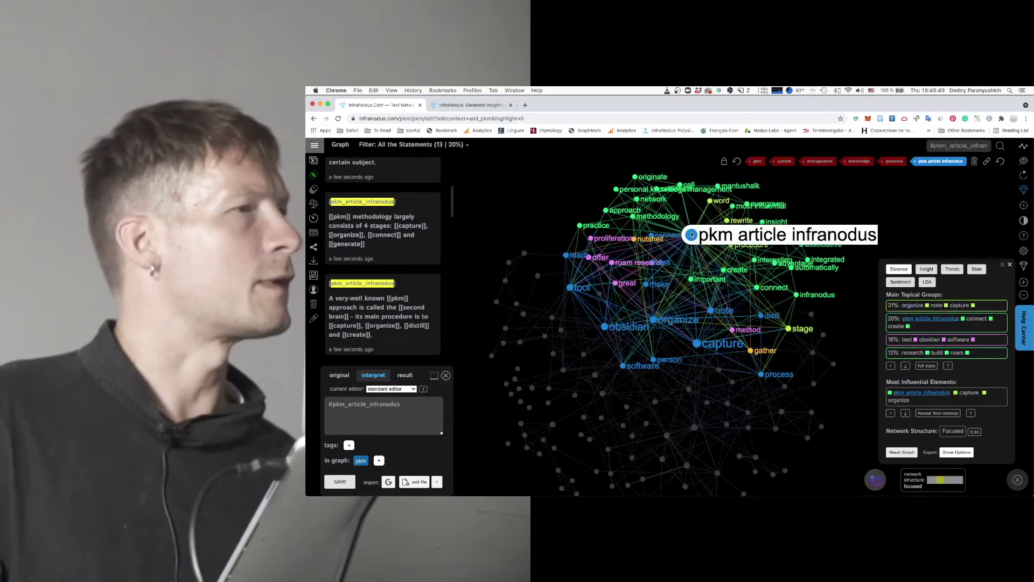
left_click(973, 162)
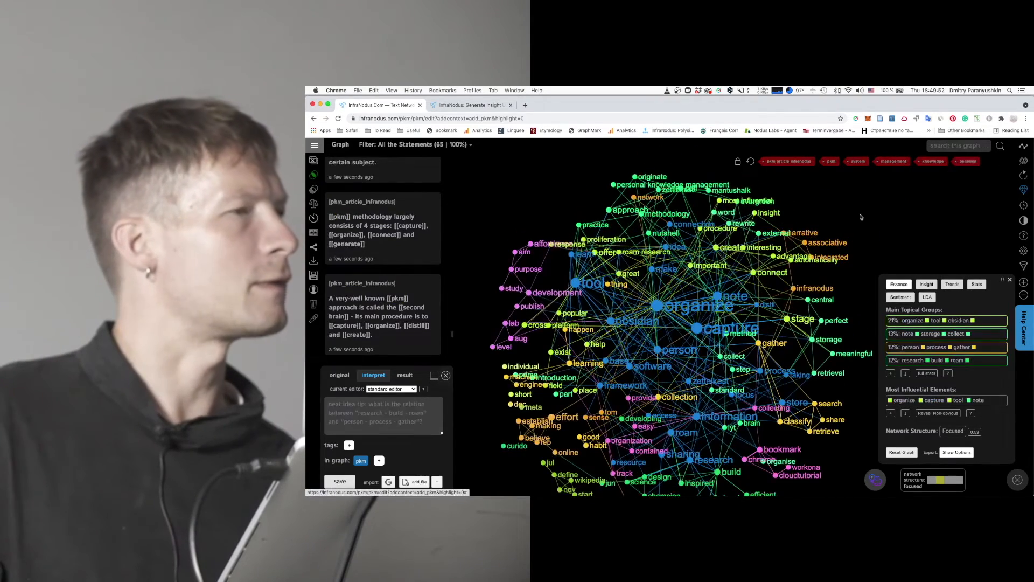
Step: Reduce the graph's default label size to 2 in the graph settings
left_click(1024, 252)
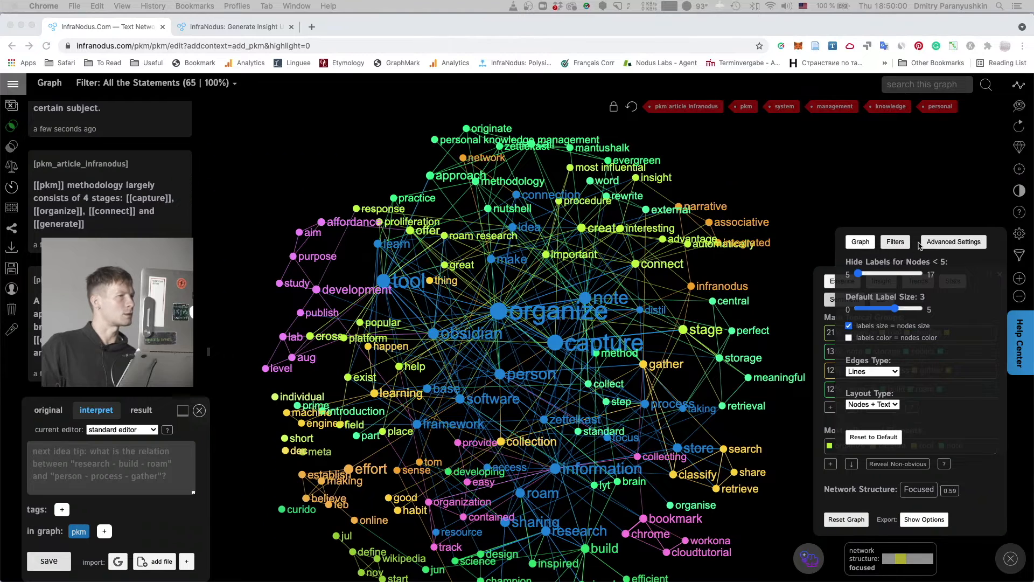
left_click(1018, 237)
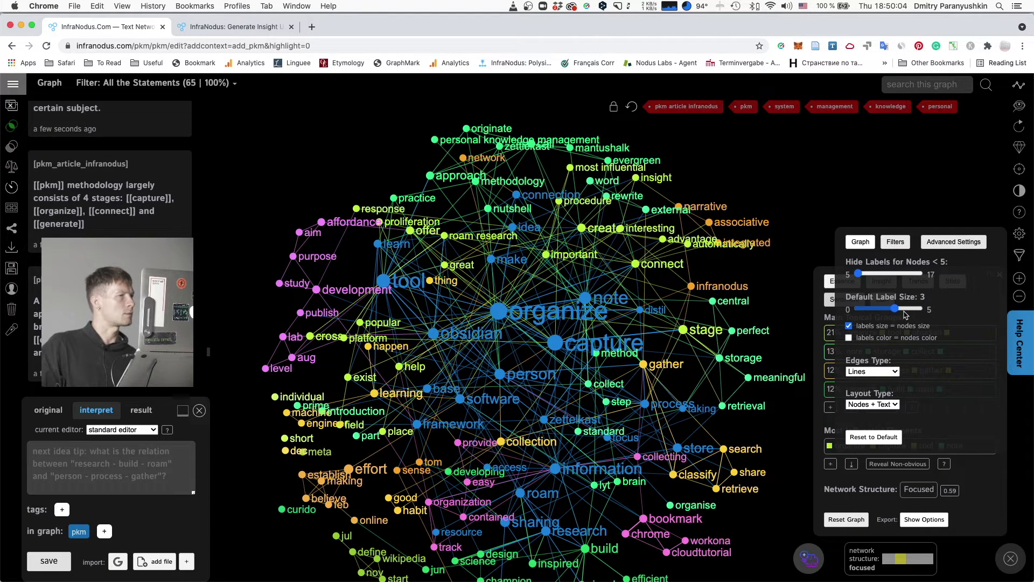
left_click_drag(895, 309, 884, 309)
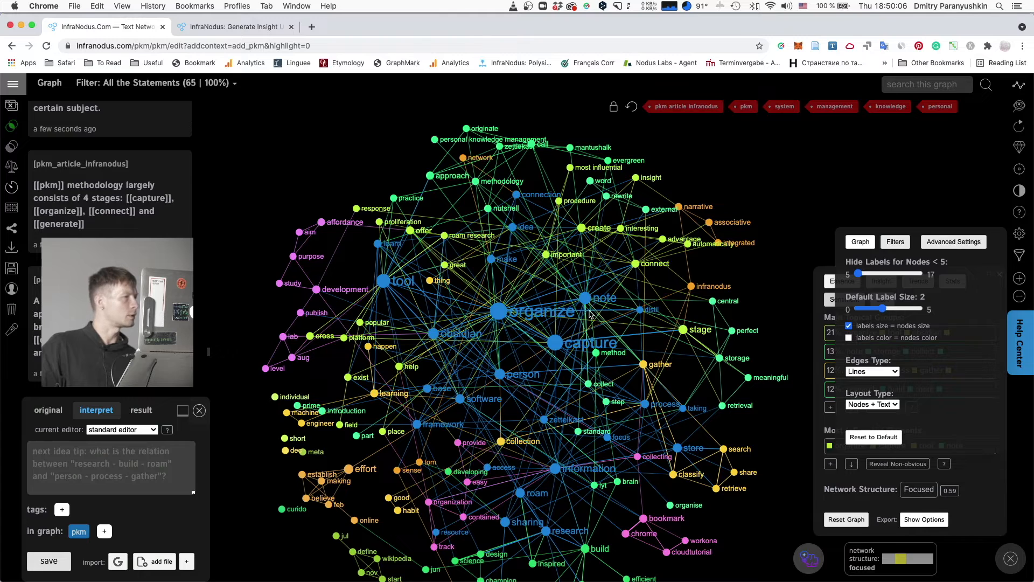
Step: Remove the "organize" and "capture" nodes from the graph
left_click(509, 311)
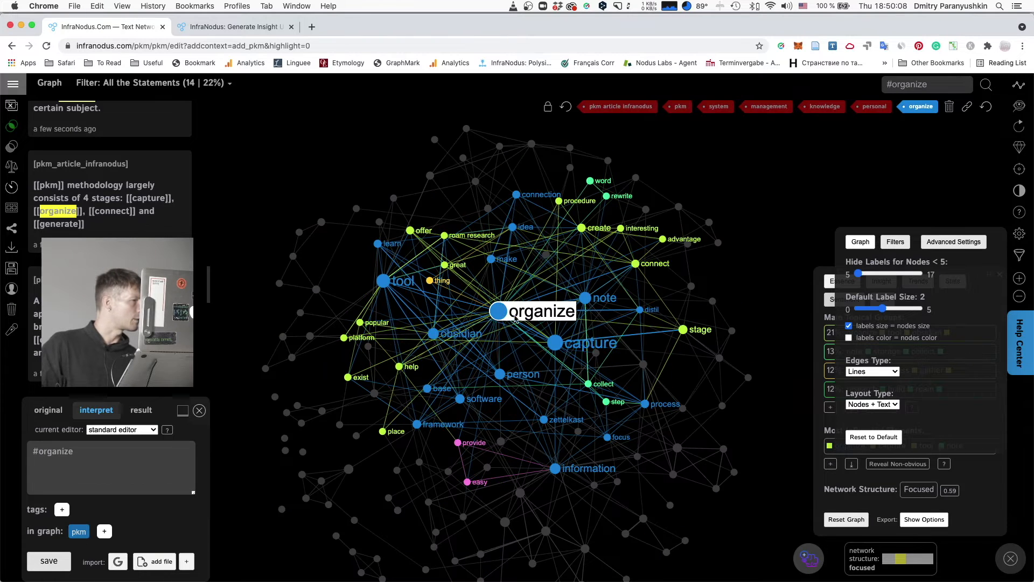
left_click(560, 347)
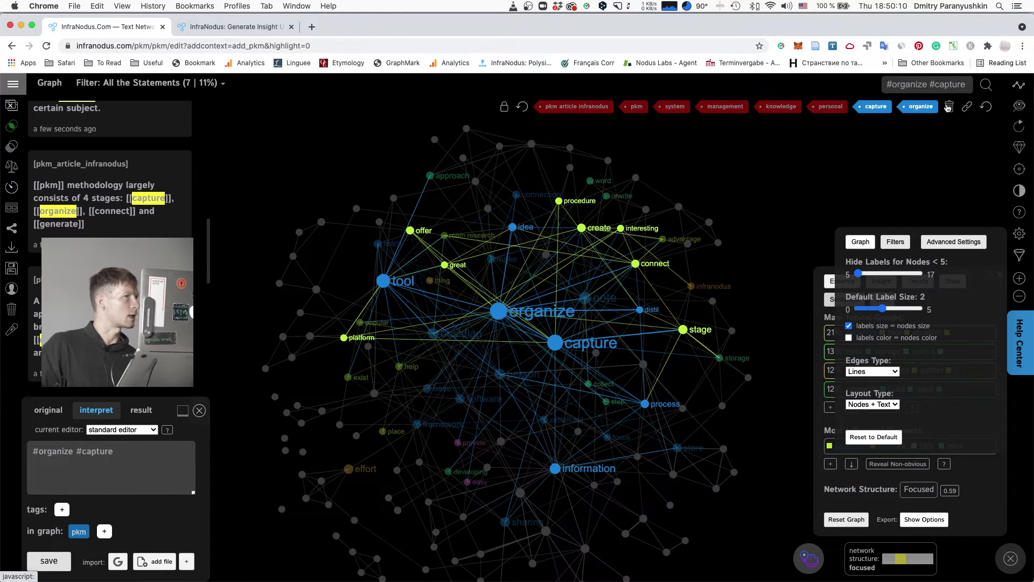
left_click(948, 107)
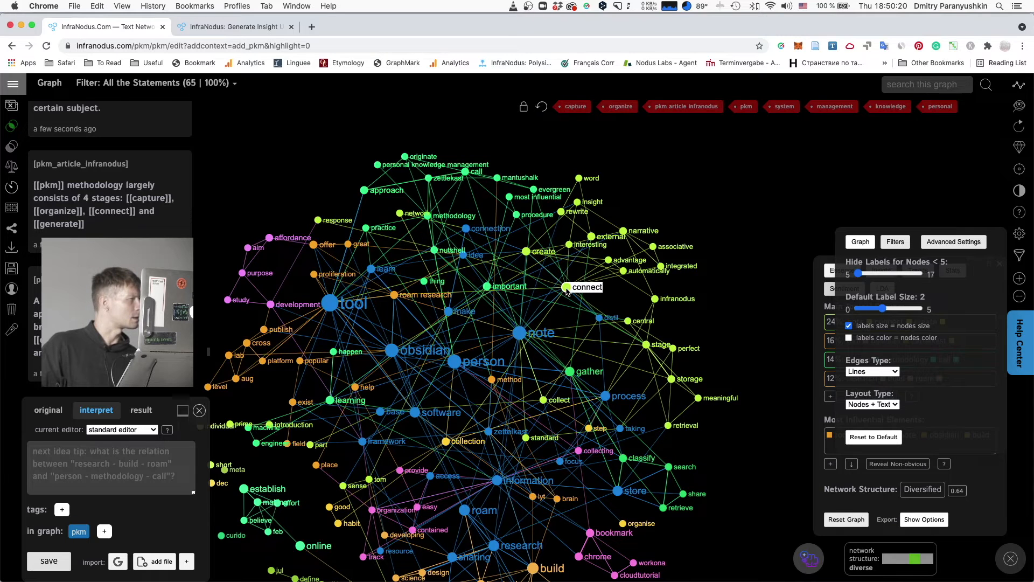
Step: Read the statements that link the "connect", "create" and "interesting" nodes by selecting all three, and clear the selection
left_click(567, 288)
left_click(527, 251)
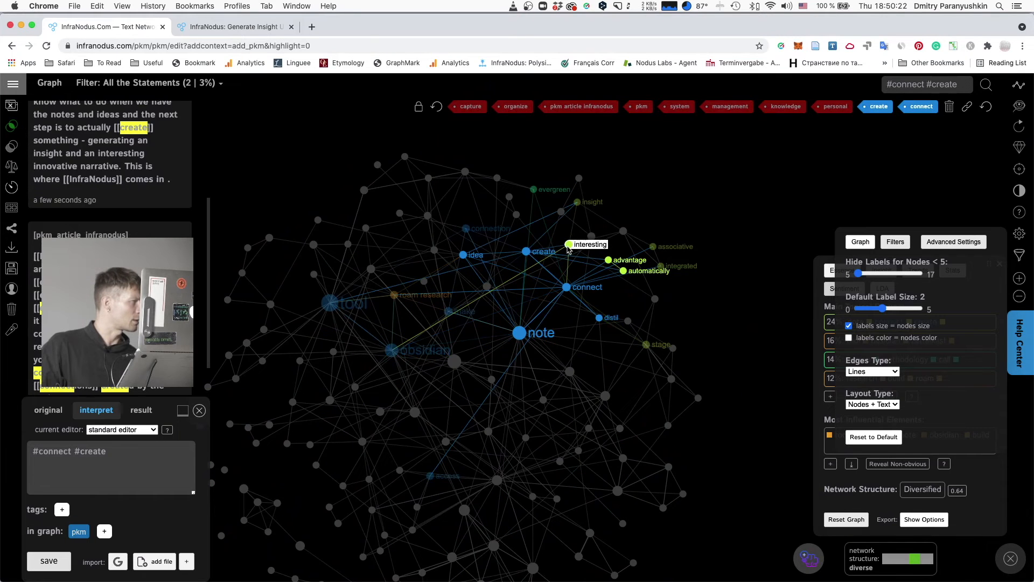
left_click(570, 245)
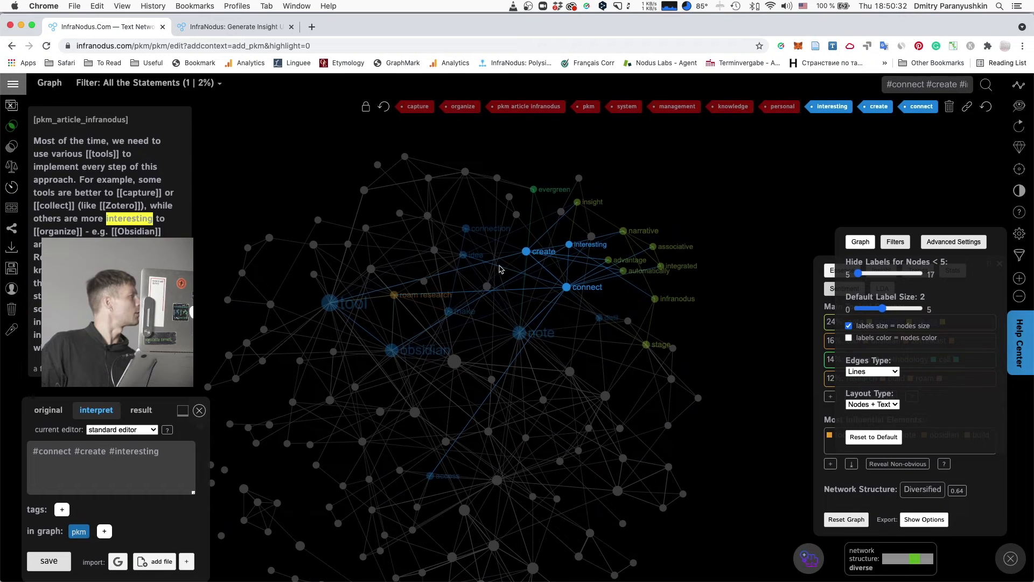
left_click(567, 287)
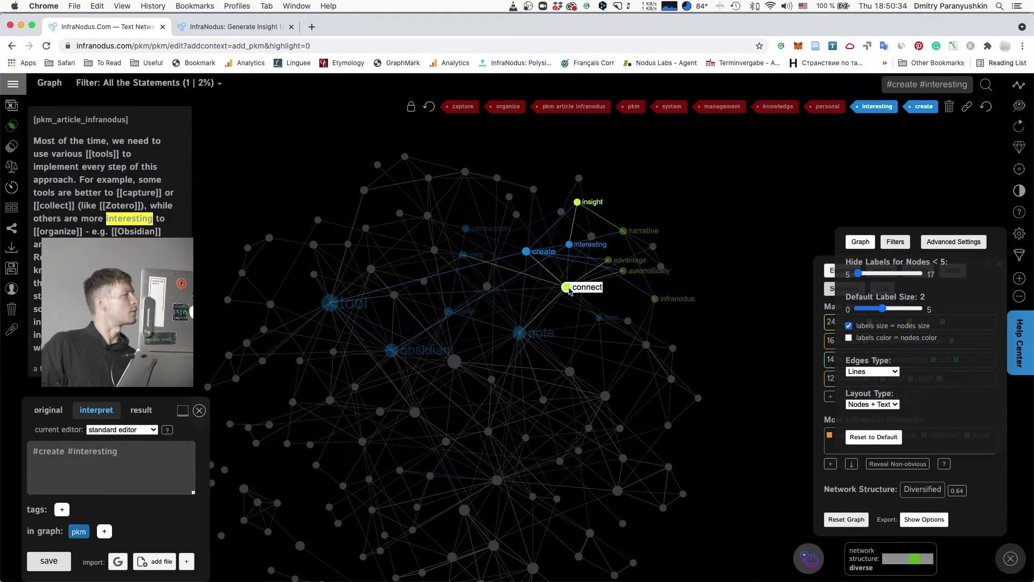
left_click(525, 252)
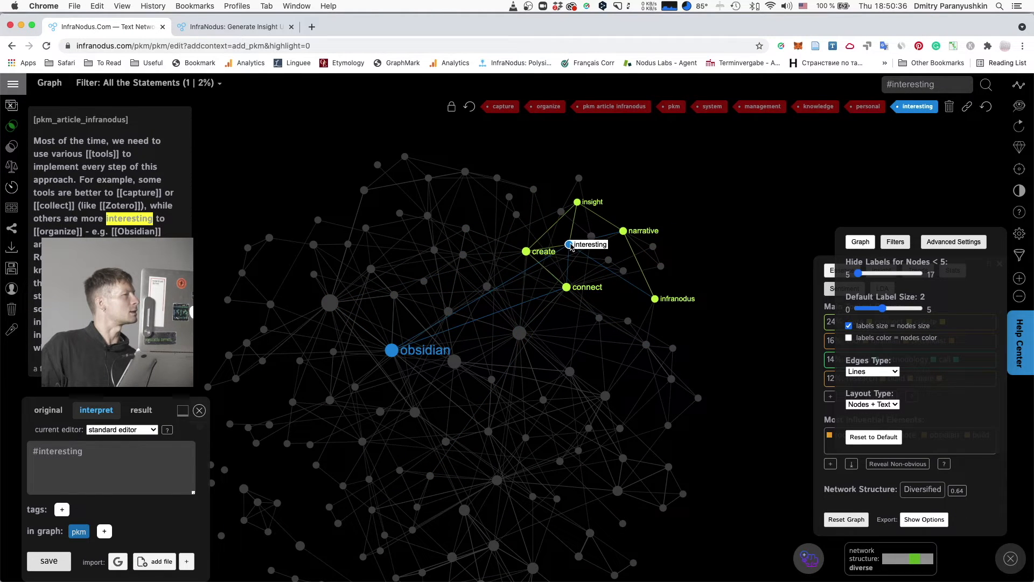
left_click(570, 245)
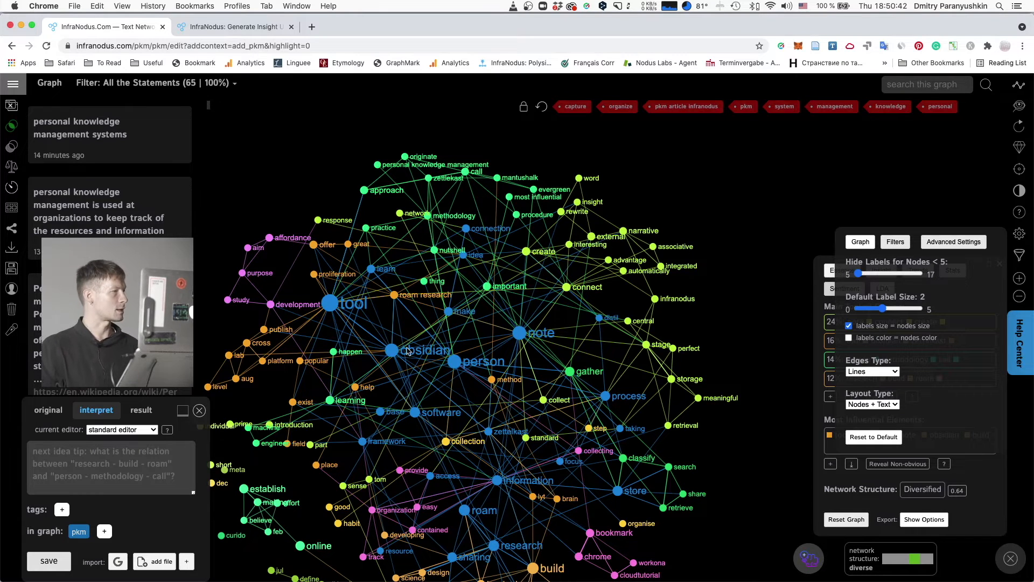
Step: Write a new statement: "it's important to not only provide the tools to collect and organize knowledge but to also express it."
left_click_drag(537, 345, 515, 321)
left_click(71, 486)
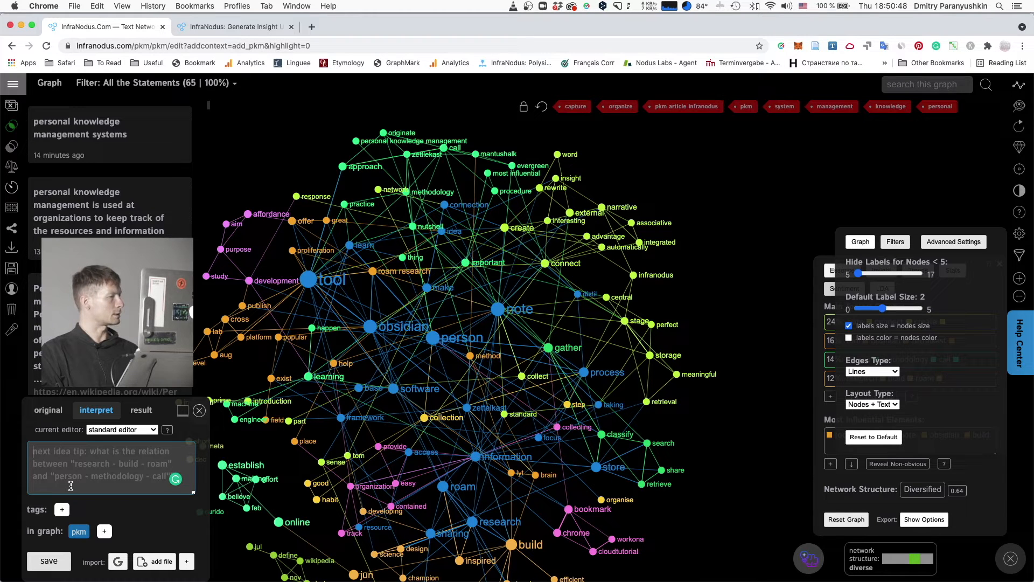
type("it's importnat to")
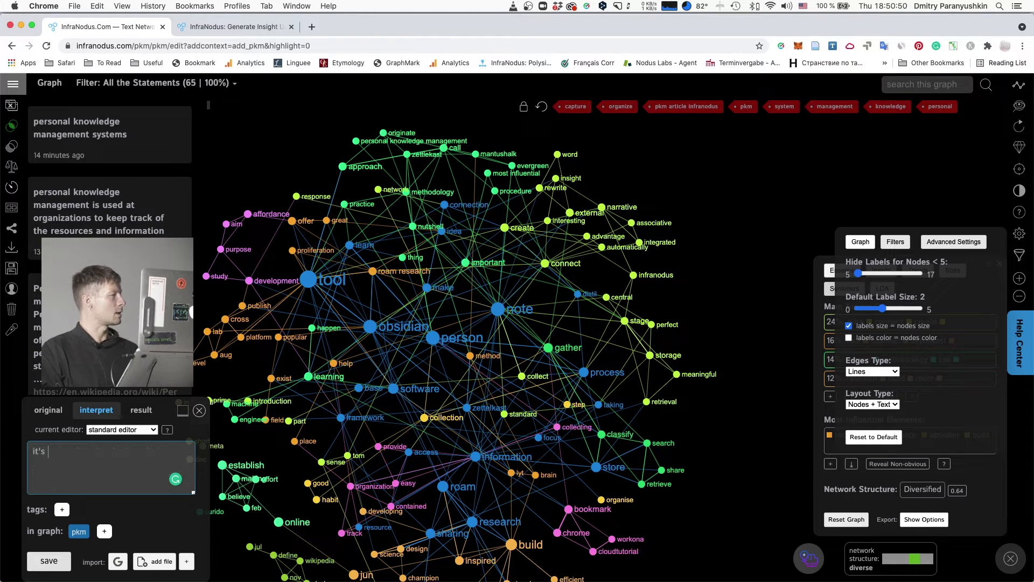
key("BackSpace")
key("BackSpace")
key("BackSpace")
key("BackSpace")
key("BackSpace")
key("BackSpace")
key("BackSpace")
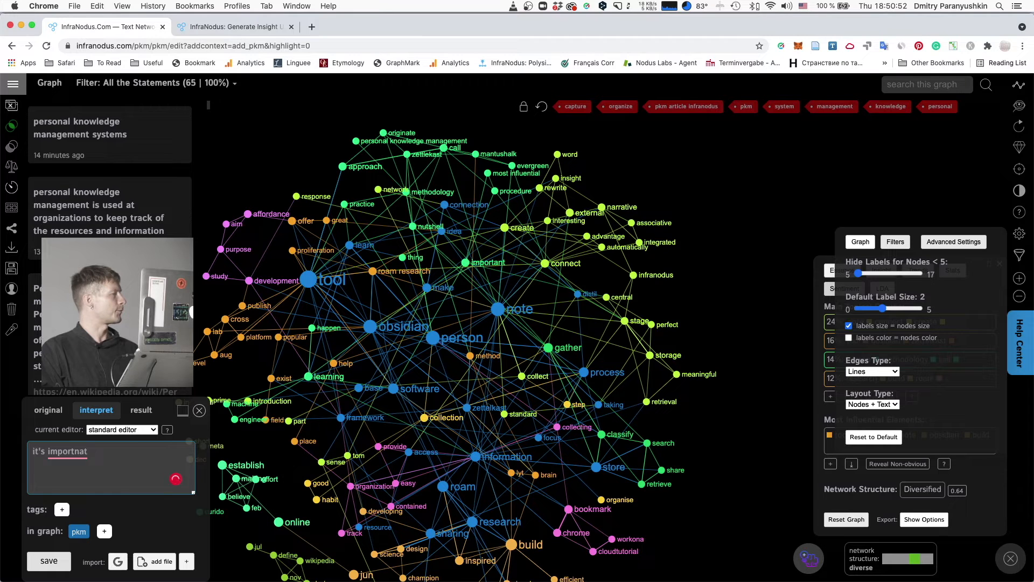
type("ant to not")
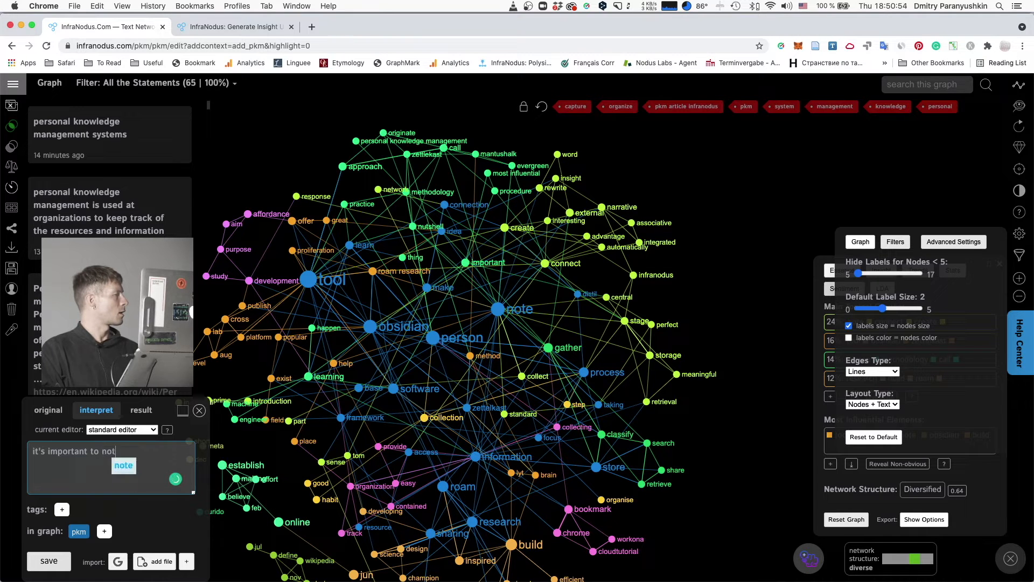
type(" only provide the tools to collect, ")
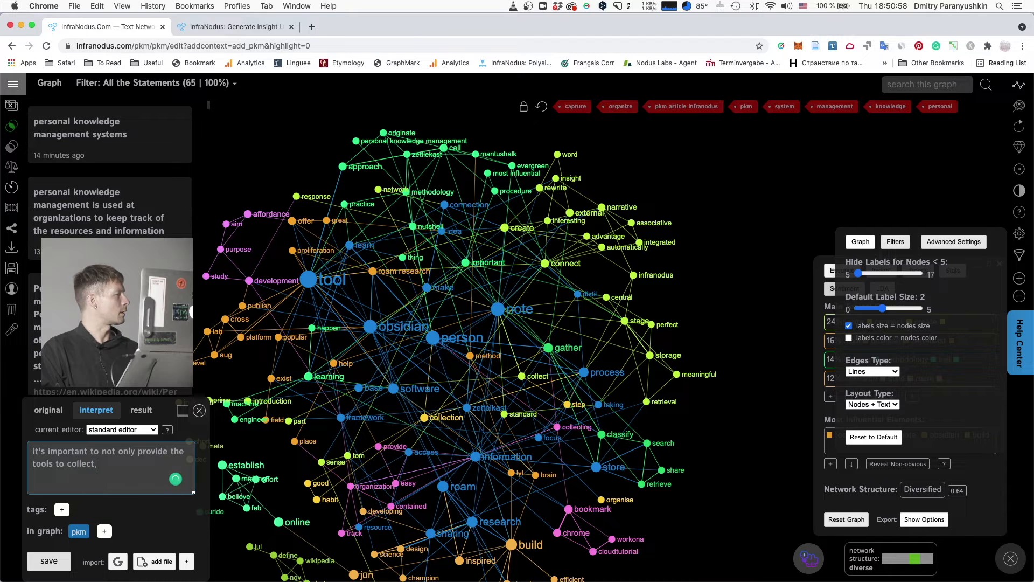
key("BackSpace")
key("BackSpace")
type(" and organize knowled")
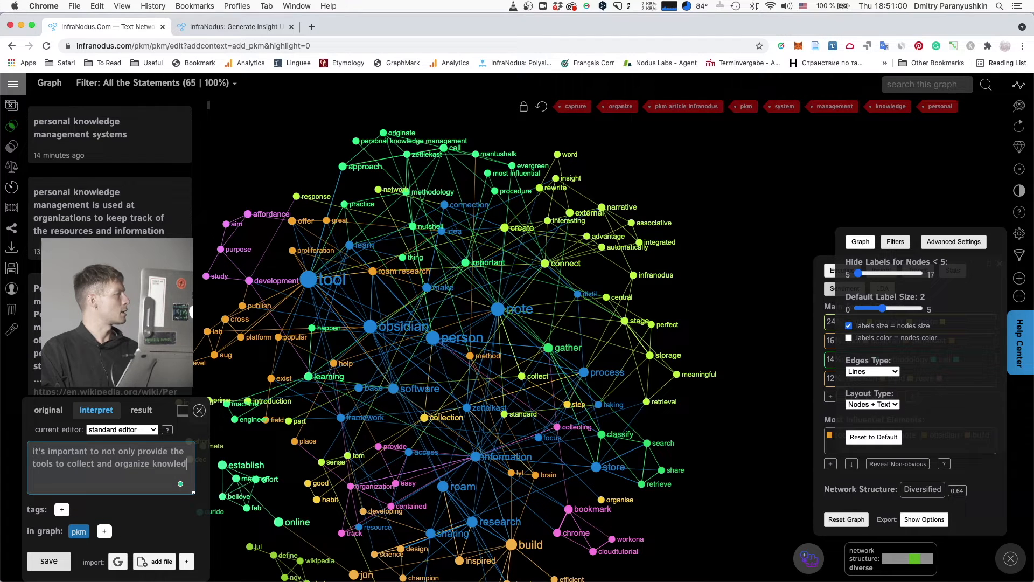
type("ge but to also")
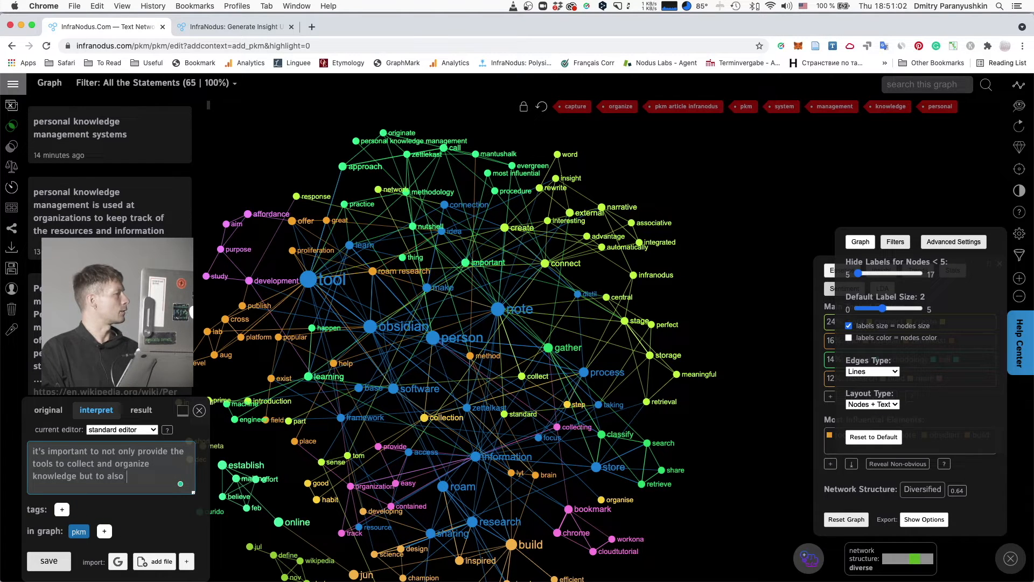
Step: Continue the statement with "and many existing tools are not designed for it." and save it to the pkm graph
type("and many existin")
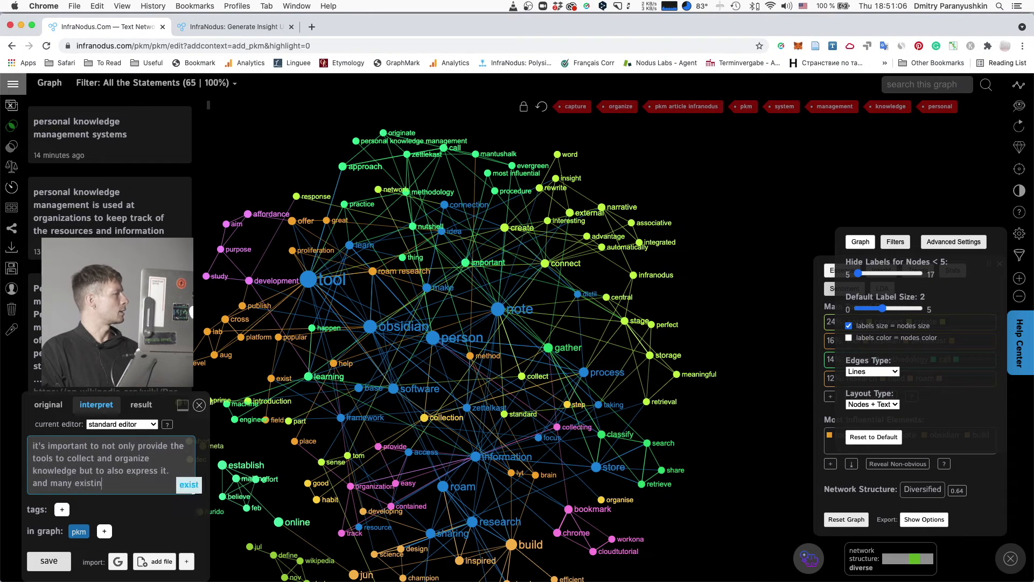
type("g tools are not designed for it")
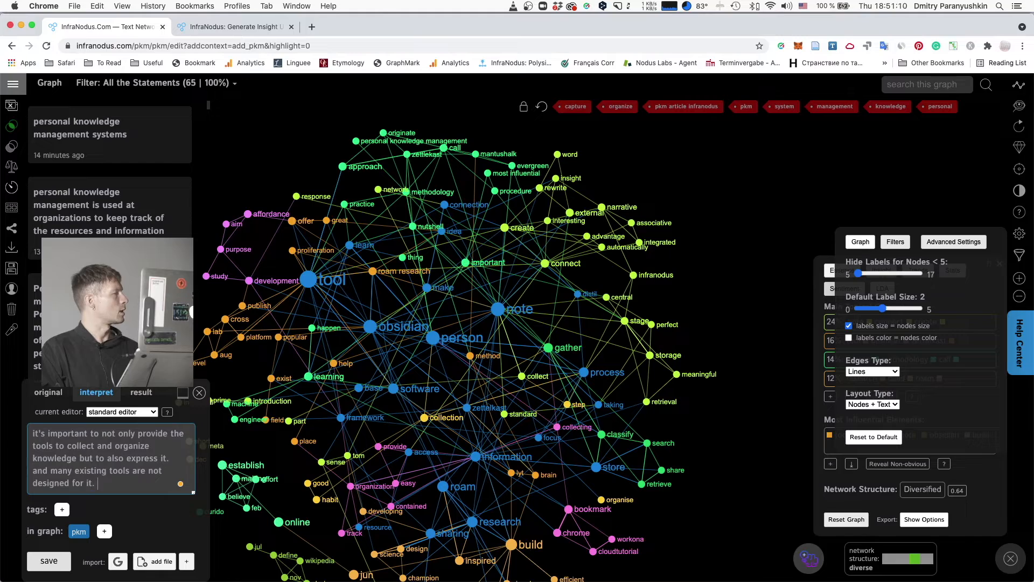
type(".")
key("Return")
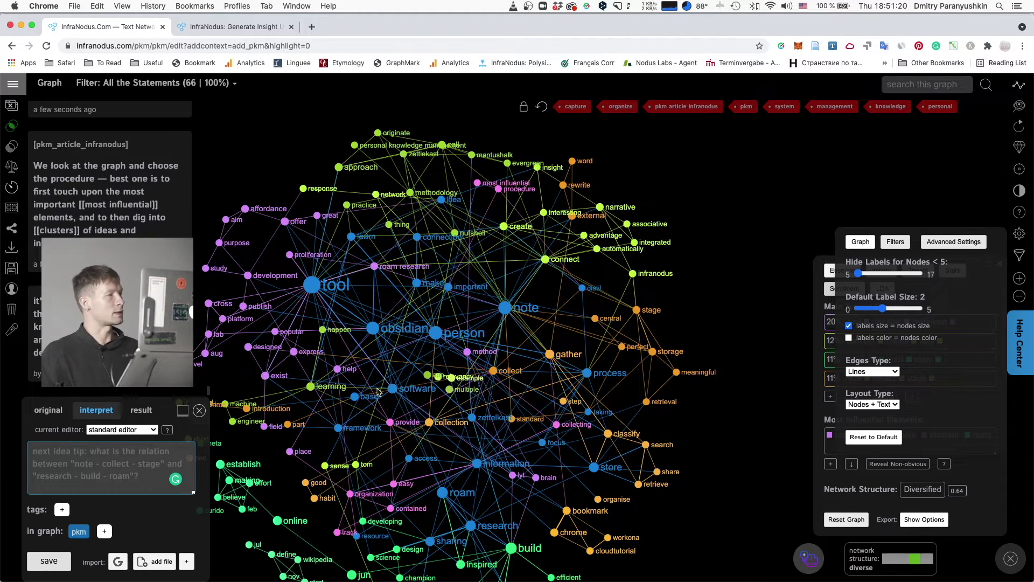
Step: Write a new statement: "infranodus can be used to connect ideas and to extract interesting insights from the already existing texts. those connections can then"
left_click(123, 464)
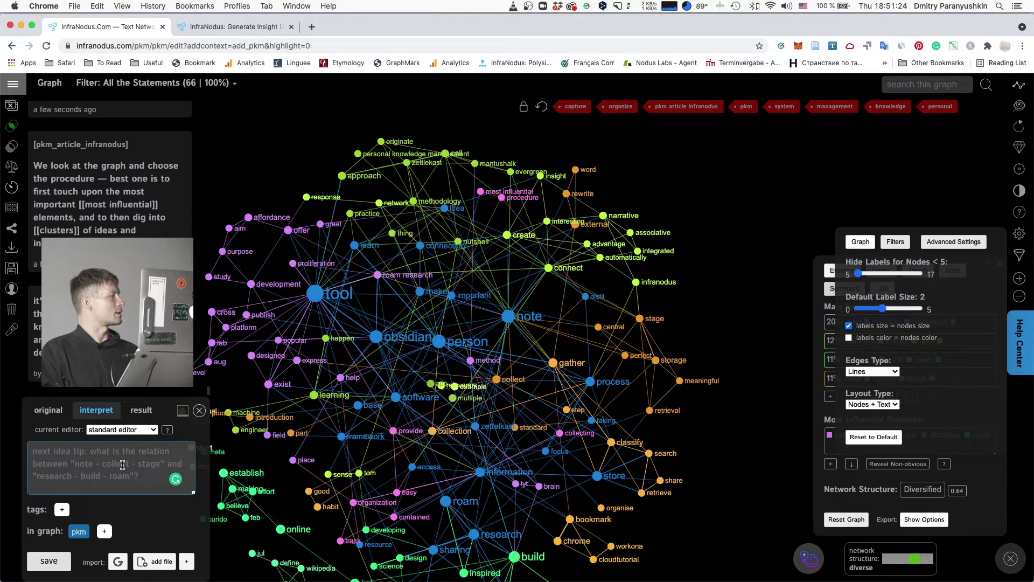
type("infranodus can")
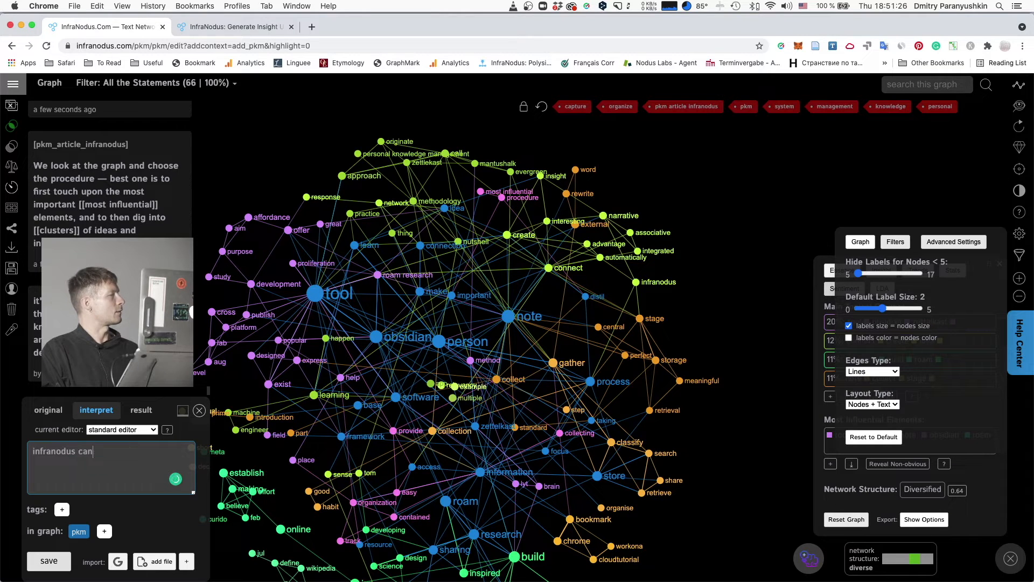
type(" be used f")
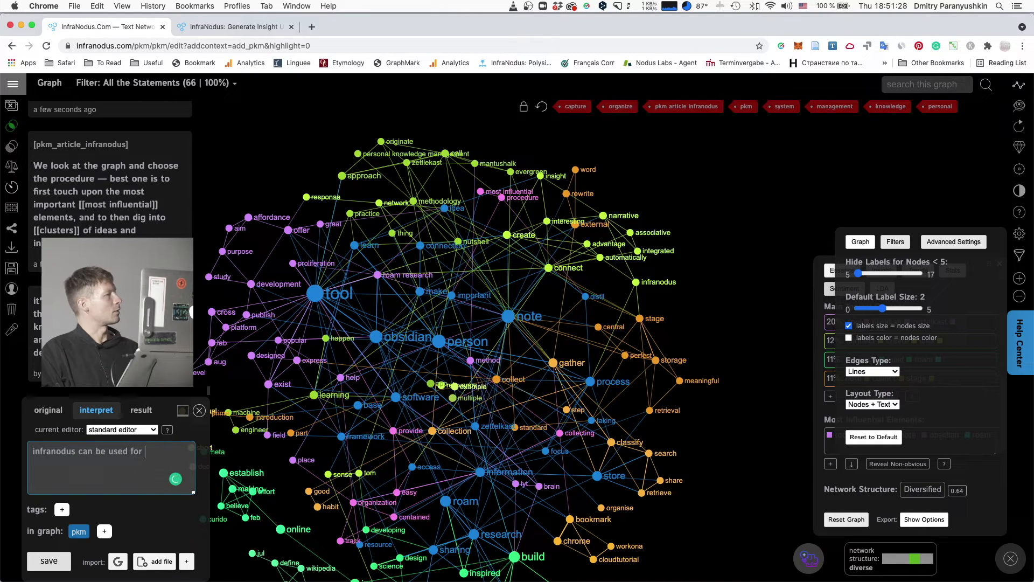
key("BackSpace")
type("to connect ")
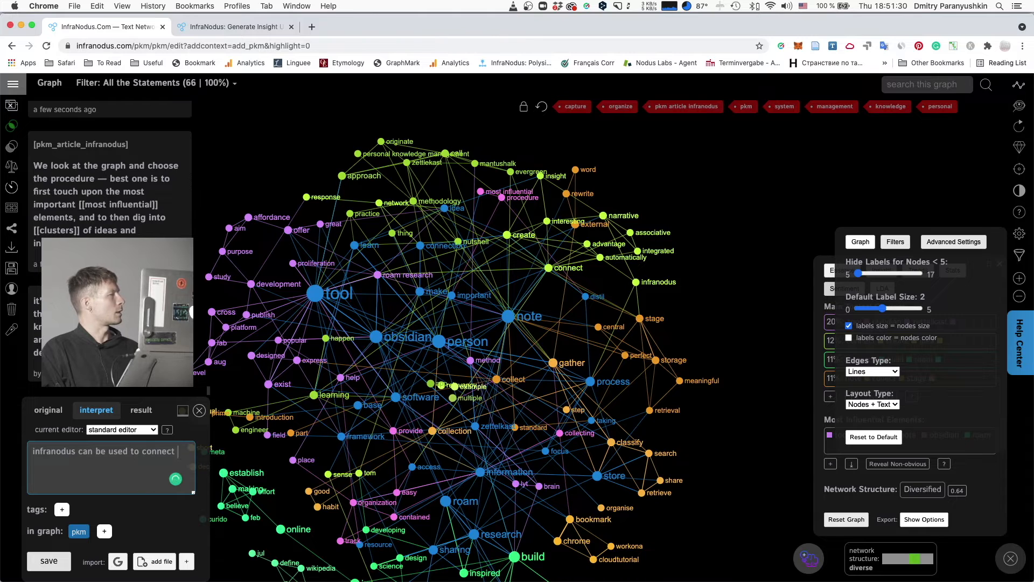
type("ideas and to extract interesting ")
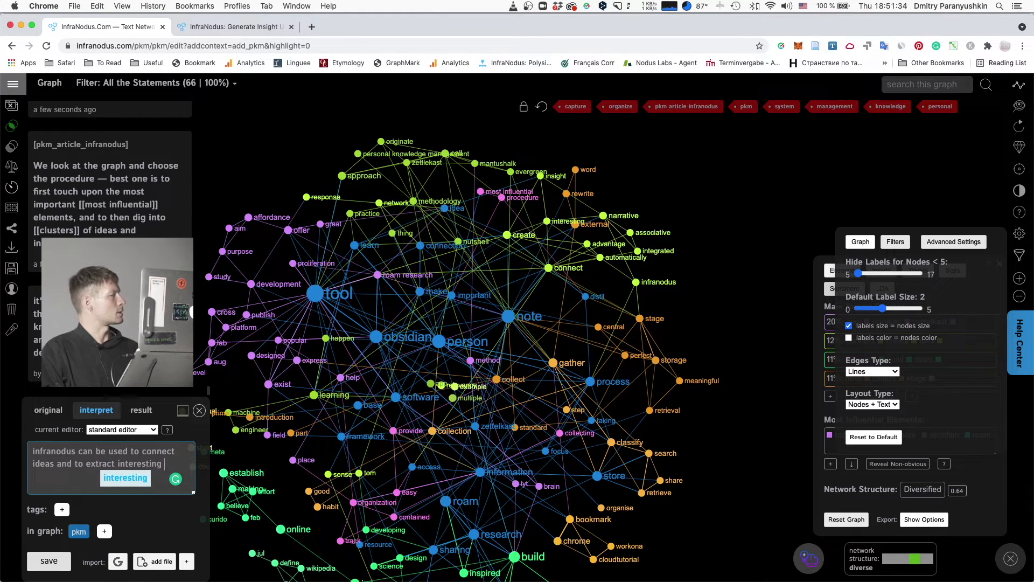
type("insights from the already existing texts. those connections can then")
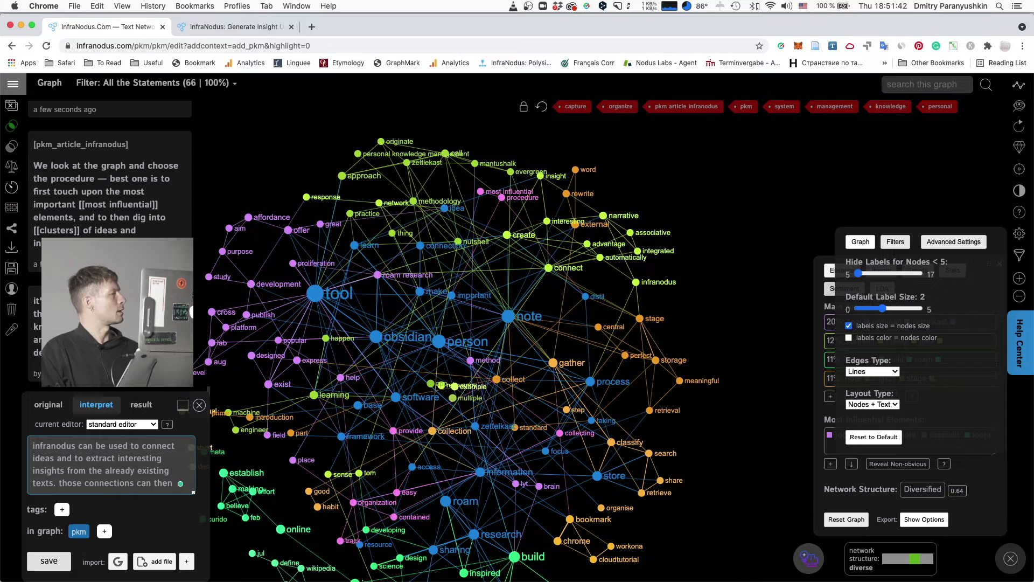
Step: Finish the statement with "be put into a narrative." and save it to the pkm graph
type(" be put i")
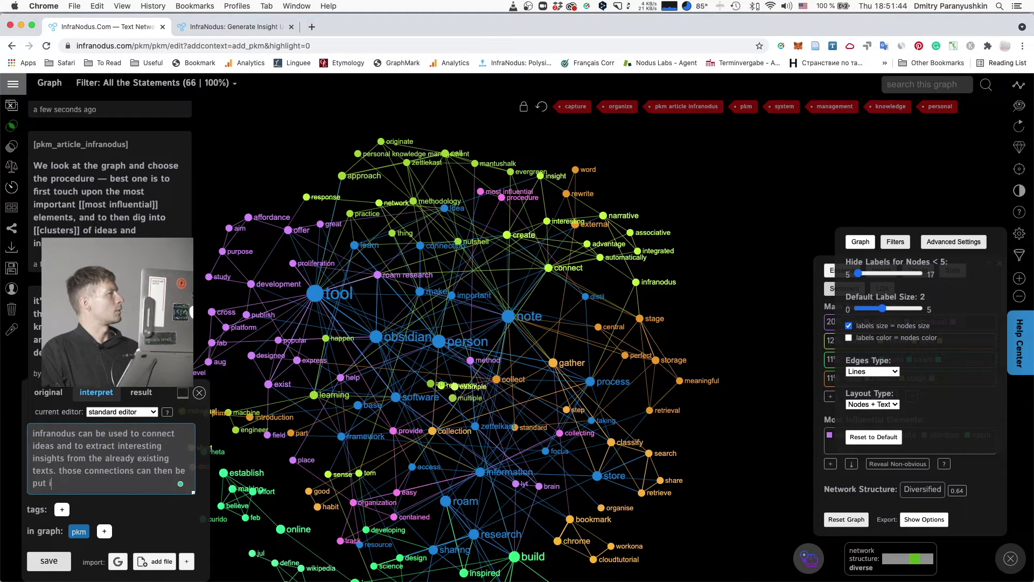
type("nto a narrative.")
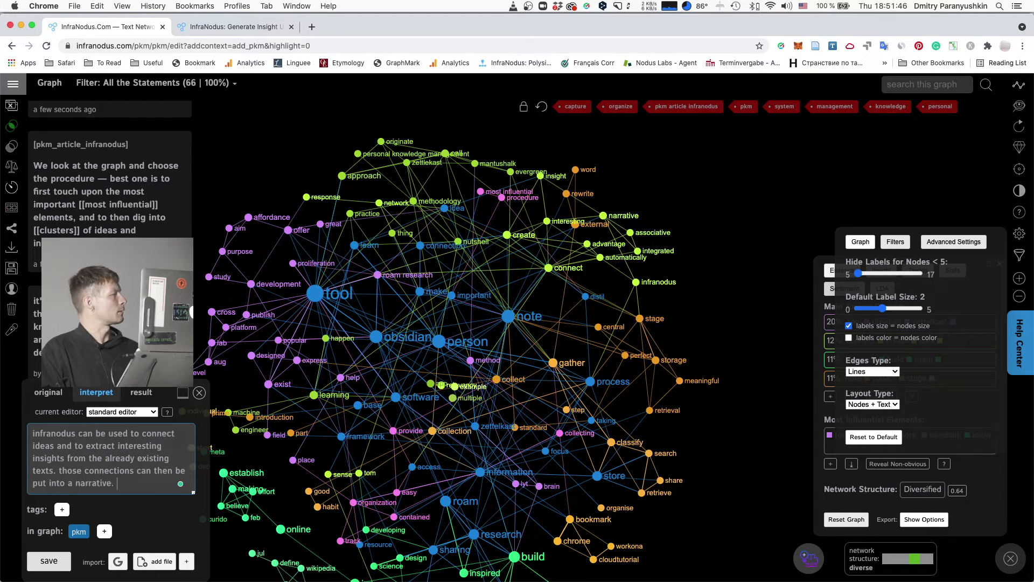
key("ctrl+Return")
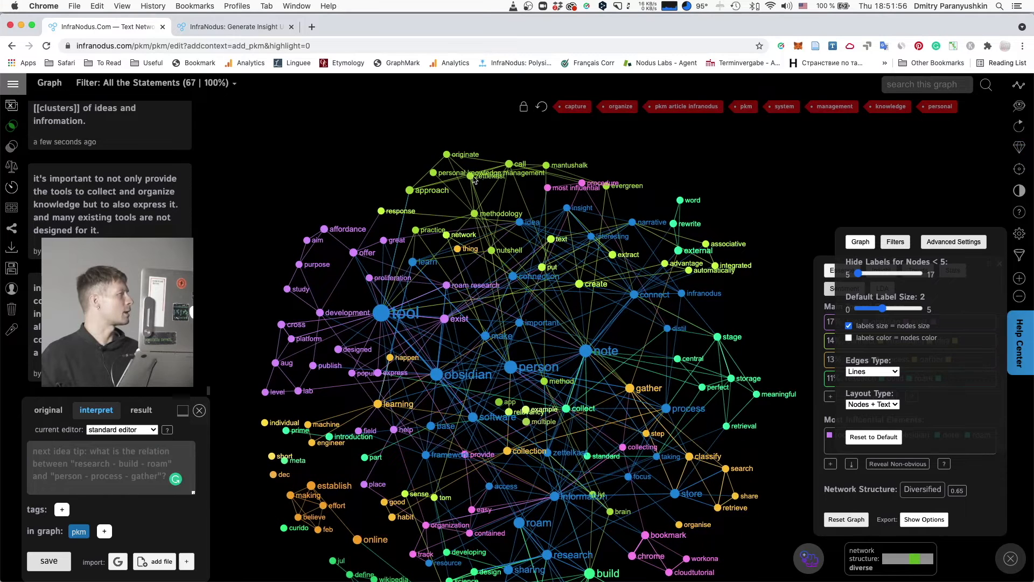
Step: Examine the "approach", "zettlekast" and "mantushalk" nodes with their connections and statements, leaving no node selected
left_click(408, 190)
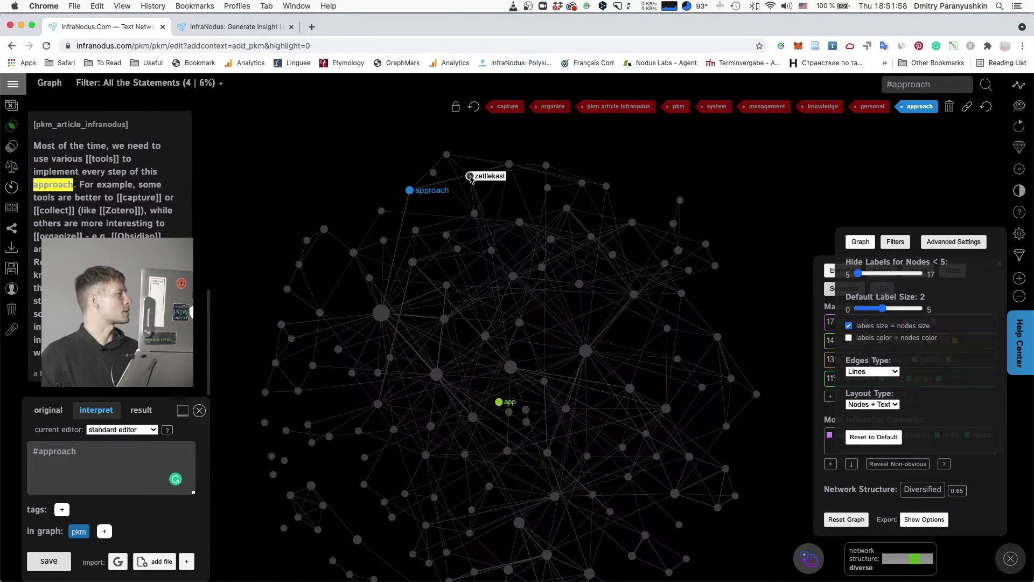
left_click(470, 177)
left_click(470, 177)
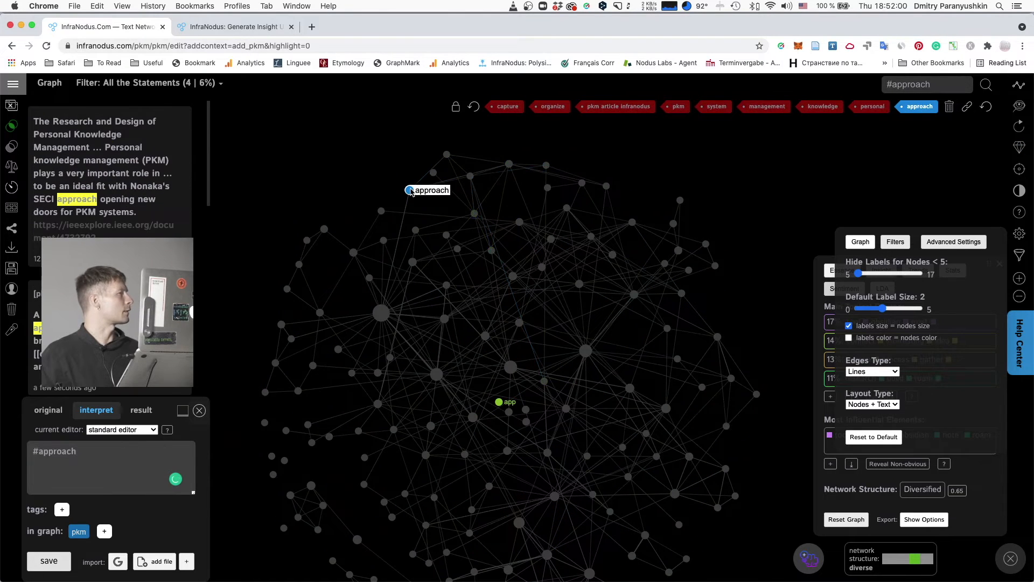
left_click(422, 190)
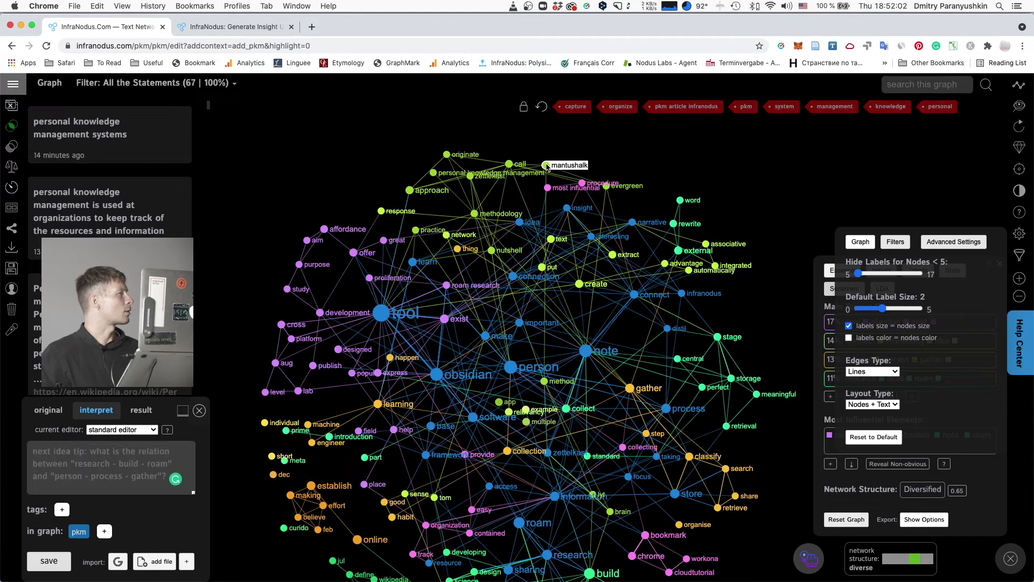
left_click(547, 166)
left_click(547, 166)
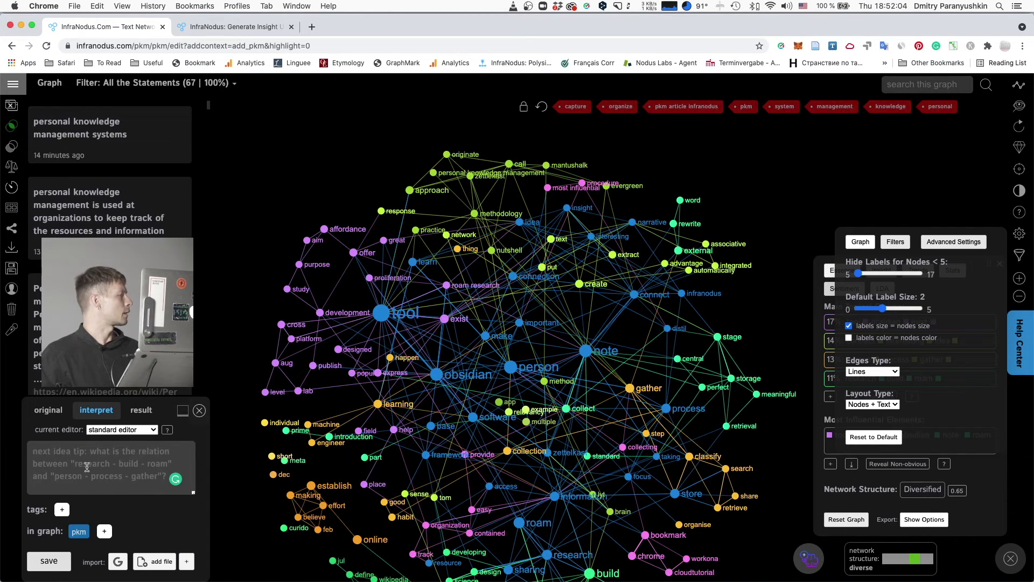
Step: Write a new statement: "a good pkm system may have different frameworks available"
type("go")
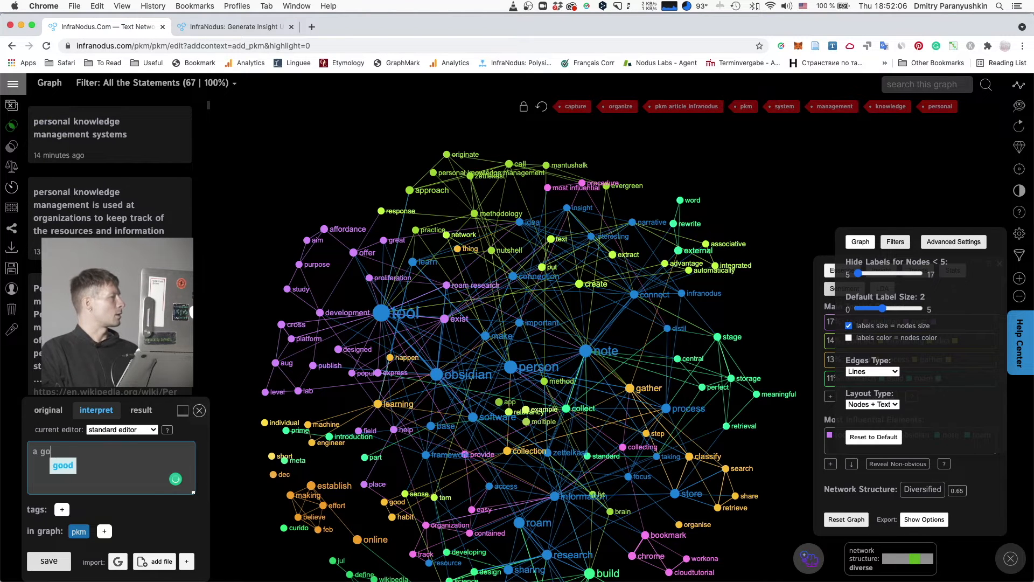
type("od pkm sys")
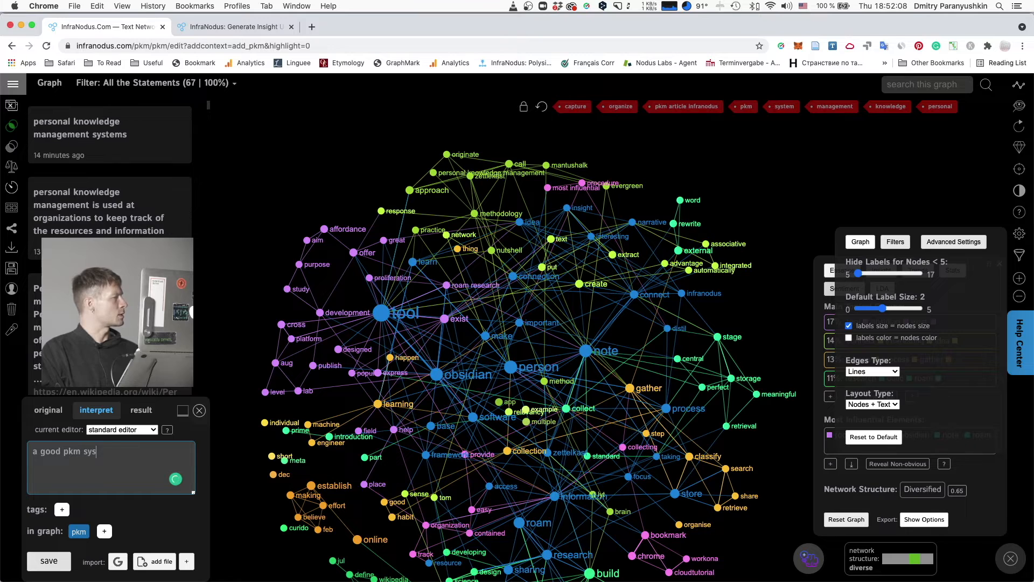
type("tem may h")
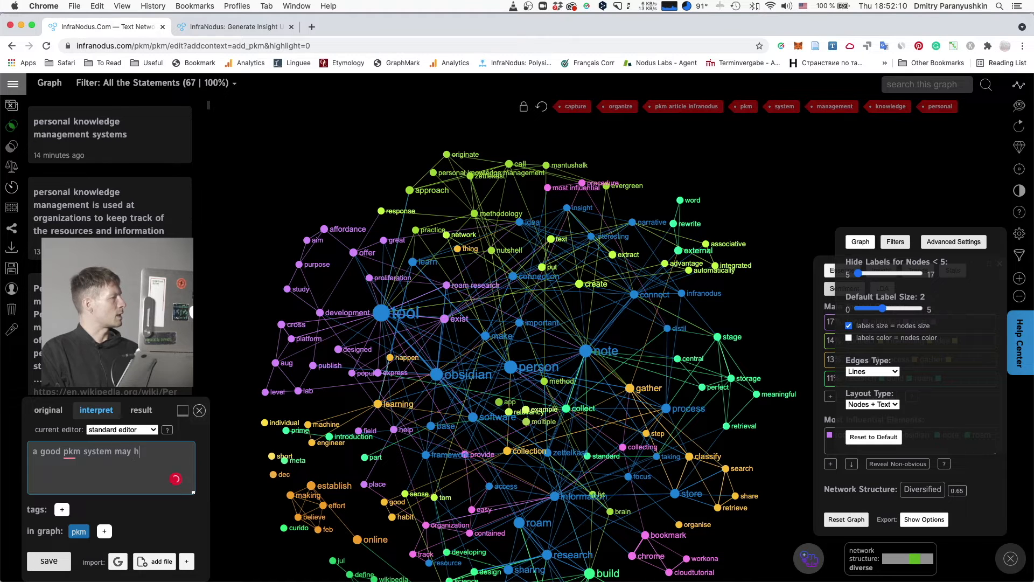
type("ave different frameworks available")
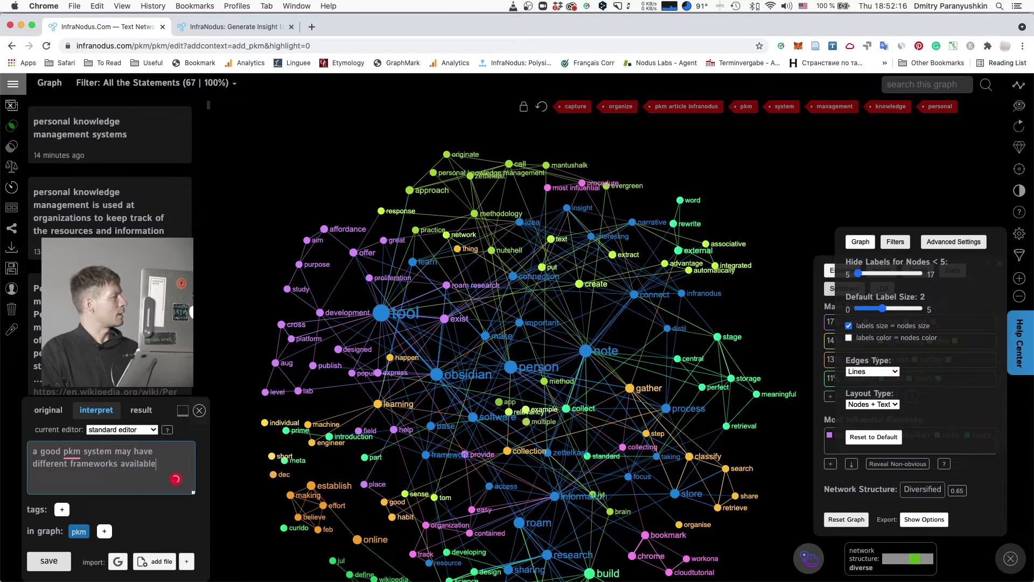
Step: Finish the statement with "(e.g. evergreen notes or code of the second brain - collect, organize, distill, express)" and save it to the pkm graph
type(" (e.g. evergreen notes o")
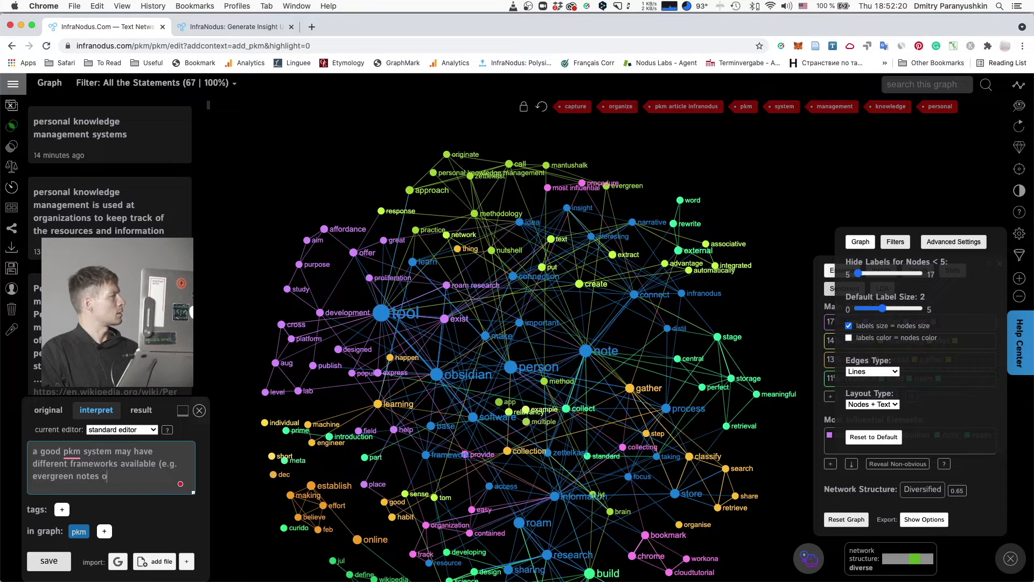
type("r code of the second brain)")
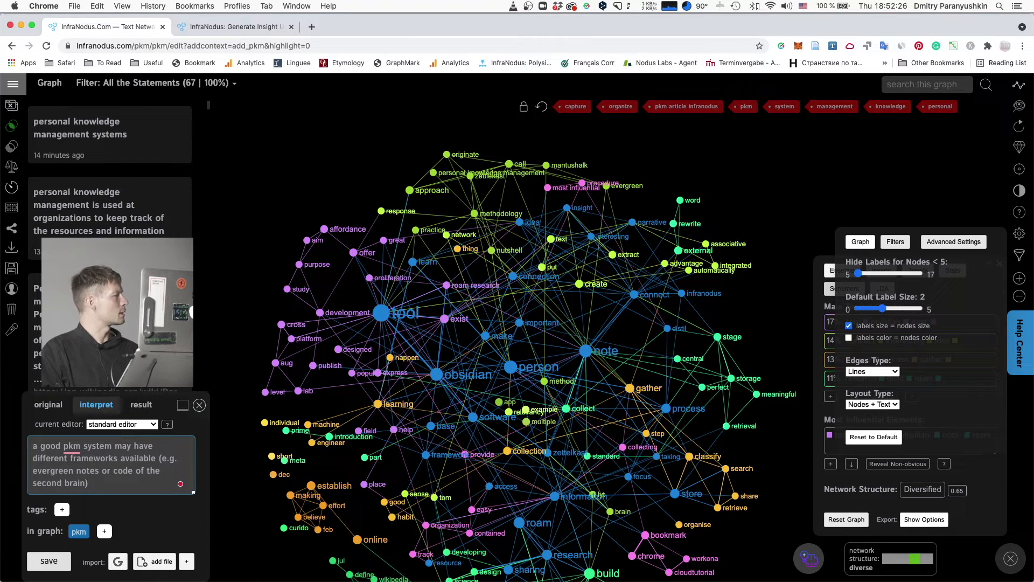
type(" - colle")
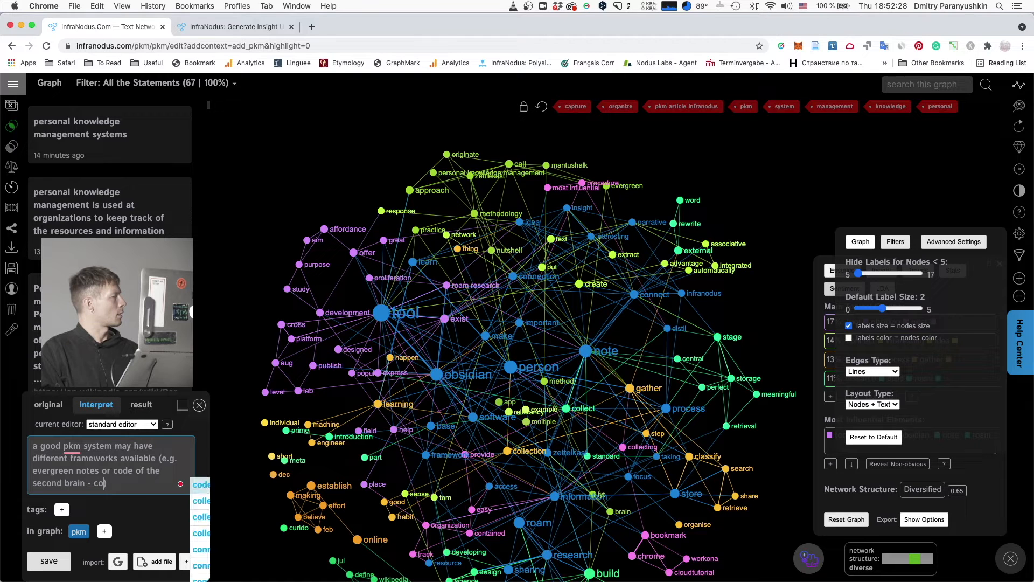
type("t, organize")
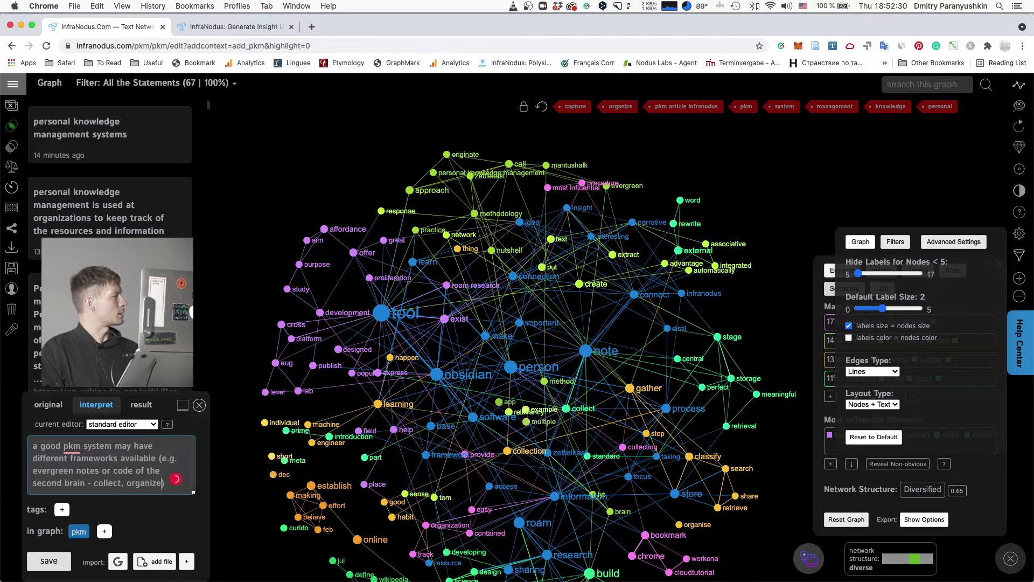
type(", distill, express")
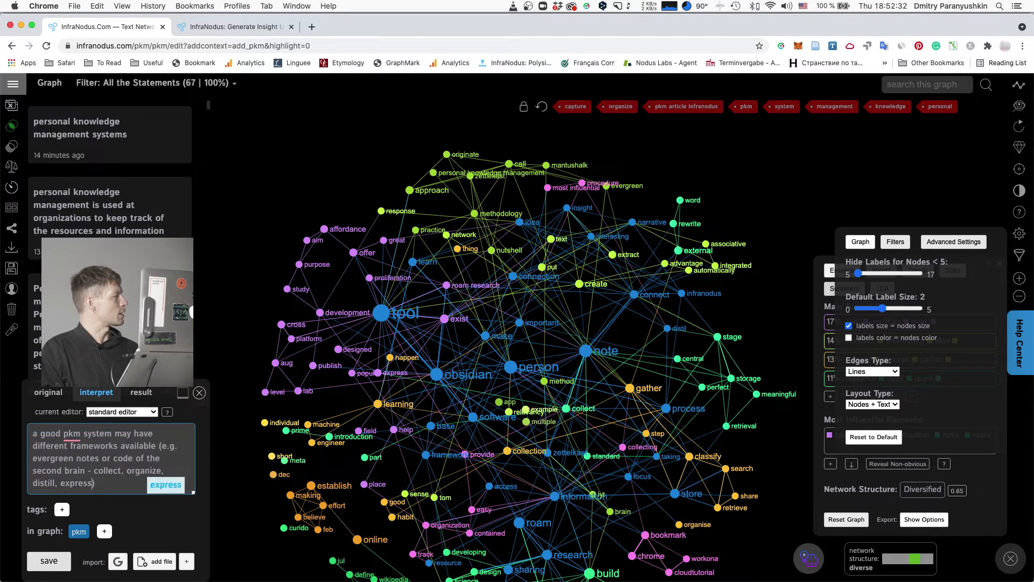
key("Return")
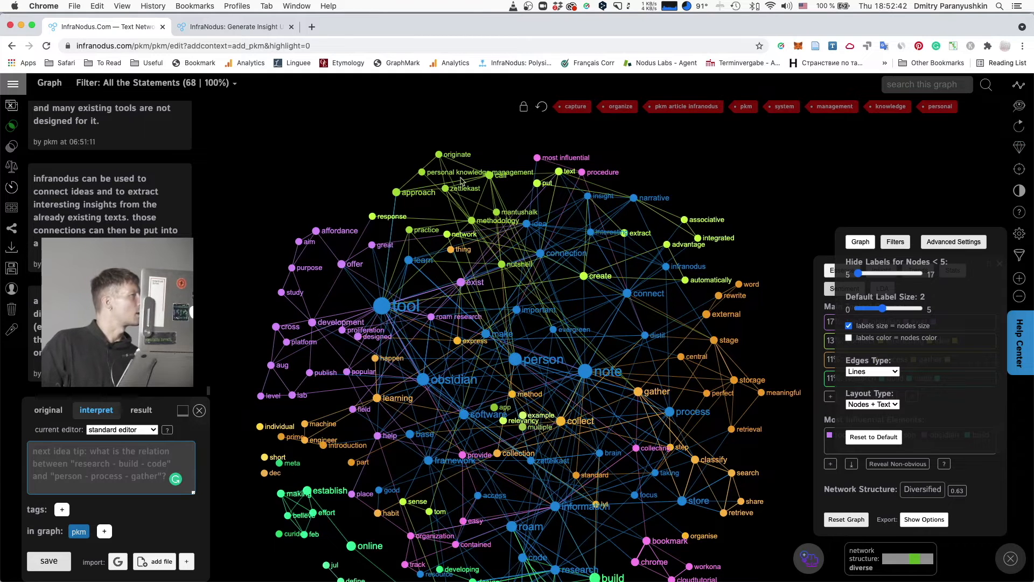
Step: Save a statement linking the "zettlekast", "mantushalk" and "methodology" nodes to the pkm graph and clear the node selection
left_click(450, 187)
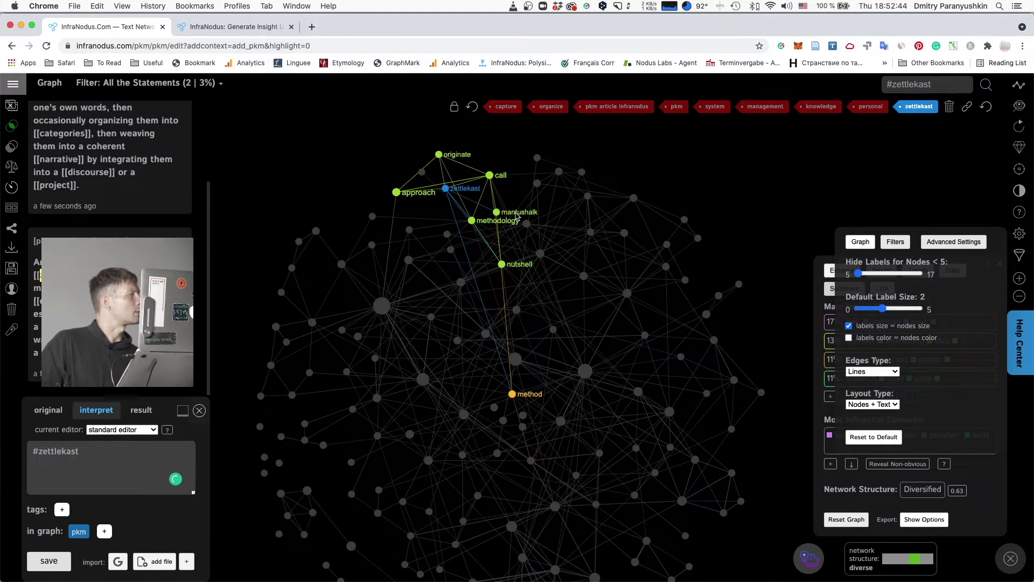
left_click(499, 213)
left_click(472, 221)
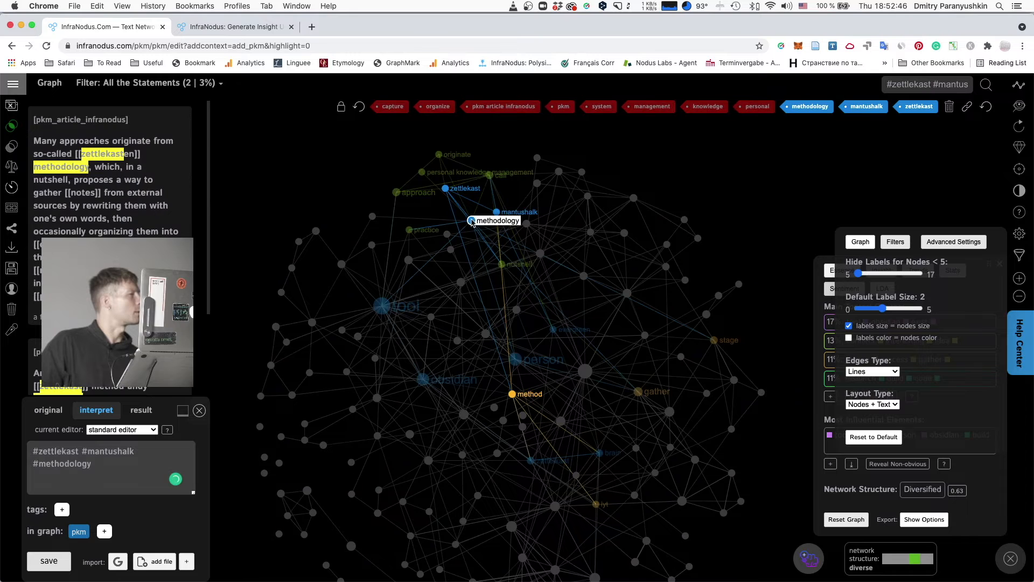
left_click(48, 561)
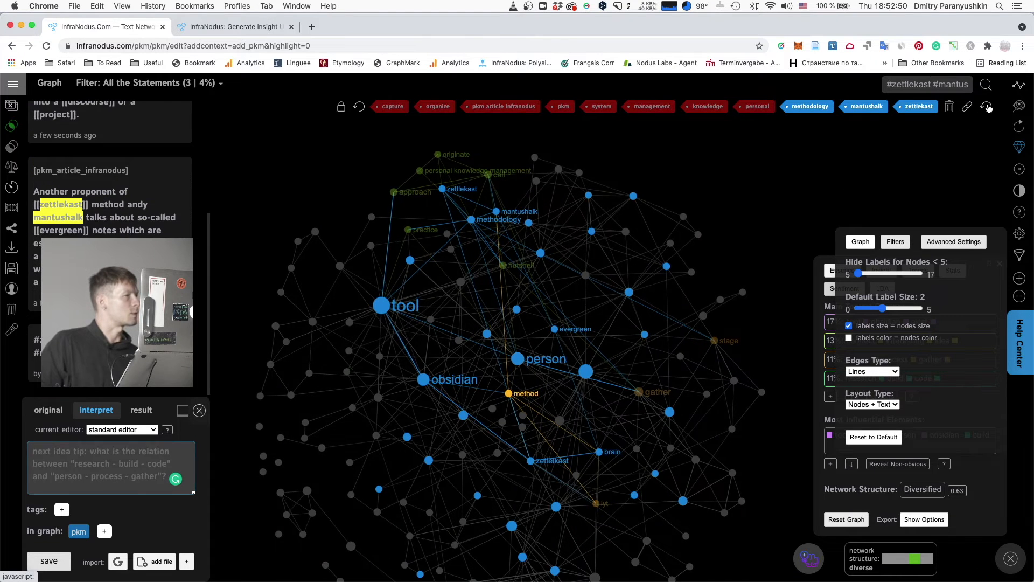
left_click(986, 106)
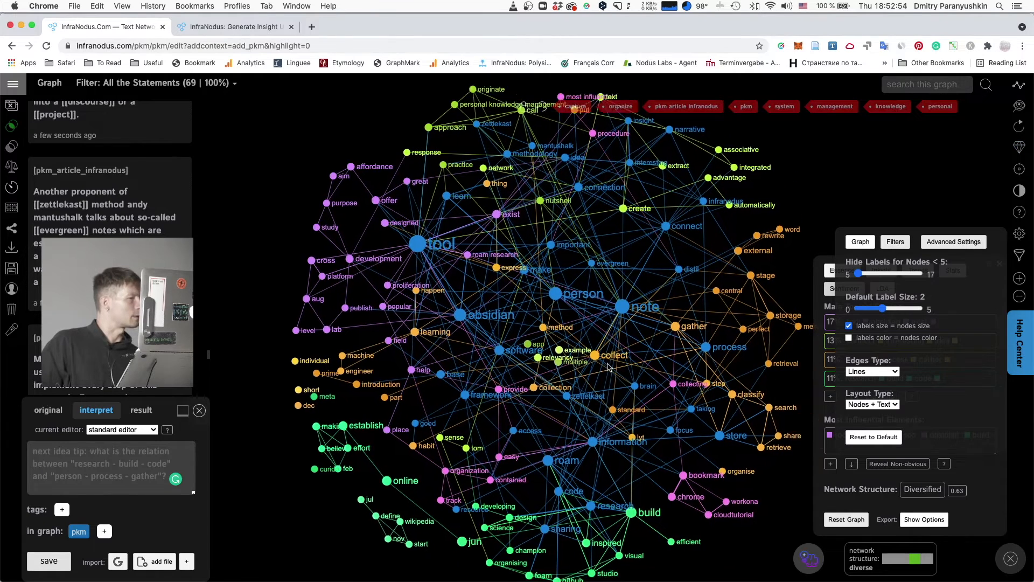
Step: Examine the "development" node with its connections and statements, leaving it deselected
left_click_drag(743, 269, 735, 296)
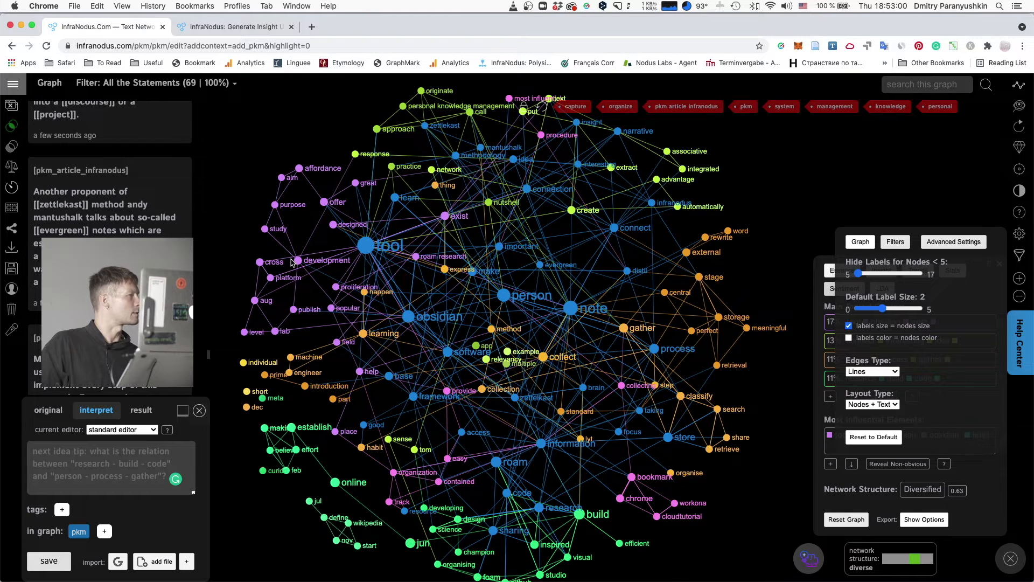
left_click(298, 261)
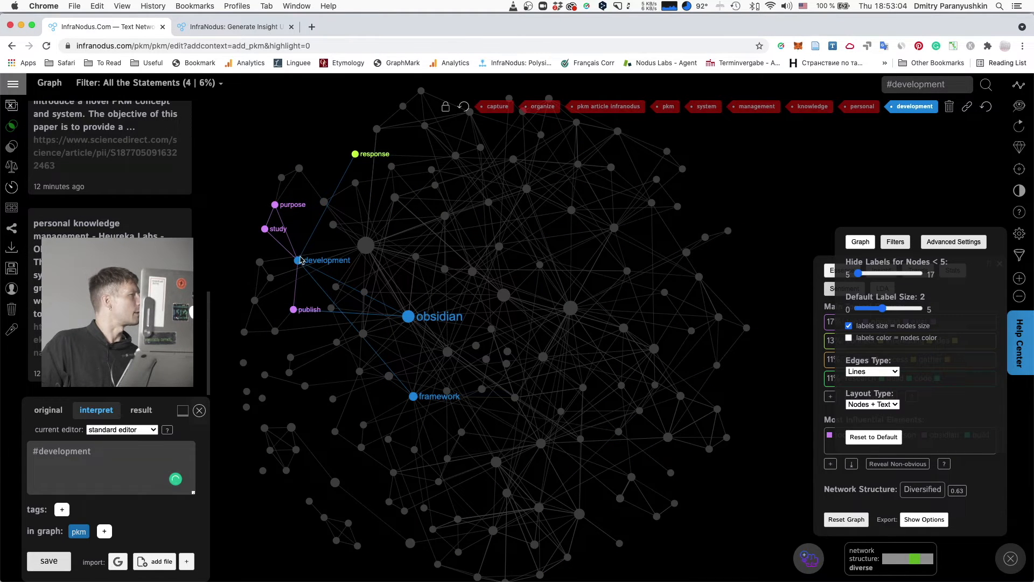
left_click(299, 261)
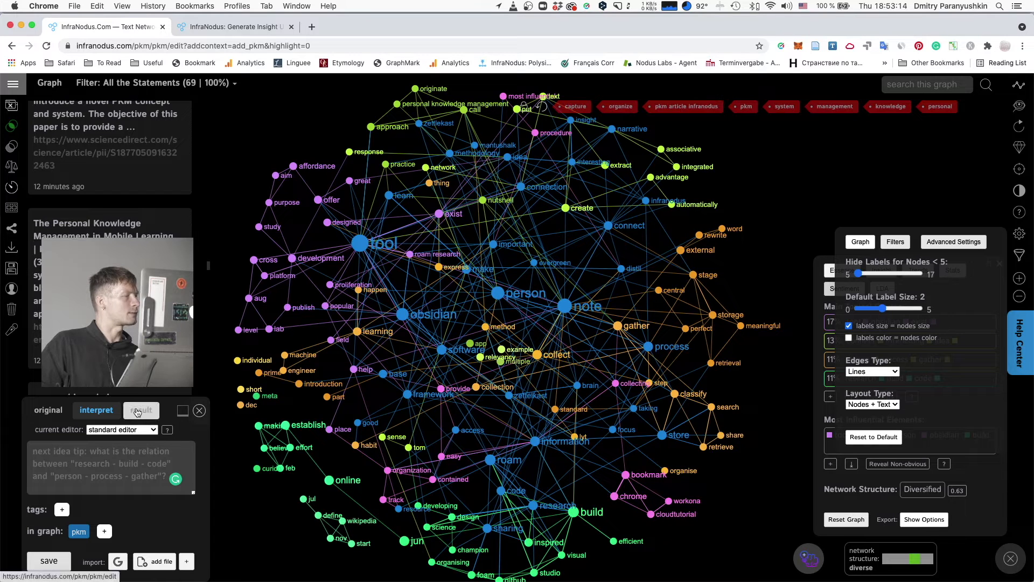
Step: Show the resulting pkm graph alone and generate questions bridging its "note, collect, express" and "information, organization, provide" clusters, dismissing the suggestions after reading
left_click(138, 412)
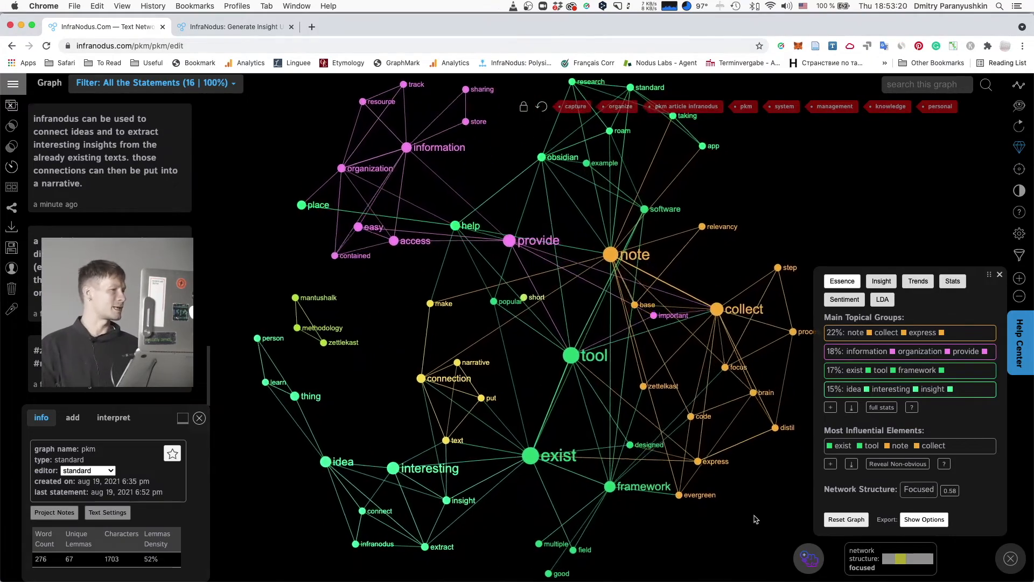
left_click(821, 558)
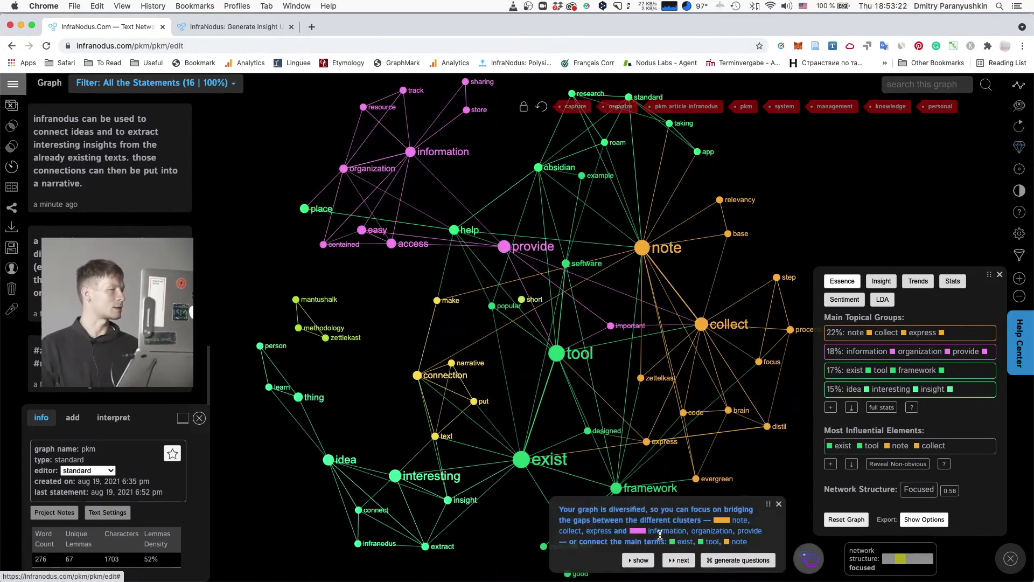
left_click(745, 561)
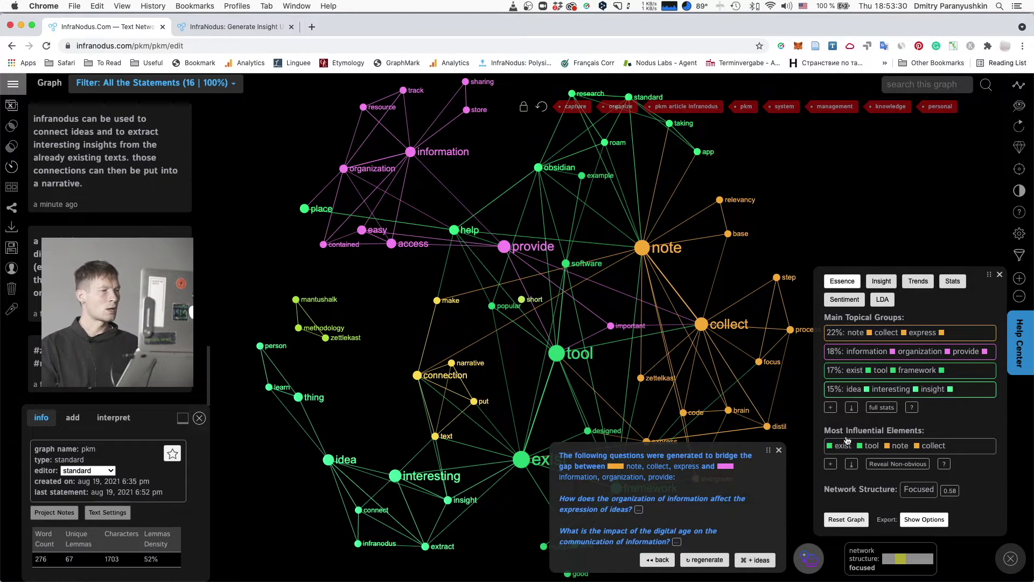
left_click(780, 451)
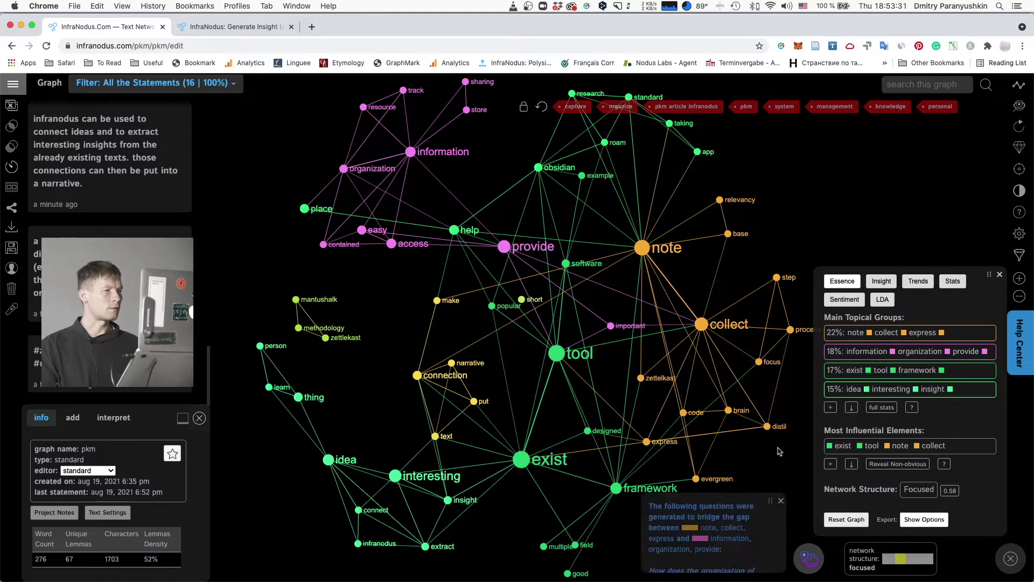
Step: Look over the resulting pkm graph and its download options, leaving the options closed
left_click(113, 419)
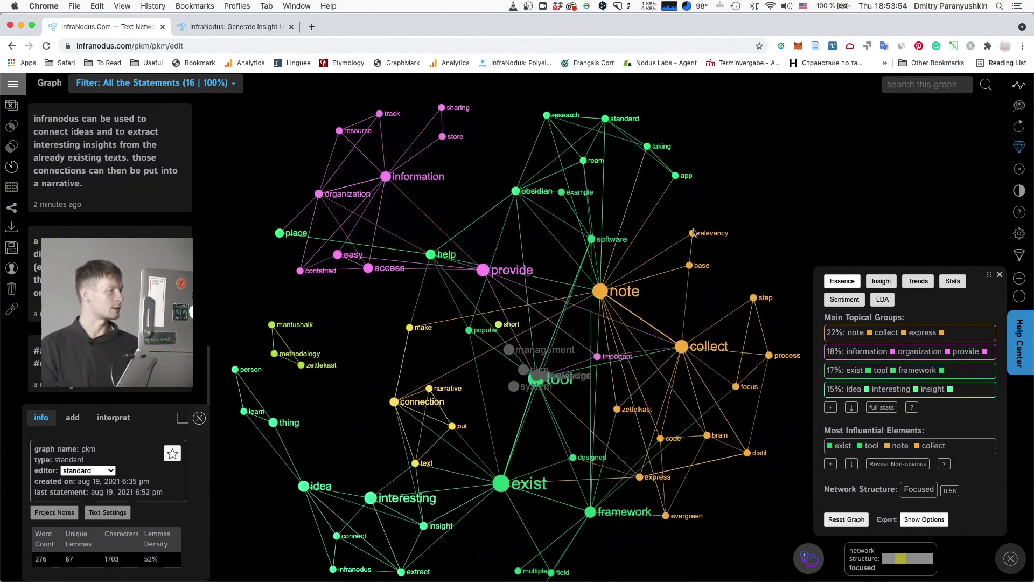
left_click_drag(602, 320, 614, 286)
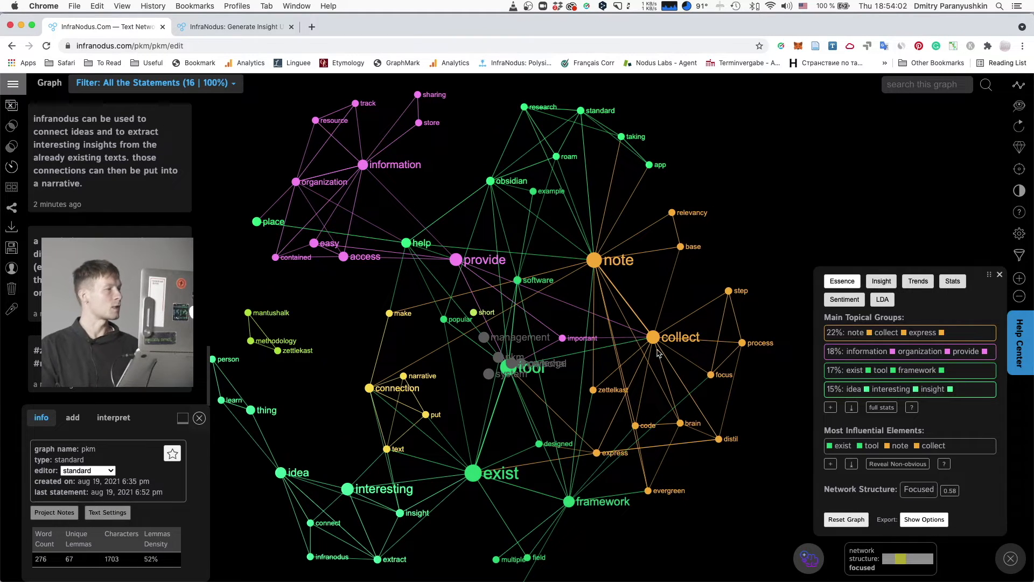
left_click(12, 227)
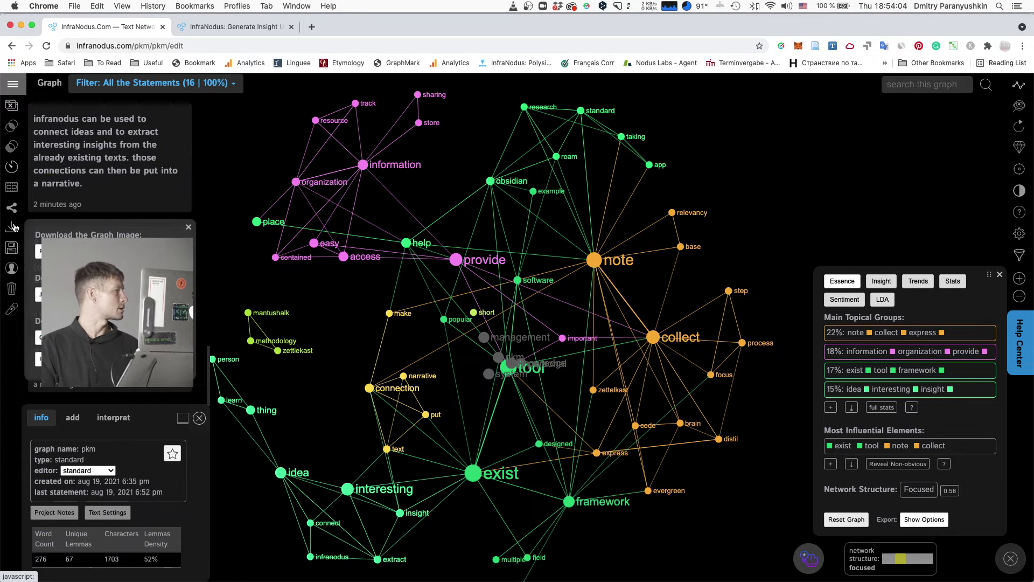
left_click(189, 229)
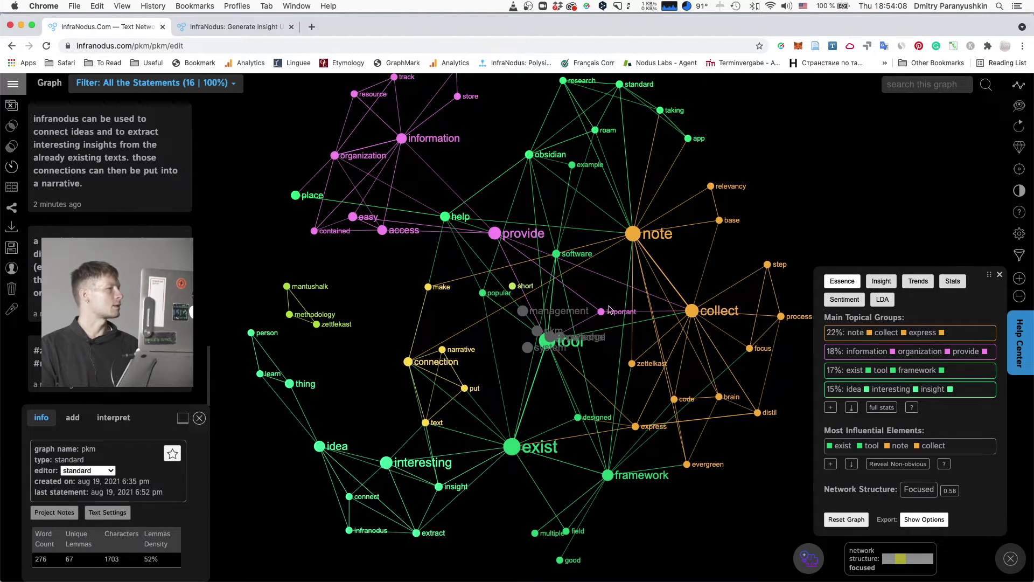
left_click_drag(702, 277, 656, 306)
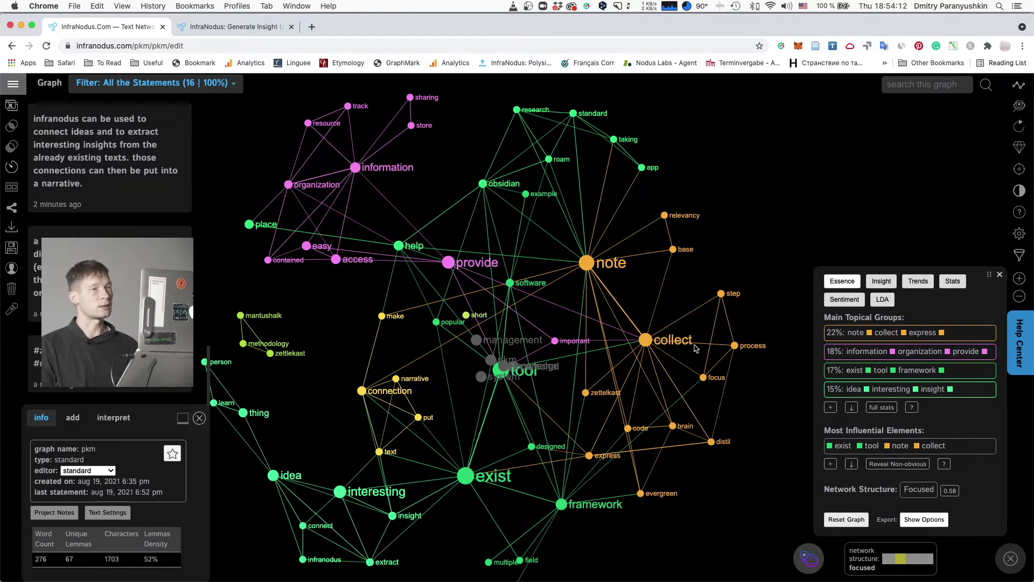
Step: Merge the "collect" and "note" nodes into one node named "collecting_notes"
left_click(646, 340)
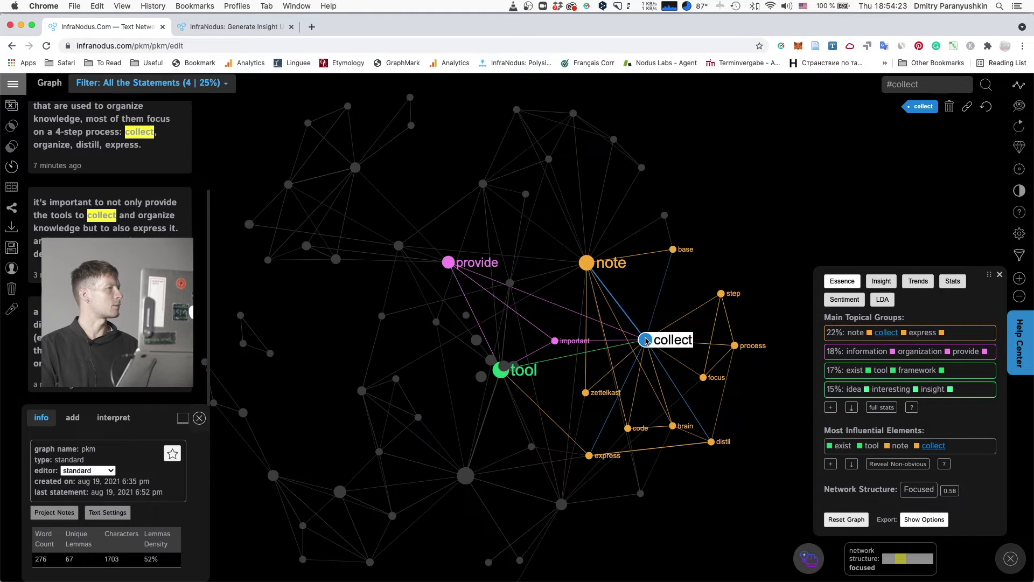
left_click(586, 263)
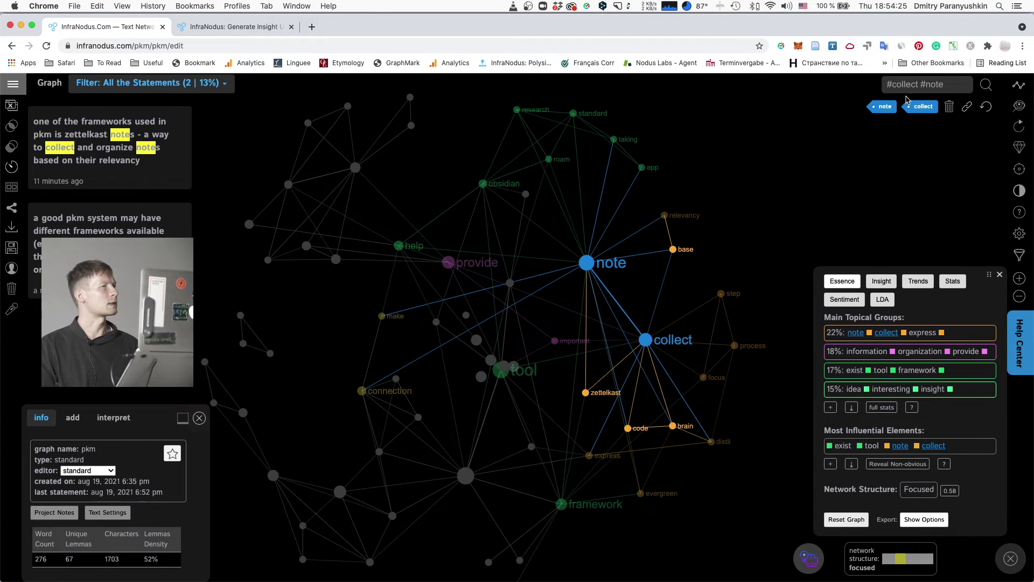
left_click(968, 110)
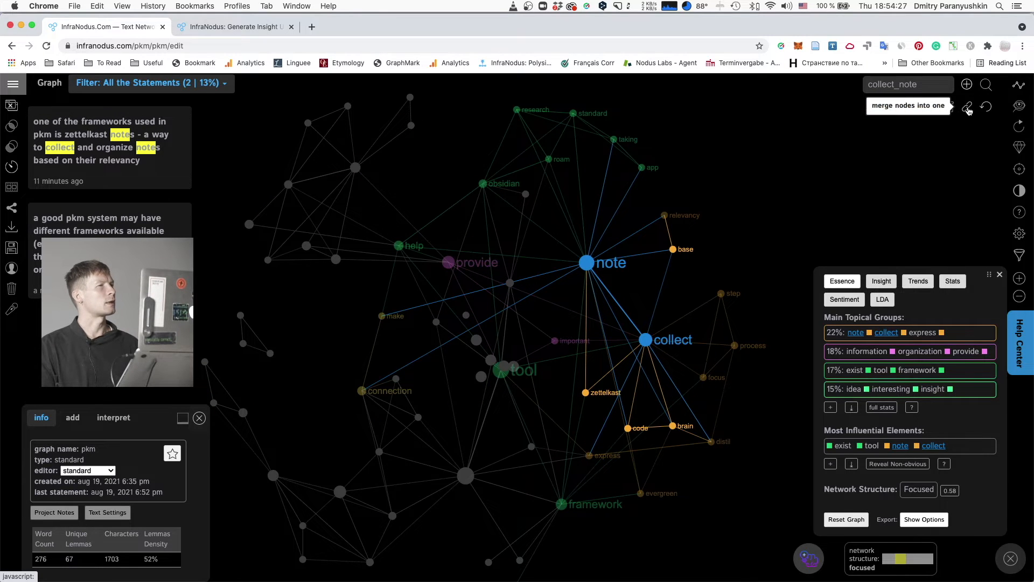
left_click(894, 84)
type("ing")
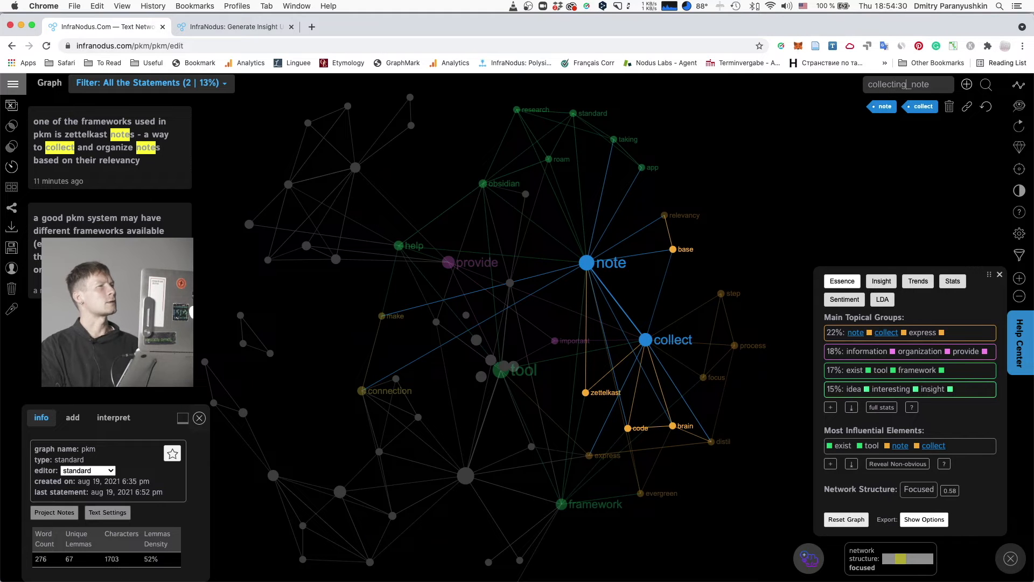
left_click(967, 85)
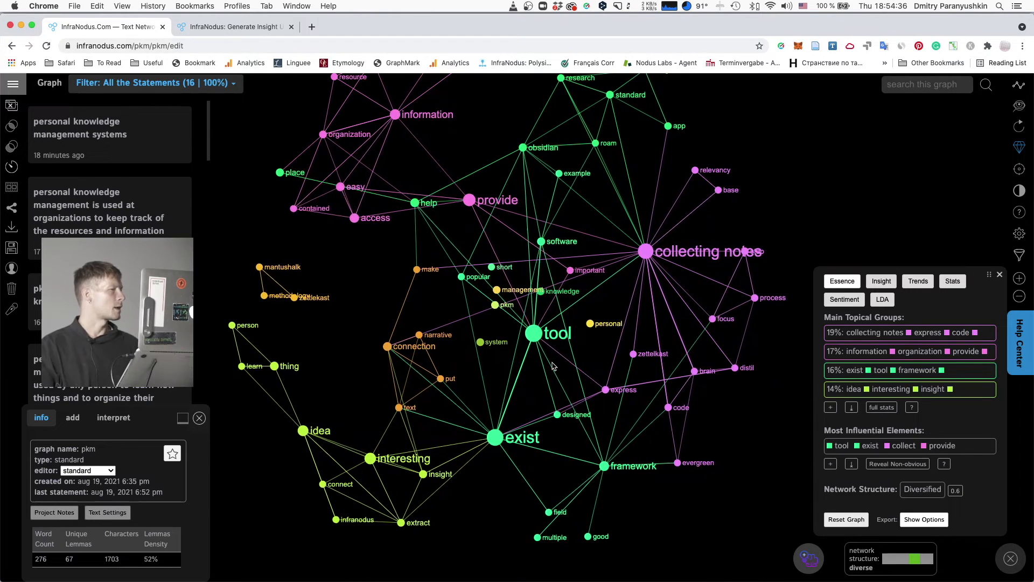
Step: Merge the "software", "tool" and "exist" nodes into one node named "software tools"
left_click(540, 242)
left_click(532, 336)
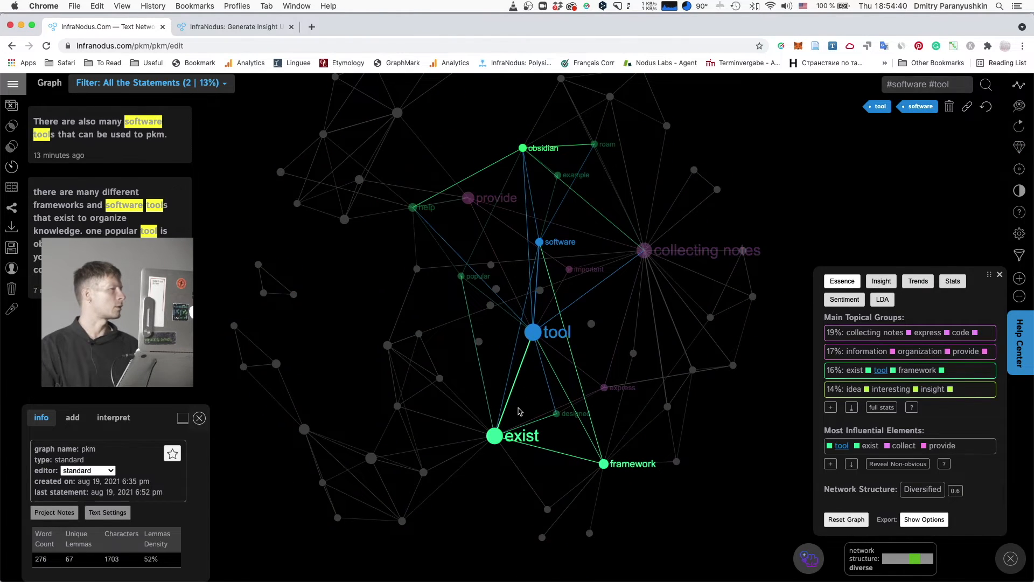
left_click(496, 438)
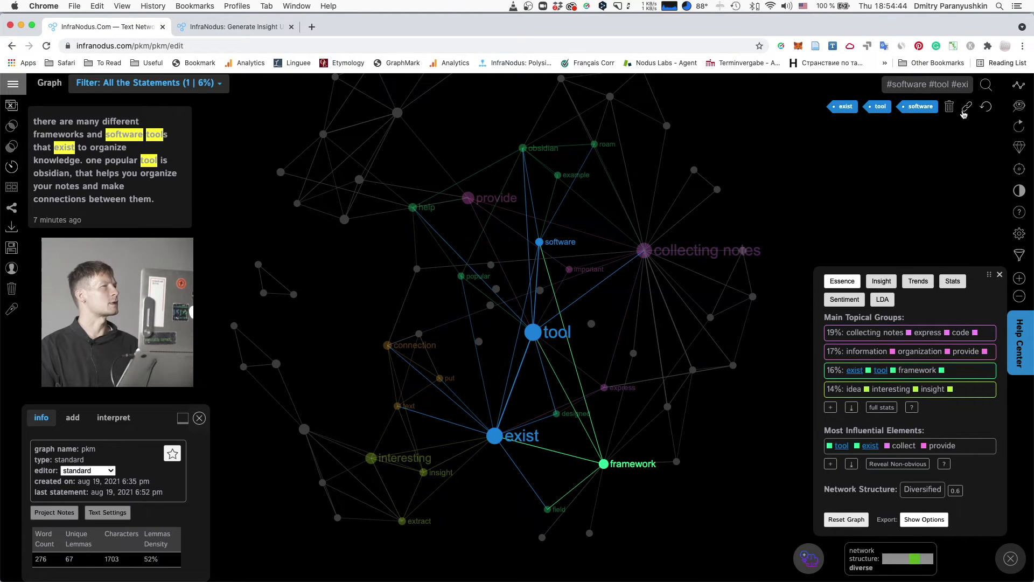
left_click(917, 86)
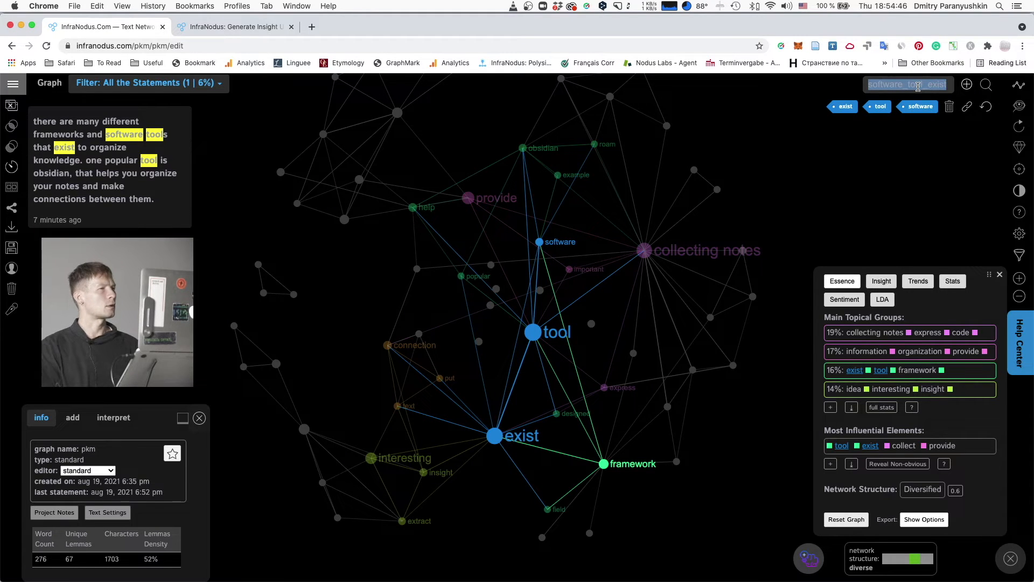
type("sof")
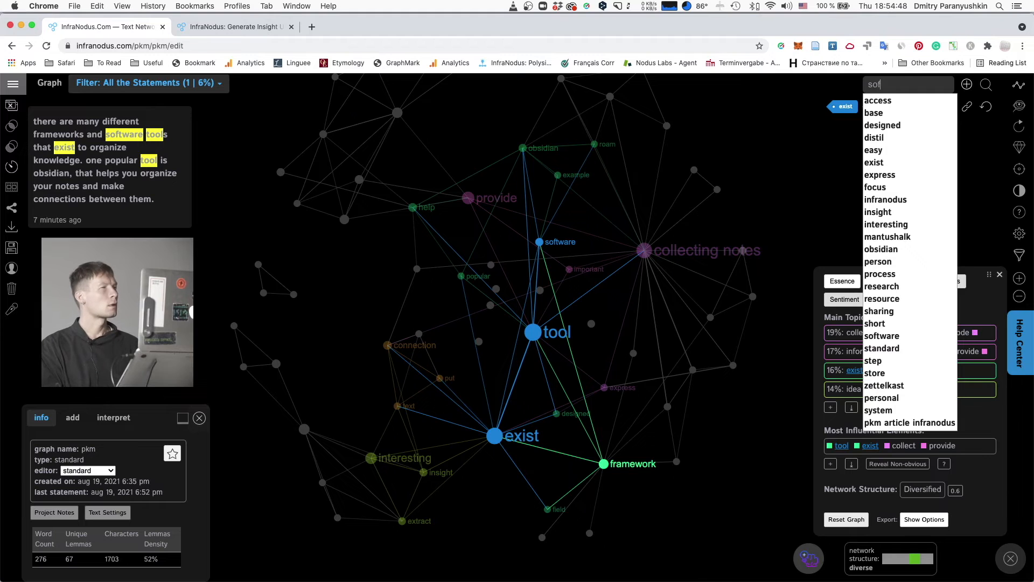
key("Return")
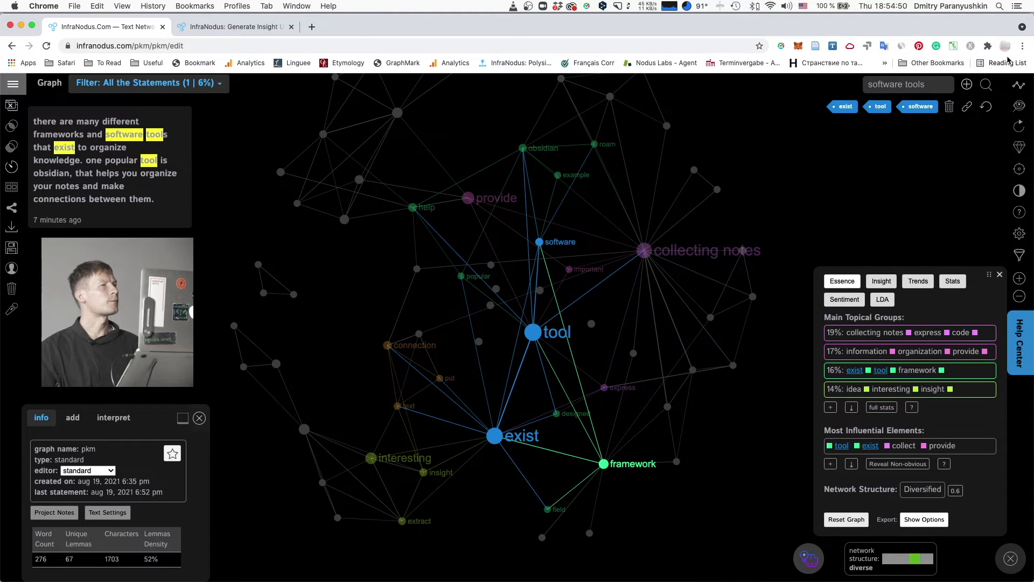
left_click(968, 85)
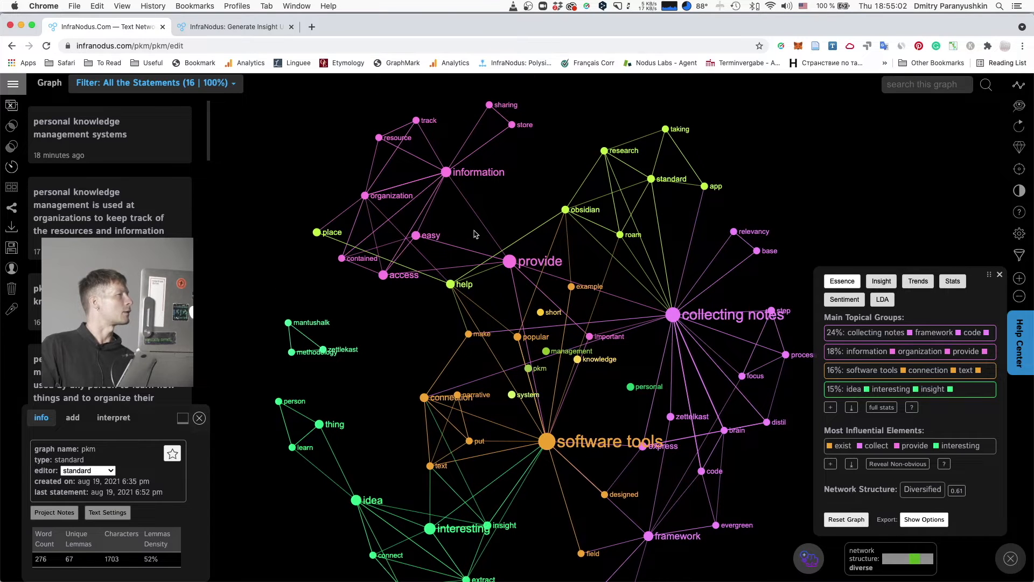
Step: Merge the "interesting" and "idea" nodes into one node named "generating ideas"
left_click_drag(448, 339, 426, 313)
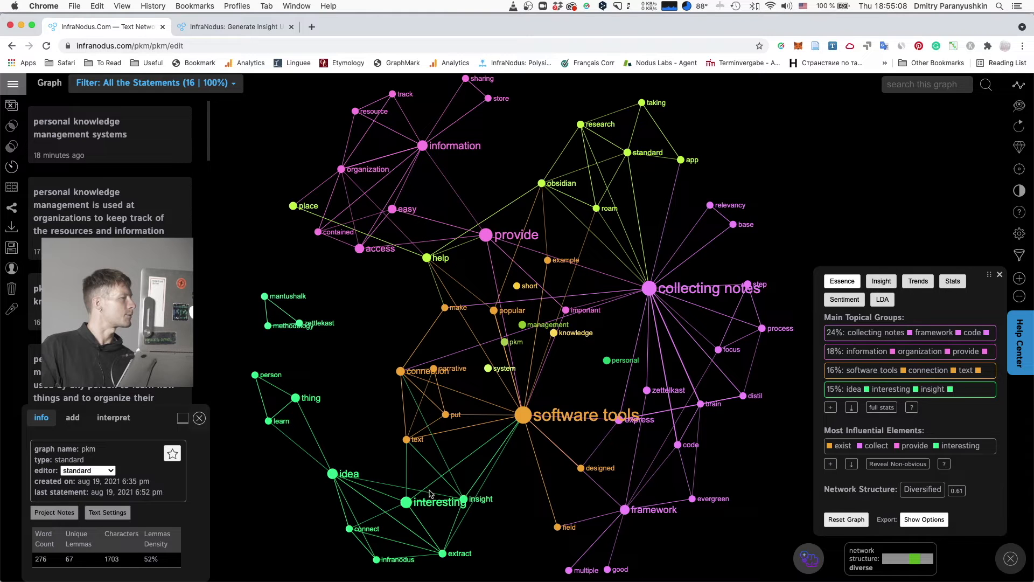
left_click(405, 502)
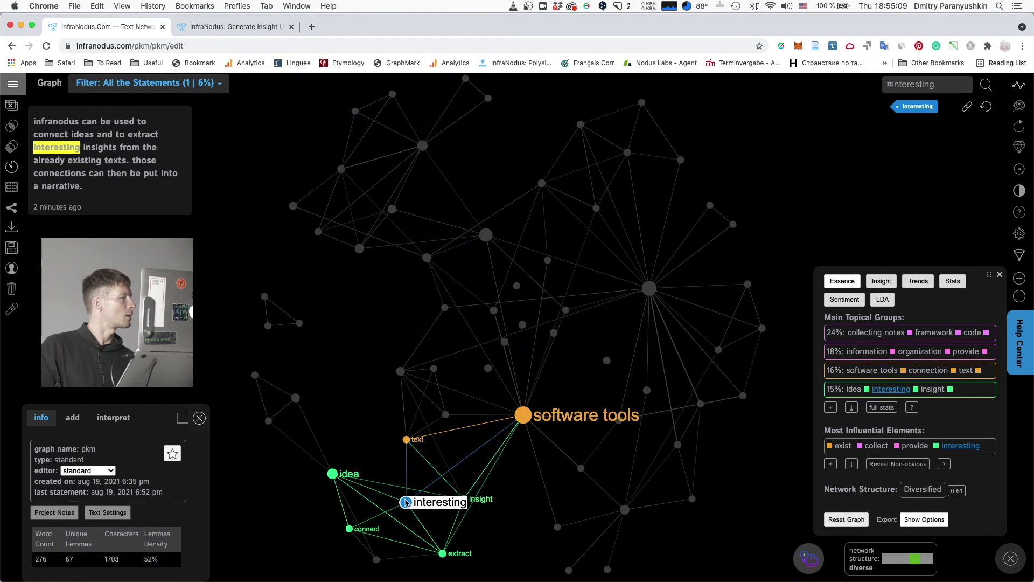
left_click(333, 475)
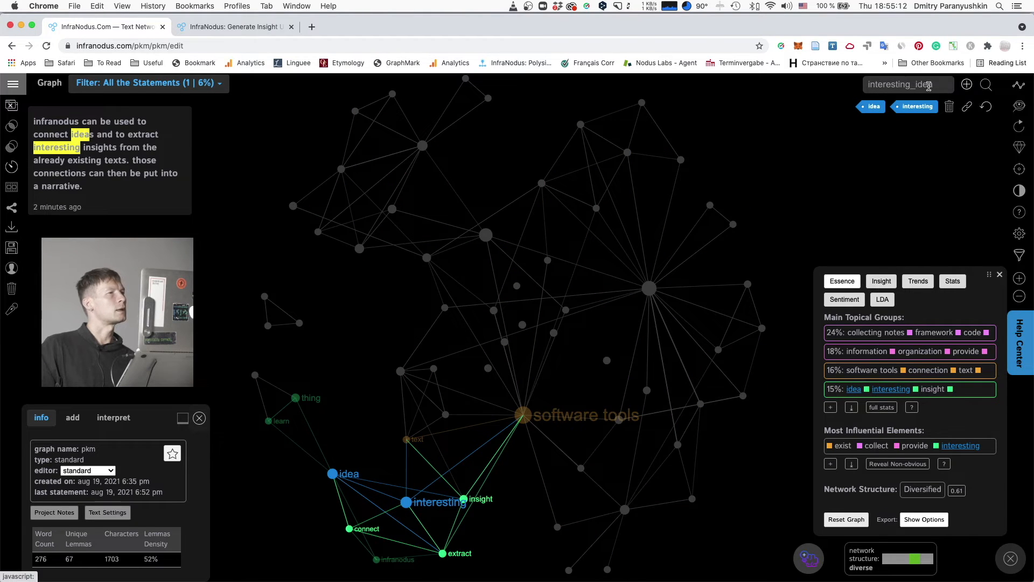
key("super+a")
type("ge")
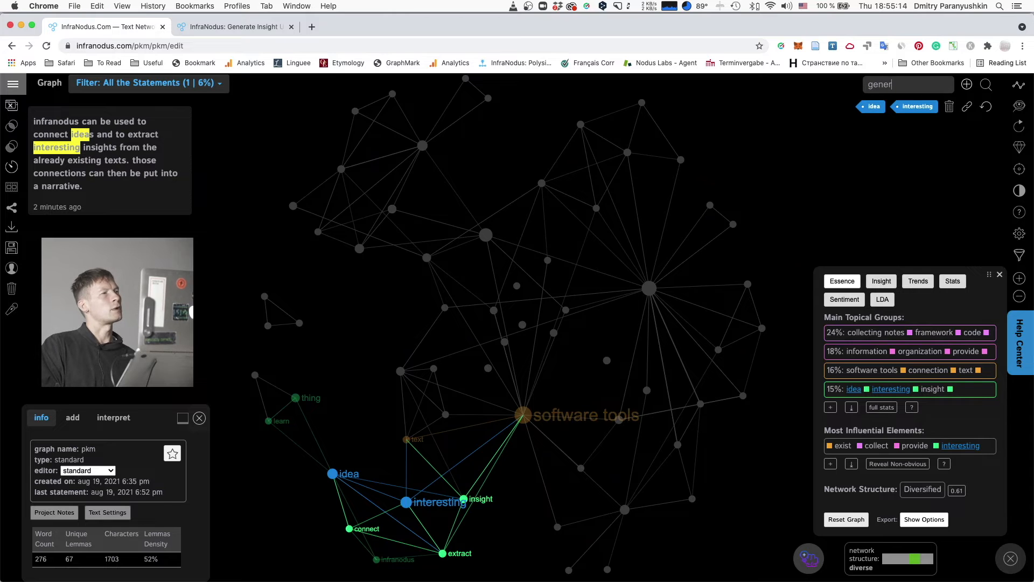
type("nerating ideas")
left_click(967, 85)
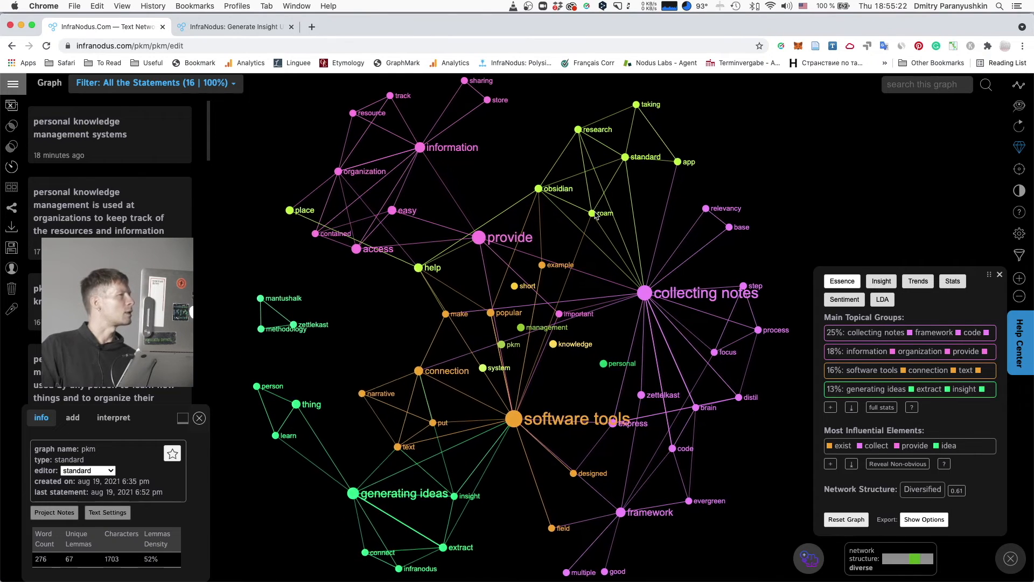
Step: Merge the "roam", "obsidian" and "research" nodes into one node named "pkm tools"
left_click(594, 214)
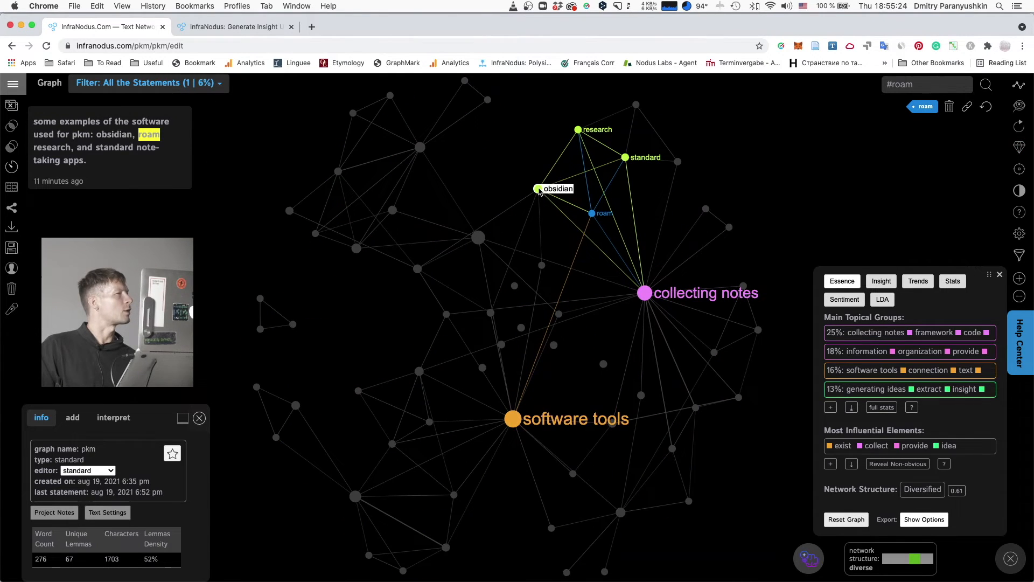
left_click(538, 190)
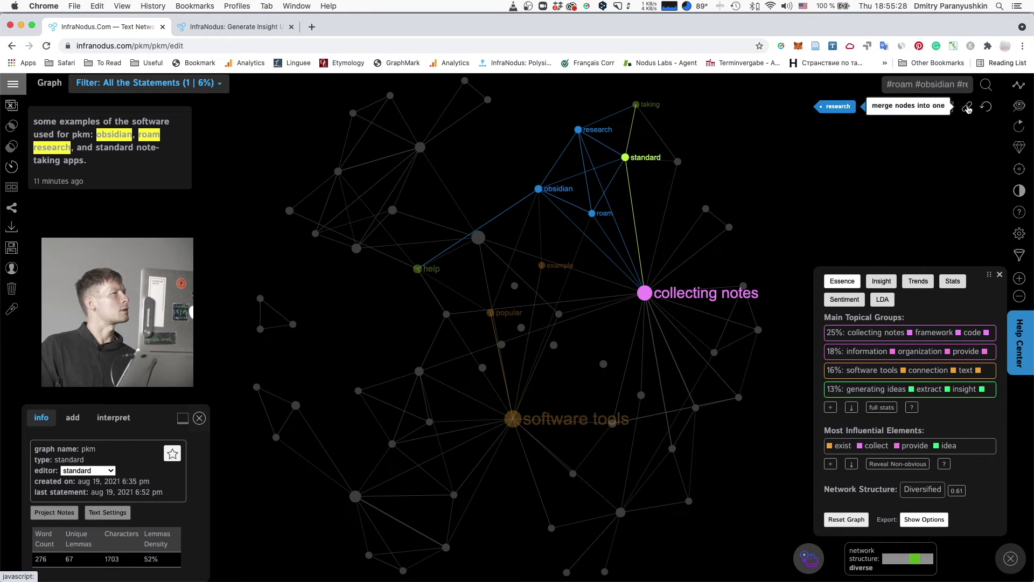
left_click(968, 109)
double_click(926, 84)
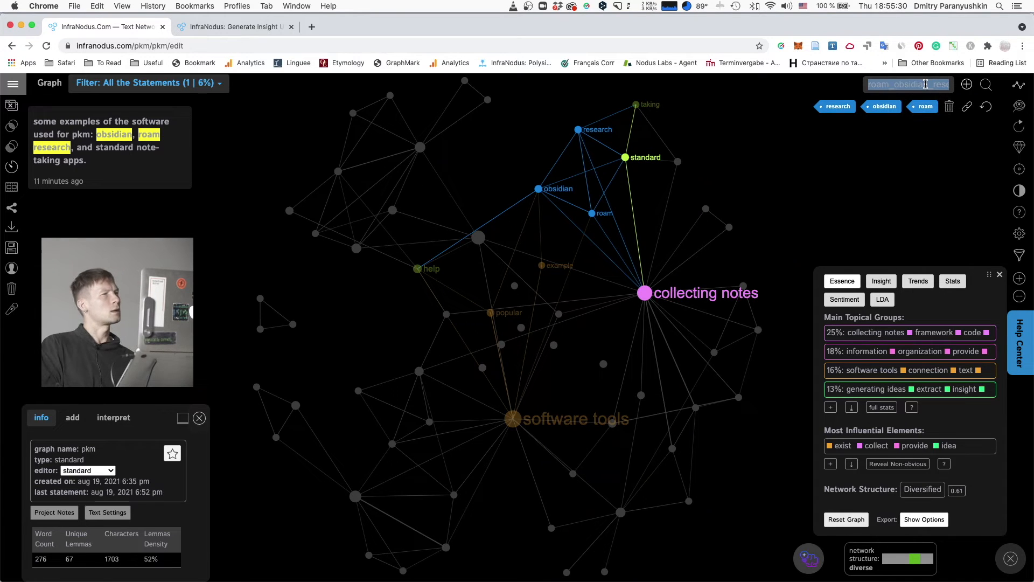
type("pkm tools")
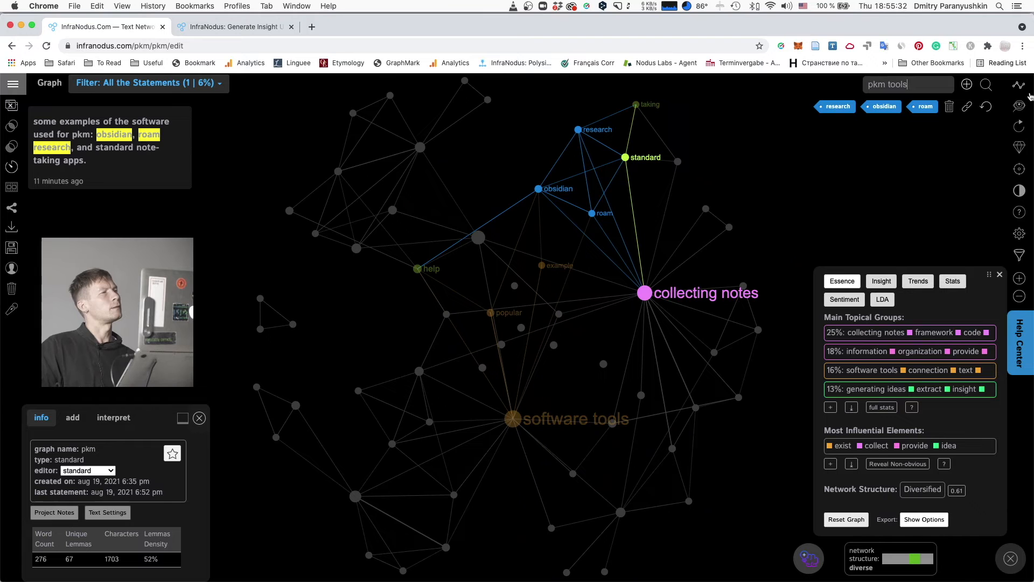
left_click(968, 84)
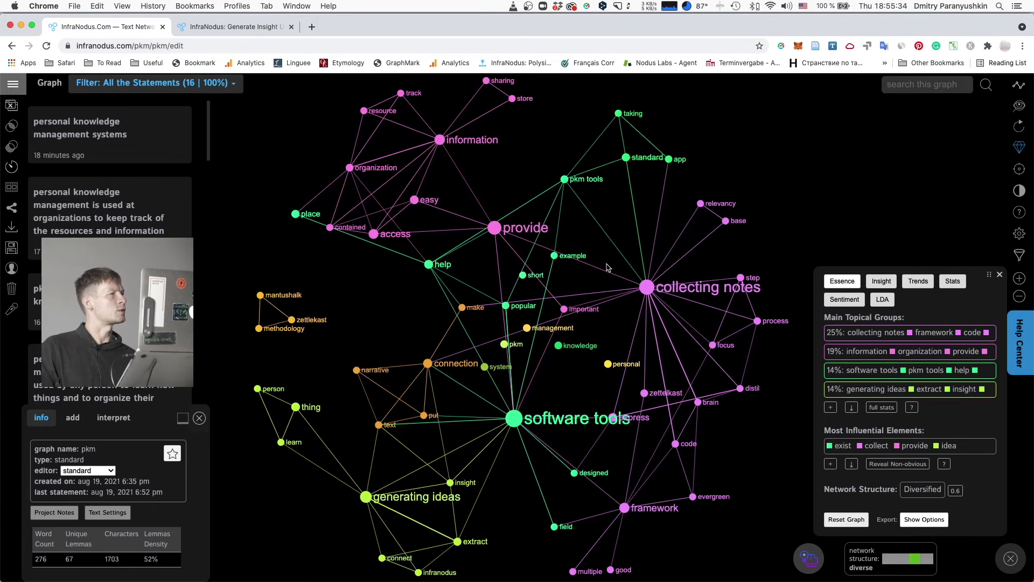
Step: Merge the "information" and "organization" nodes into one node named "organizational knowledge"
left_click_drag(514, 192, 547, 218)
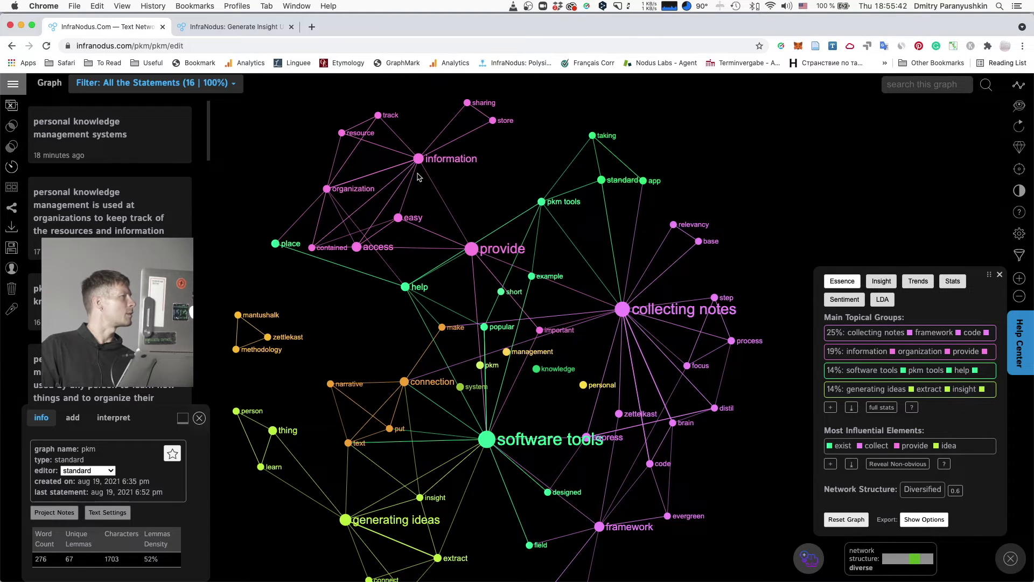
left_click(327, 189)
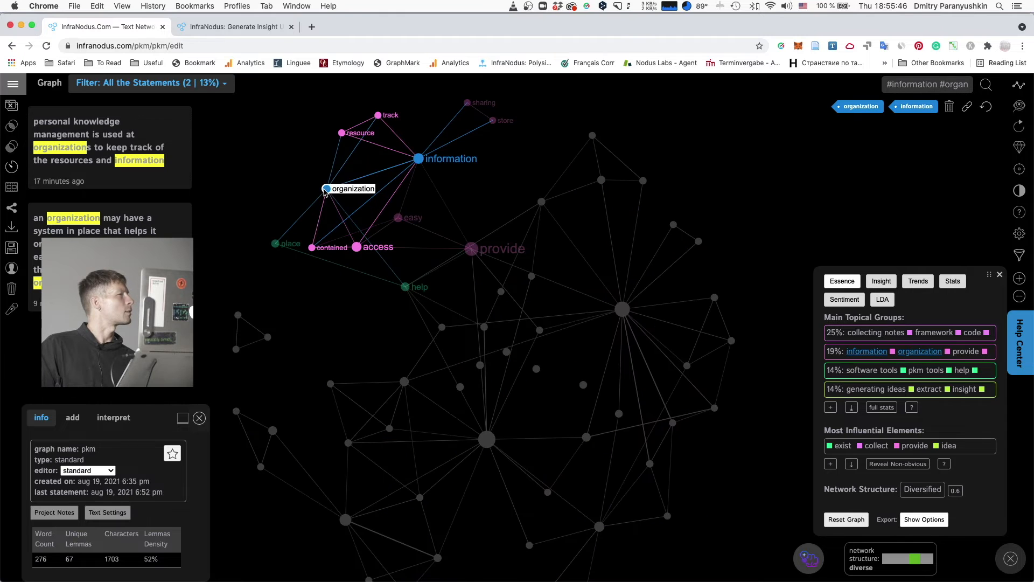
left_click(967, 107)
double_click(934, 86)
type("organizational")
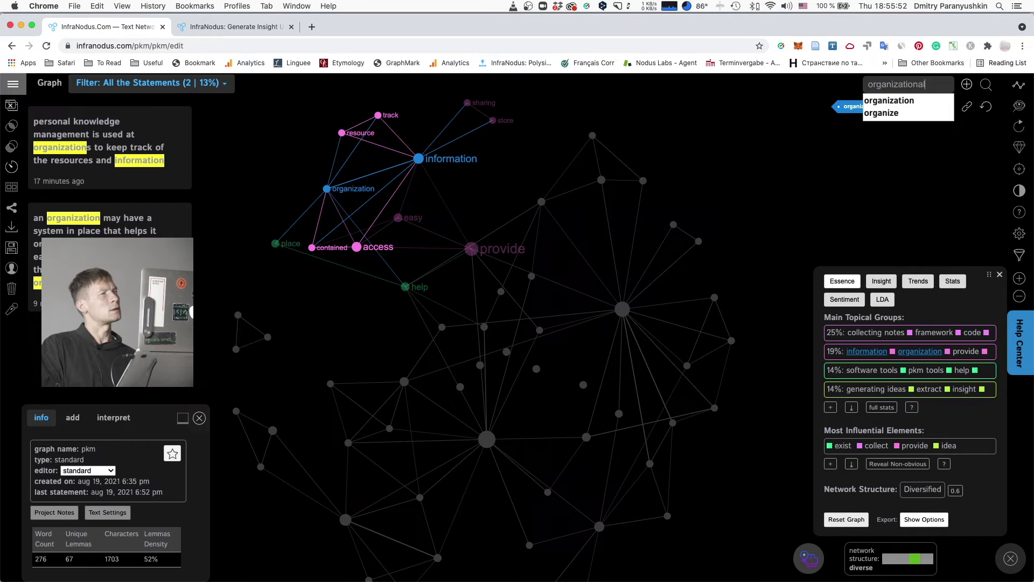
type(" knowledge")
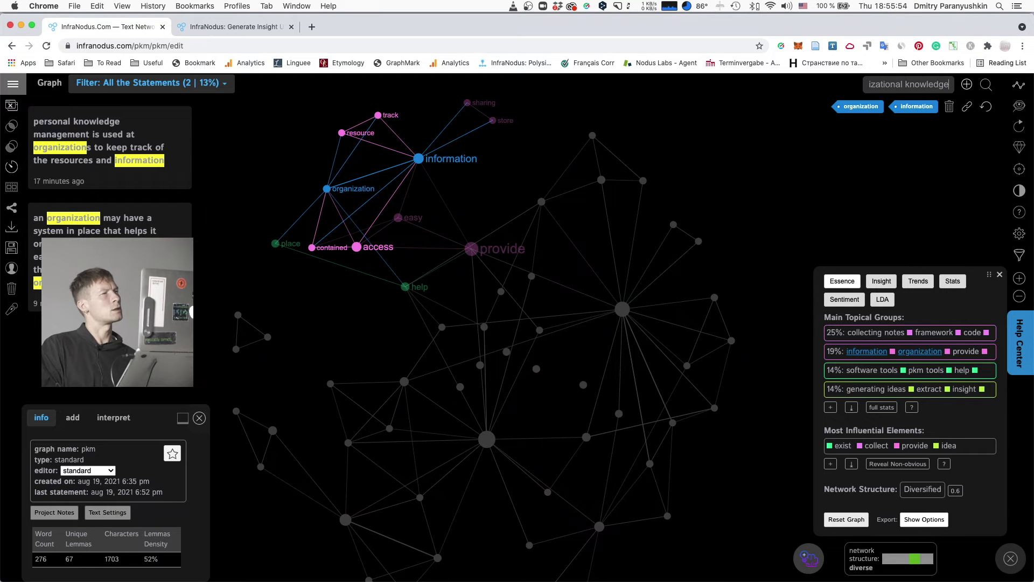
left_click(968, 85)
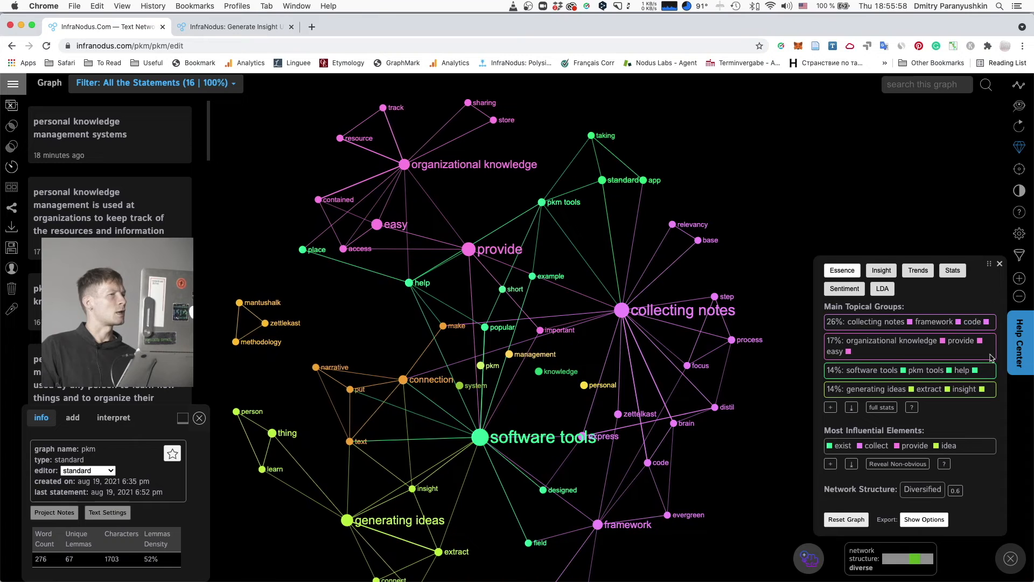
Step: Review the main topical groups of the merged graph one by one, including collecting notes, organizational knowledge, software tools and generating ideas
left_click(1016, 563)
left_click(1017, 563)
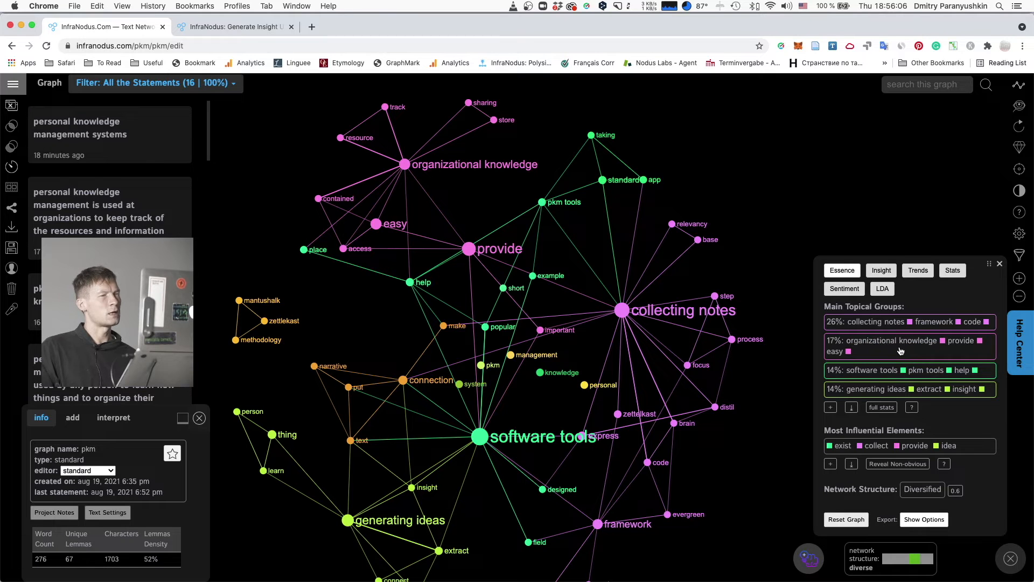
left_click(925, 357)
left_click(926, 356)
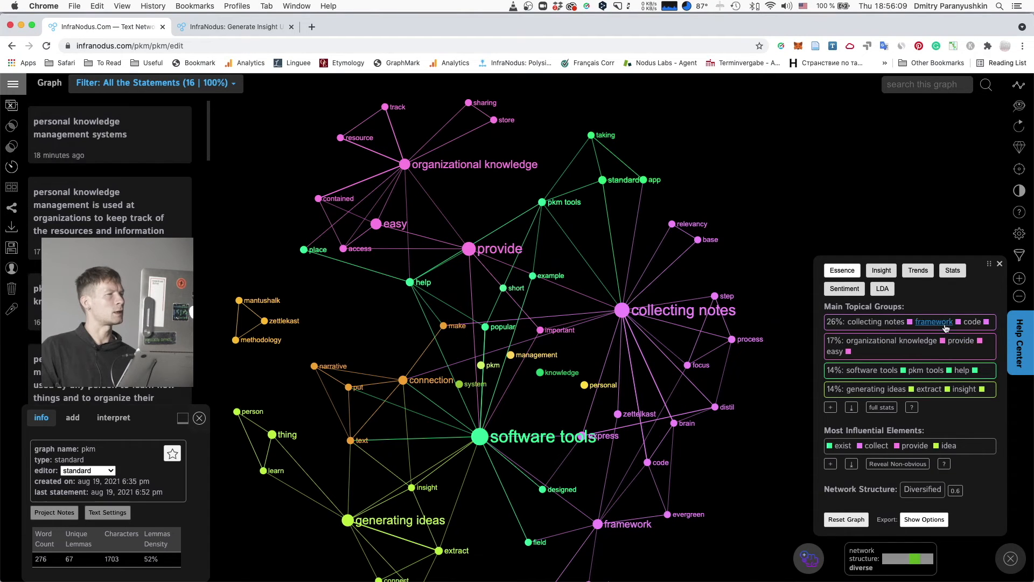
left_click(888, 320)
left_click(888, 320)
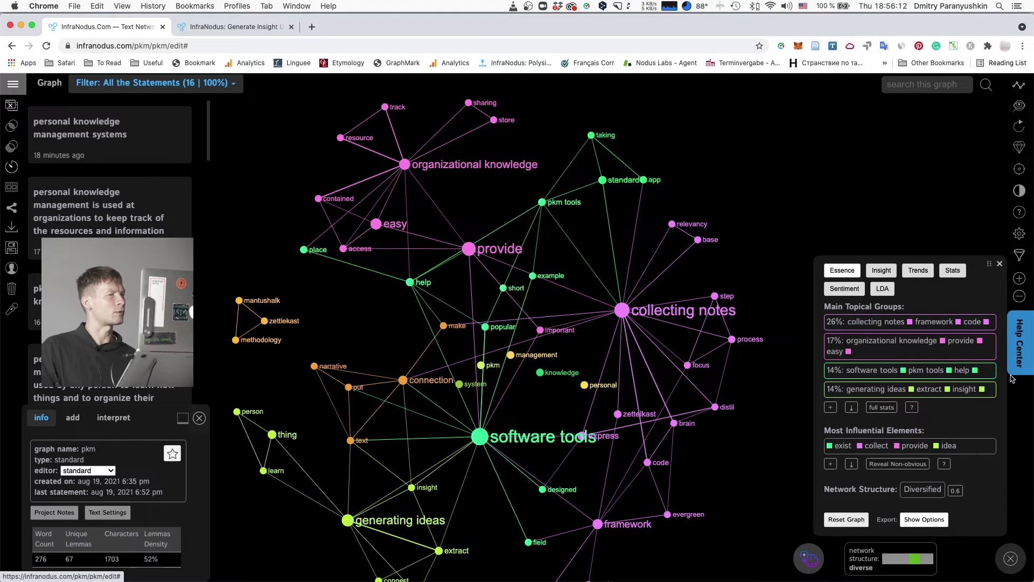
left_click(991, 376)
left_click(989, 379)
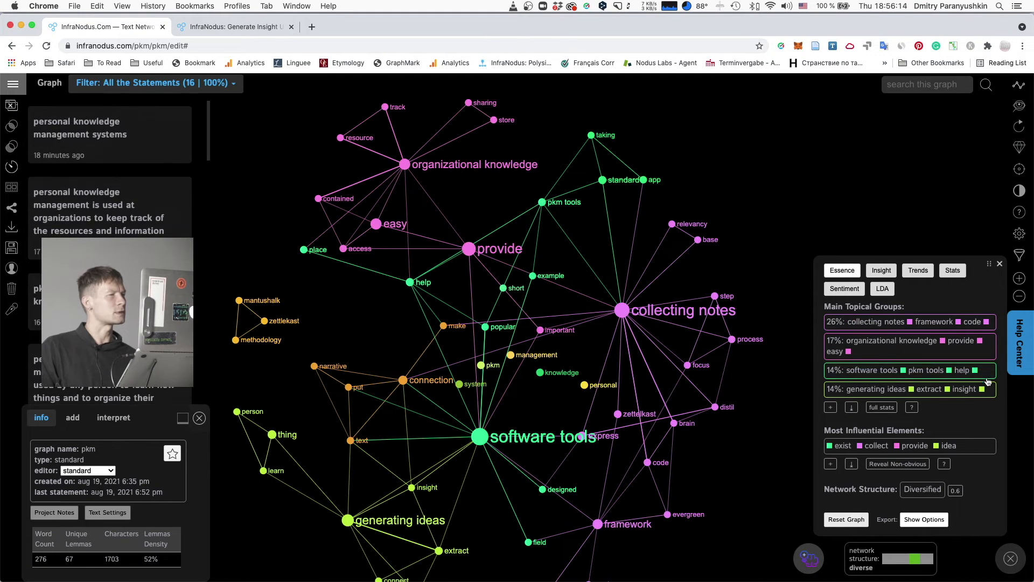
left_click(988, 393)
left_click(988, 394)
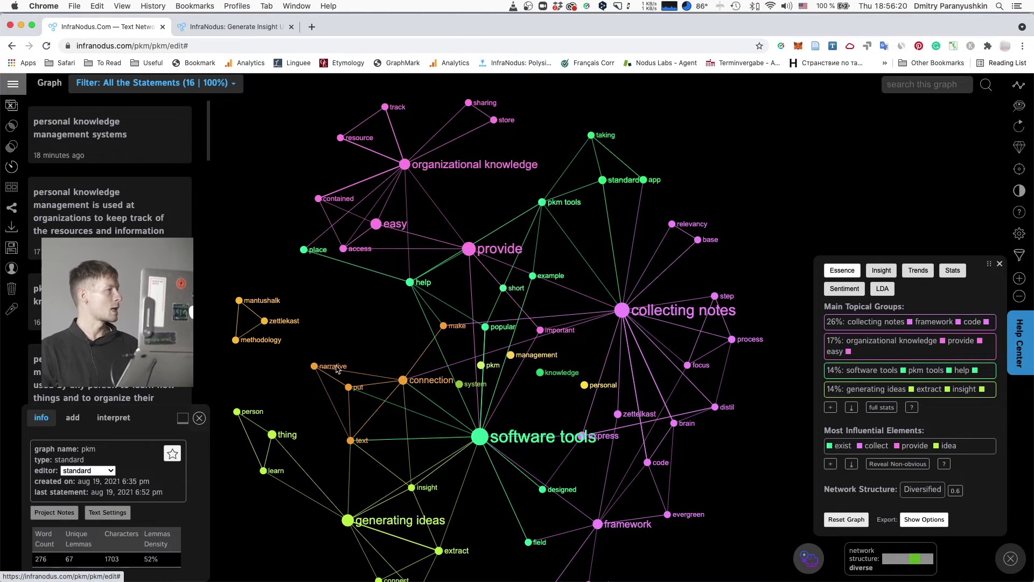
Step: Download the graph's statements with their topical cluster links as pkm_pkm_entries.txt and open the file in an enlarged window
left_click(12, 230)
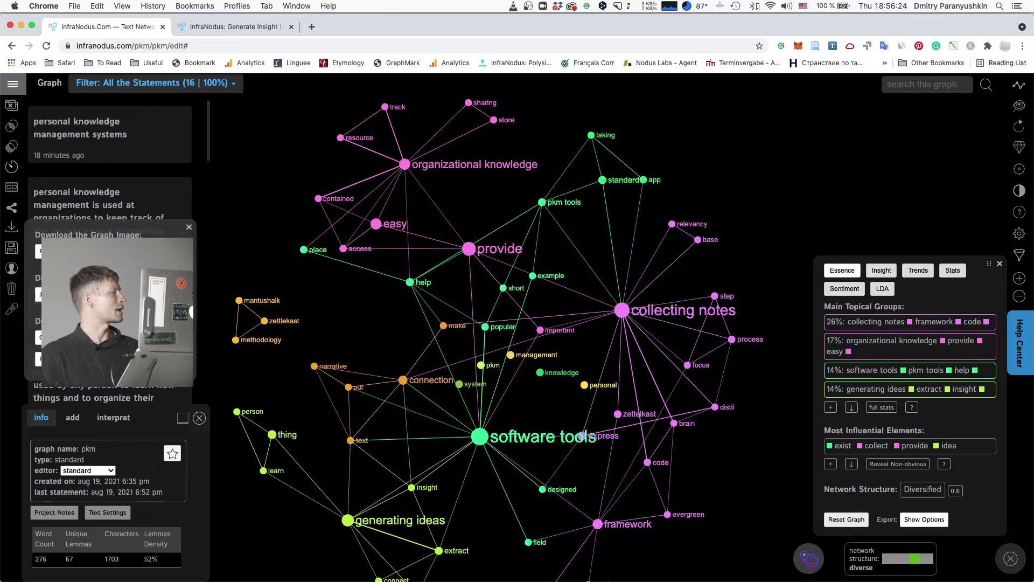
left_click(59, 359)
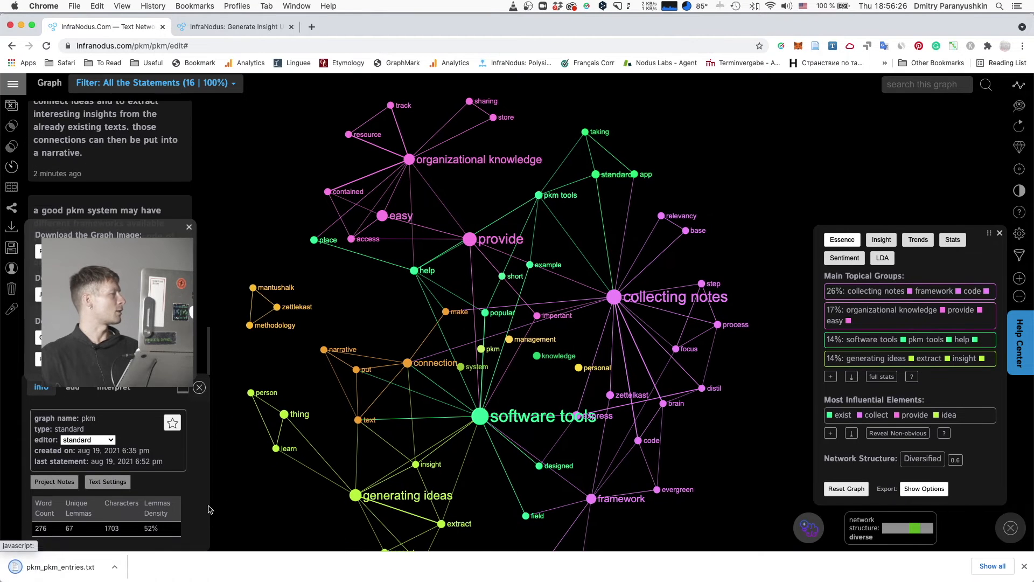
left_click(115, 567)
left_click(146, 554)
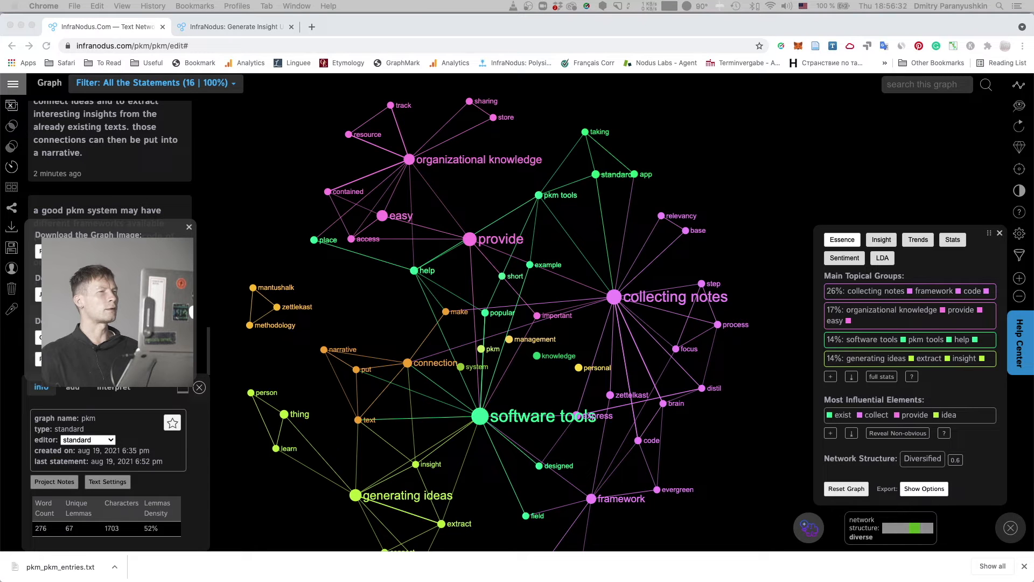
left_click_drag(777, 61, 518, 114)
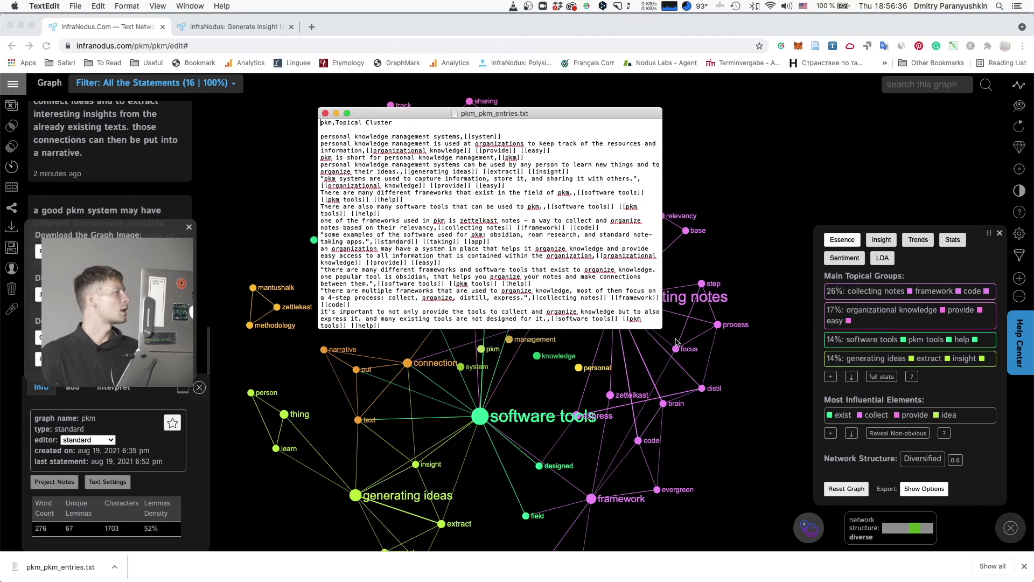
left_click_drag(662, 328, 785, 425)
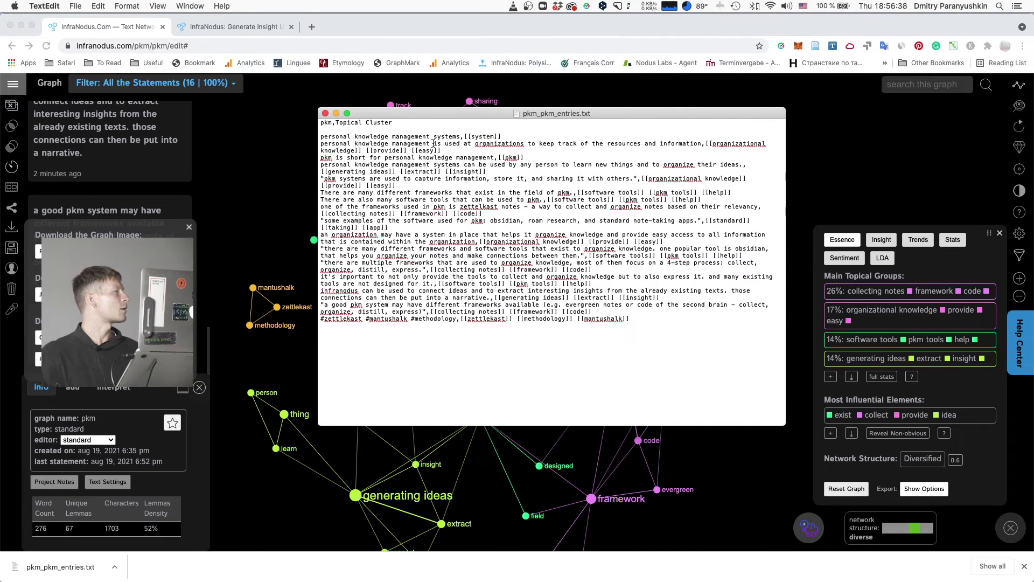
Step: Copy all statements below the header of pkm_pkm_entries.txt into a new note in Obsidian's InfraNodus project folder
left_click_drag(631, 321, 271, 140)
key("super+c")
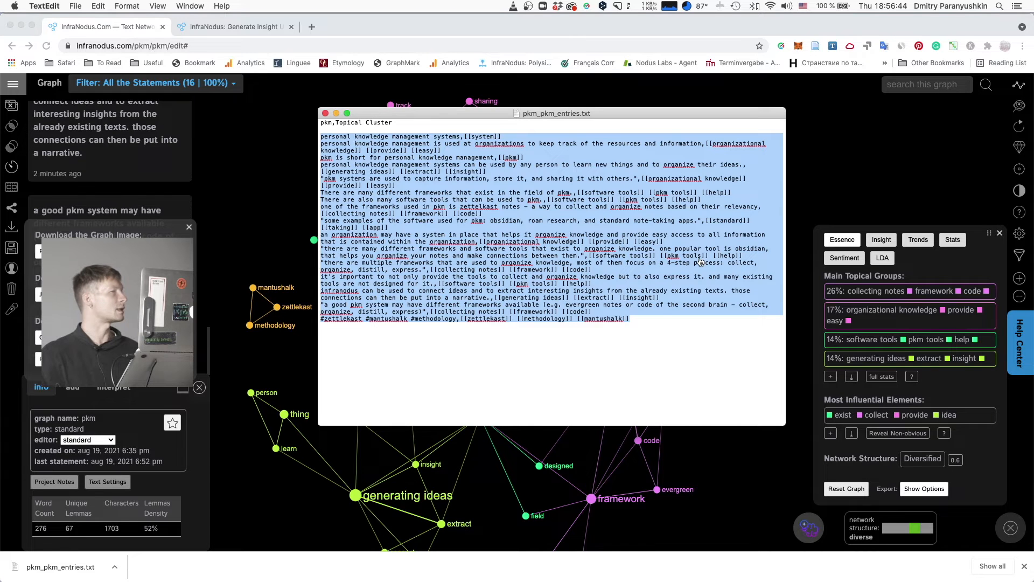
key("super+Tab")
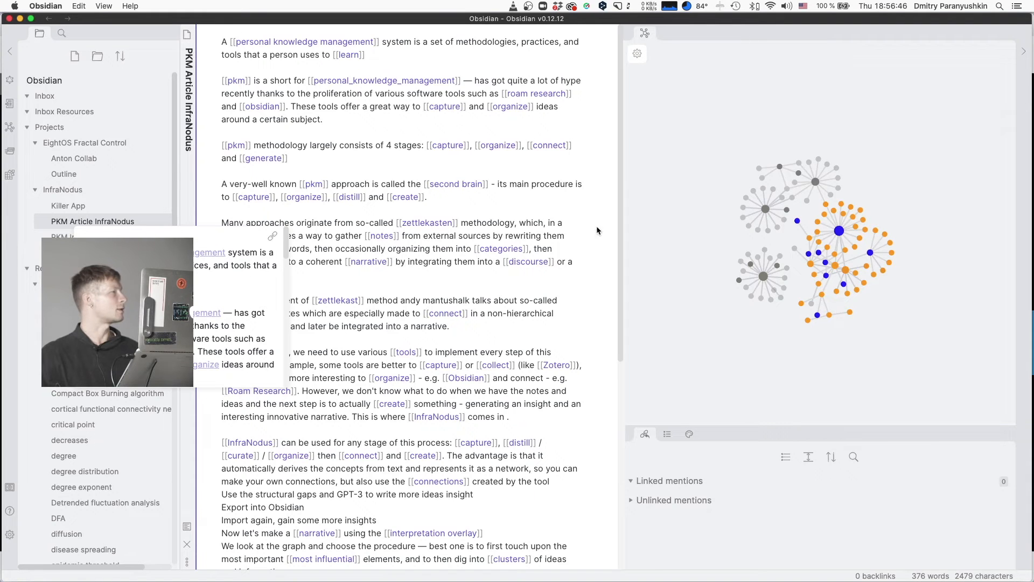
left_click(70, 195)
right_click(69, 196)
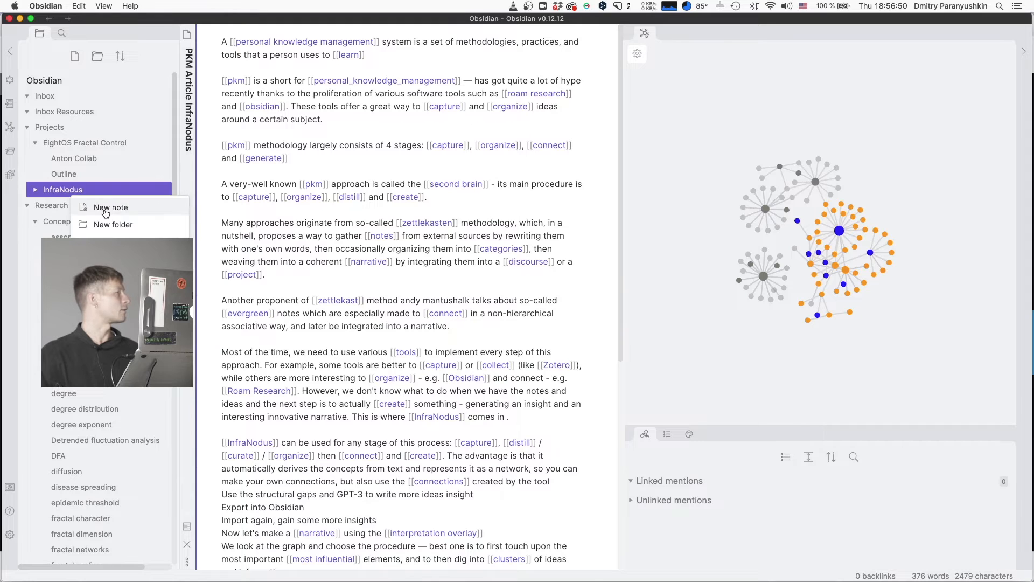
left_click(105, 213)
key("super+v")
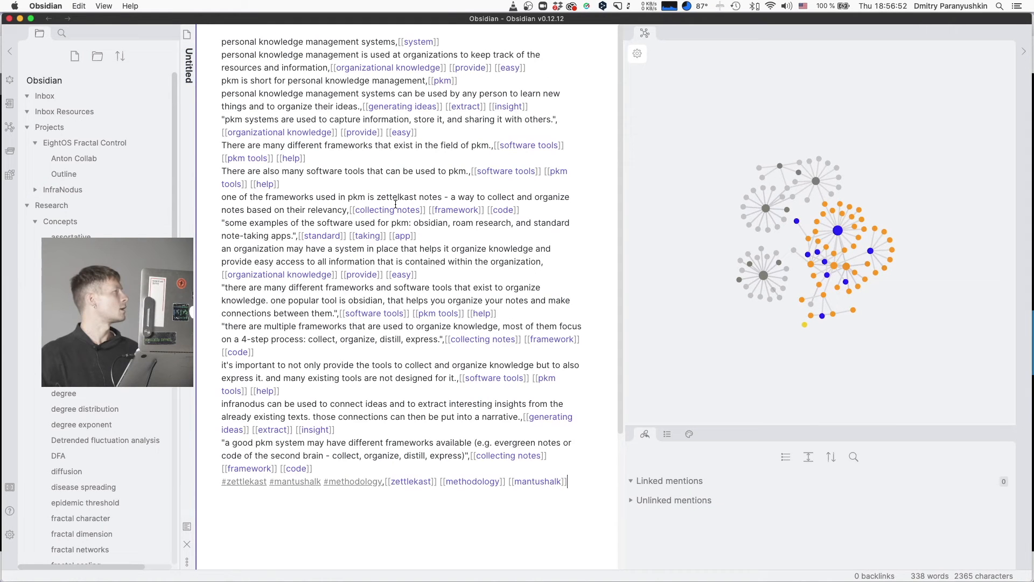
Step: Open the linked "organizational knowledge" page from the exported statements and view its linked mentions and its place in the vault
left_click(313, 97)
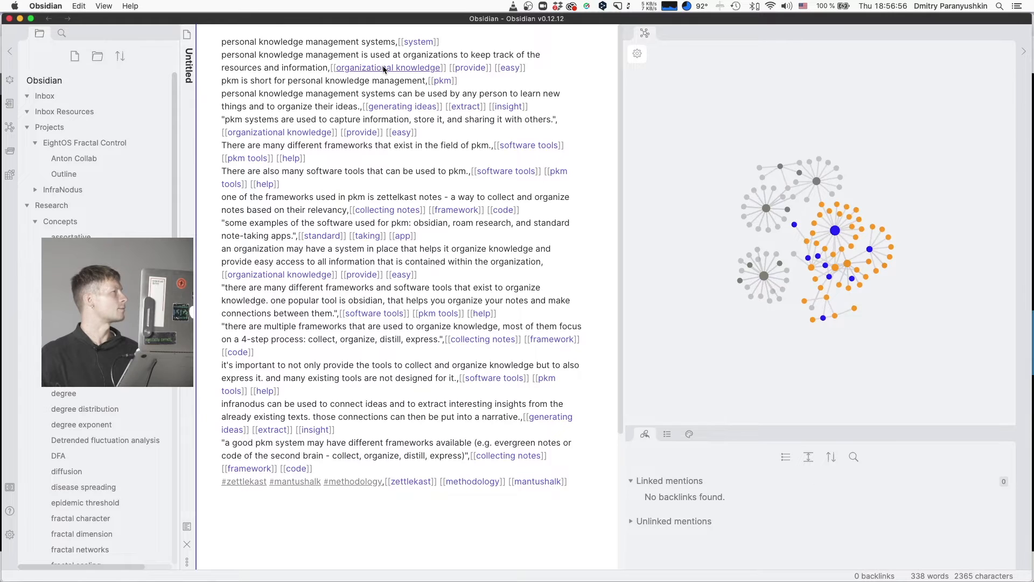
left_click(384, 69, "super")
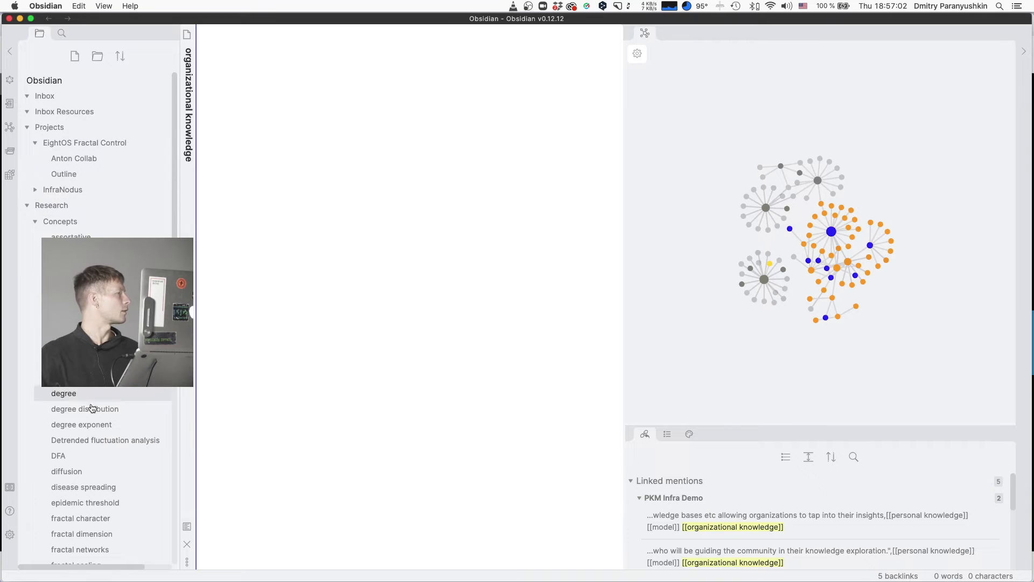
scroll(92, 406, "down", 10)
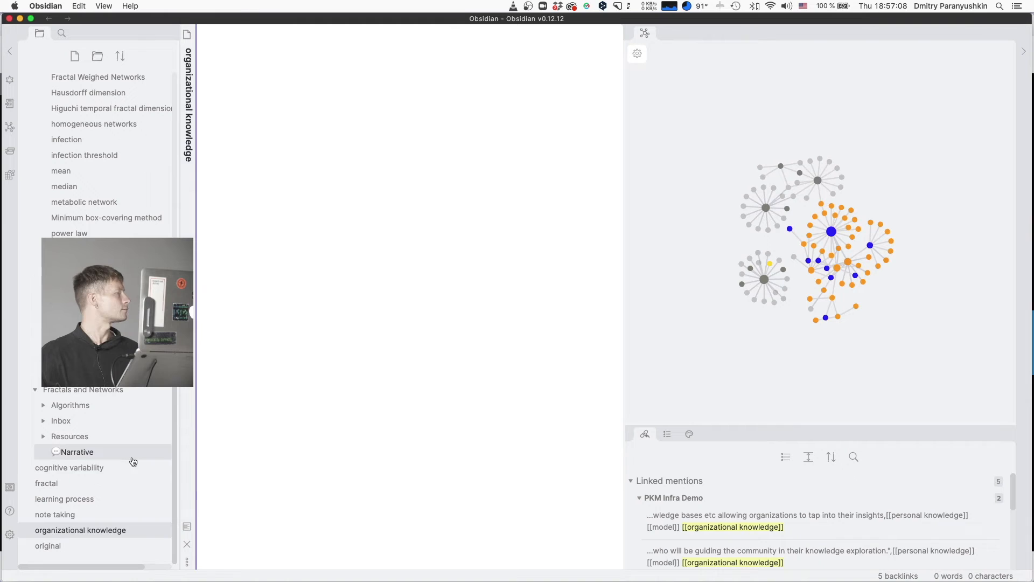
key("super+Tab")
key("super+Tab")
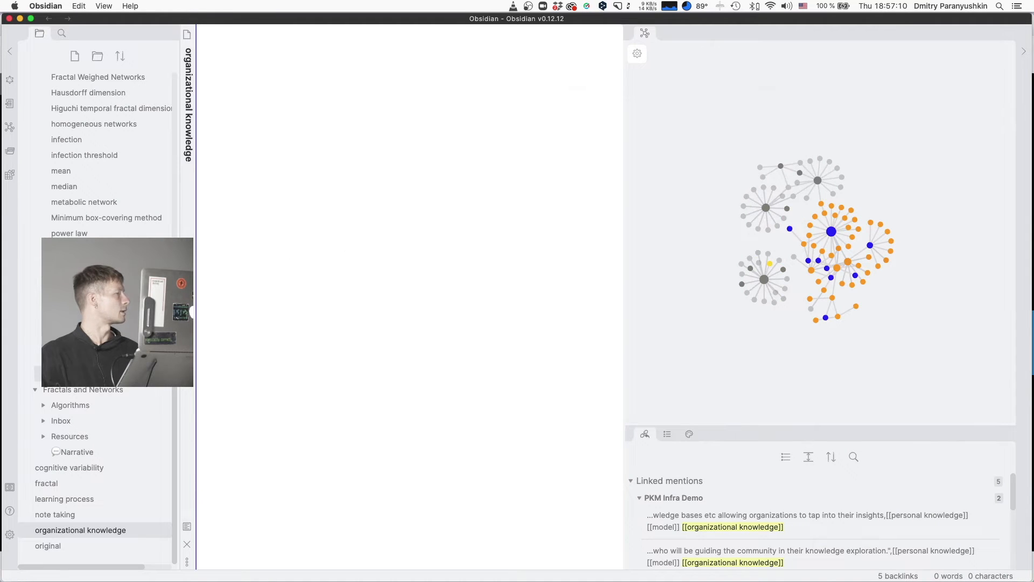
Step: Return to the Untitled note with the exported statements in the InfraNodus project folder and look over its last lines
scroll(55, 143, "up", 10)
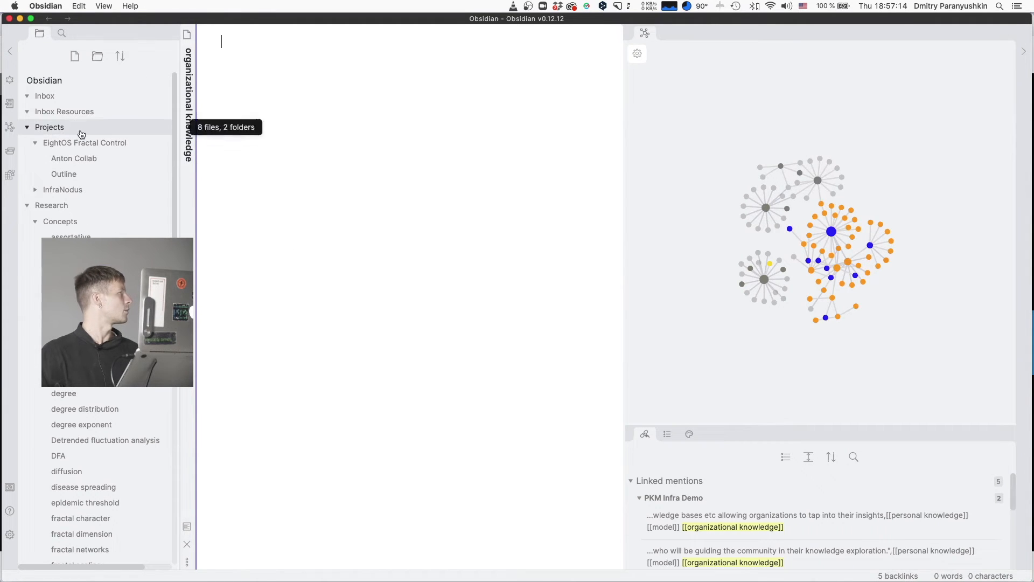
left_click(62, 189)
left_click(70, 267)
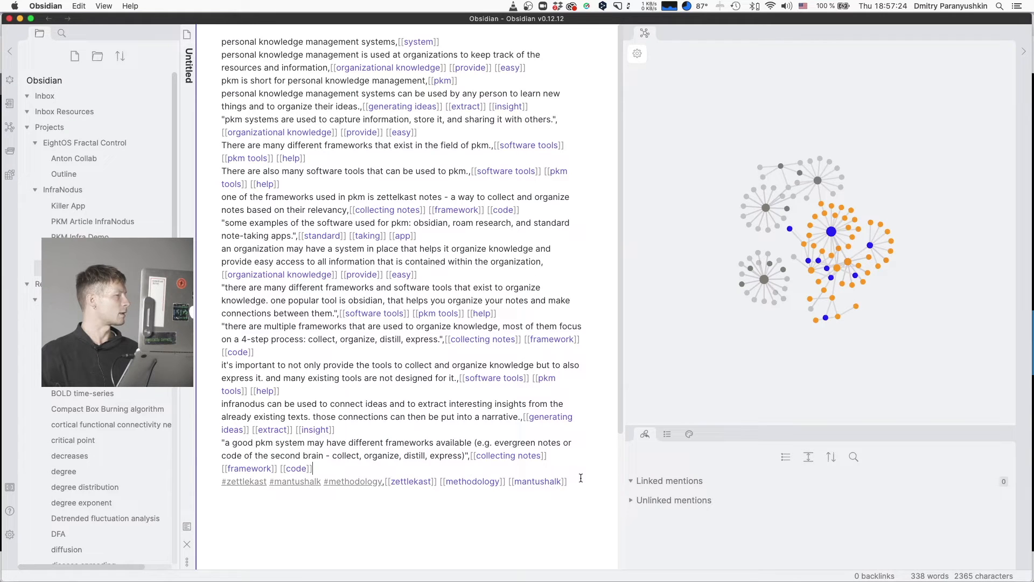
left_click_drag(580, 478, 291, 462)
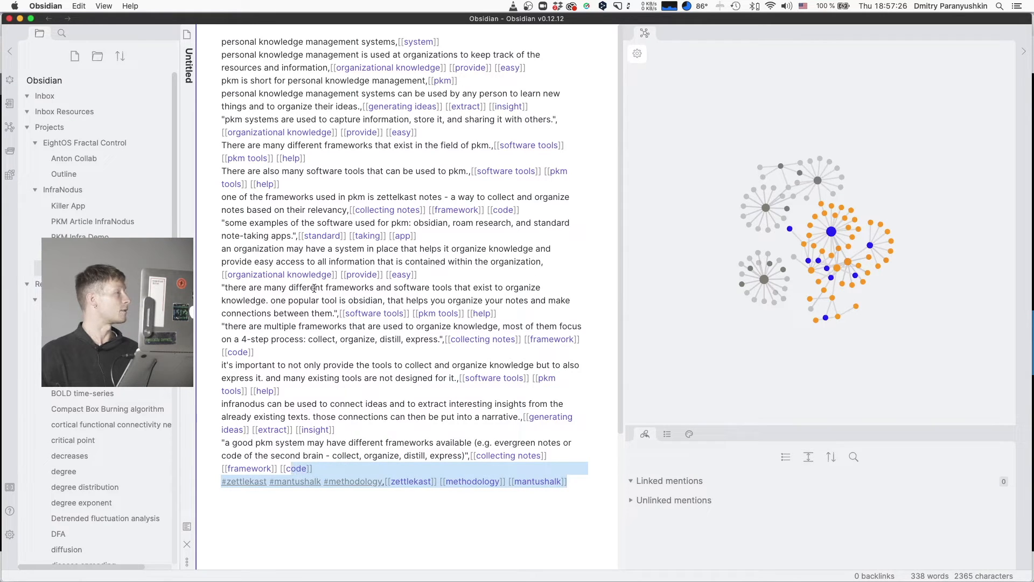
left_click(331, 302)
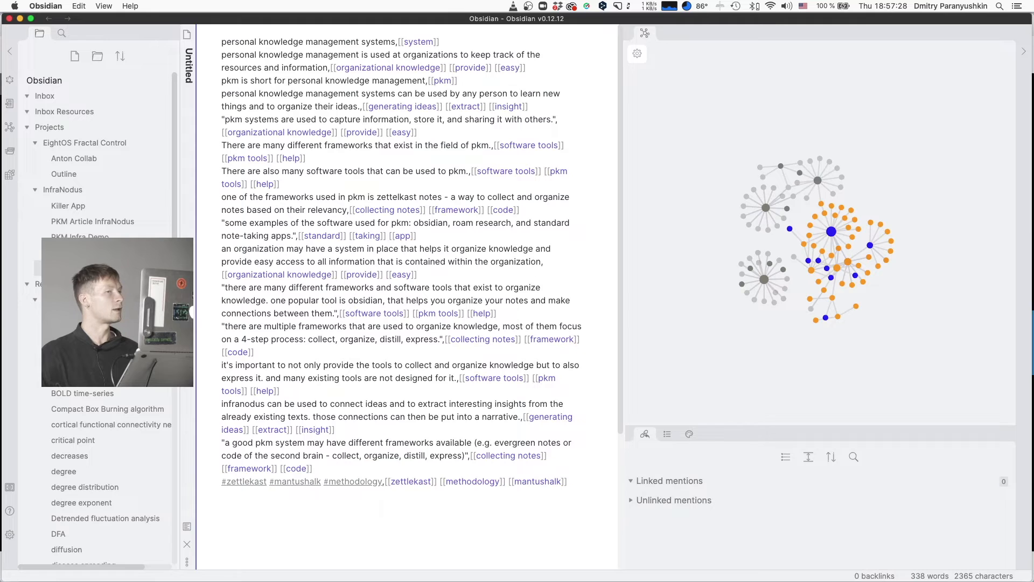
Step: Switch to the InfraNodus graph in Chrome and dismiss the downloads bar and the graph export options
key("super+Tab")
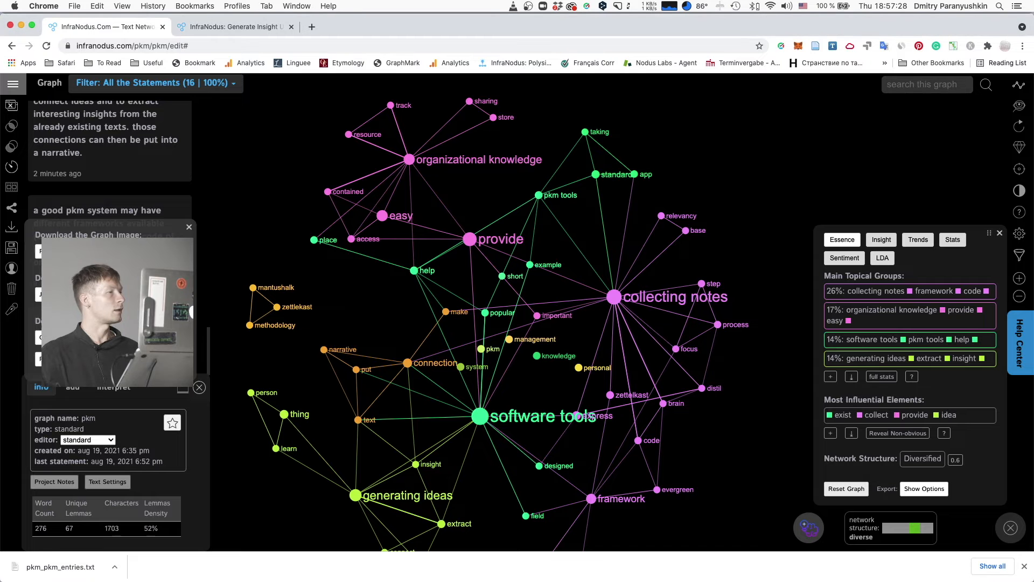
left_click(1023, 566)
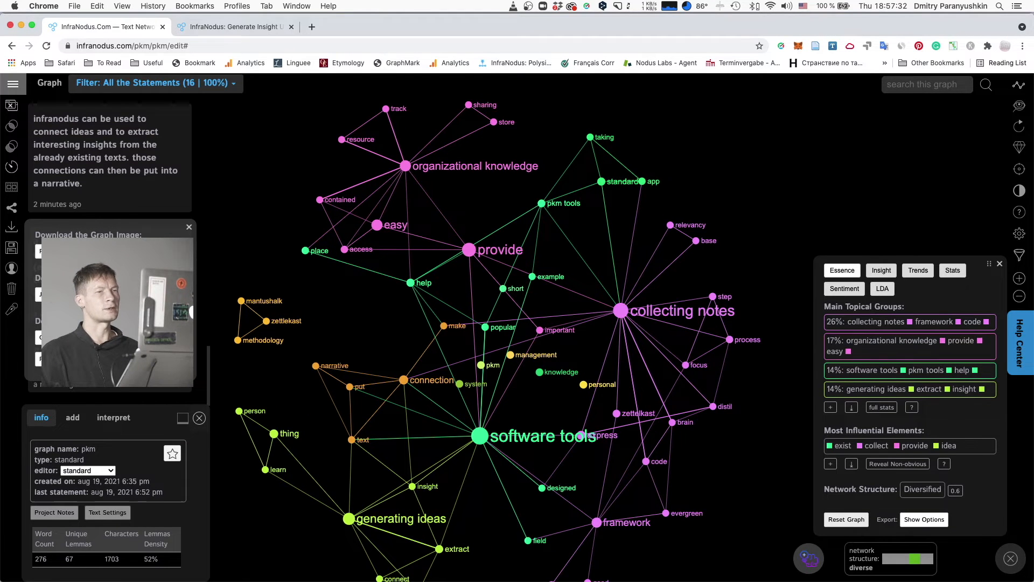
key("super+Tab")
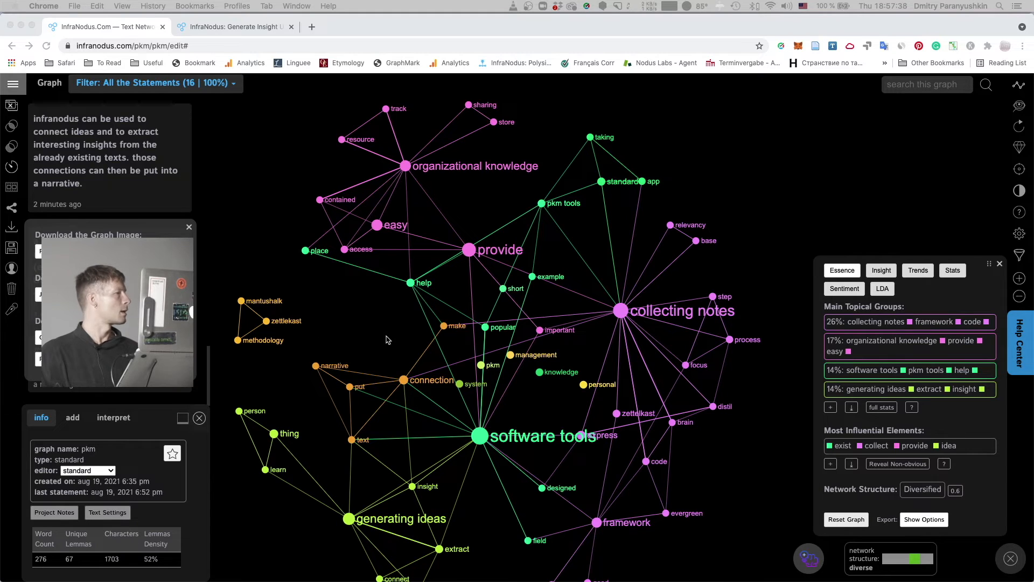
left_click(189, 228)
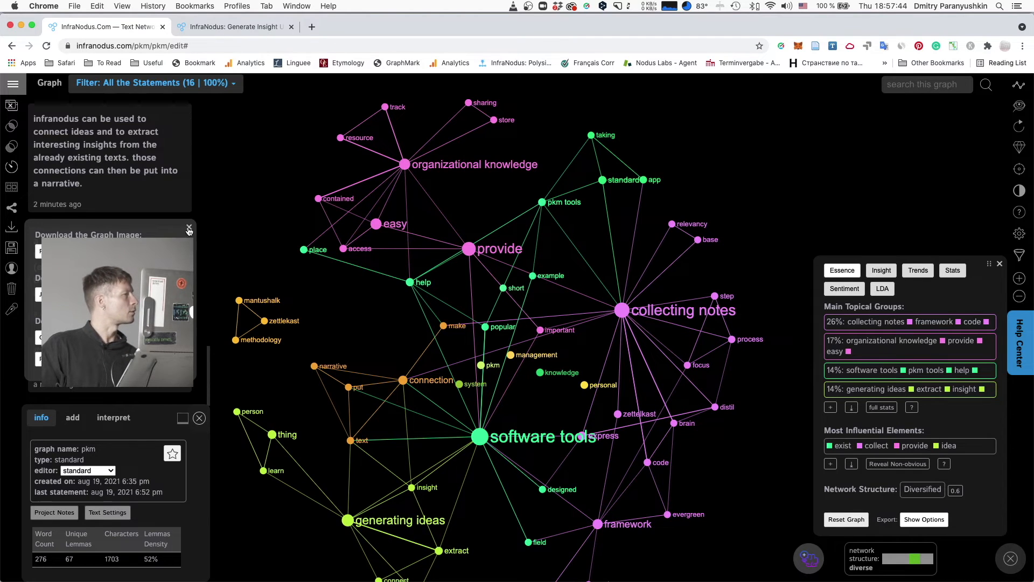
key("Escape")
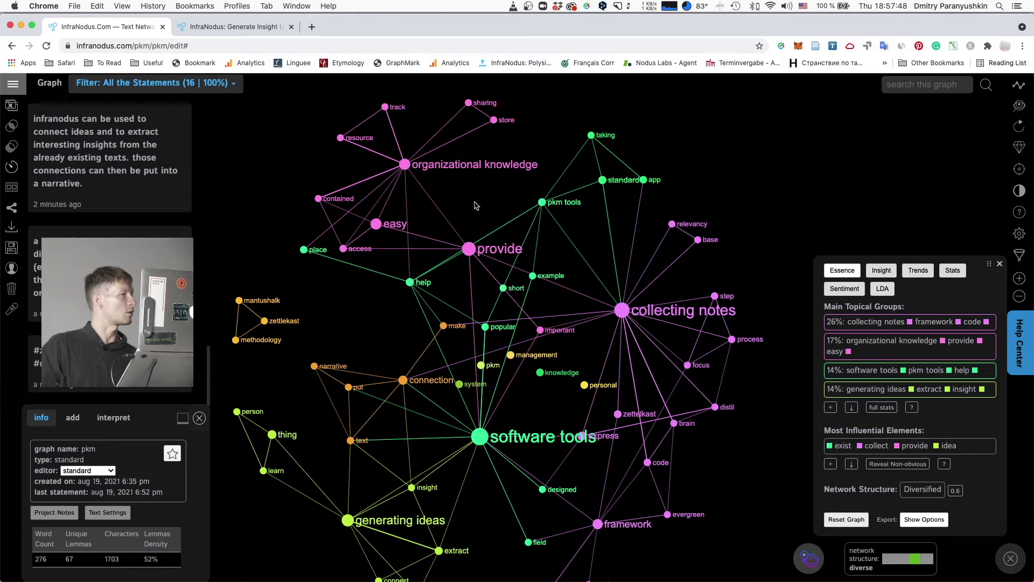
Step: View the options for saving the current graph state and the available saved versions, then close them
left_click(12, 247)
left_click(81, 275)
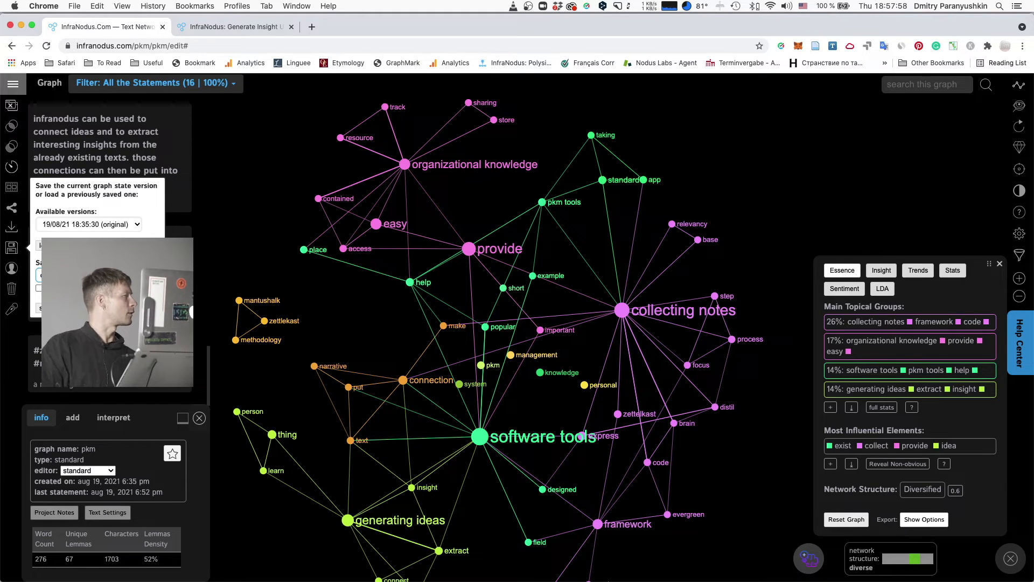
left_click(94, 226)
left_click(205, 239)
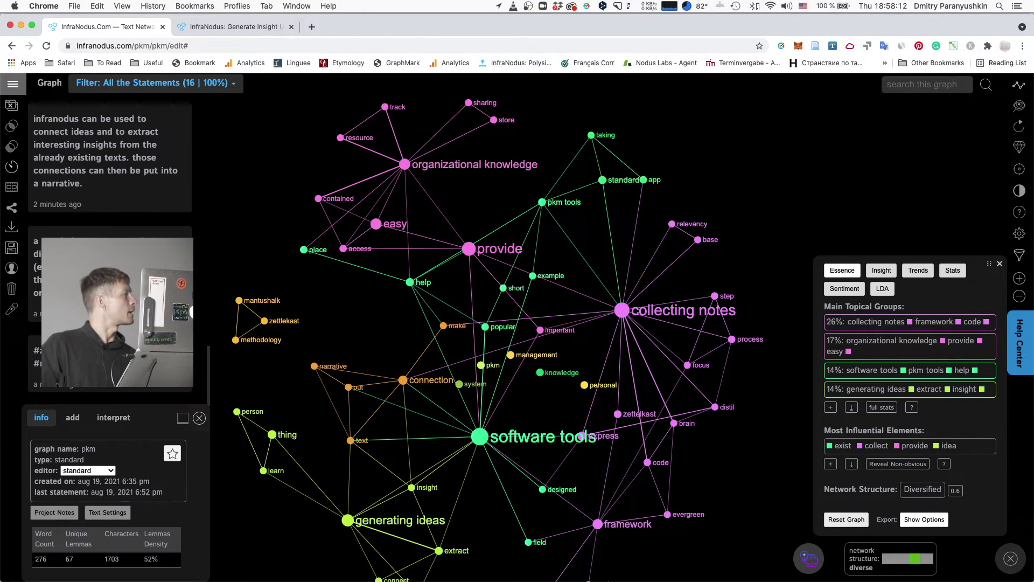
Step: Start an interpretation of the pkm graph in the meta_pkm graph with all hidden nodes restored
left_click(118, 424)
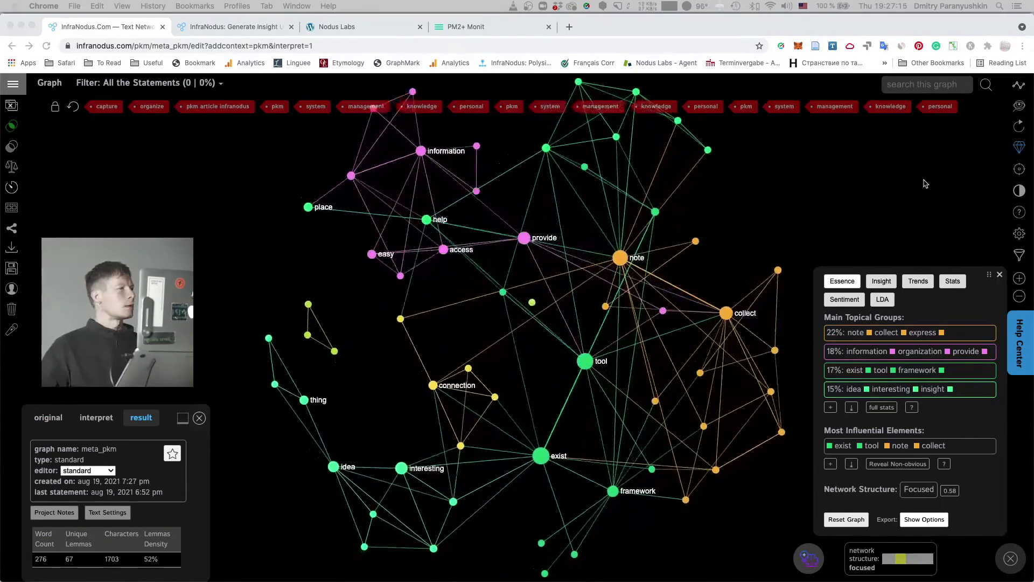
left_click(76, 110)
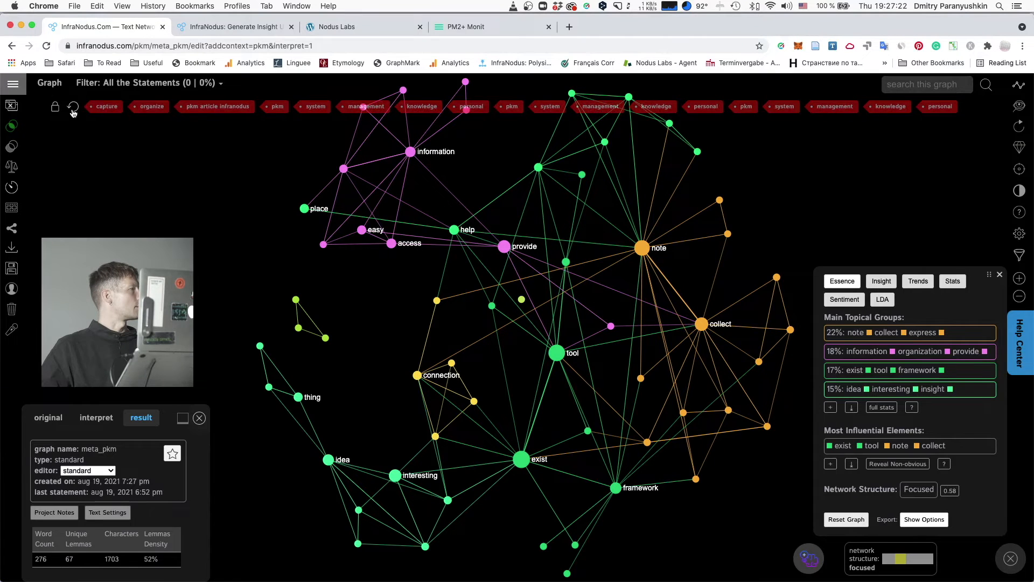
left_click(73, 111)
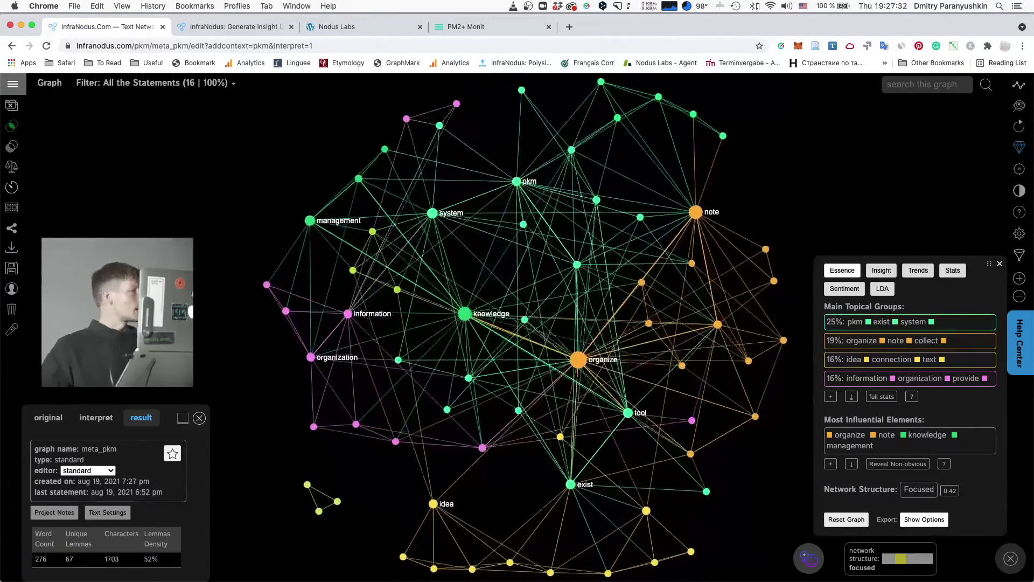
left_click(94, 419)
left_click(77, 467)
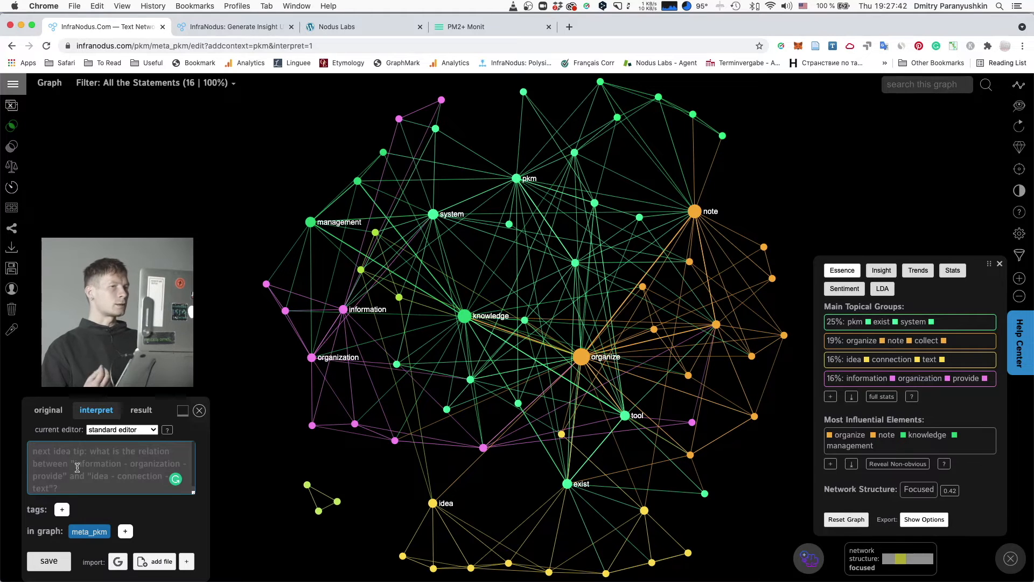
Step: Filter the statements to the original graph "pkm" and skim through its entries
left_click(154, 85)
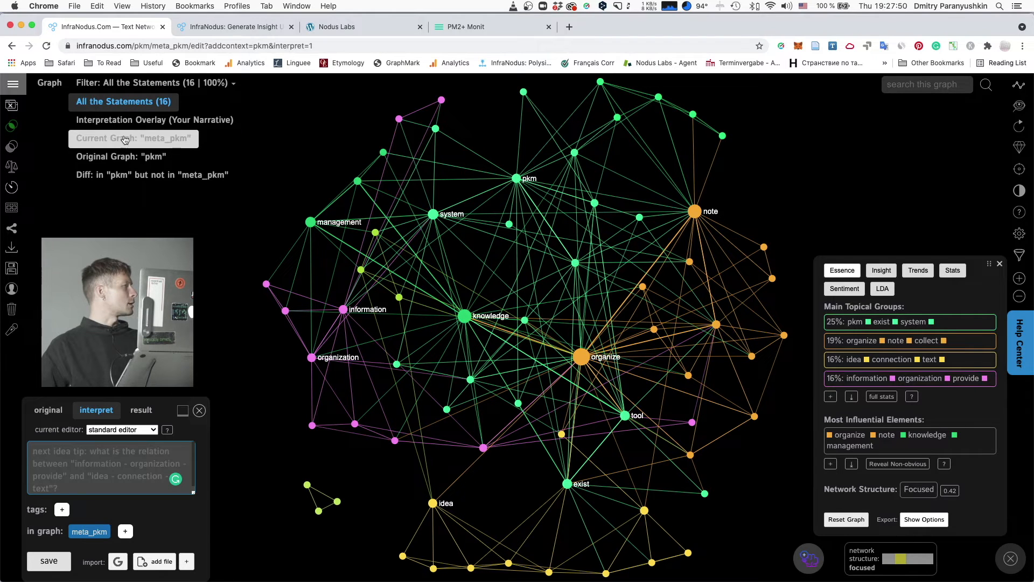
left_click(126, 155)
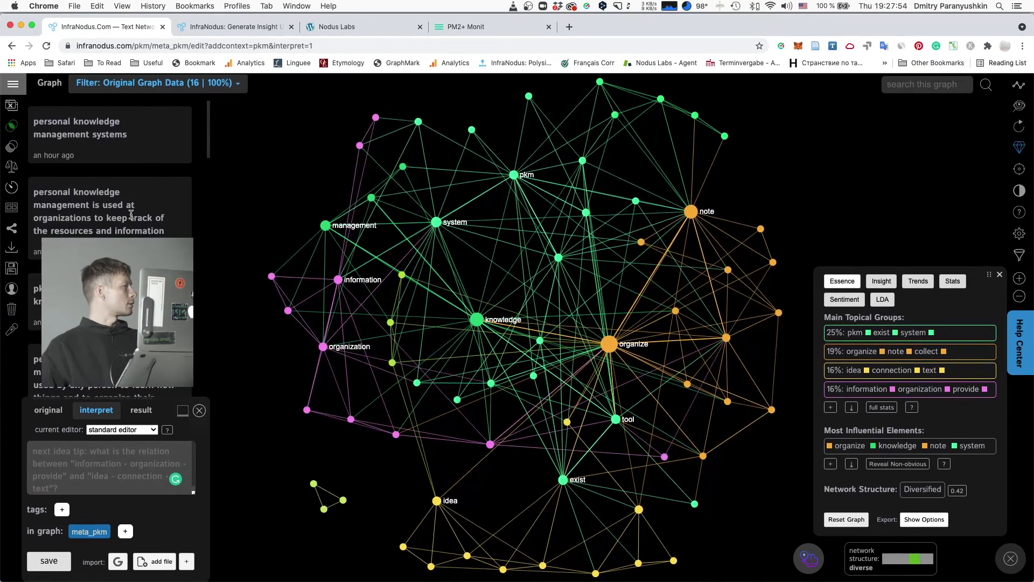
scroll(163, 208, "down", 8)
scroll(131, 215, "down", 1)
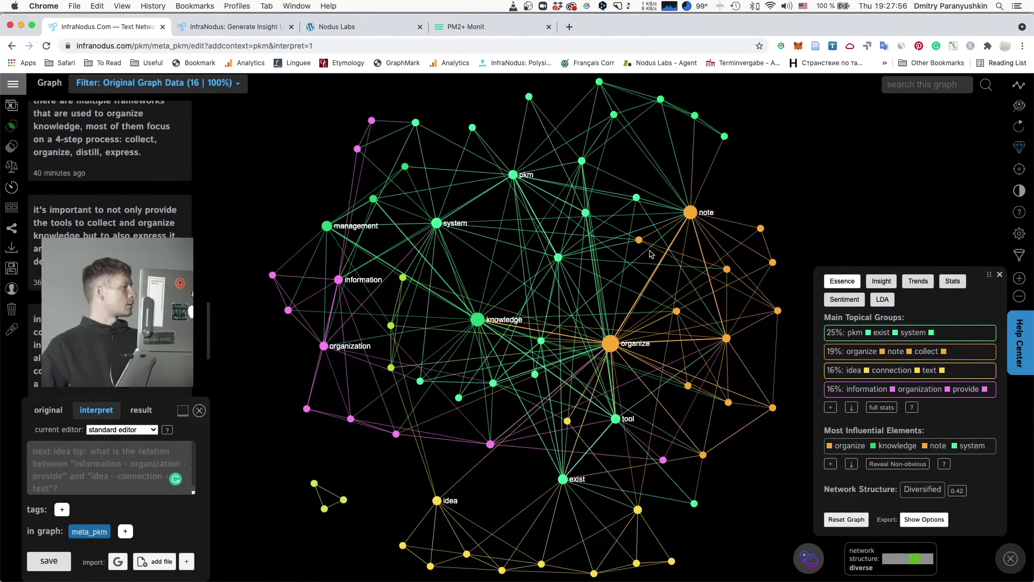
scroll(149, 208, "up", 10)
Step: Show all the statements, then switch the statement filter to Interpretation Overlay (Your Narrative)
left_click(186, 87)
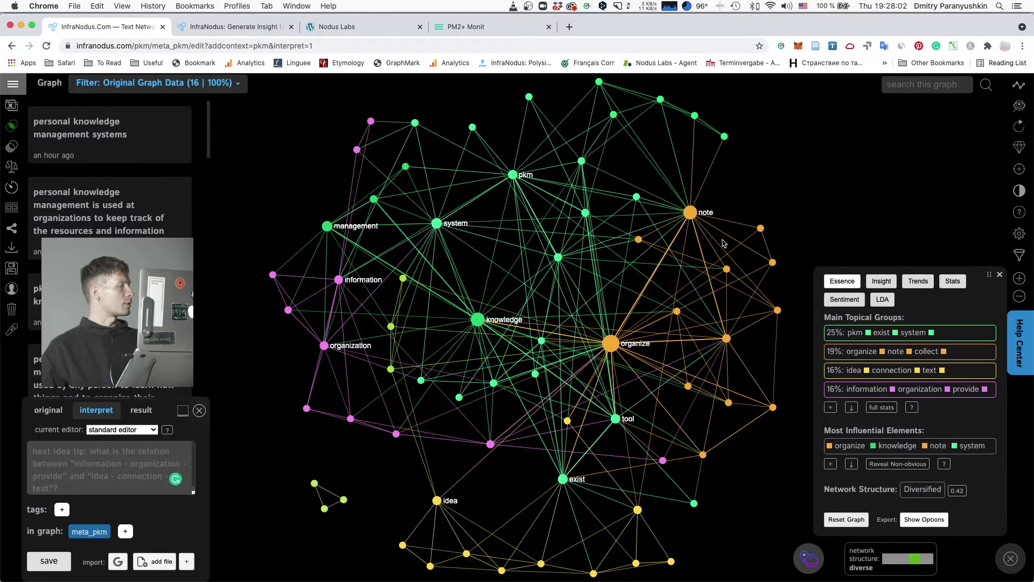
mouse_move(141, 91)
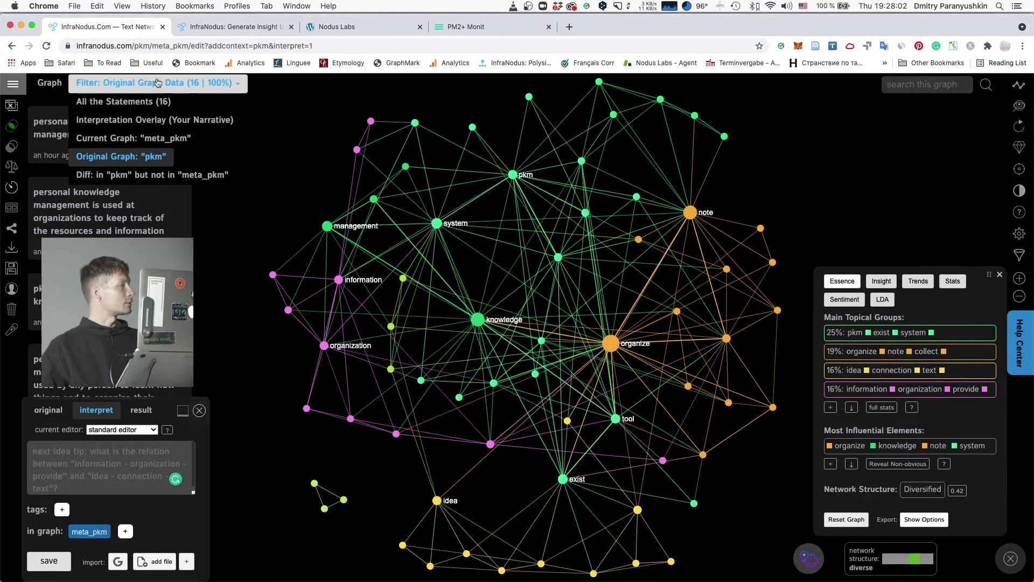
left_click(141, 104)
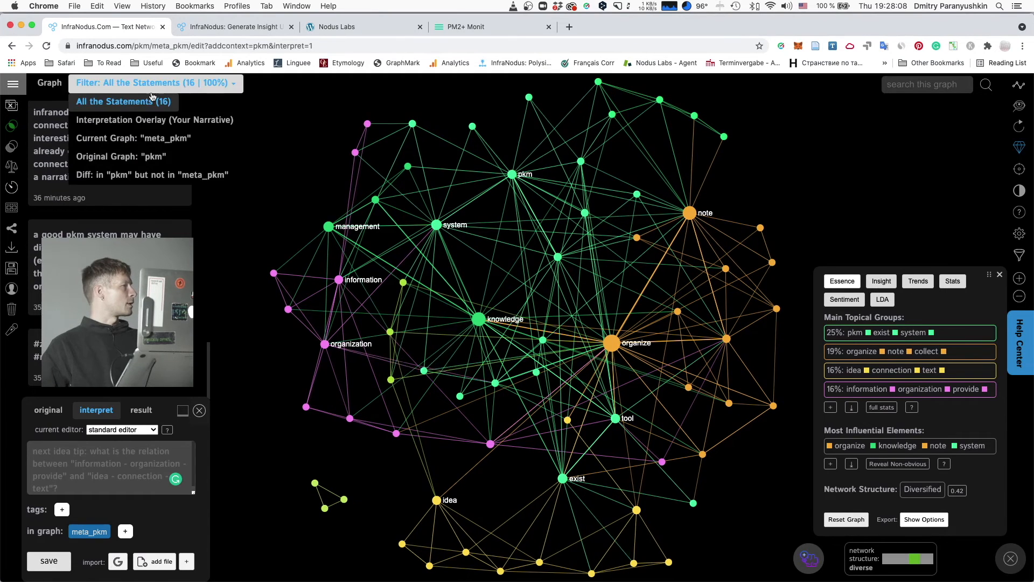
left_click(152, 120)
Step: Add the interpretation statement "Personal knowledge management systems are used to collect and organize information" to the meta_pkm graph
left_click(99, 473)
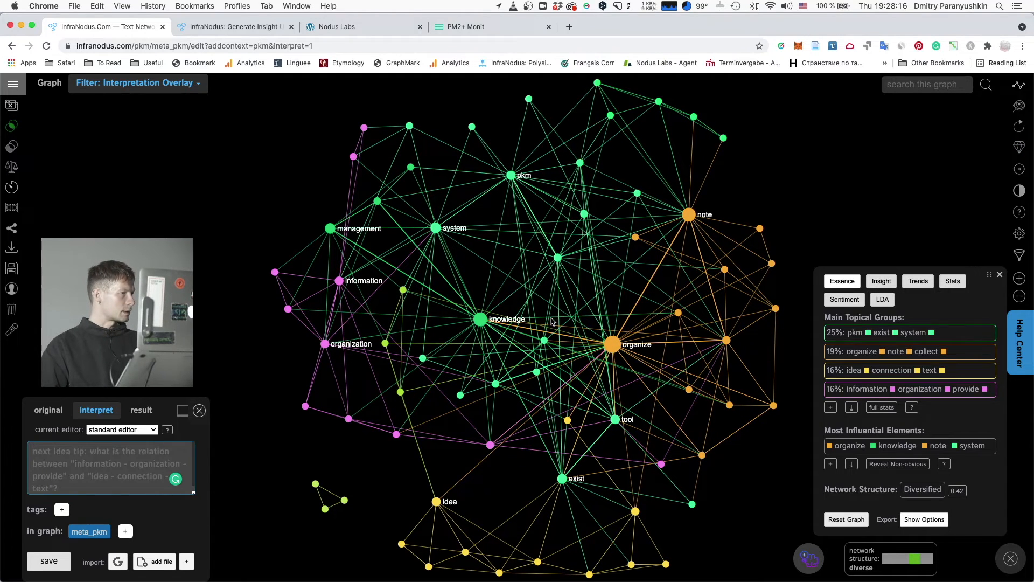
left_click(531, 333)
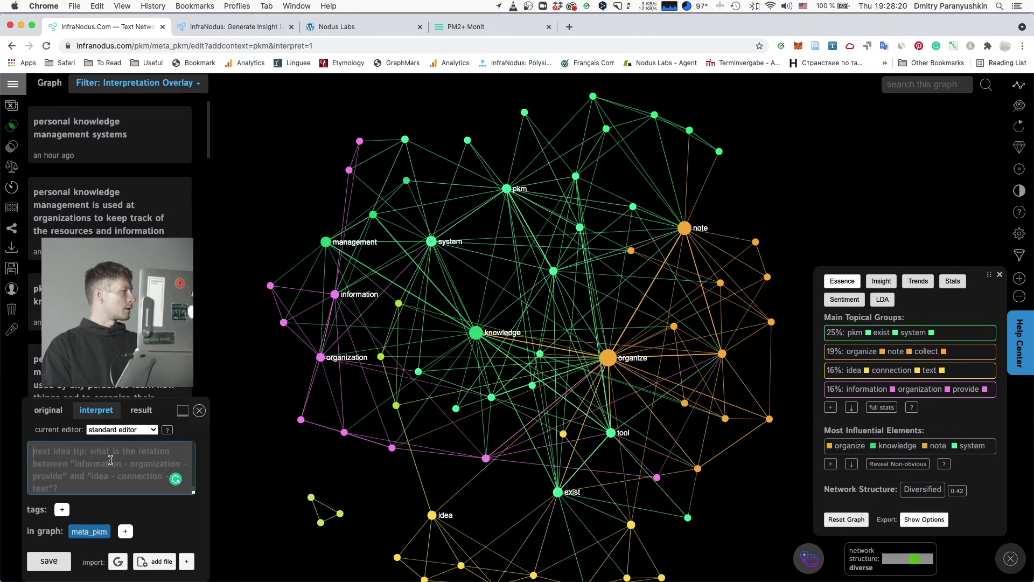
type("Personal knowle")
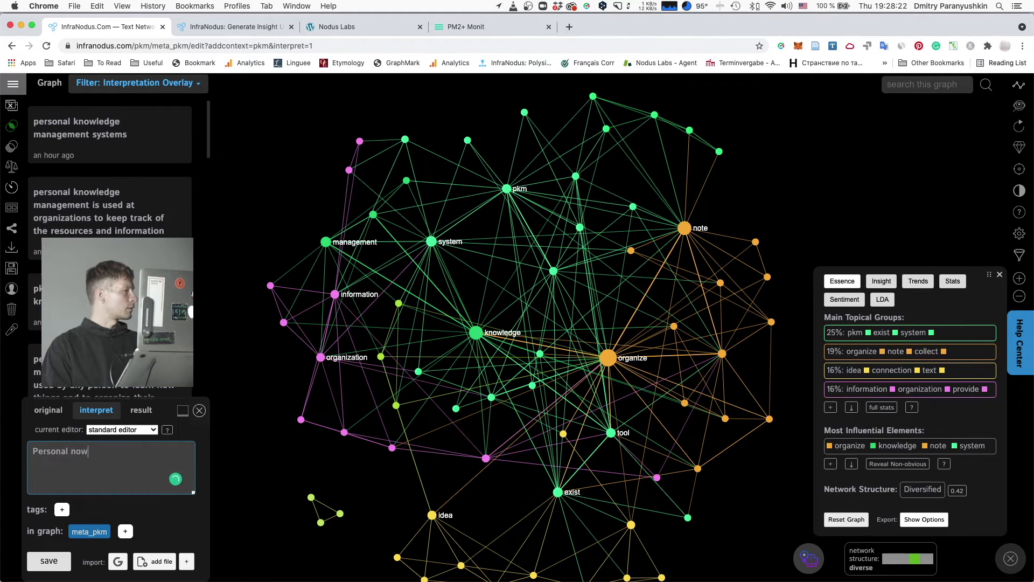
type("dge managem")
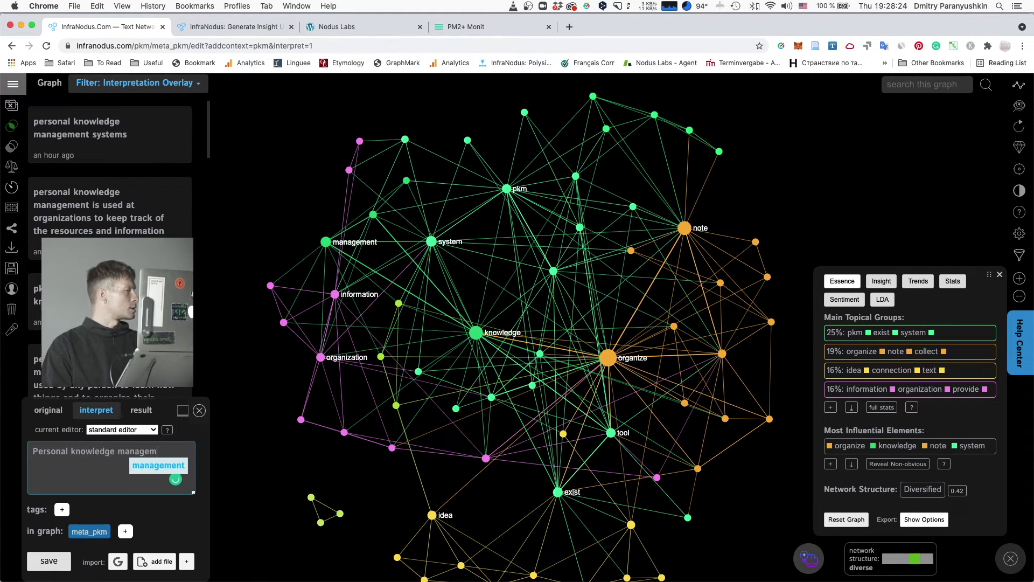
type("ent ")
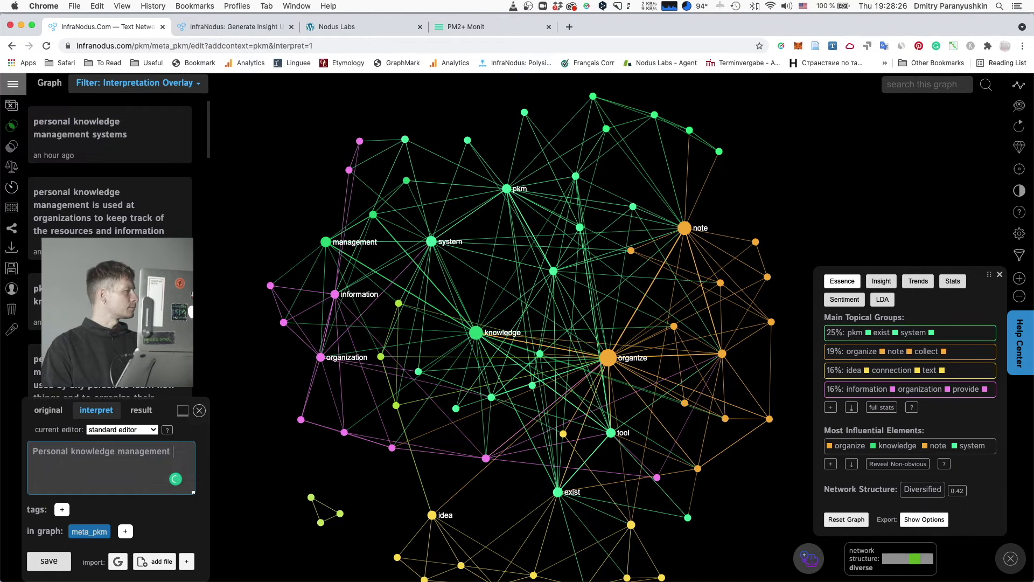
type("systems are used to organize")
key("alt+Left")
type("collect,")
key("alt+Right")
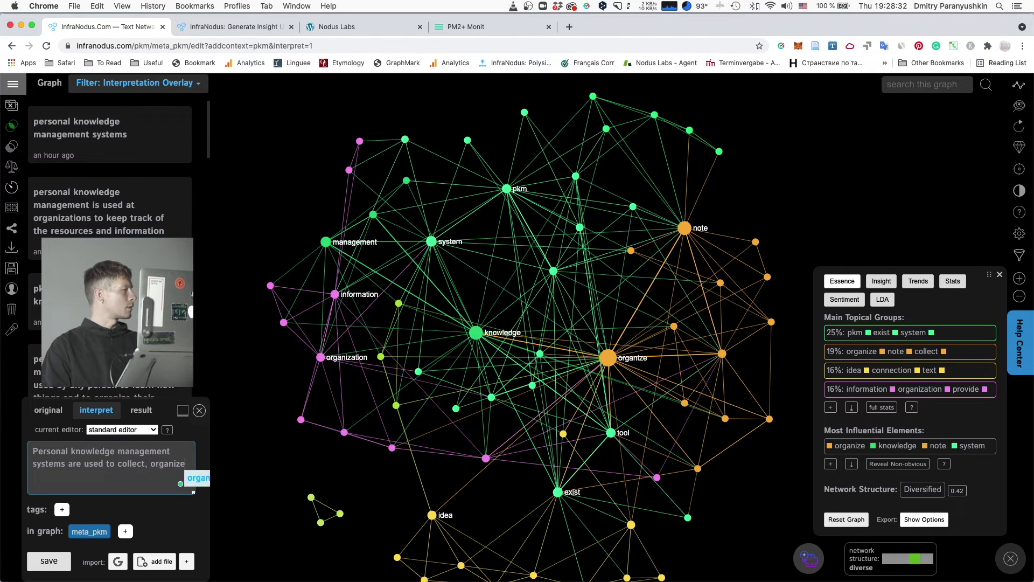
key("alt+Left")
key("Left")
key("BackSpace")
type("organize")
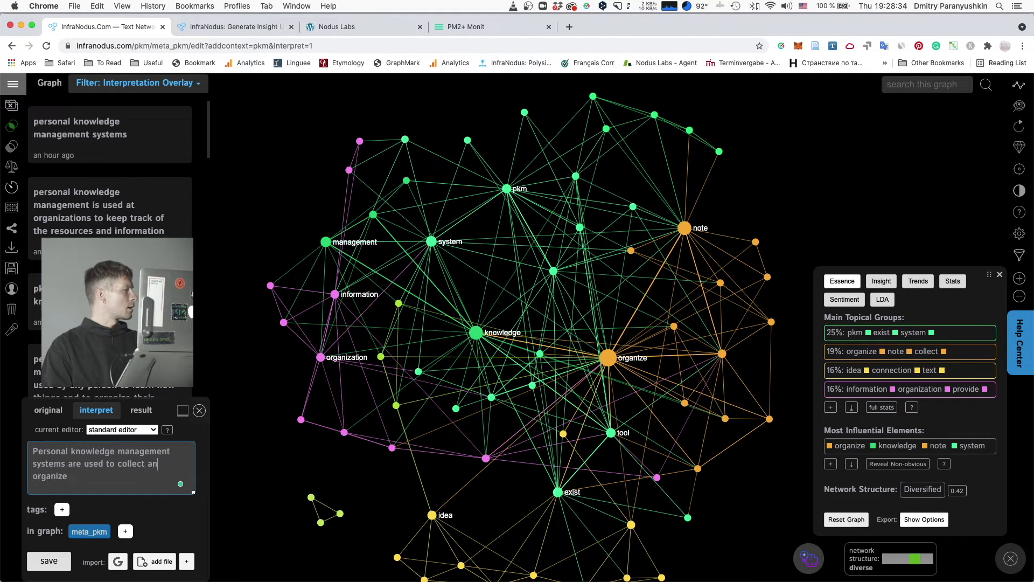
type(" information a")
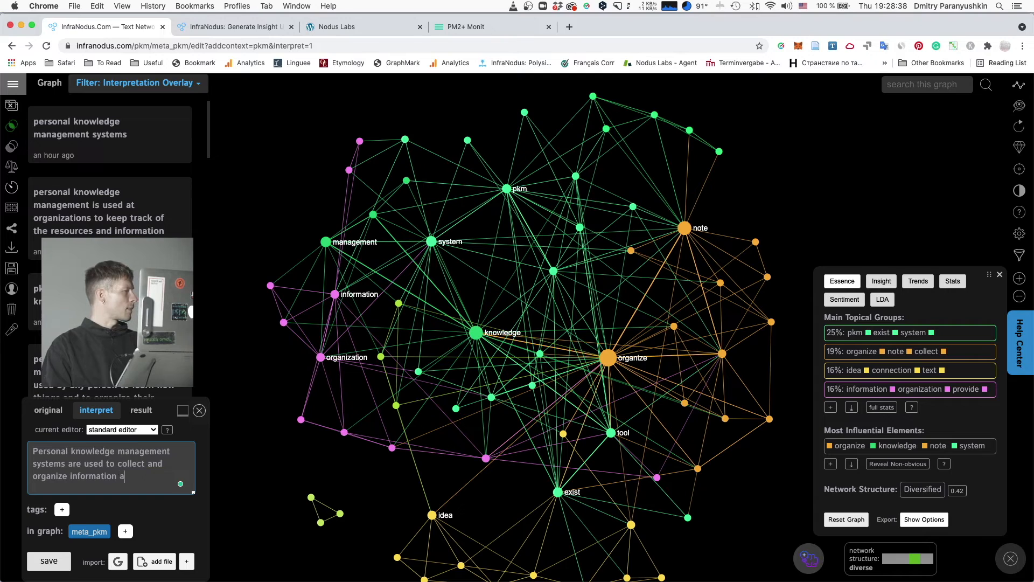
key("shift+Return")
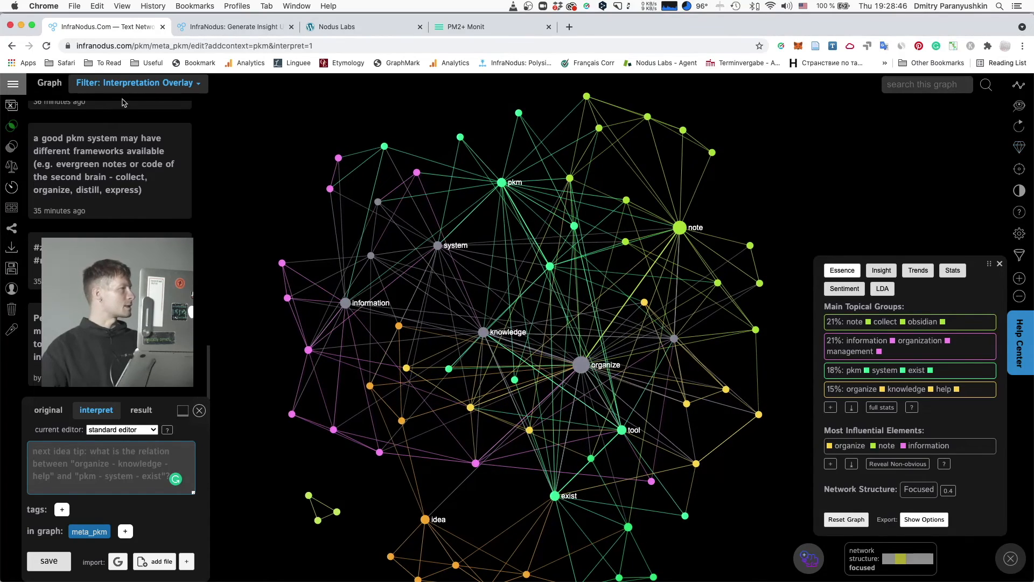
Step: Refilter the statements to Interpretation Overlay and add "PKM systems are used for learning and also for maintaining organizational knowledge databases."
left_click(137, 83)
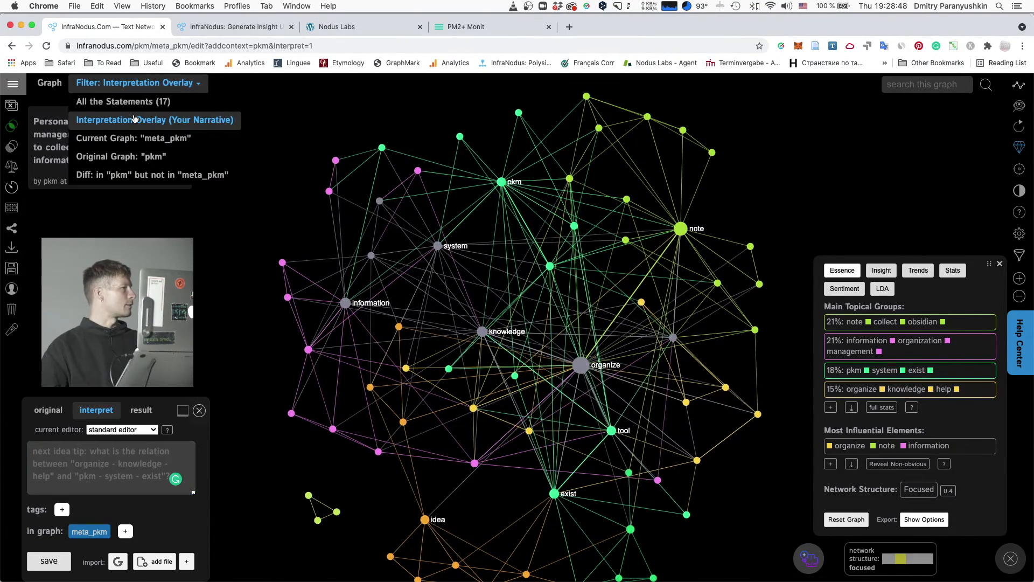
left_click(135, 119)
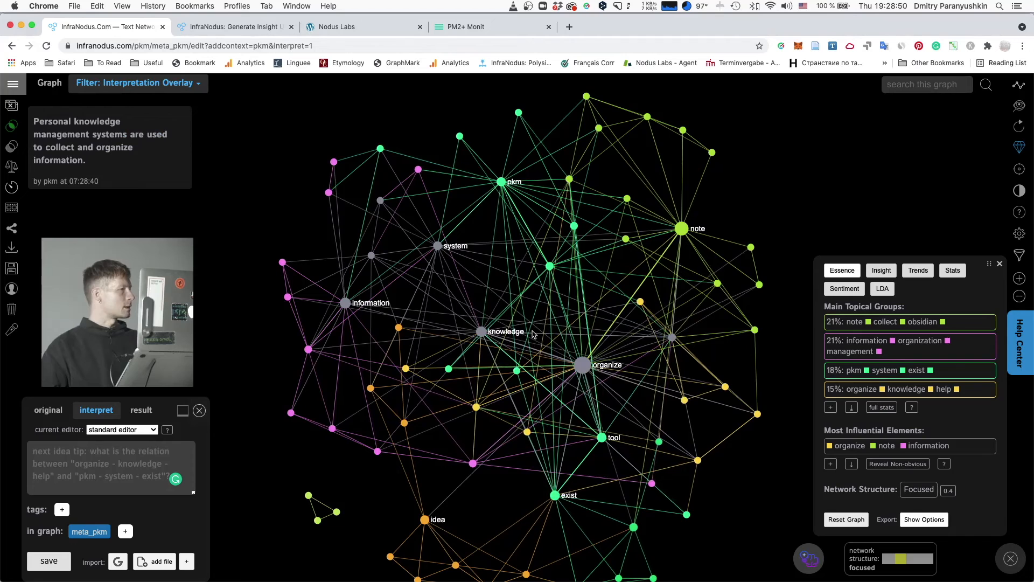
left_click(84, 454)
type("H")
key("BackSpace")
type("P")
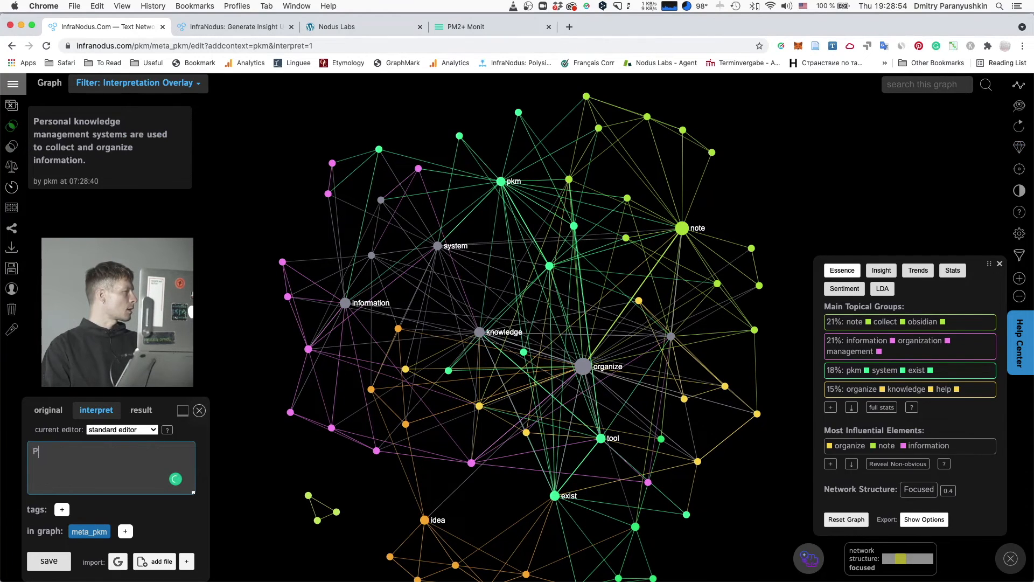
type("KM systems are used for ")
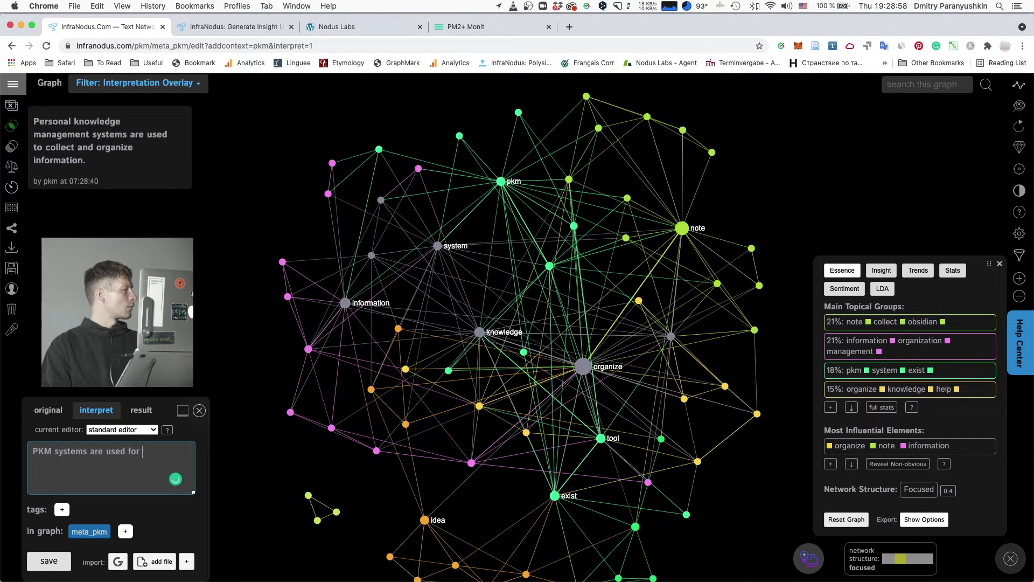
type("learning and")
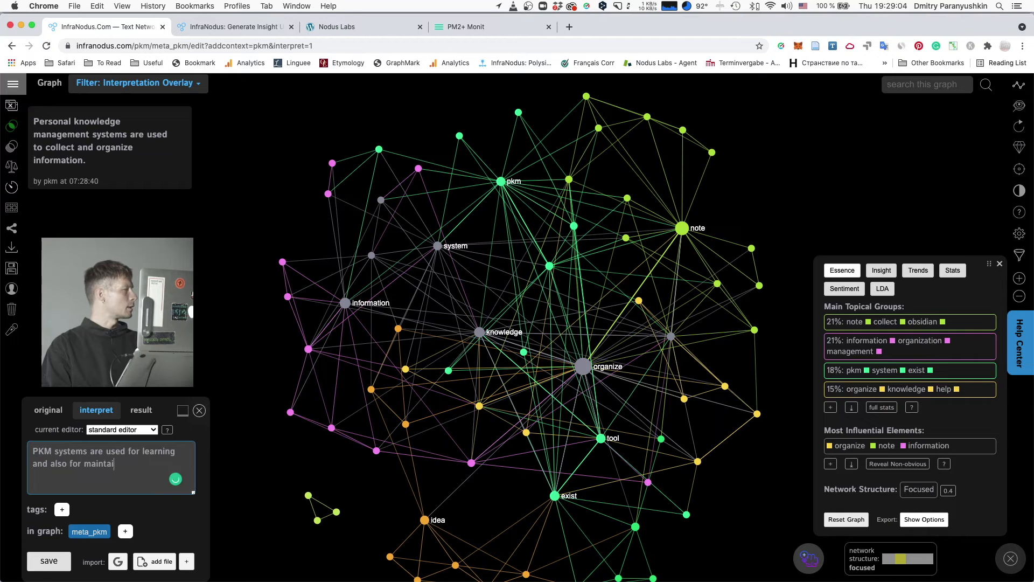
type("also for maintaining organizational knowledge ")
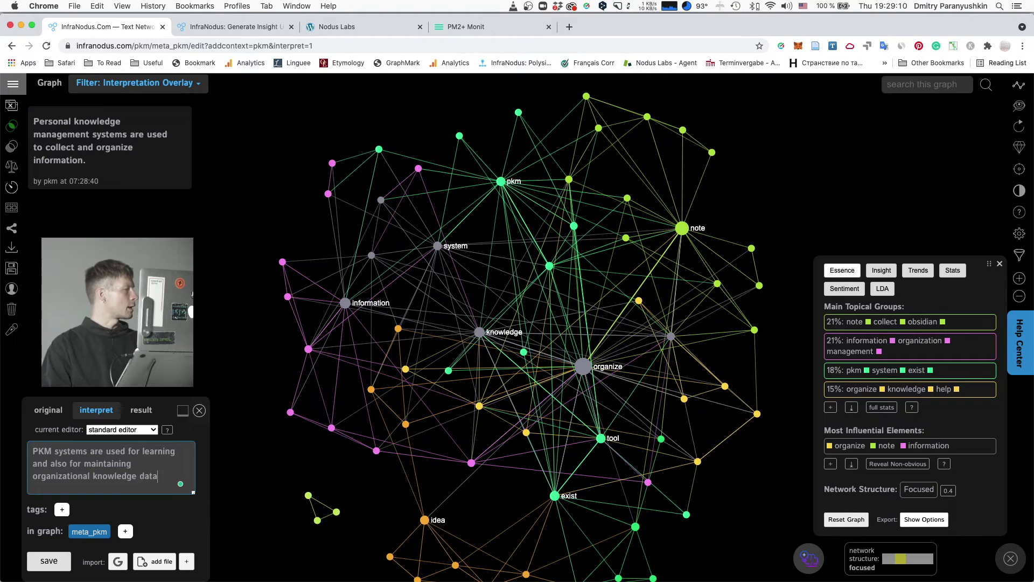
type("databases.")
key("Return")
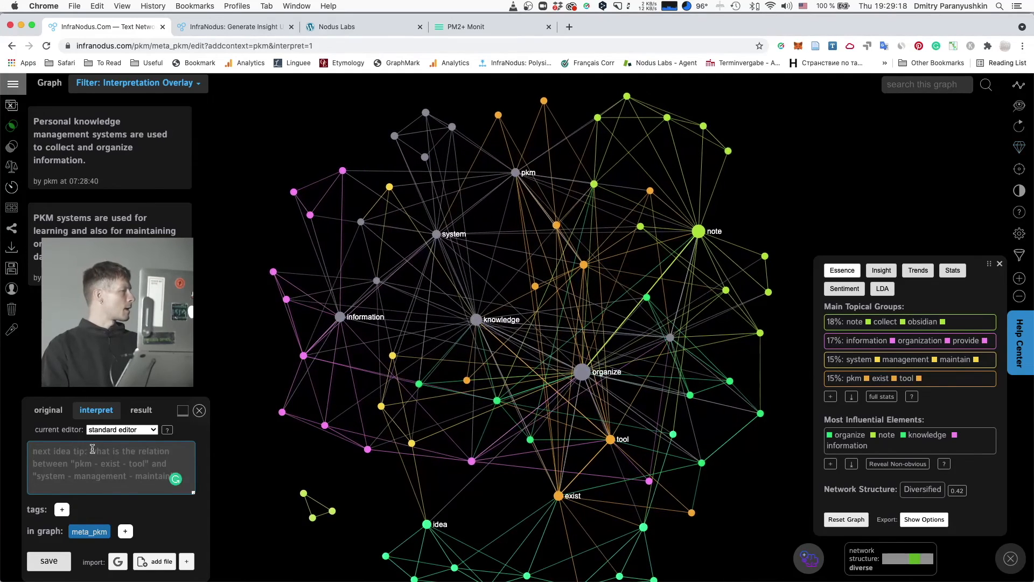
Step: Begin a new interpretation statement with "Most pkm systems are based on simple framework: collect, organize, distill, express."
type("<pst")
key("BackSpace")
key("BackSpace")
type("Most pkm")
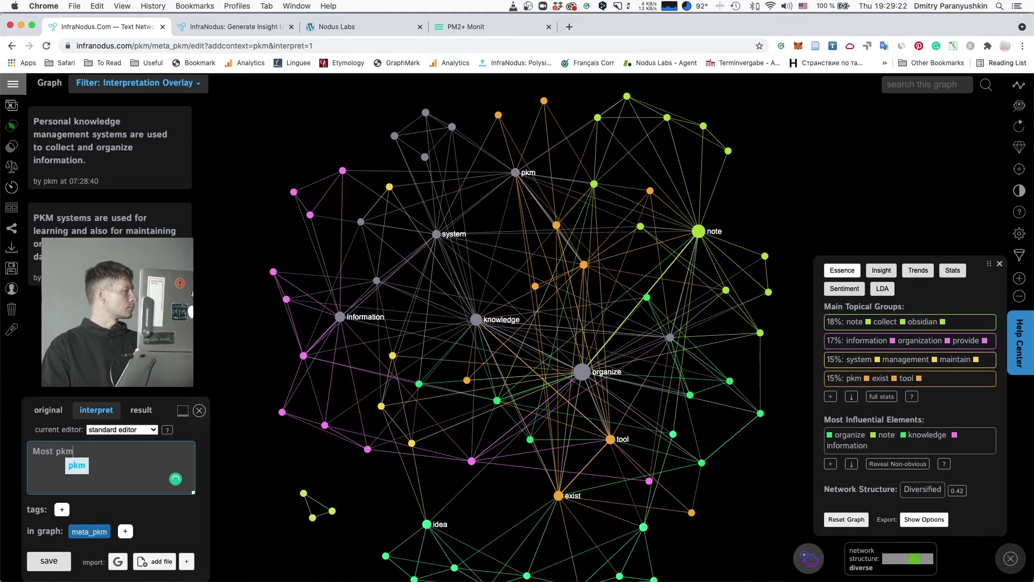
type(" systems ")
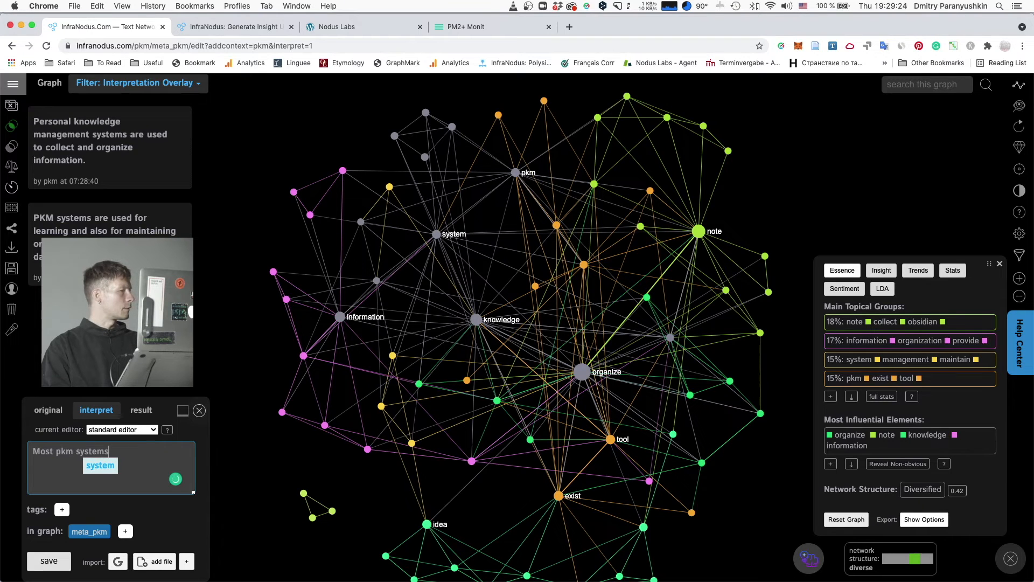
type("are based on")
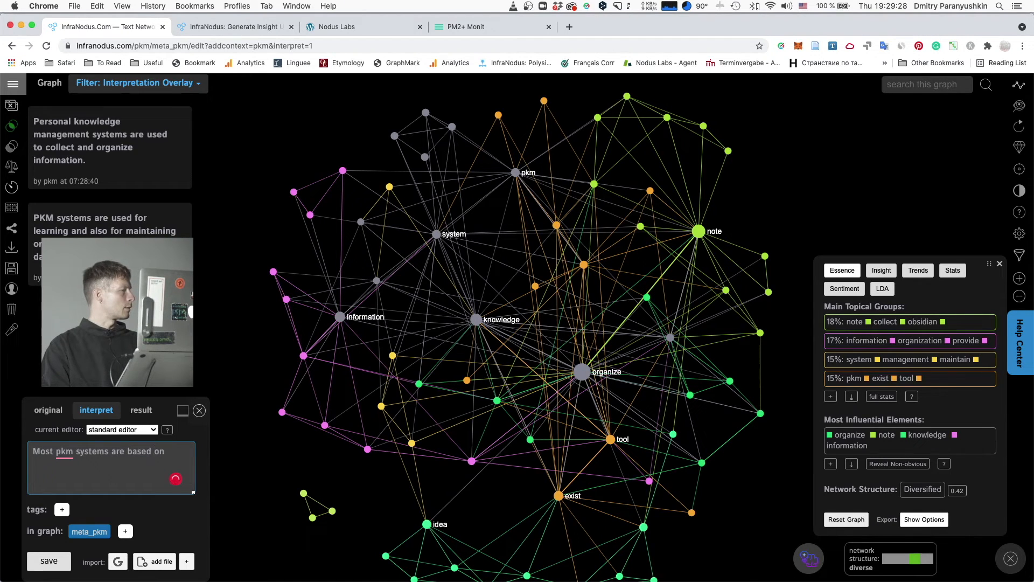
type(" simple framework: collect, o")
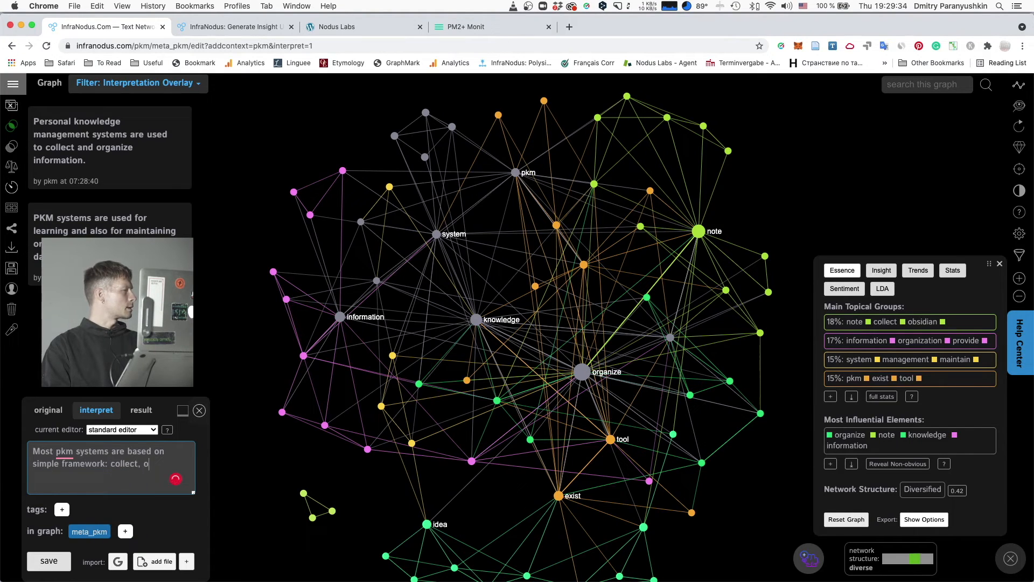
type("rganize, ")
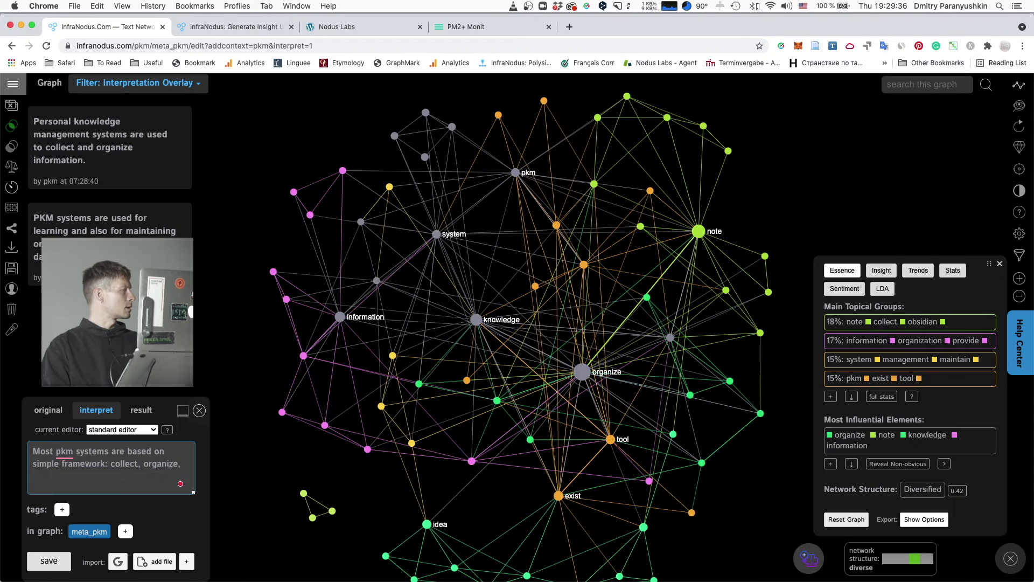
type("distill, express. ")
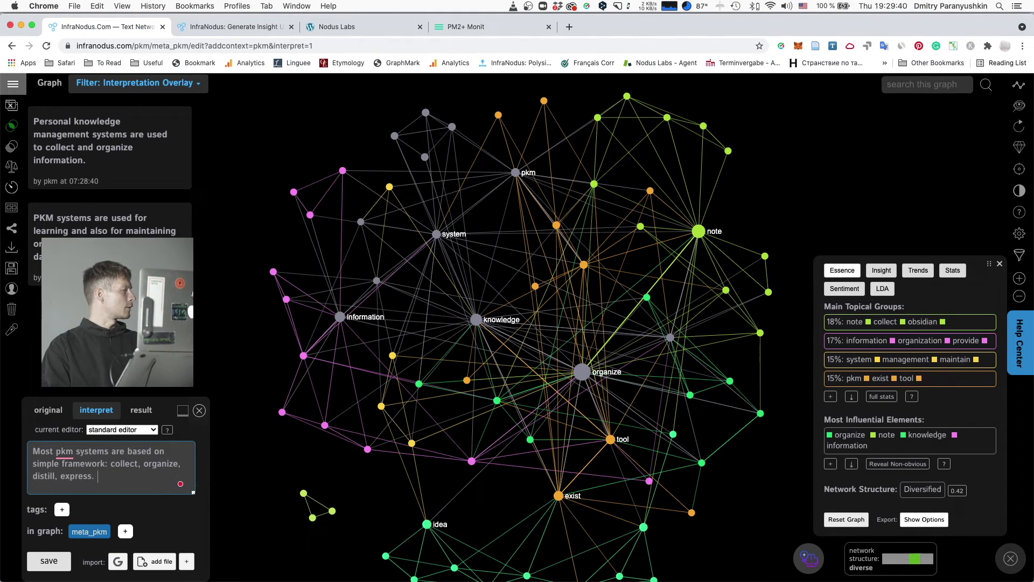
type("We can also rephrase it by say")
key("alt+BackSpace")
key("alt+BackSpace")
key("alt+BackSpace")
key("alt+BackSpace")
key("alt+BackSpace")
key("alt+BackSpace")
key("alt+BackSpace")
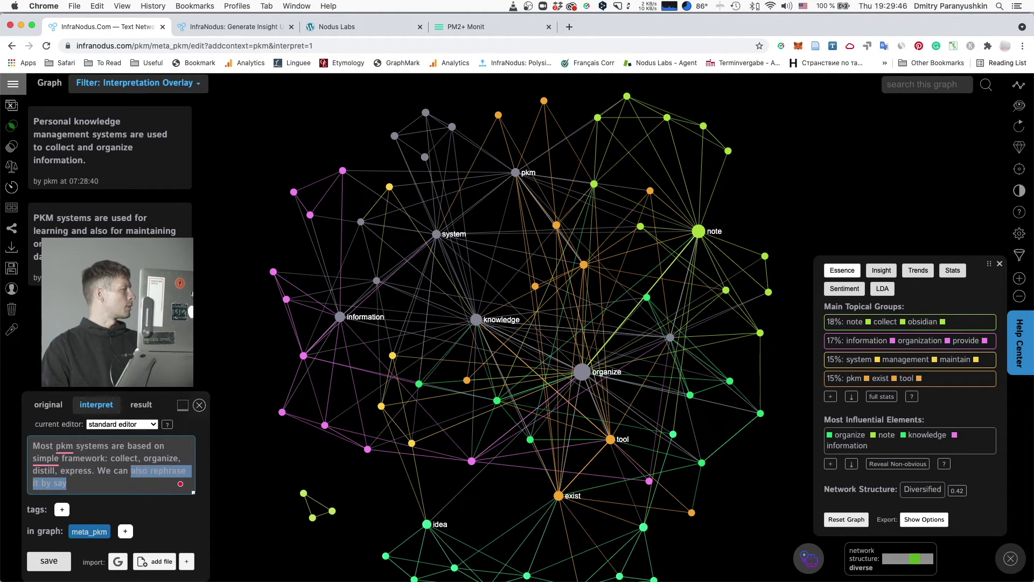
Step: Continue the statement with "The first step is to collect or capture, the second step is to curate and make selections, the third step is"
type("The first step is to collect or capture, ")
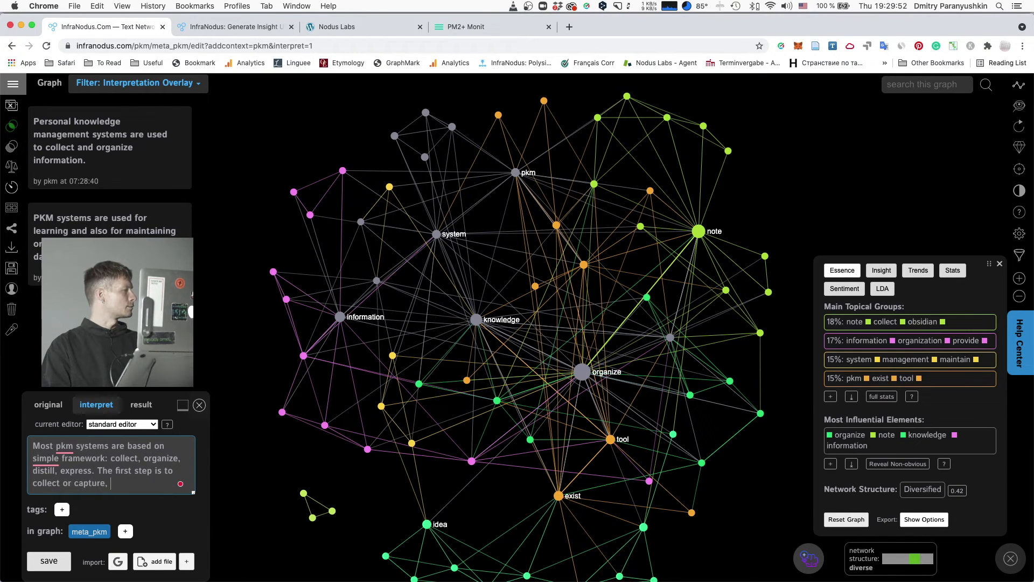
type("the second step is t")
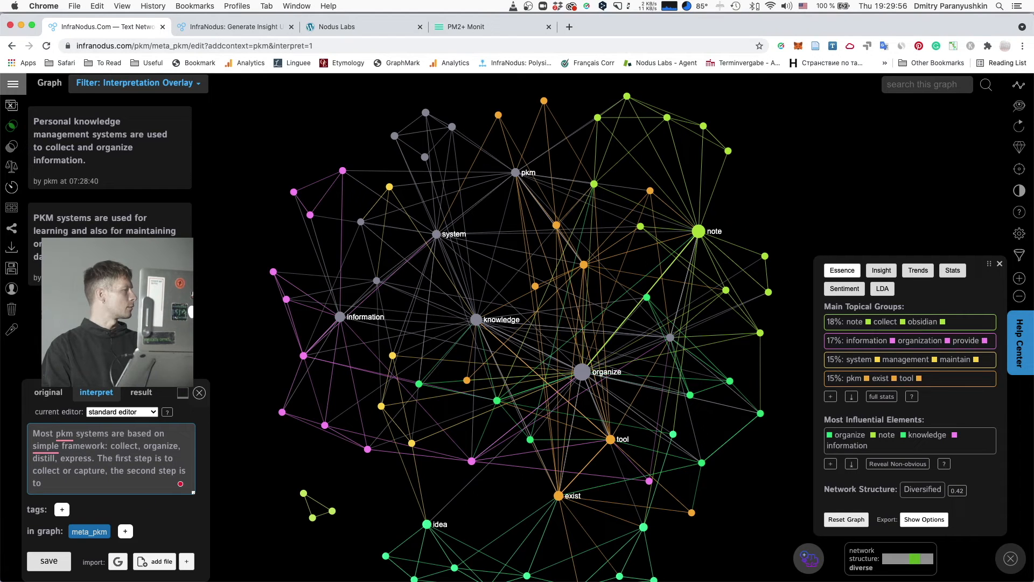
type("o curate and make sselections, the")
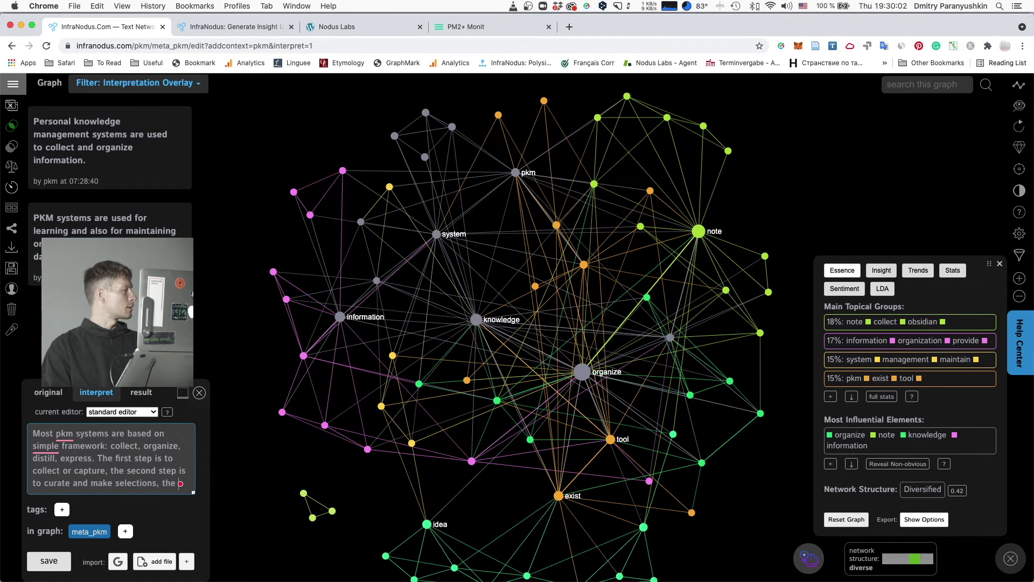
type(" third step is")
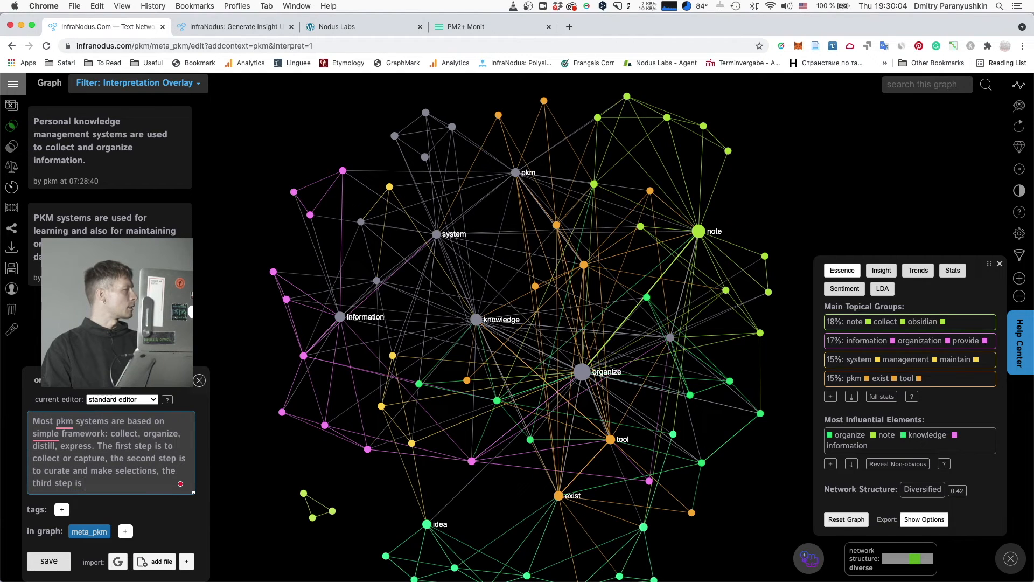
Step: Finish the statement with "to find connections between the notes, the fourth step is to put them into a coherent discourse — a narrative." and save it
type(" to find connections between")
type(" the notes,")
type(" the fourth step")
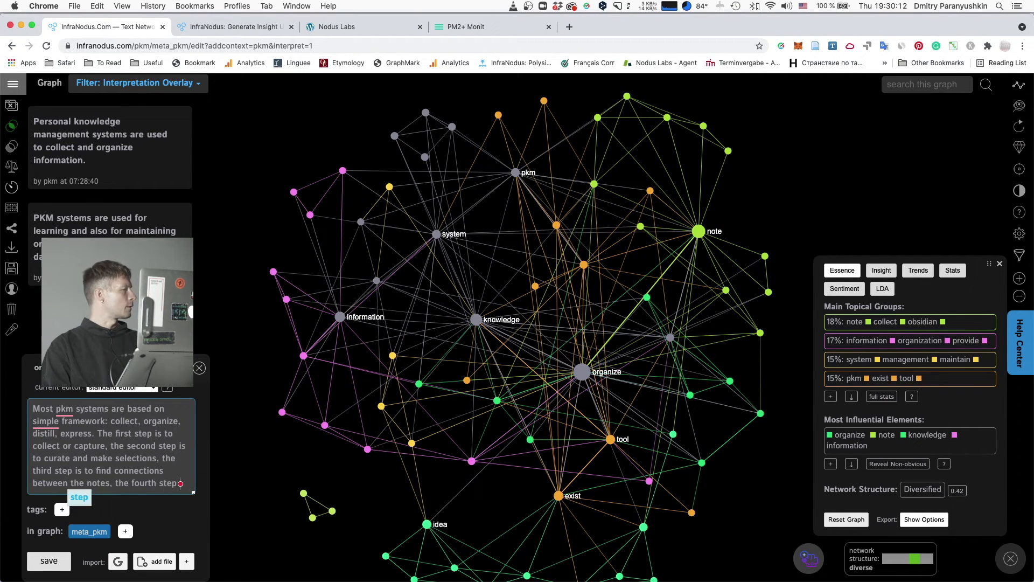
type(" is to put them i")
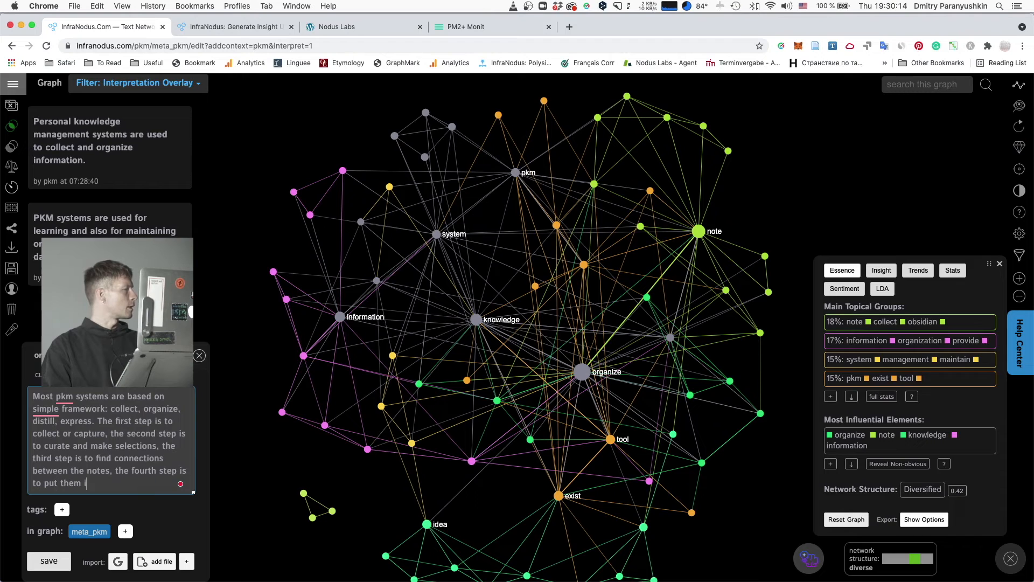
type("nto a coherent discourse")
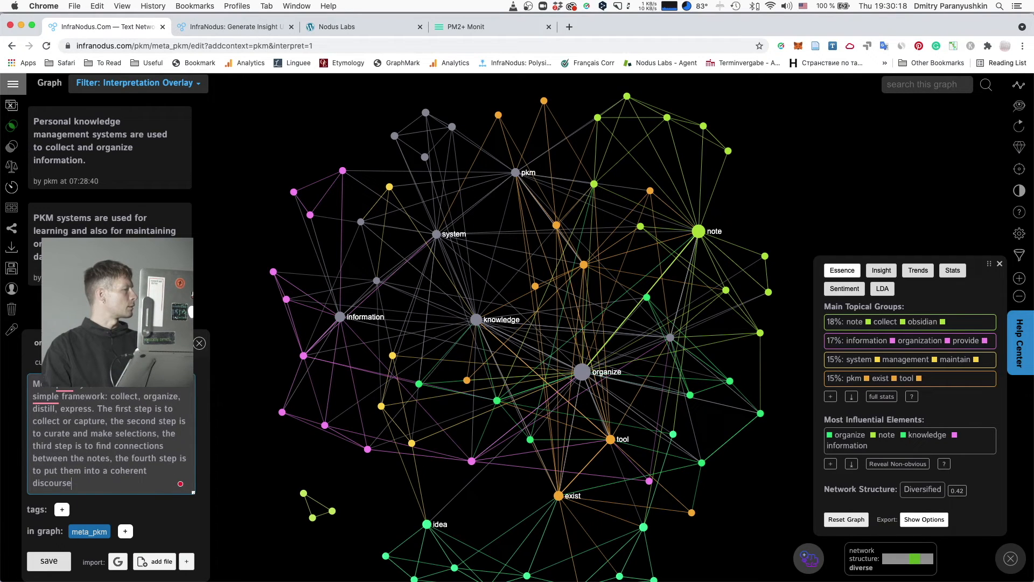
type(" — a narrative.")
key("Return")
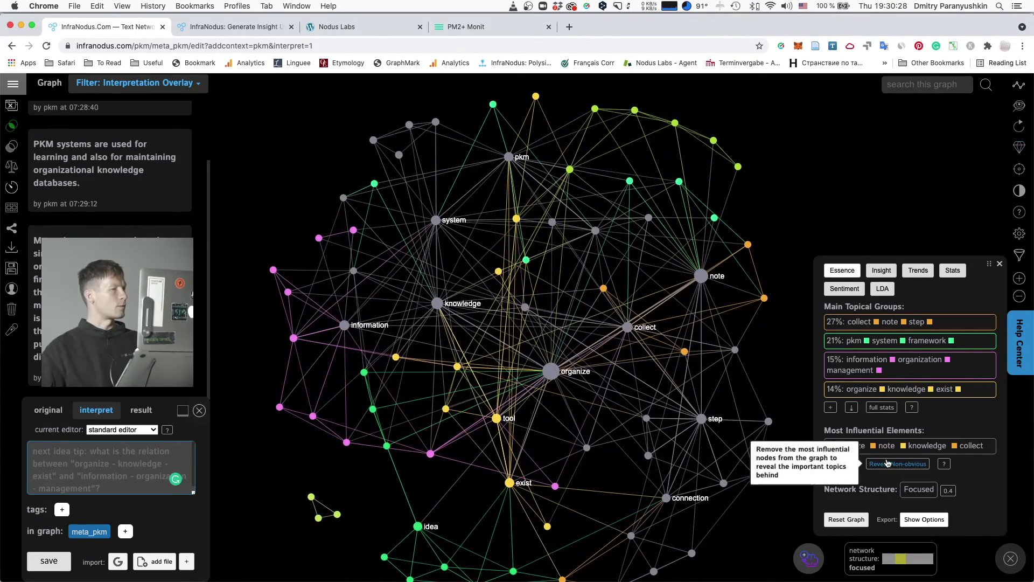
Step: Reveal the graph's non-obvious topics by removing the most influential nodes, and inspect the obsidian node
left_click(888, 465)
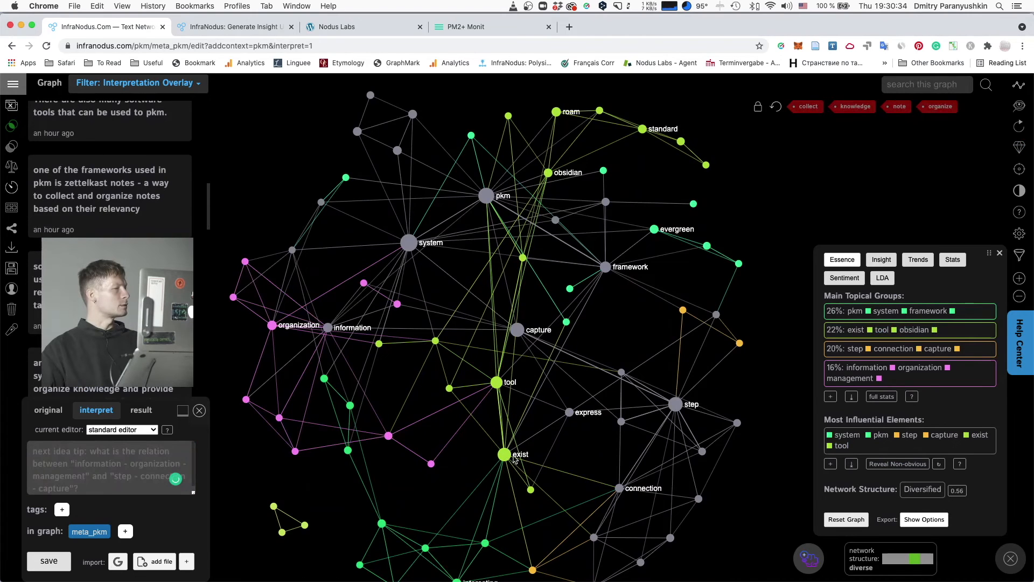
left_click(549, 174)
left_click(549, 174)
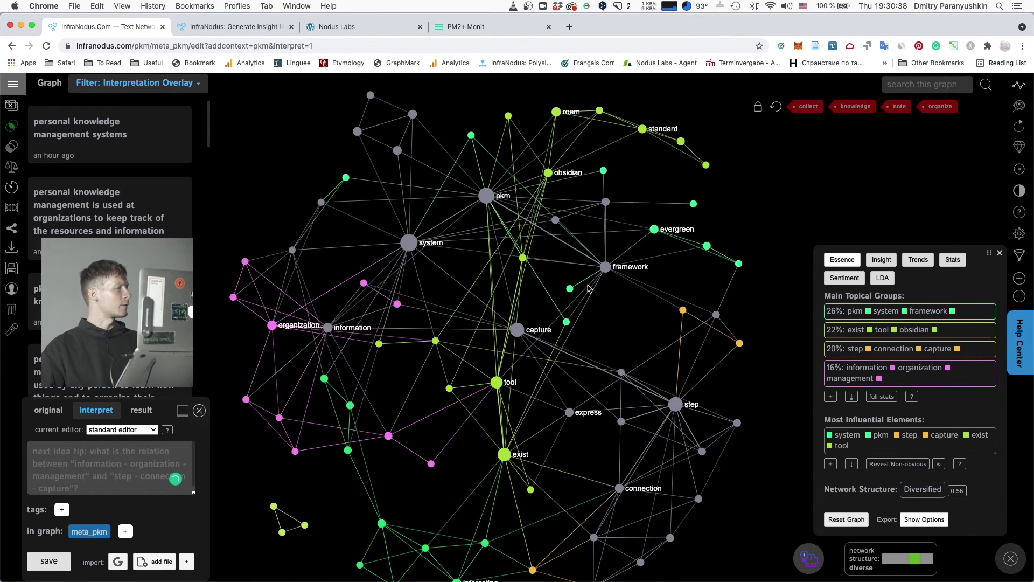
Step: Filter the statement list back to Interpretation Overlay (Your Narrative)
left_click(92, 459)
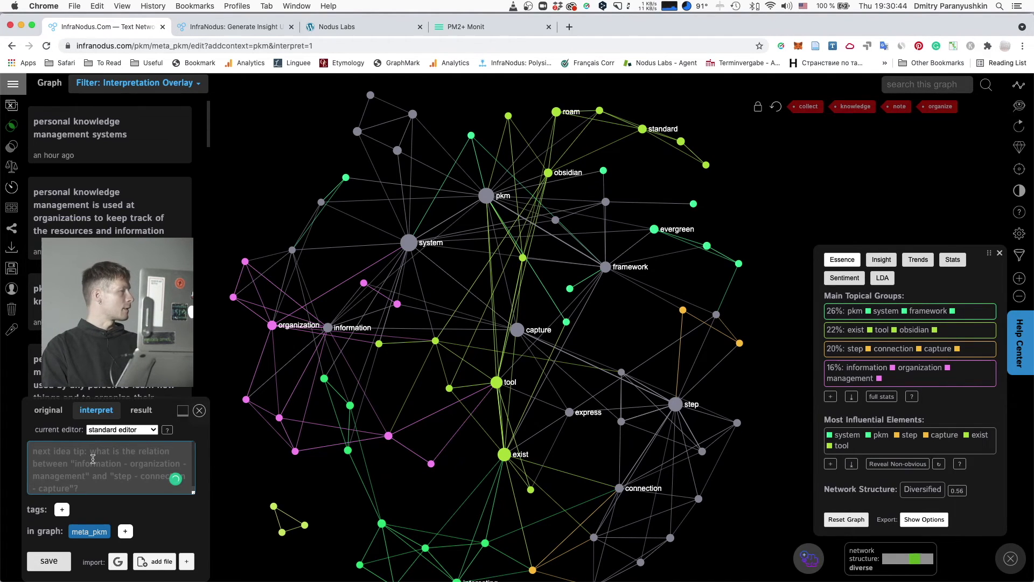
left_click(135, 82)
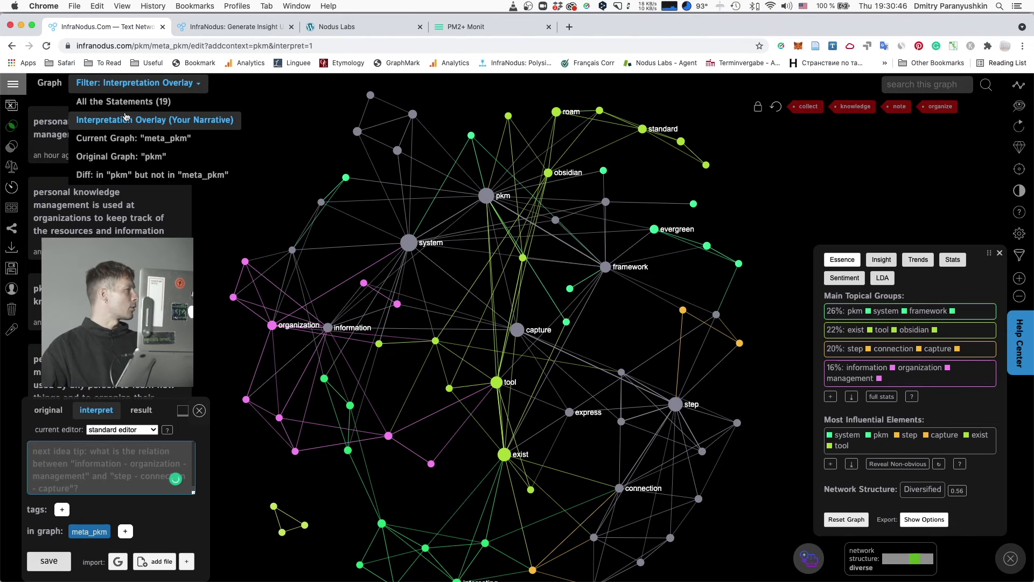
left_click(125, 118)
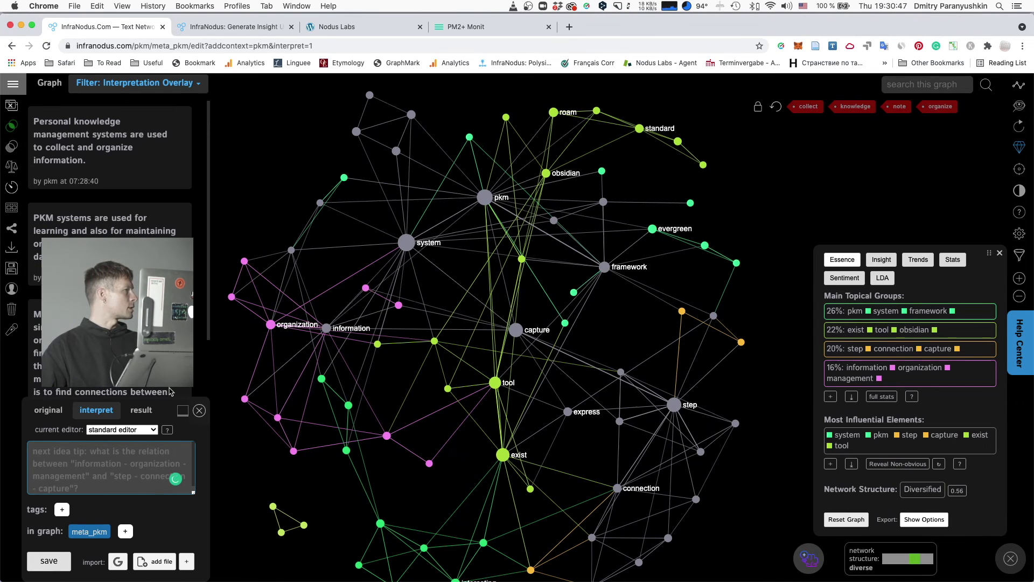
Step: Start the statement "Some of the most popular PKM tools allow users to go through all the stages of knowledge management:"
left_click(86, 445)
type("Some of the mos")
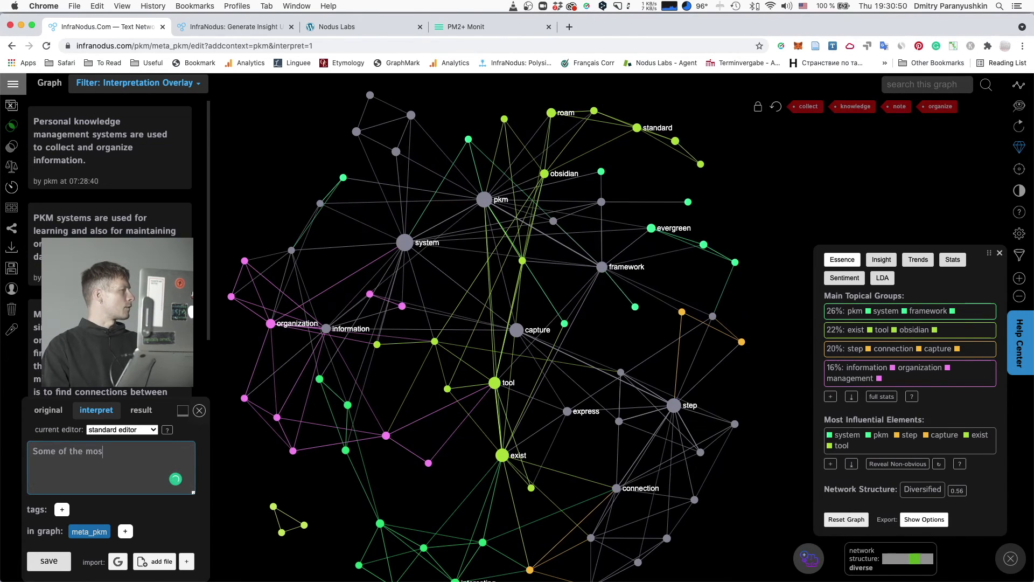
type("t popular P")
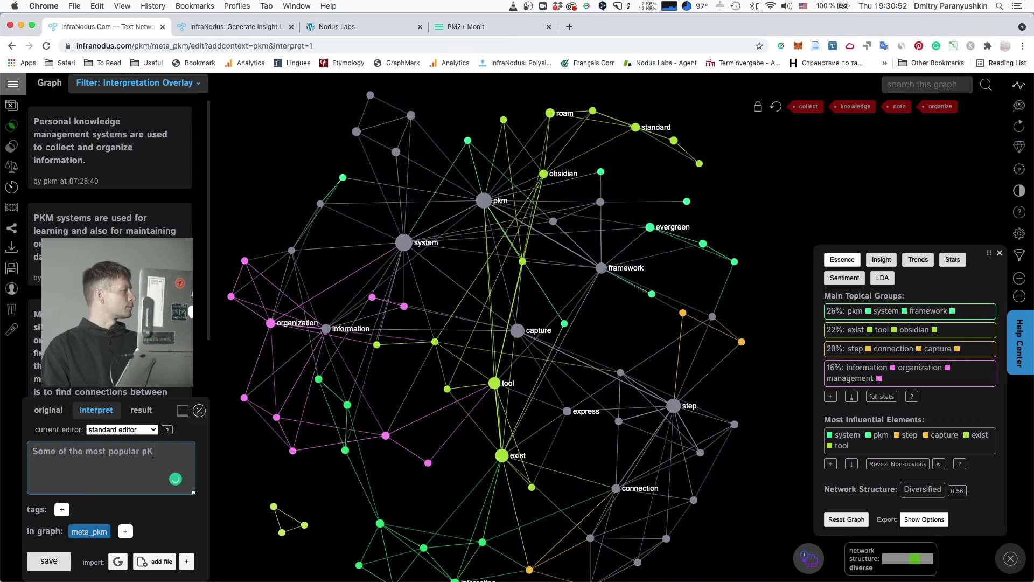
type("KM tools all")
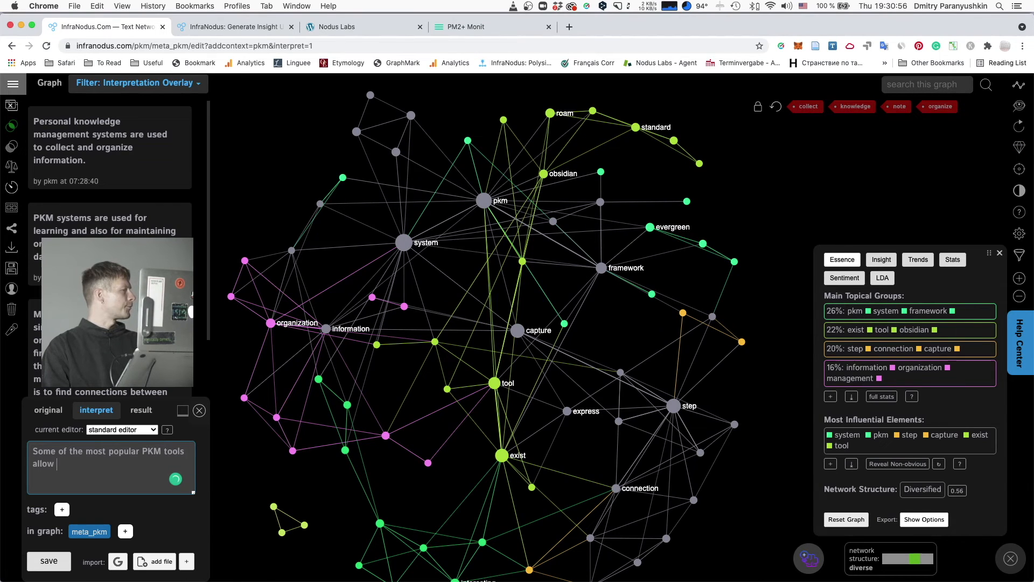
type("ow users to go through all the sta")
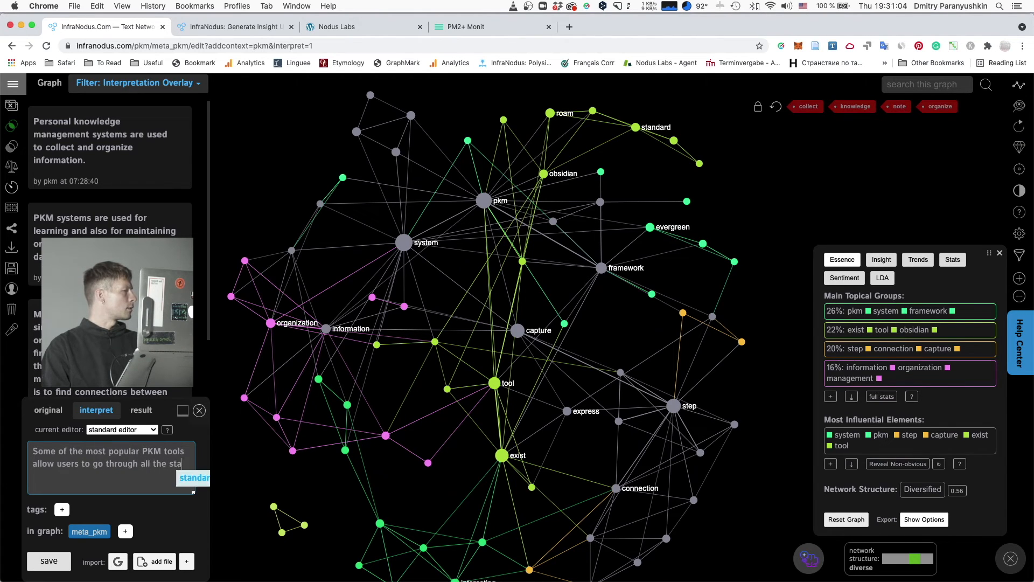
type("ges of knowledge management:")
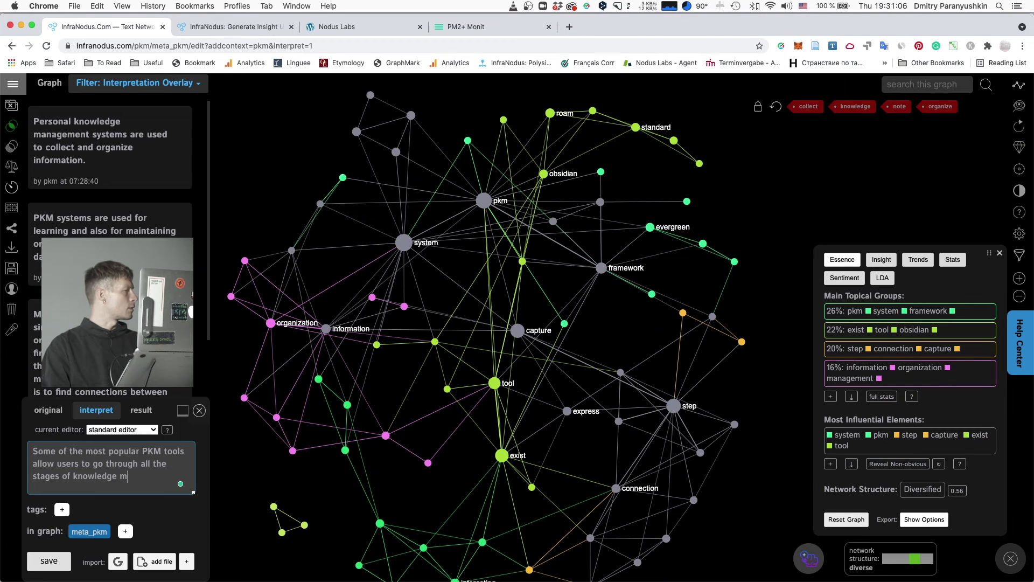
Step: Finish the statement with "from collecting to publishing their ideas." and save it to the meta_pkm graph
type("colle")
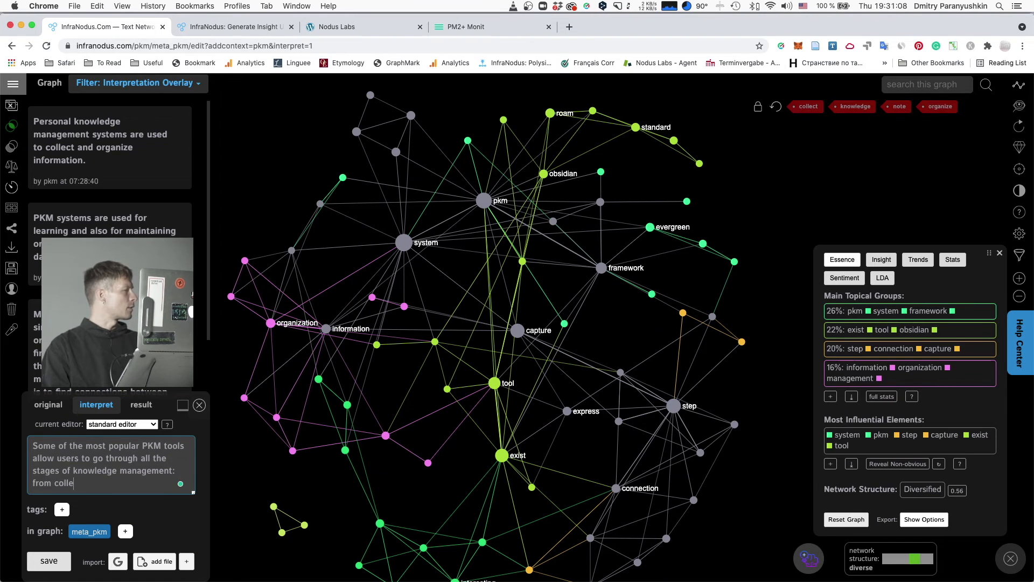
type("cting to publishin")
key("BackSpace")
key("BackSpace")
type("thei")
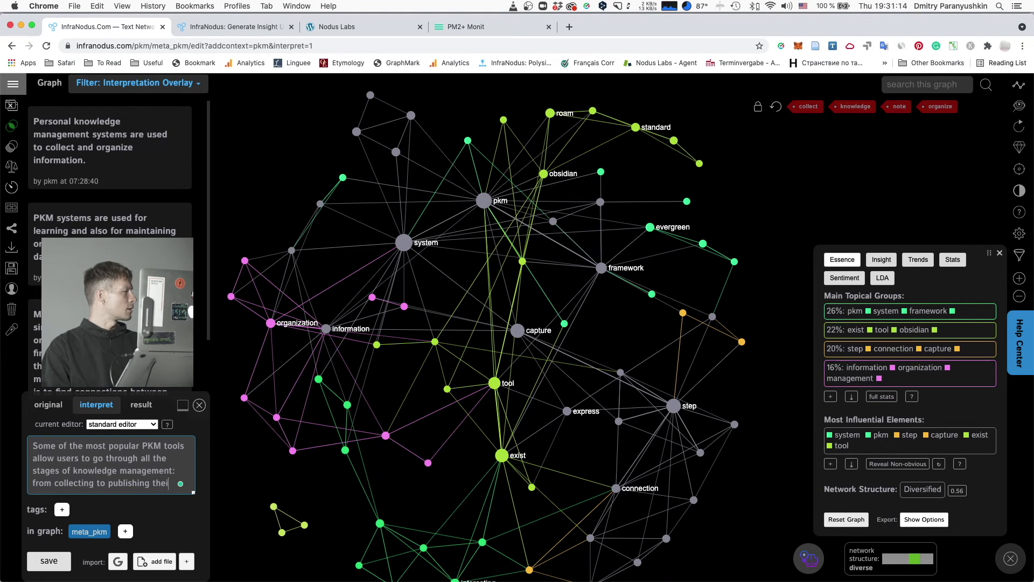
type("r ideas.")
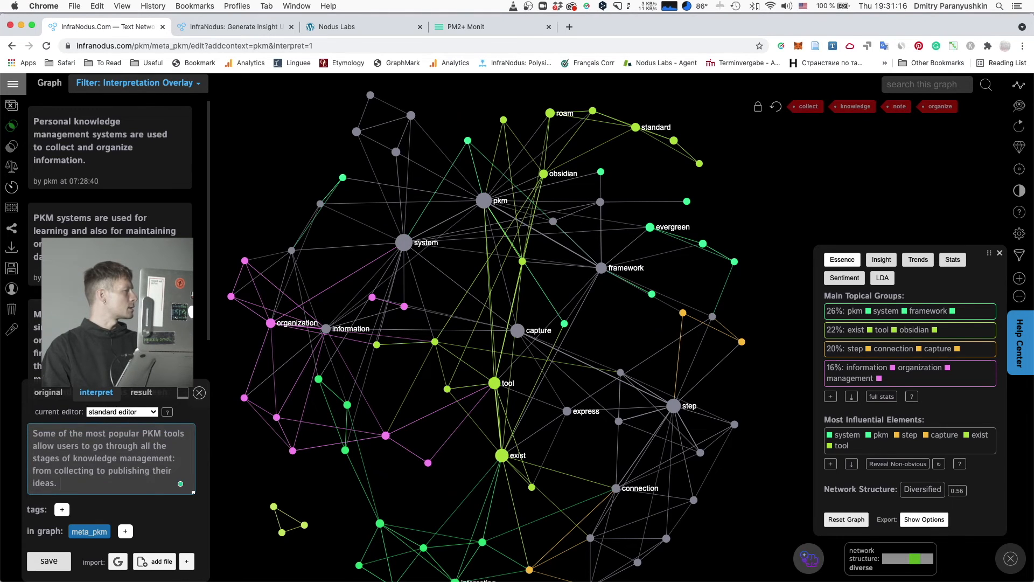
key("Return")
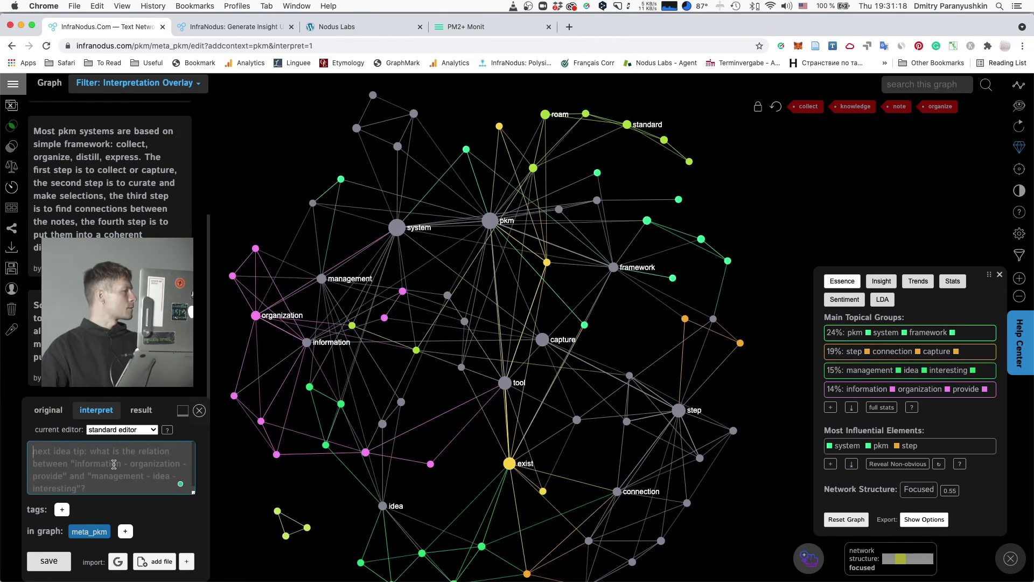
Step: Start a new statement with "For example, some of the more popular tools are Obsidian, Roam Research, RemNote. Some people also"
type("For example, some of the more popular tools are O")
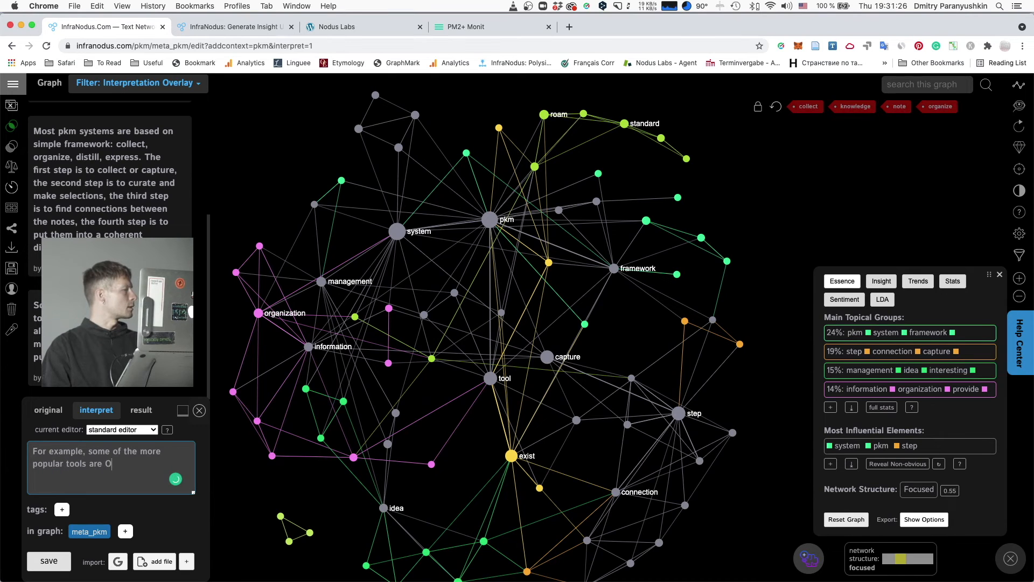
type("bsidian, Roam Research")
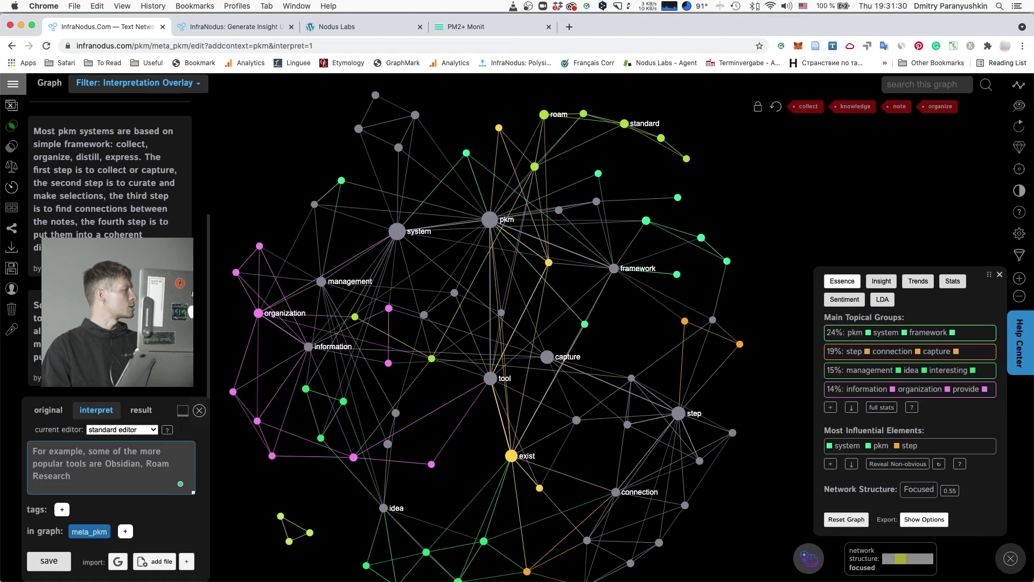
type(", RemNote. Some people also ")
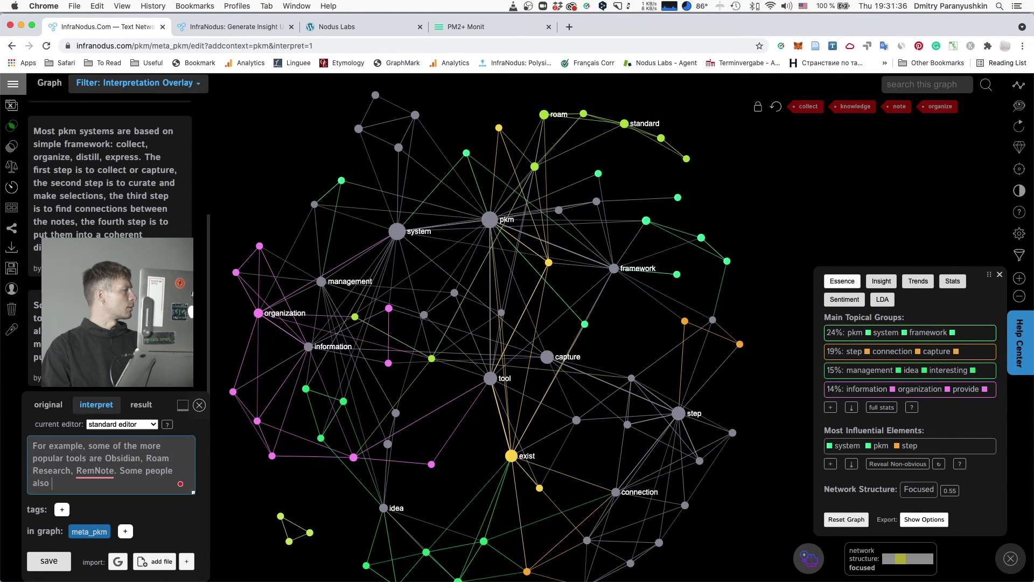
Step: Continue the statement with "like to use their standard note-taking apps or their Google Docs and Evernote."
type("like to use their ")
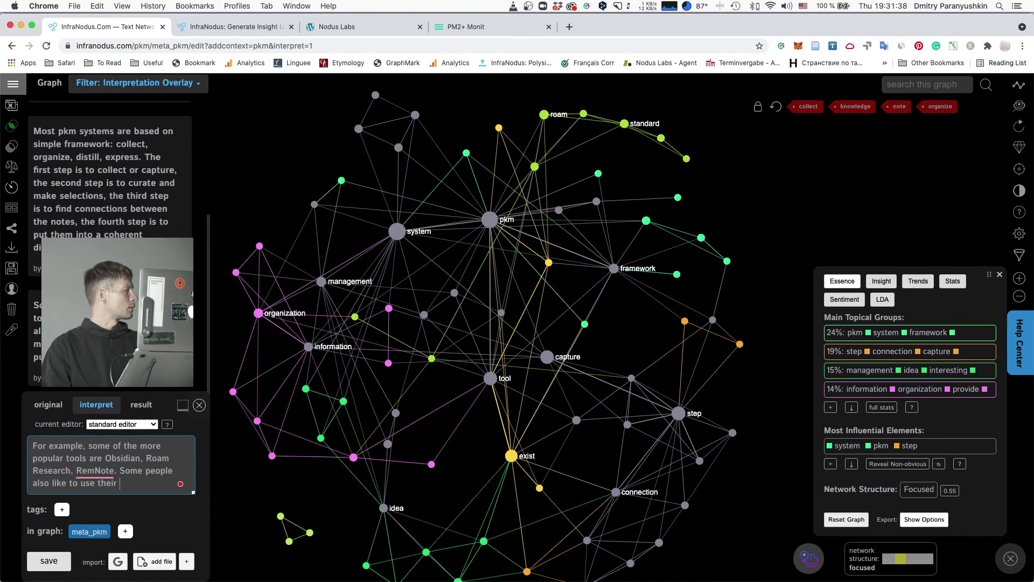
type("stna")
type("andard tote")
type("ote")
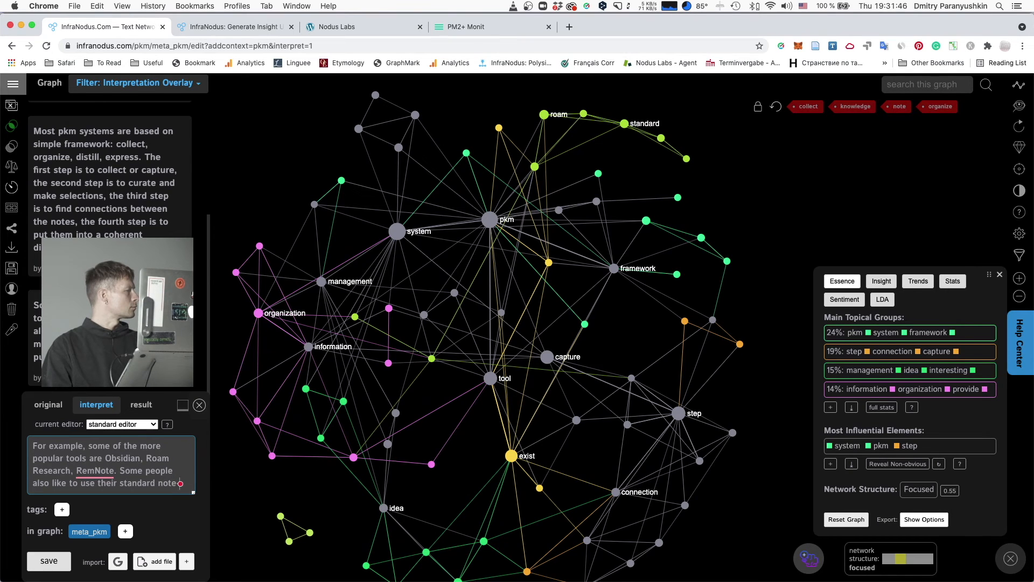
type("-taking apps")
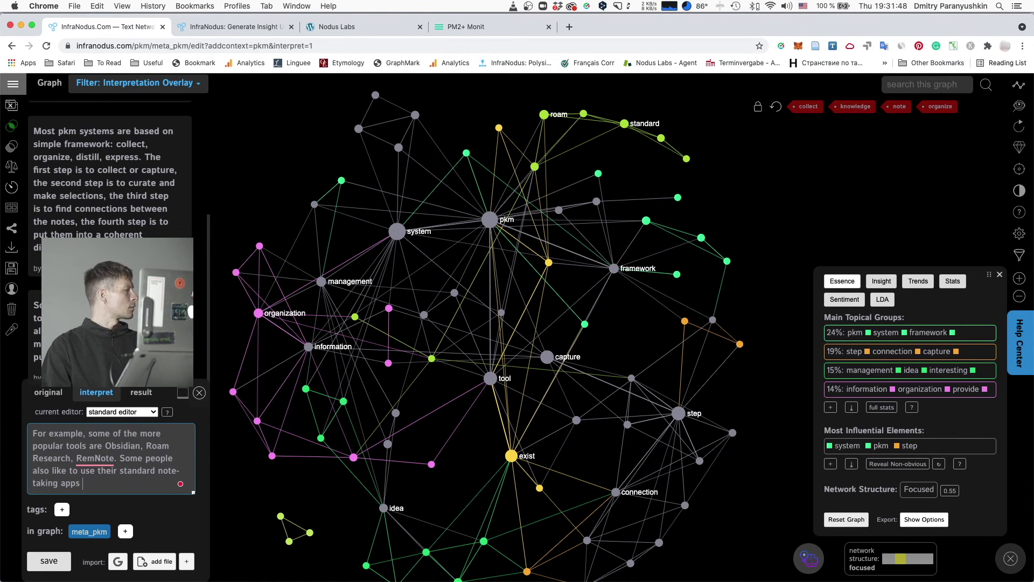
type(" or their Google Doc")
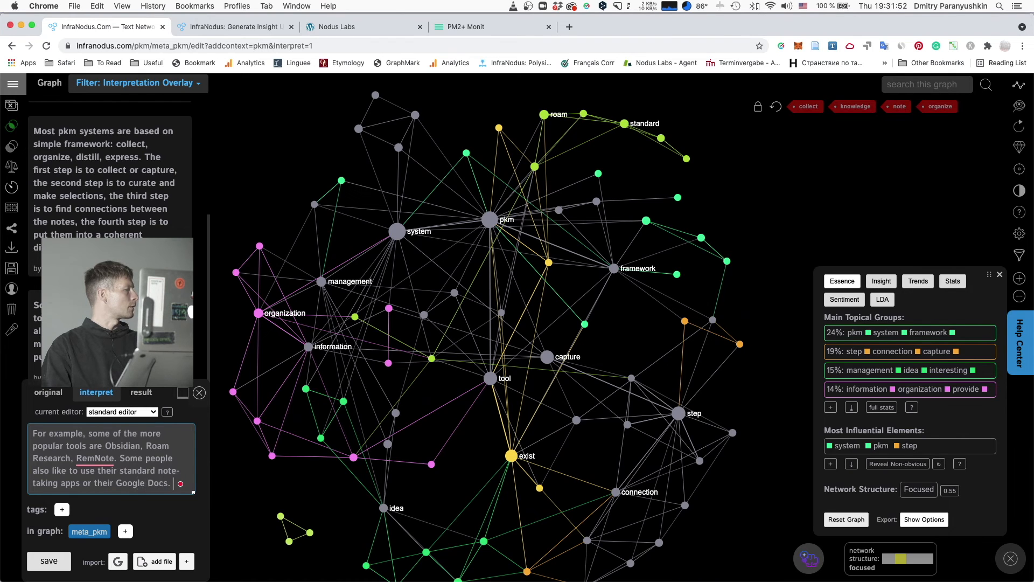
type("s an")
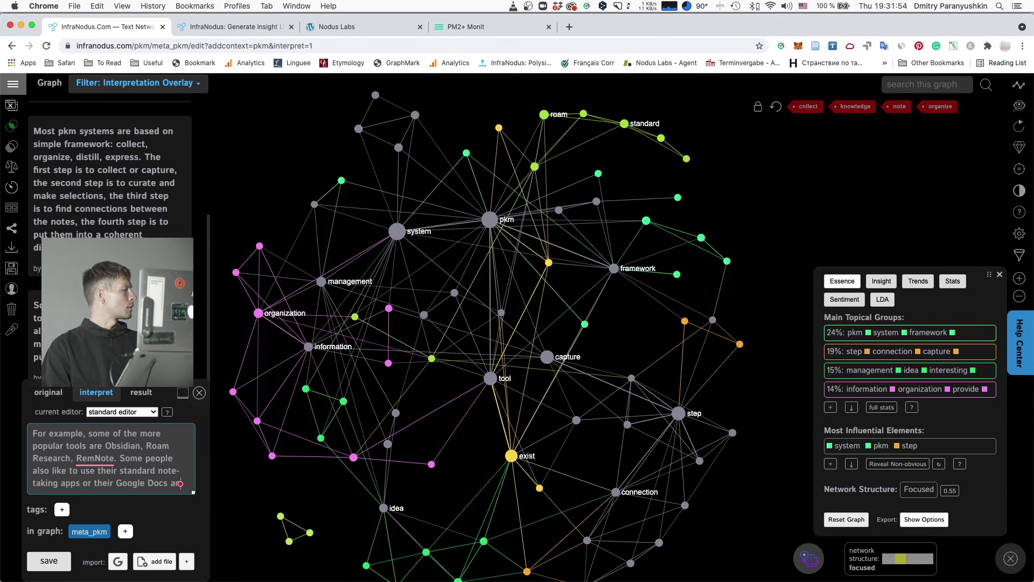
type("d Evernote.")
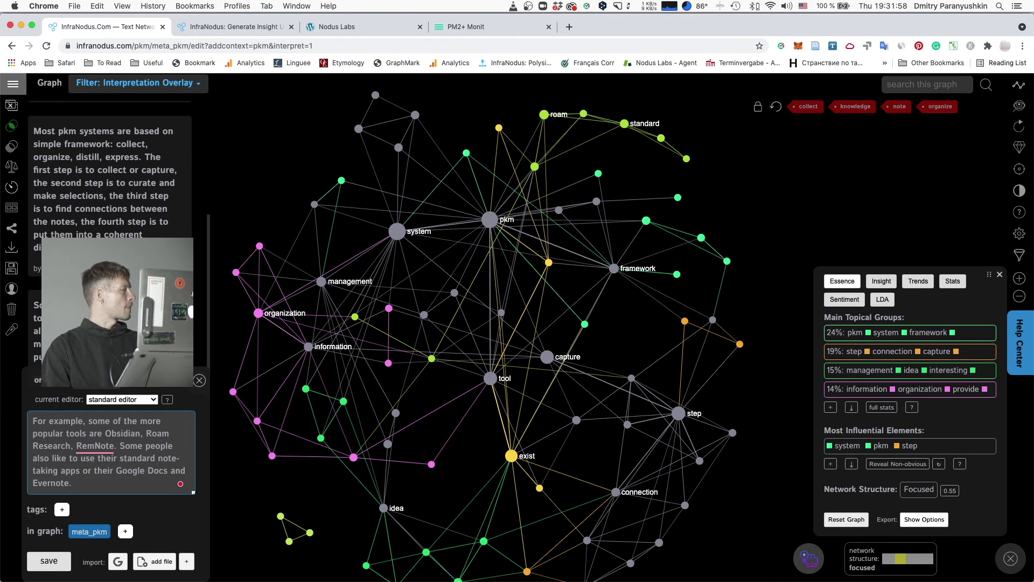
Step: Finish the statement with "We can also connect several tools together to create our own PKM system." and save it
type(" We can also connect se")
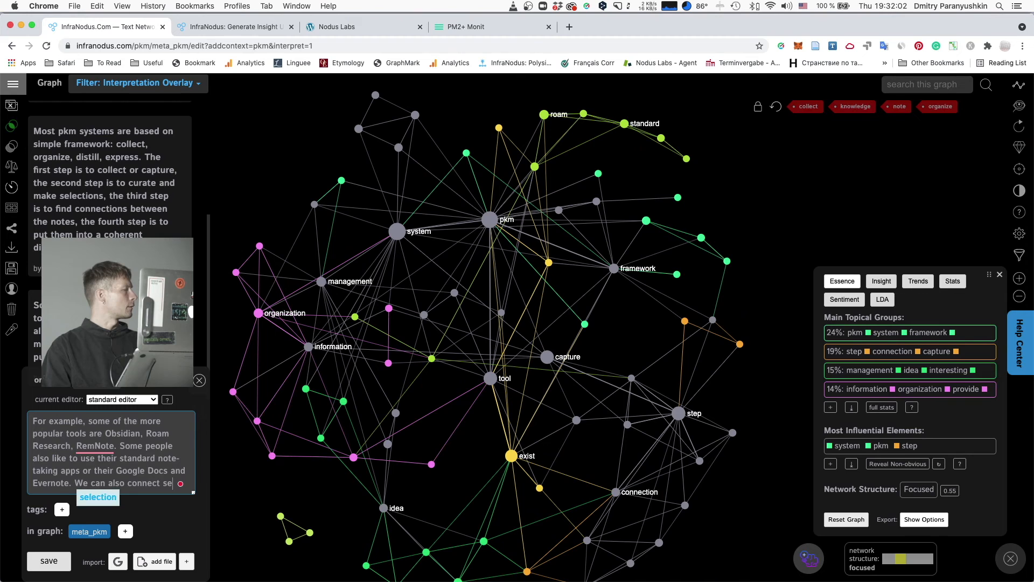
type("veral tools together")
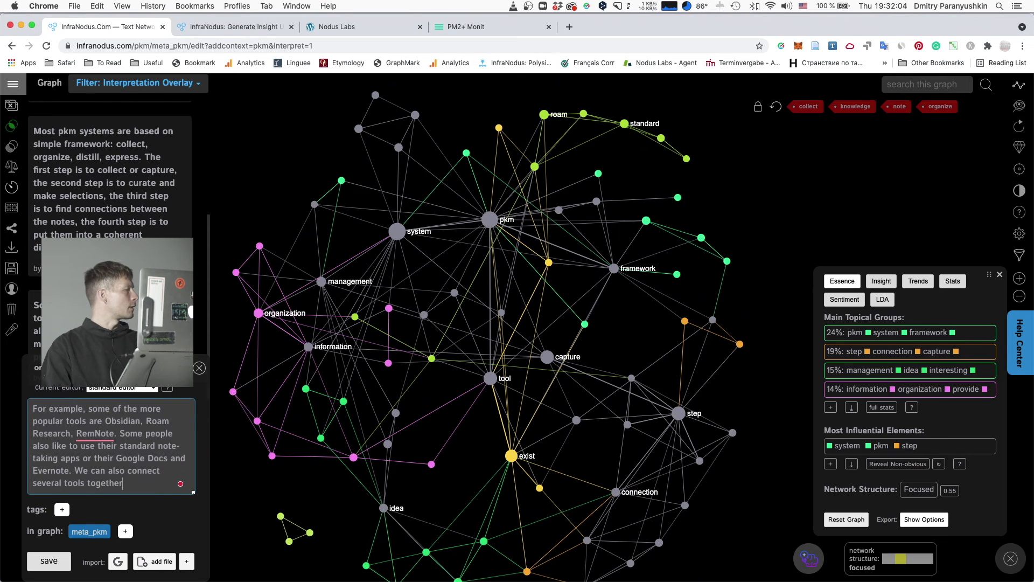
type(" to create our own ")
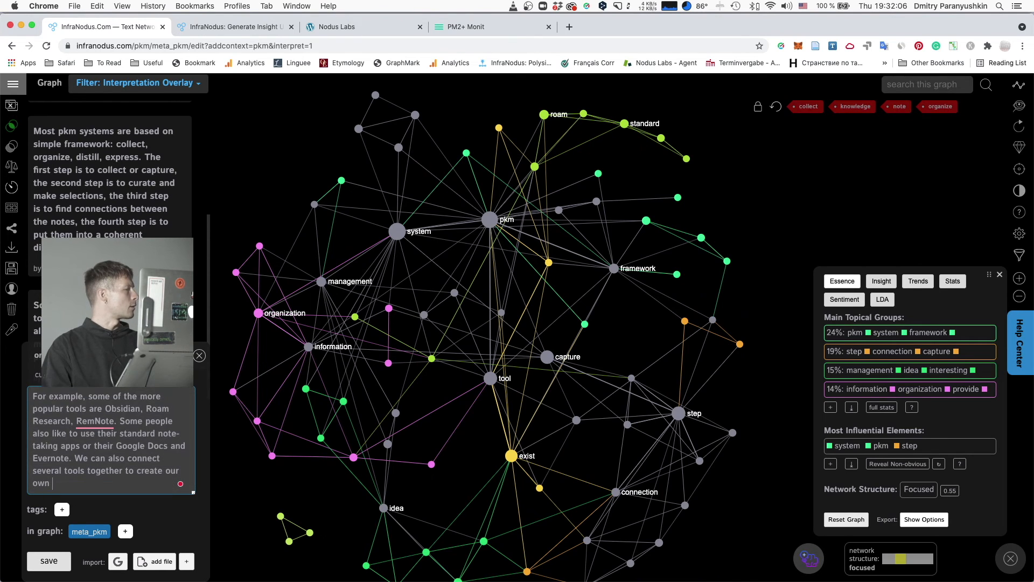
type("PKM system.")
key("Return")
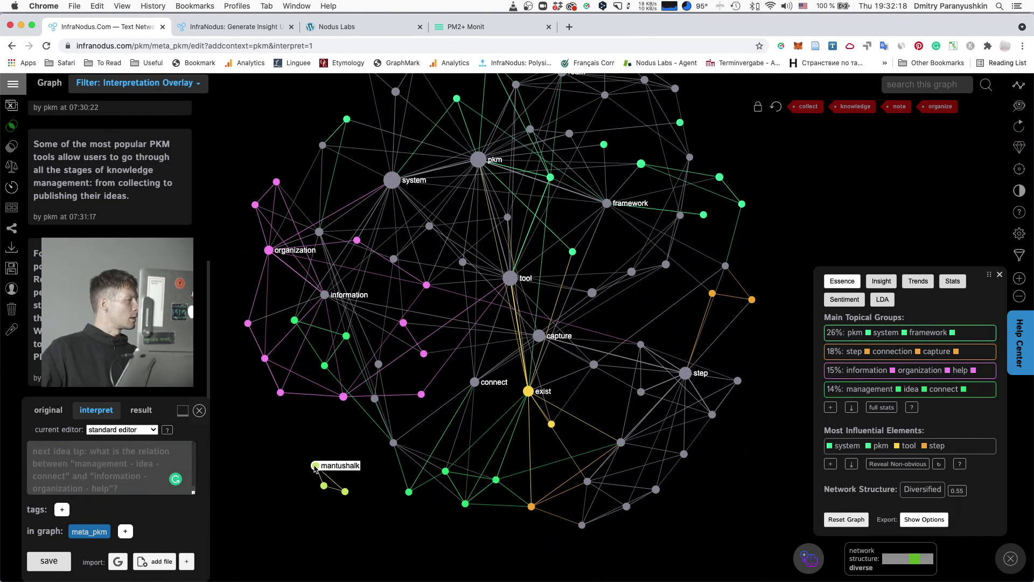
Step: Inspect the isolated mantushalk cluster and save "There are several methodologies for note-taking, among them are the Zettlekast method and Andy Mantushalk's evergreen notes."
left_click(324, 485)
left_click(324, 485)
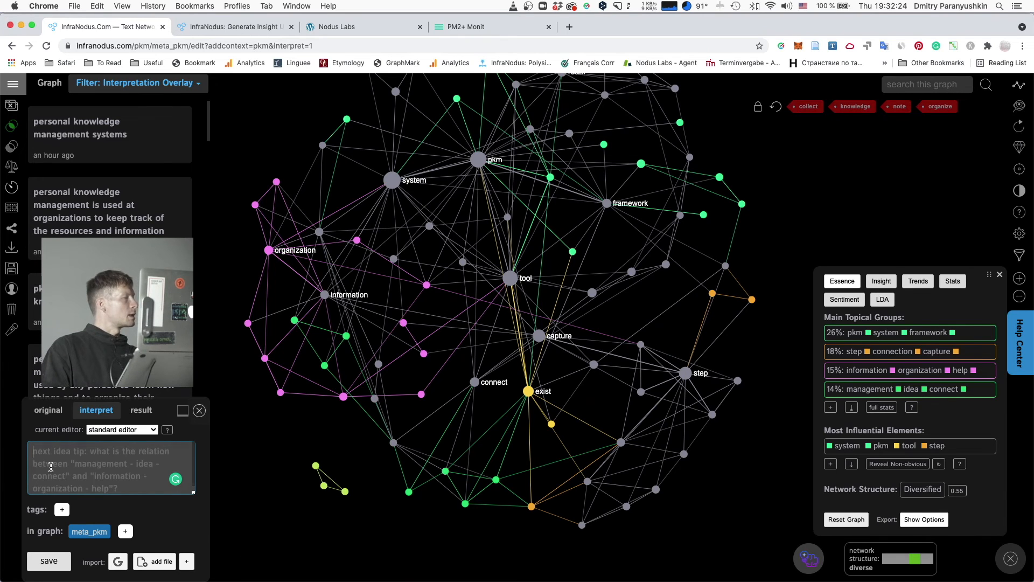
type("There are several methodo")
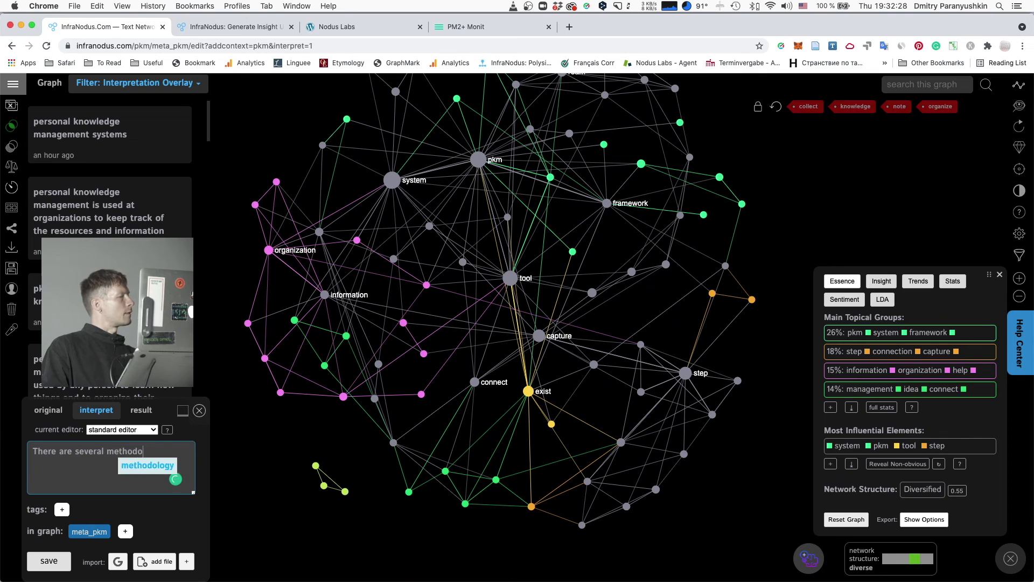
type("logics for note")
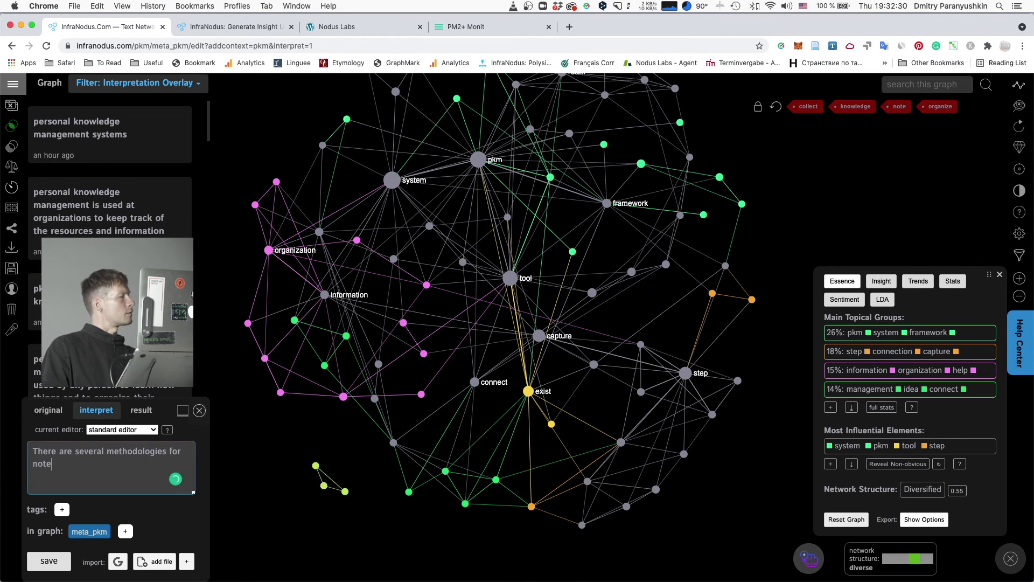
type("-taking, among them")
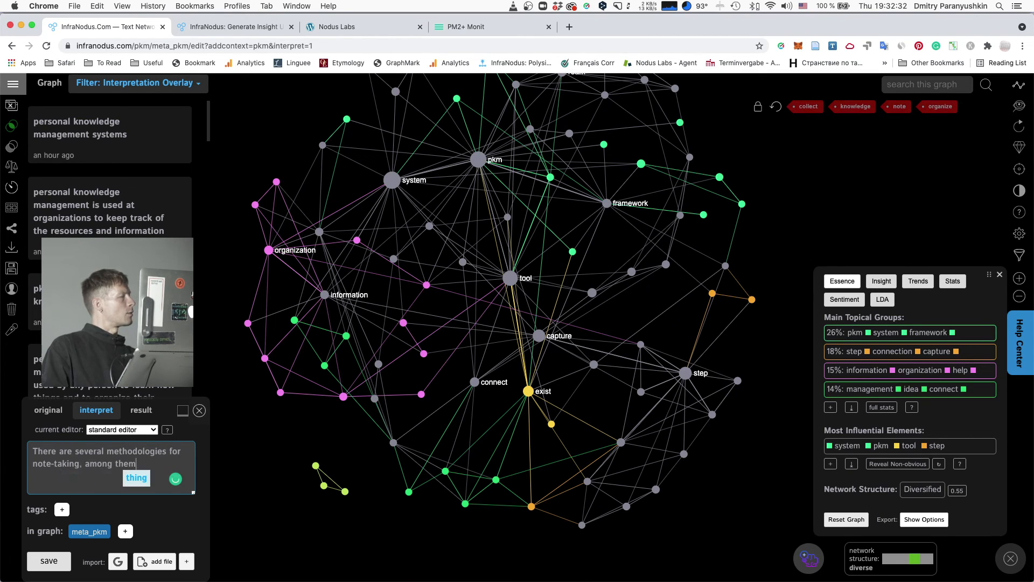
type(" are the Zettlekast meth")
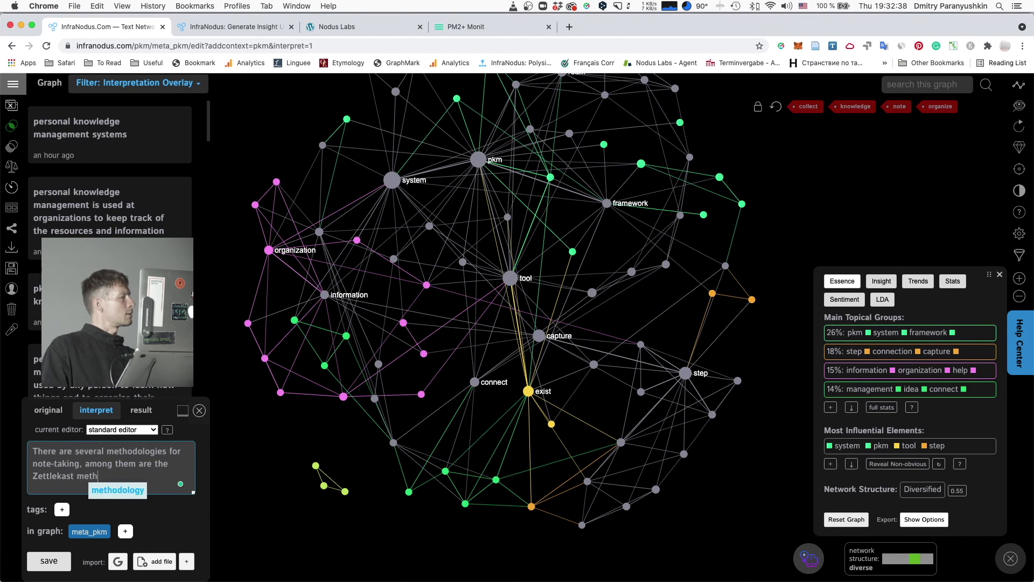
type("od and Andy Mantushalk's evergreen note")
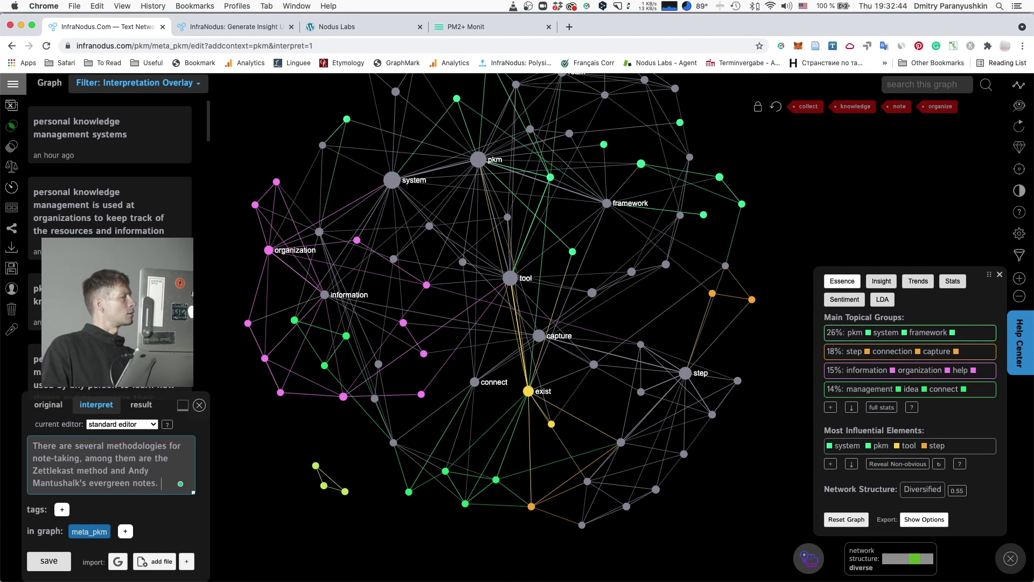
type("s.")
key("Return")
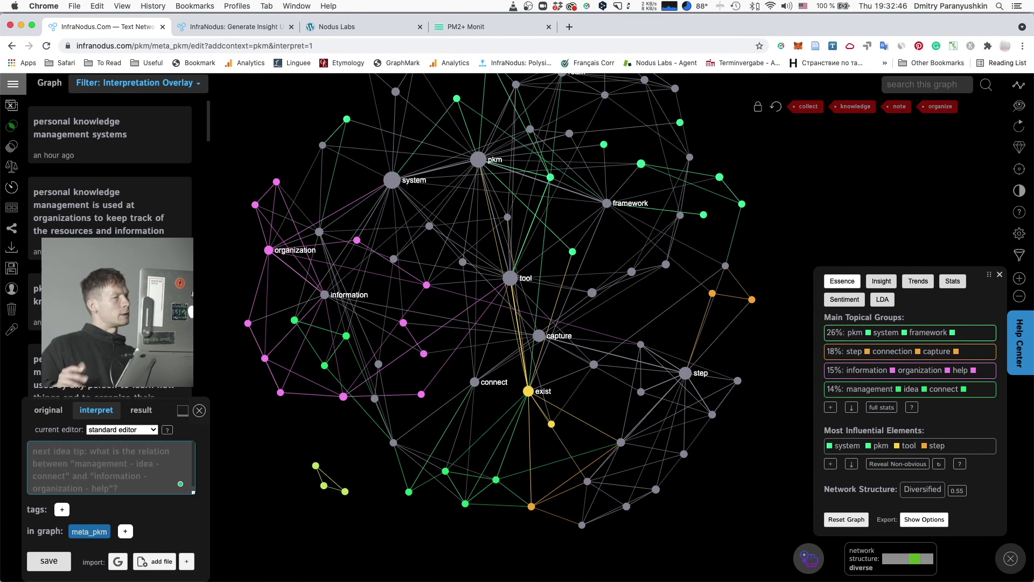
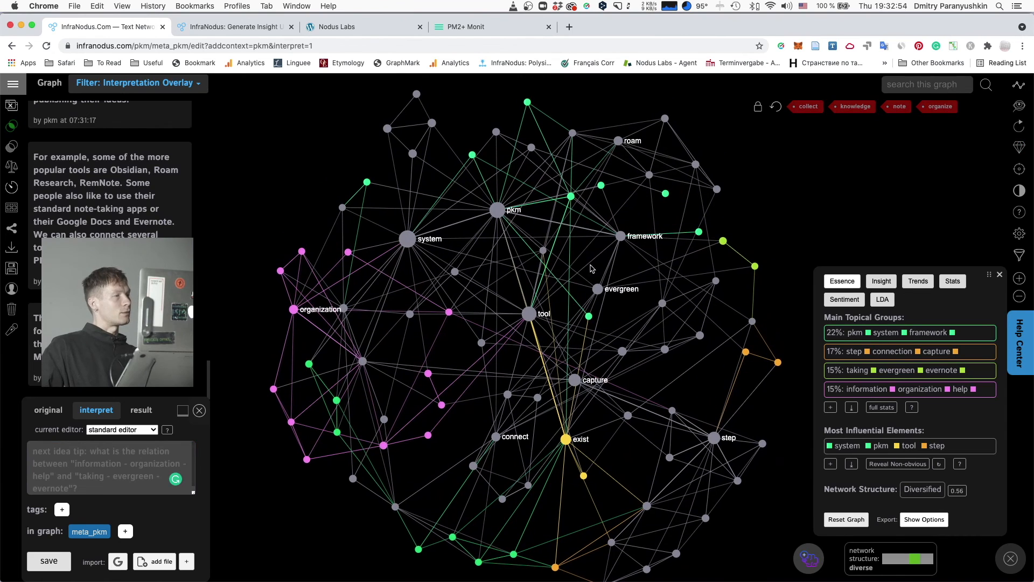
Step: Inspect the statements linked to the organization node and start a new statement with "PKM systems could also"
left_click(312, 308)
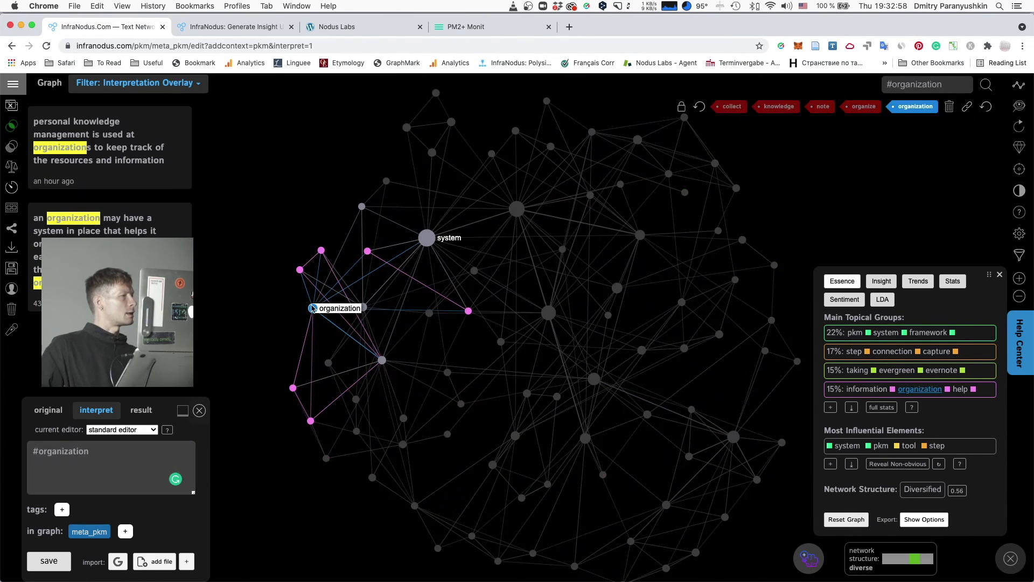
left_click(312, 308)
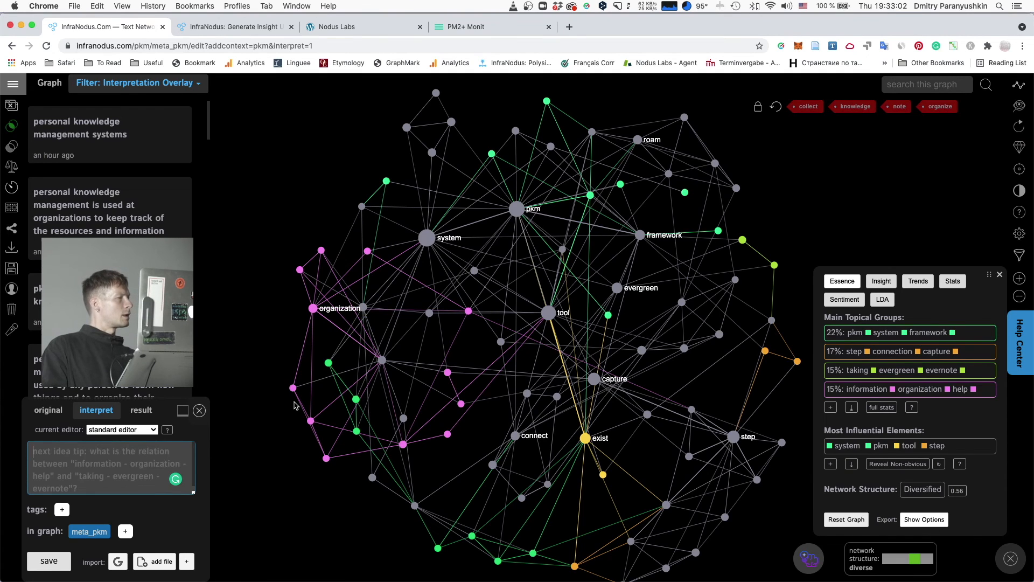
type("PKM")
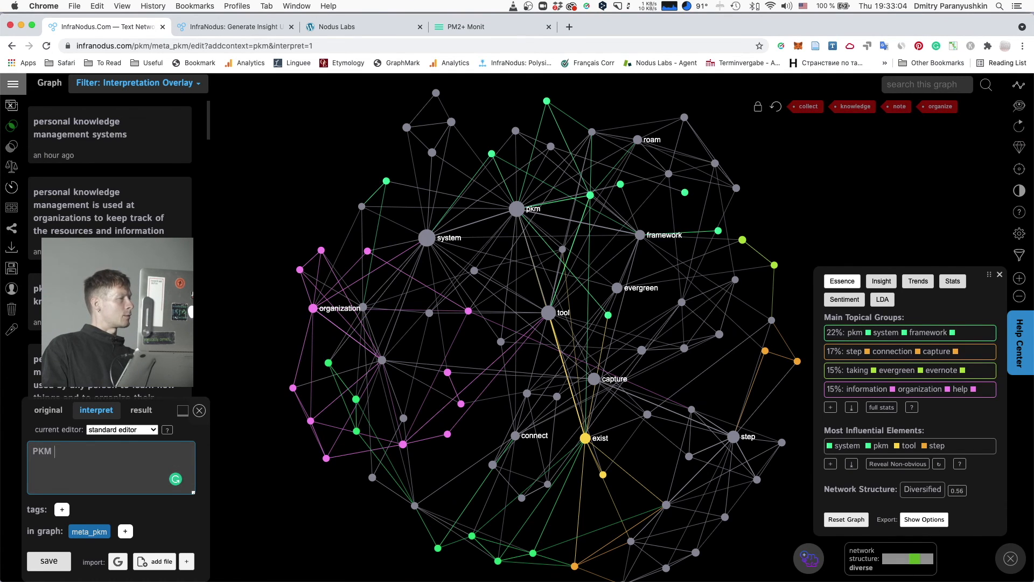
type(" systems could also")
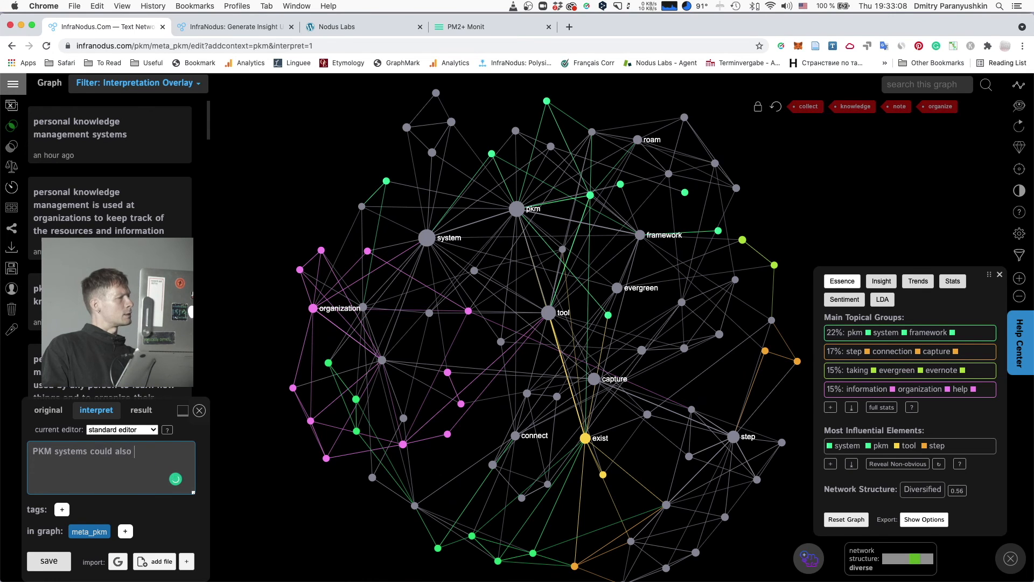
Step: Continue the statement with "be used within organizations to store and share knowledge and information"
type(" be used")
key("BackSpace")
key("BackSpace")
type("s")
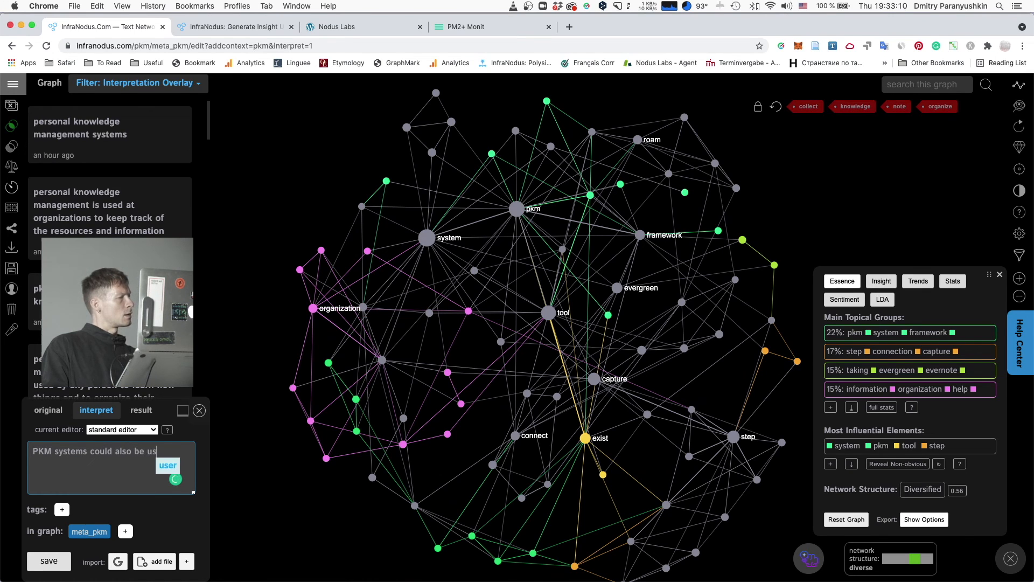
type("ed within organizatio")
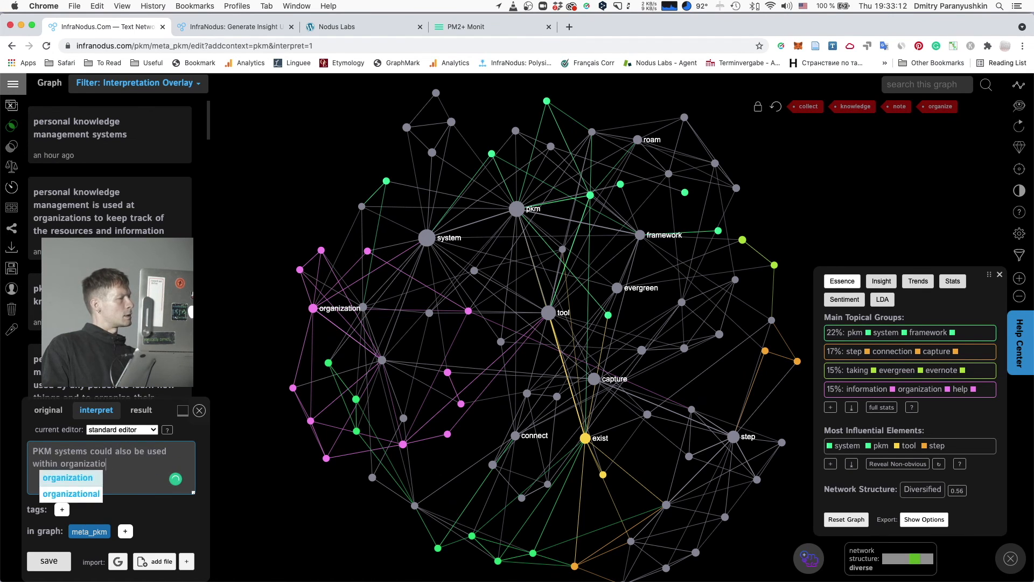
type("ns to store and sh")
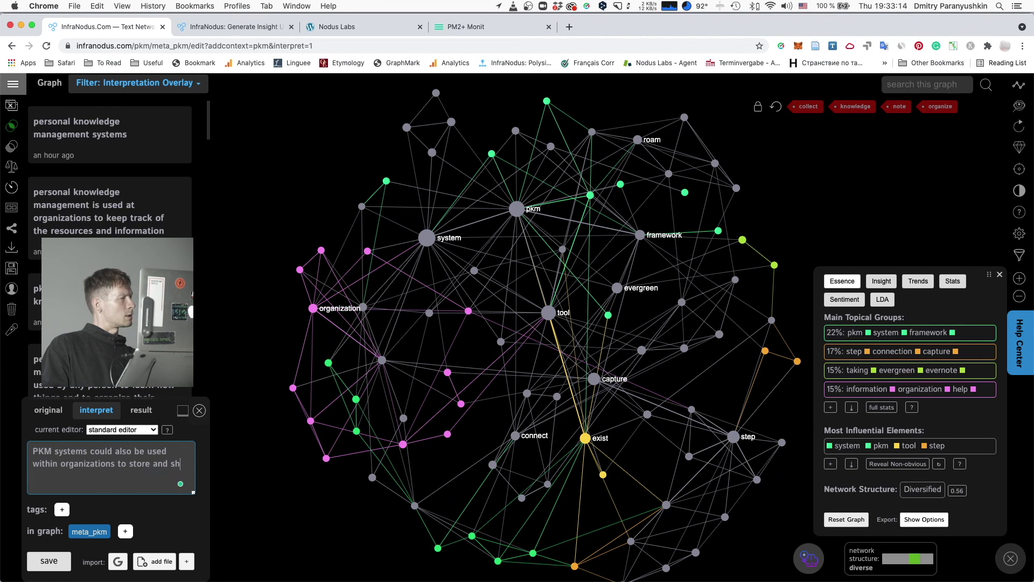
type("are knowledge and informat")
key("BackSpace")
type("and information t")
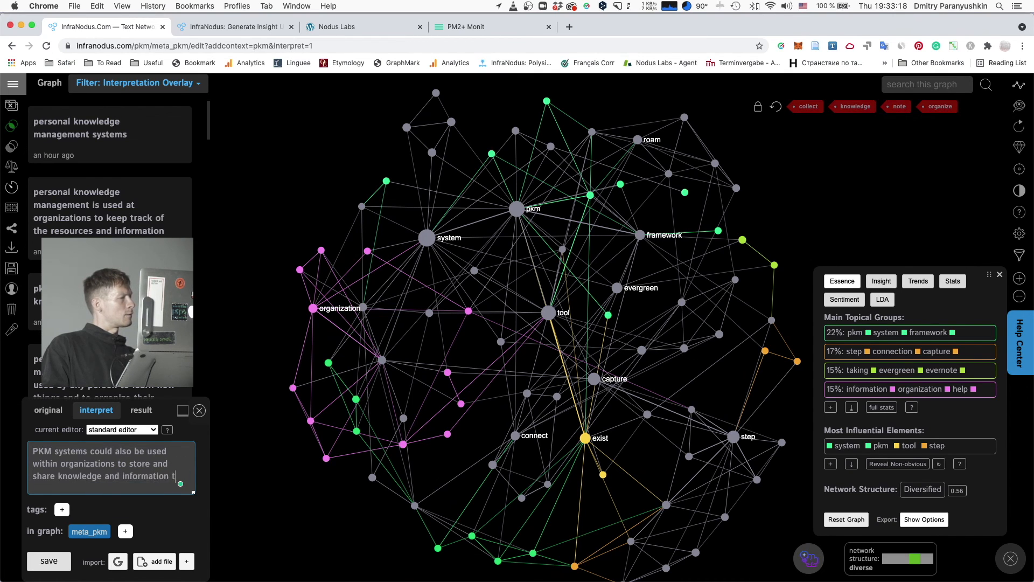
Step: Finish the statement with "to all the stakeholders, both internally and externally" and save it
type("o all the stak")
key("BackSpace")
type("ta")
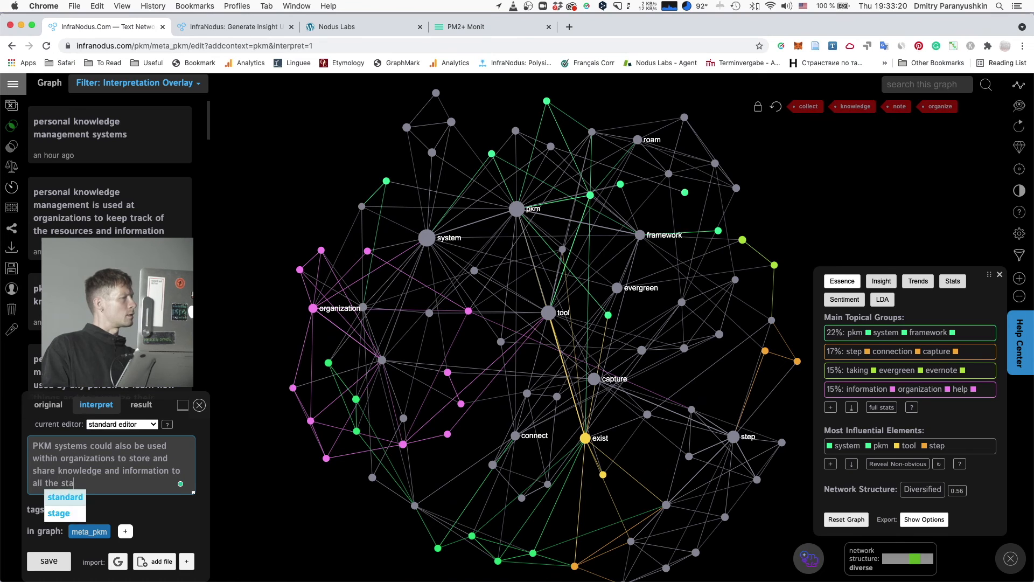
type("keholders, both internally and externally")
key("Return")
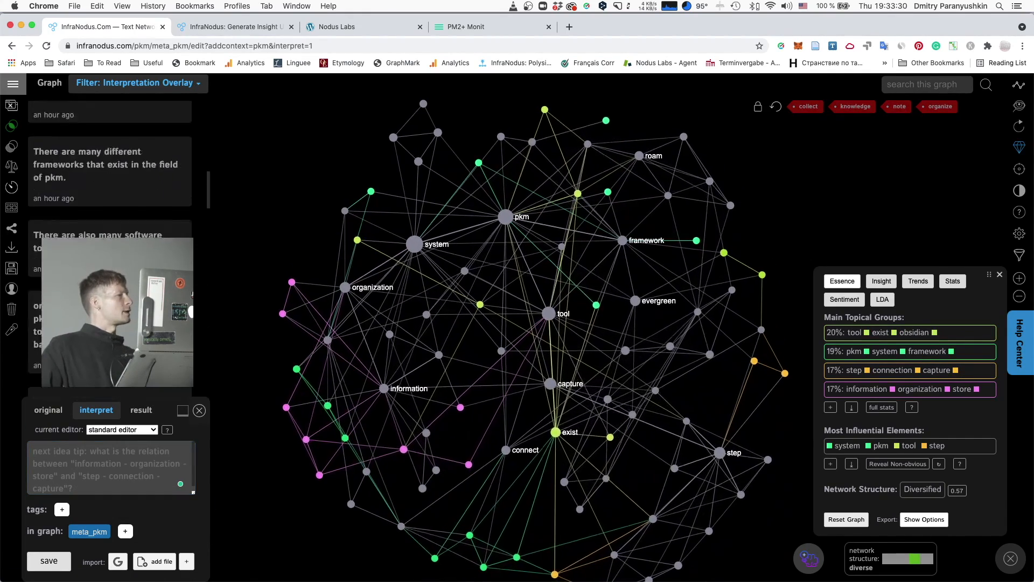
Step: Look at the available download options for the graph and its text, and return to the graph
left_click(8, 251)
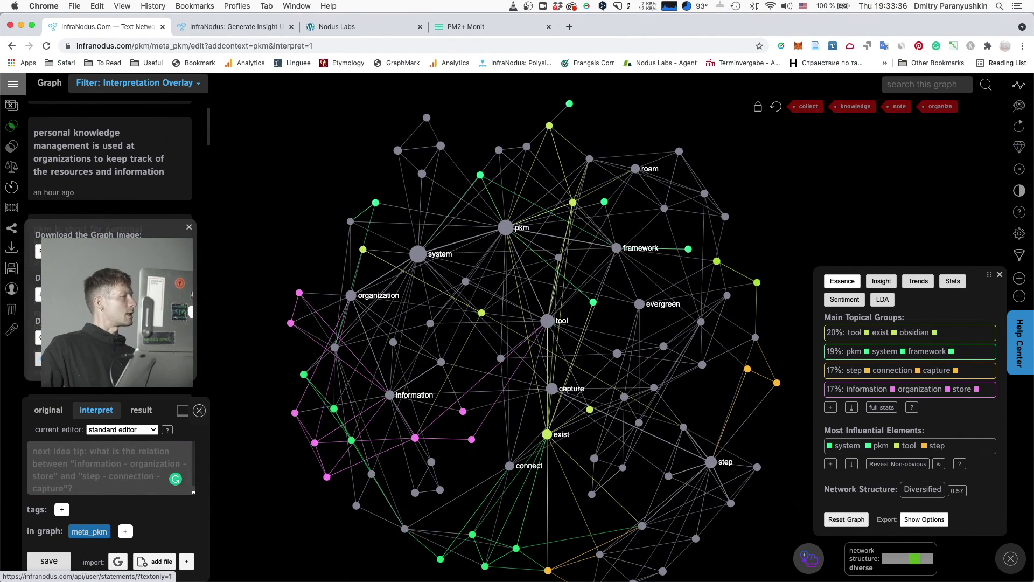
left_click(189, 227)
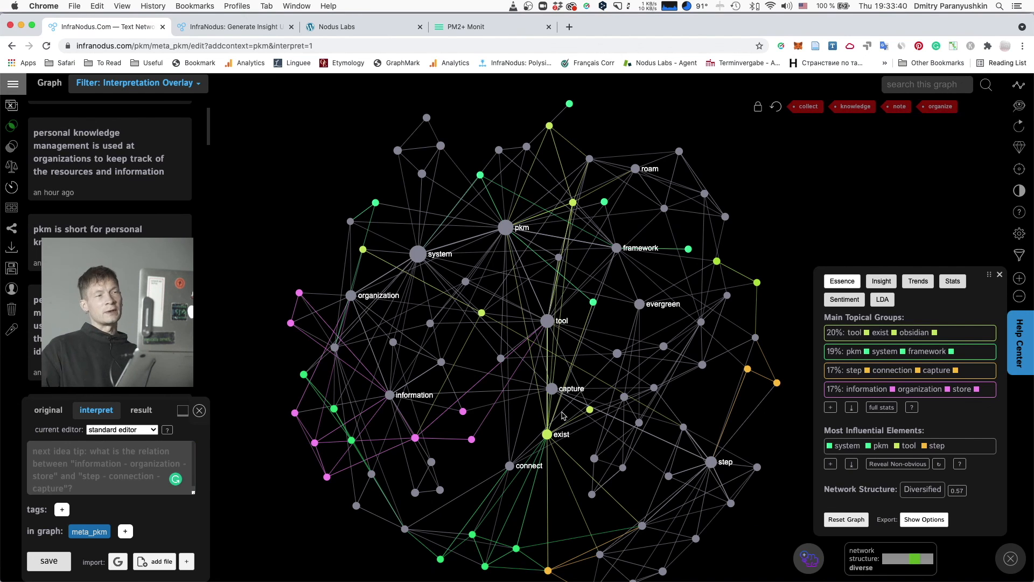
left_click_drag(671, 416, 641, 424)
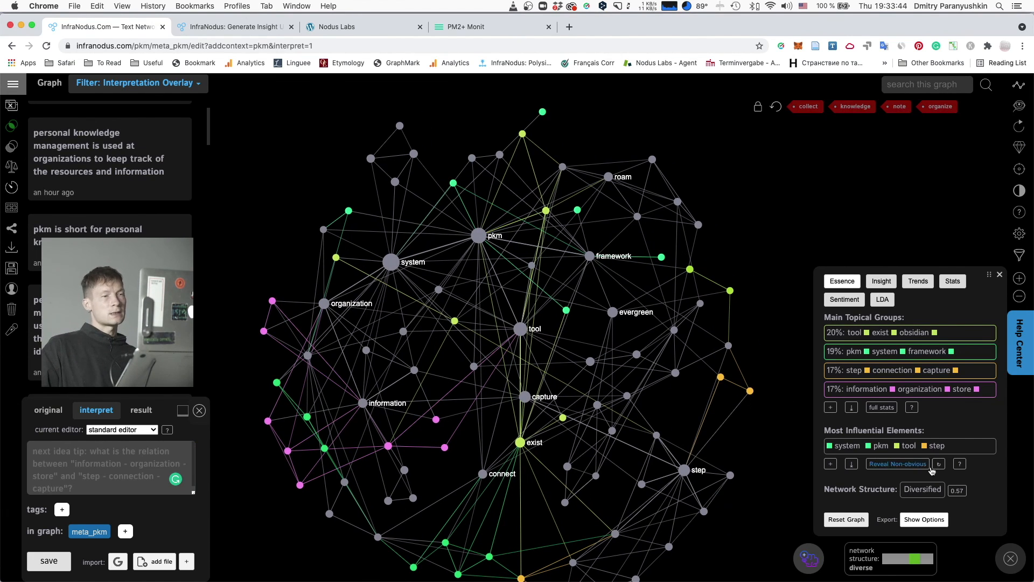